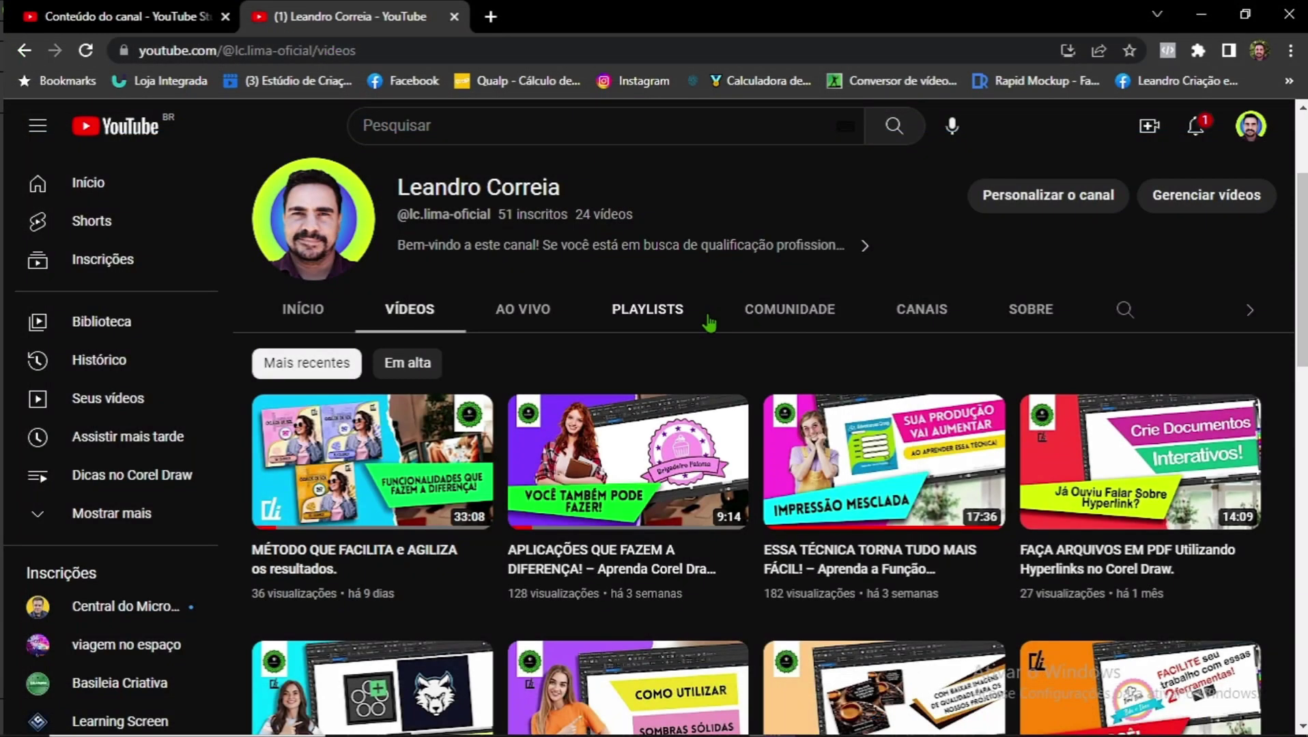
scroll(710, 321, "down", 1)
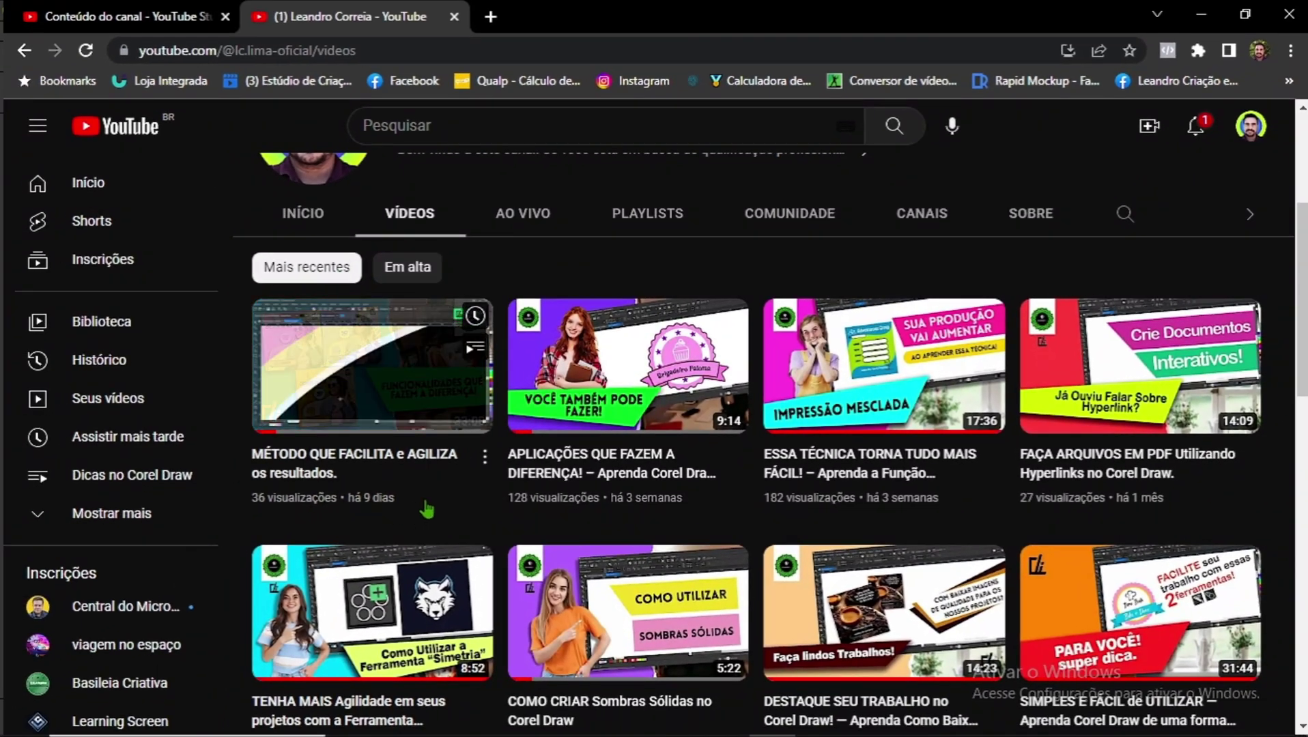
scroll(633, 336, "up", 3)
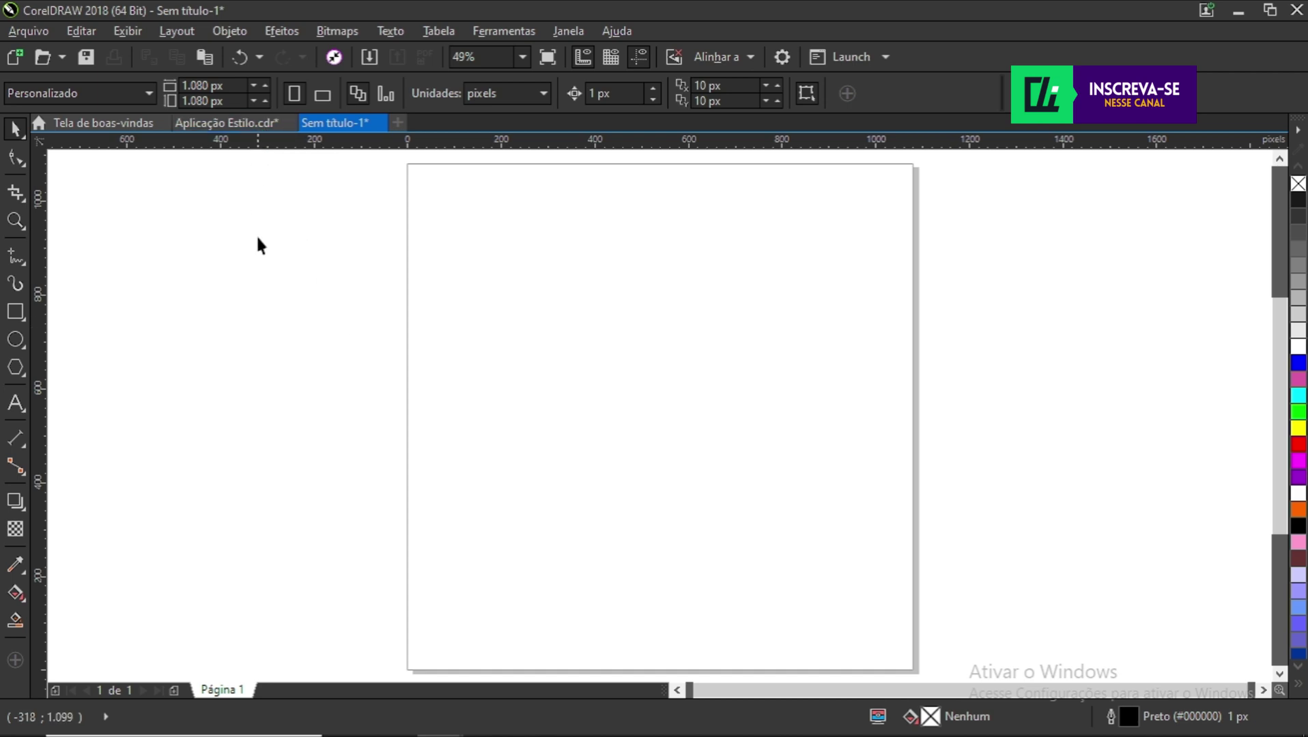
- Copy the entire flyer design from page 1 of Aplicação Estilo.cdr into the blank untitled document
left_click(251, 123)
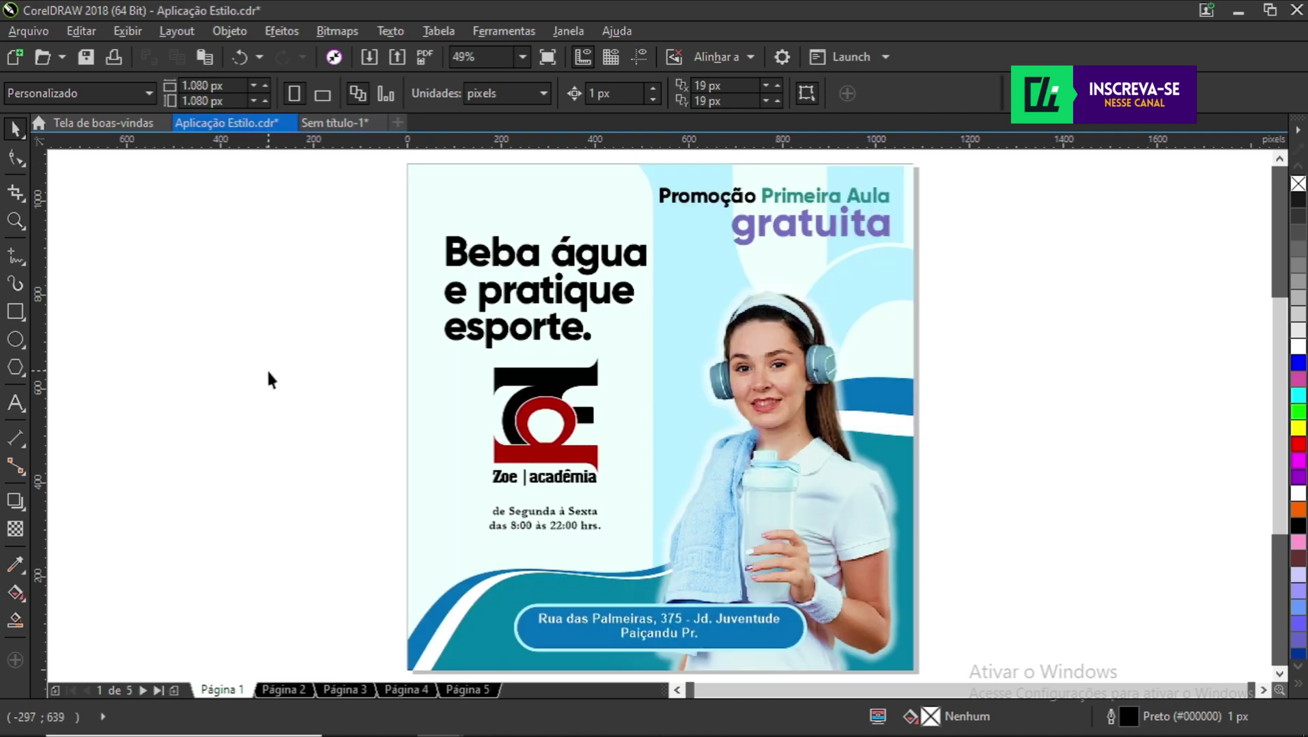
key("ctrl+a")
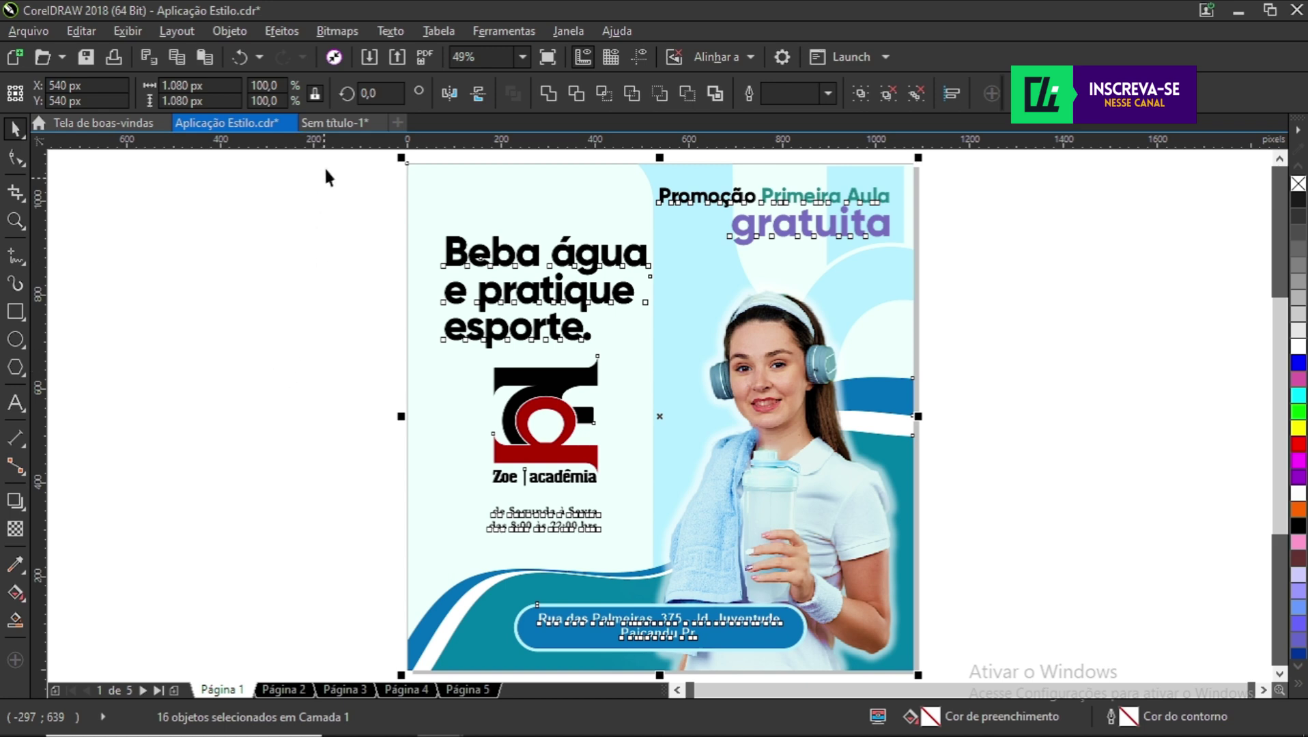
left_click(334, 123)
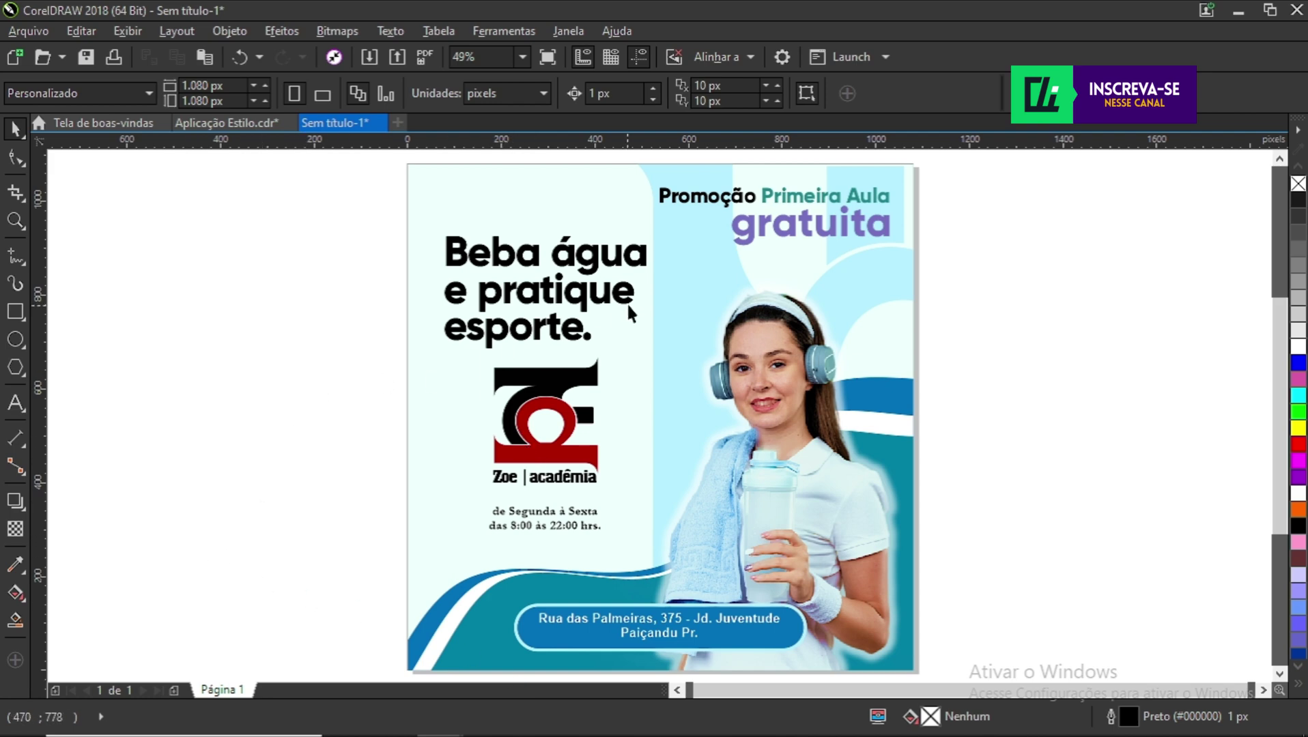
left_click_drag(355, 210, 690, 375)
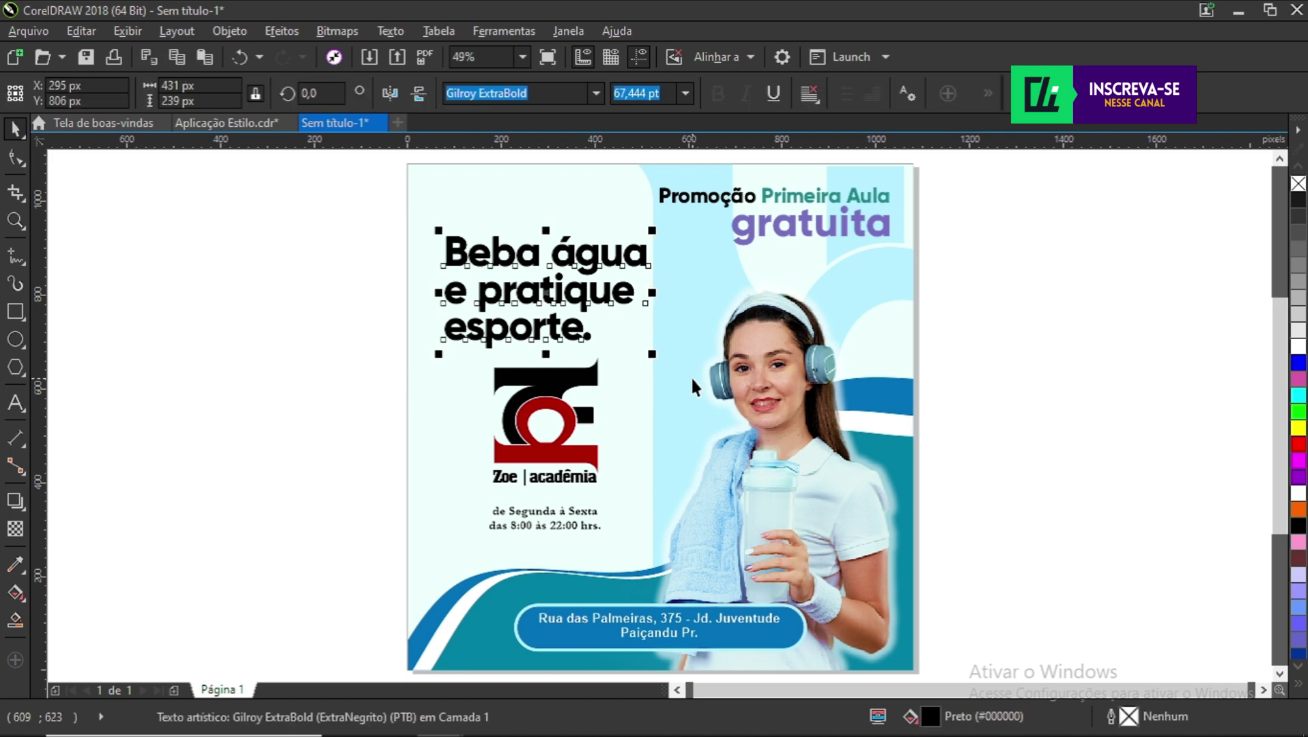
left_click_drag(1008, 277, 673, 204)
left_click(299, 348)
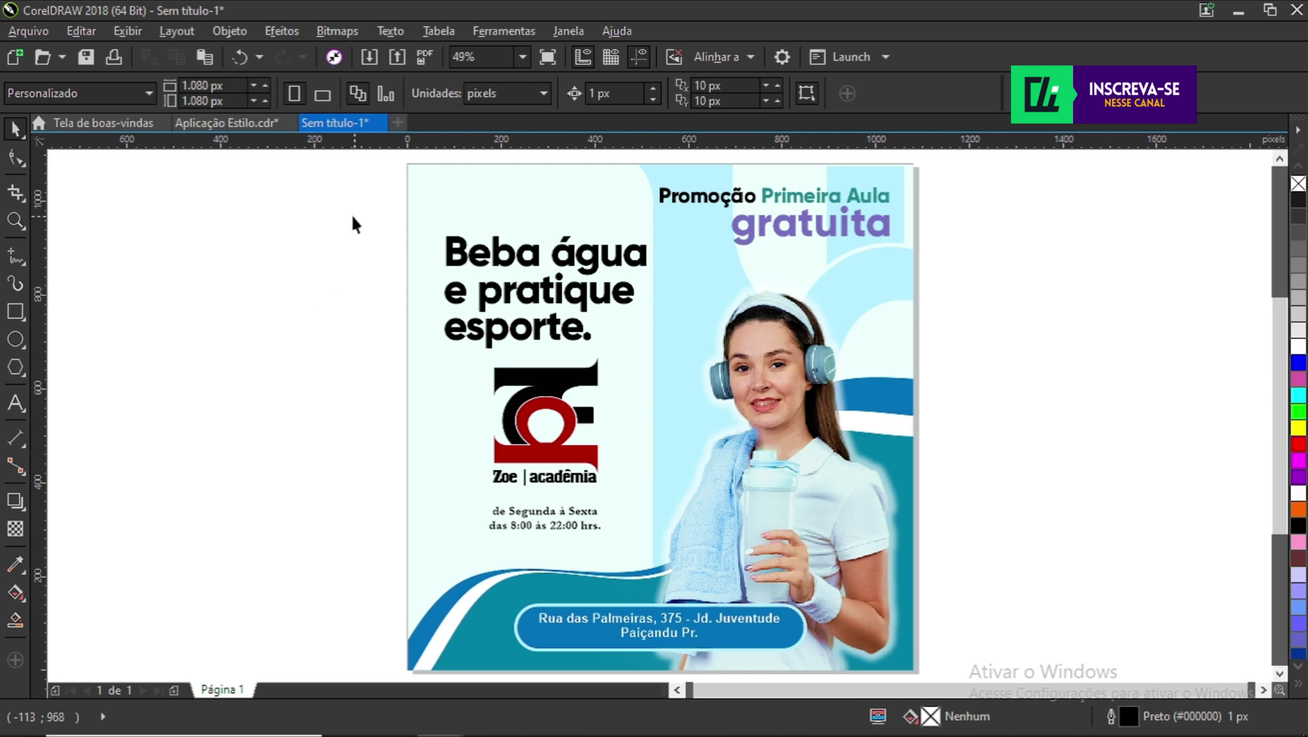
left_click_drag(351, 202, 792, 376)
left_click_drag(1013, 312, 703, 199)
left_click(991, 264)
- Create a new style set named TÍTULO from the "Beba água e pratique esporte." headline, with the Object Styles docker set to open
left_click_drag(353, 202, 677, 365)
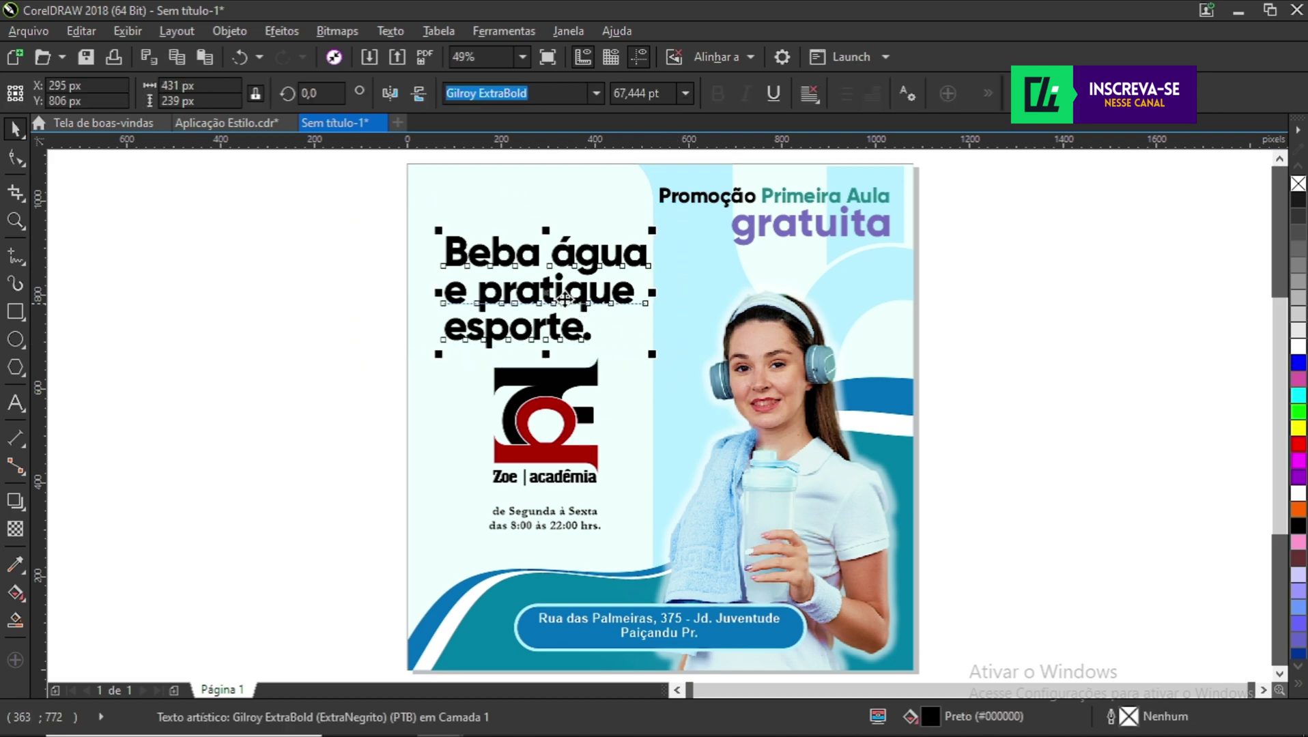
right_click(544, 291)
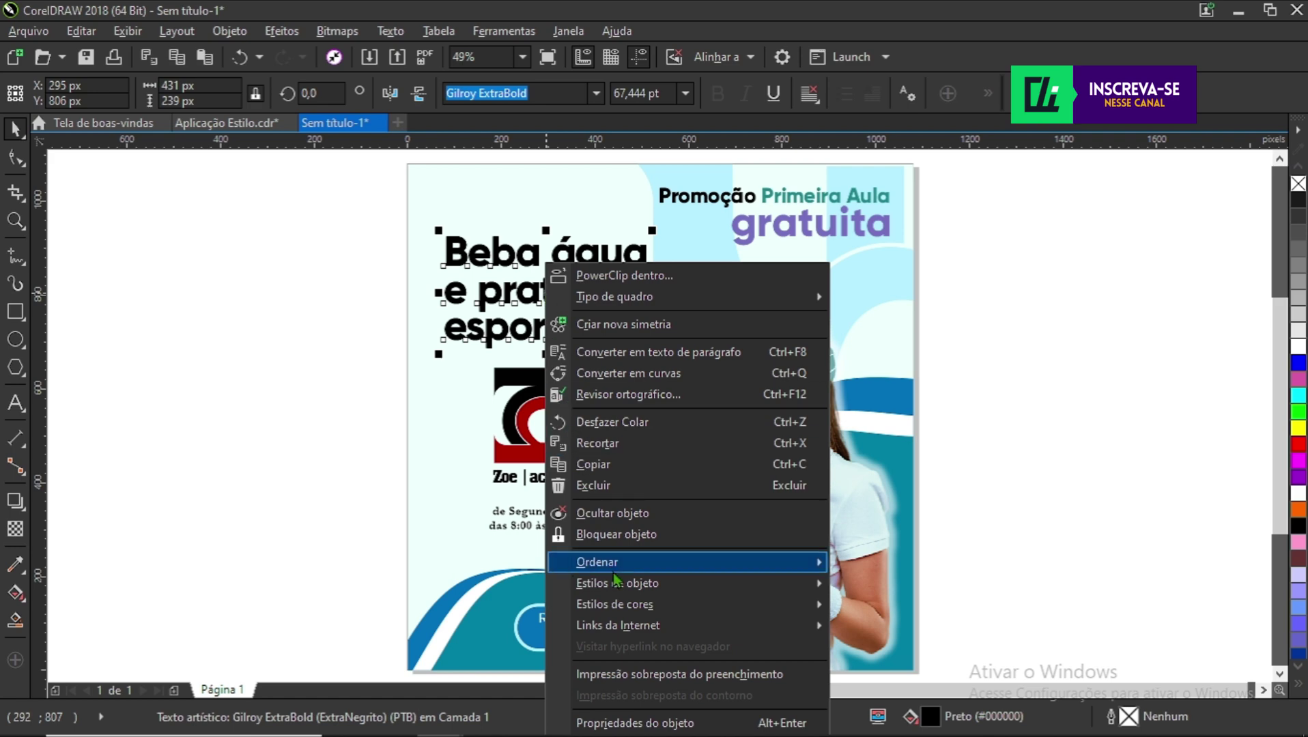
mouse_move(628, 585)
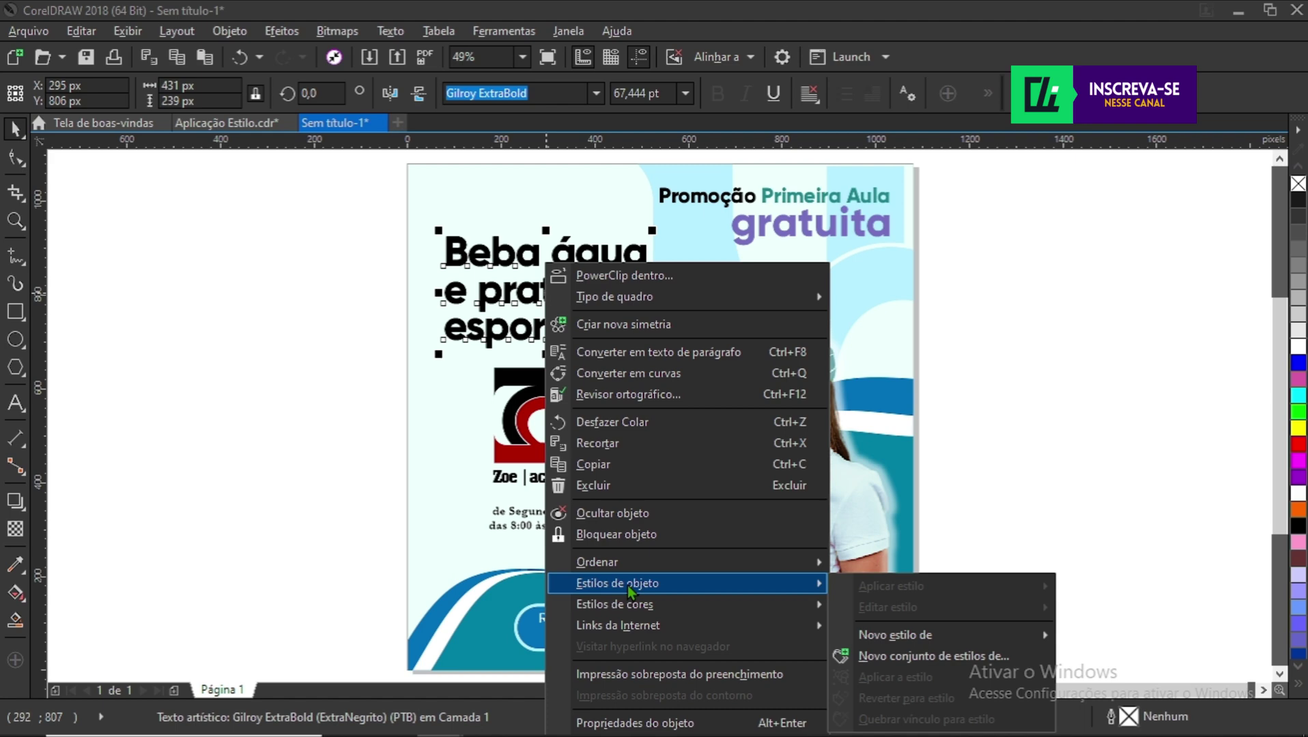
left_click(919, 657)
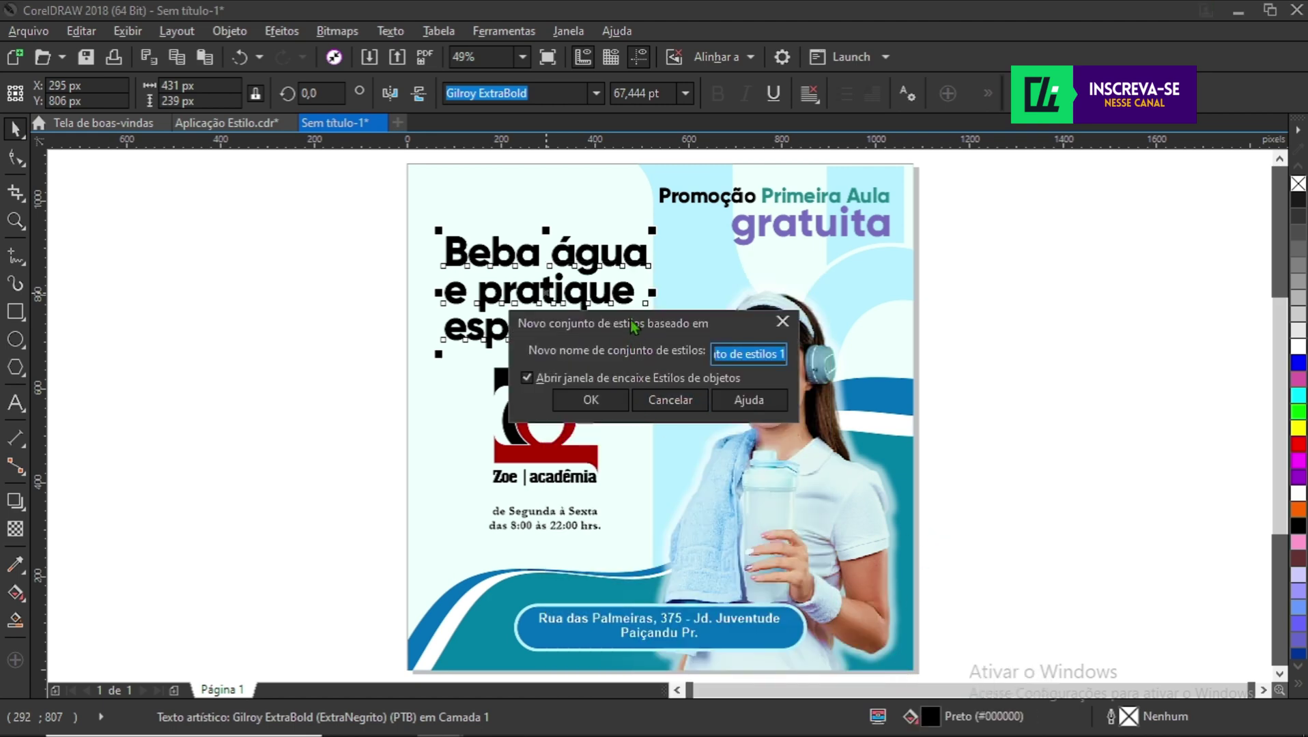
left_click_drag(626, 324, 948, 265)
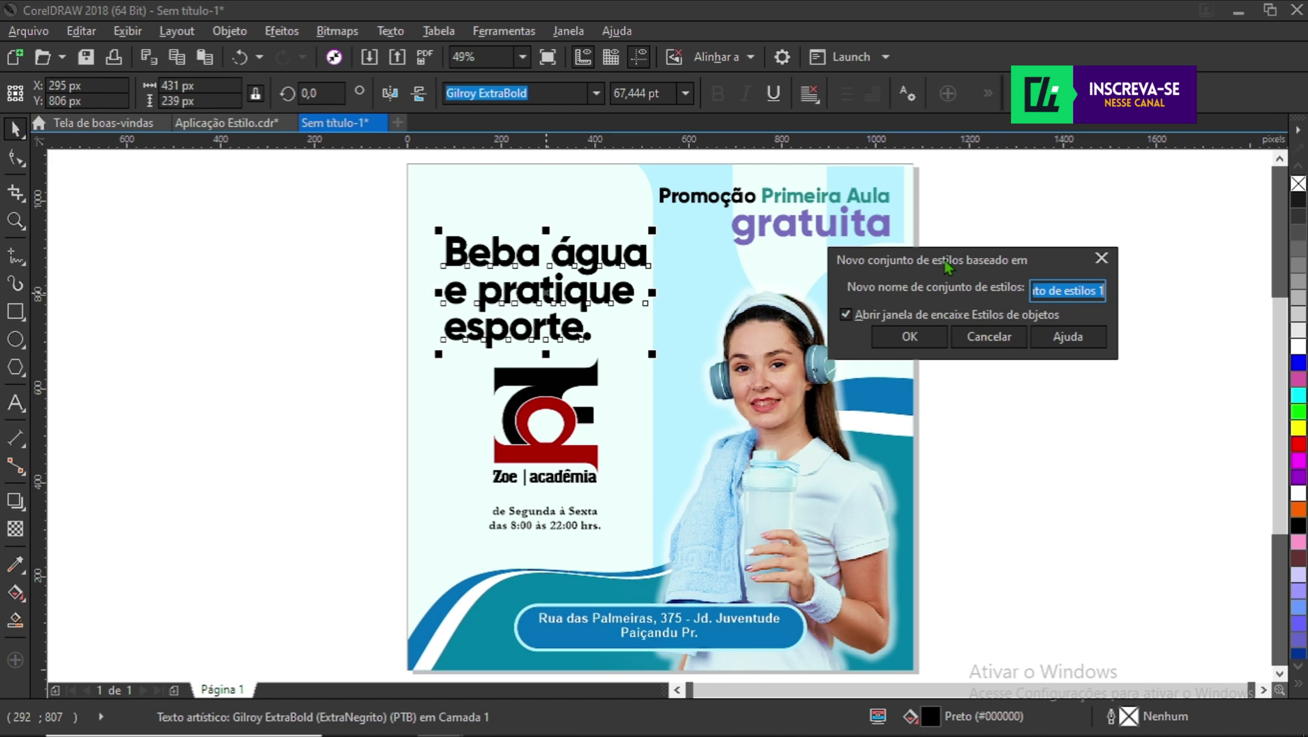
type("TÍTULO")
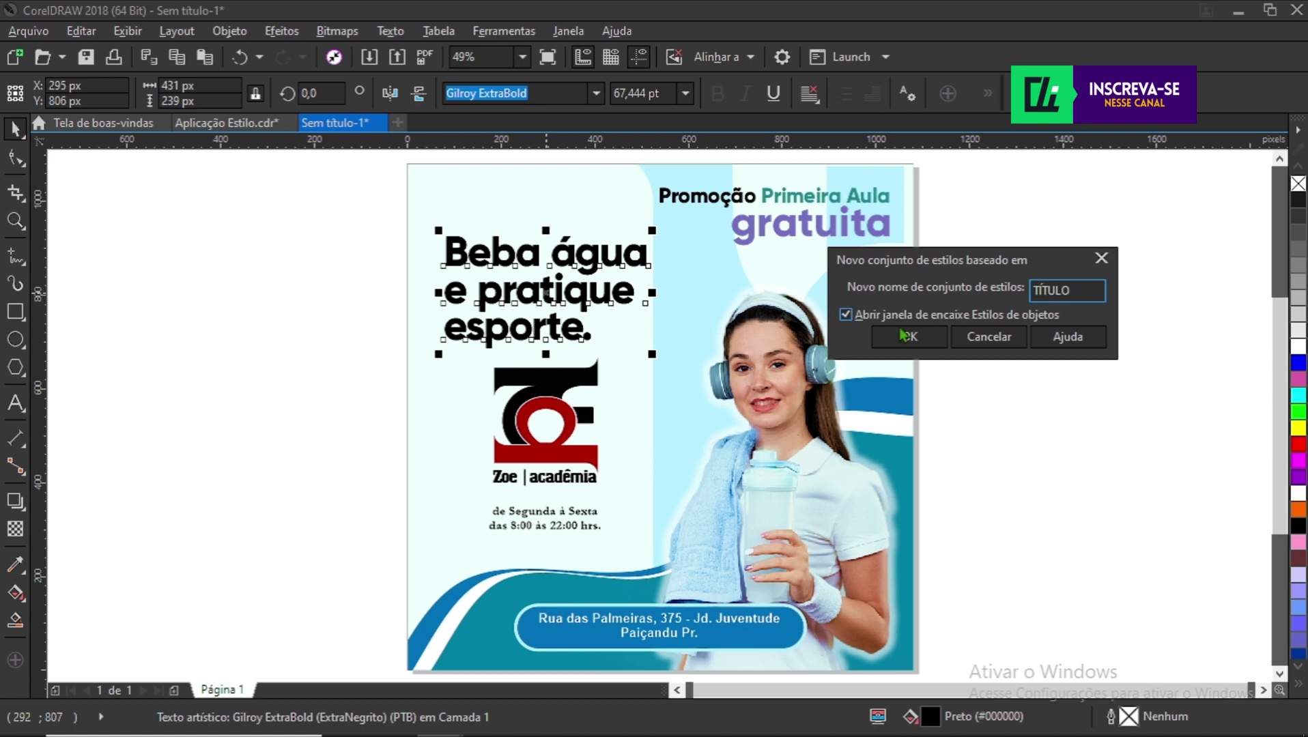
left_click_drag(942, 267, 1055, 242)
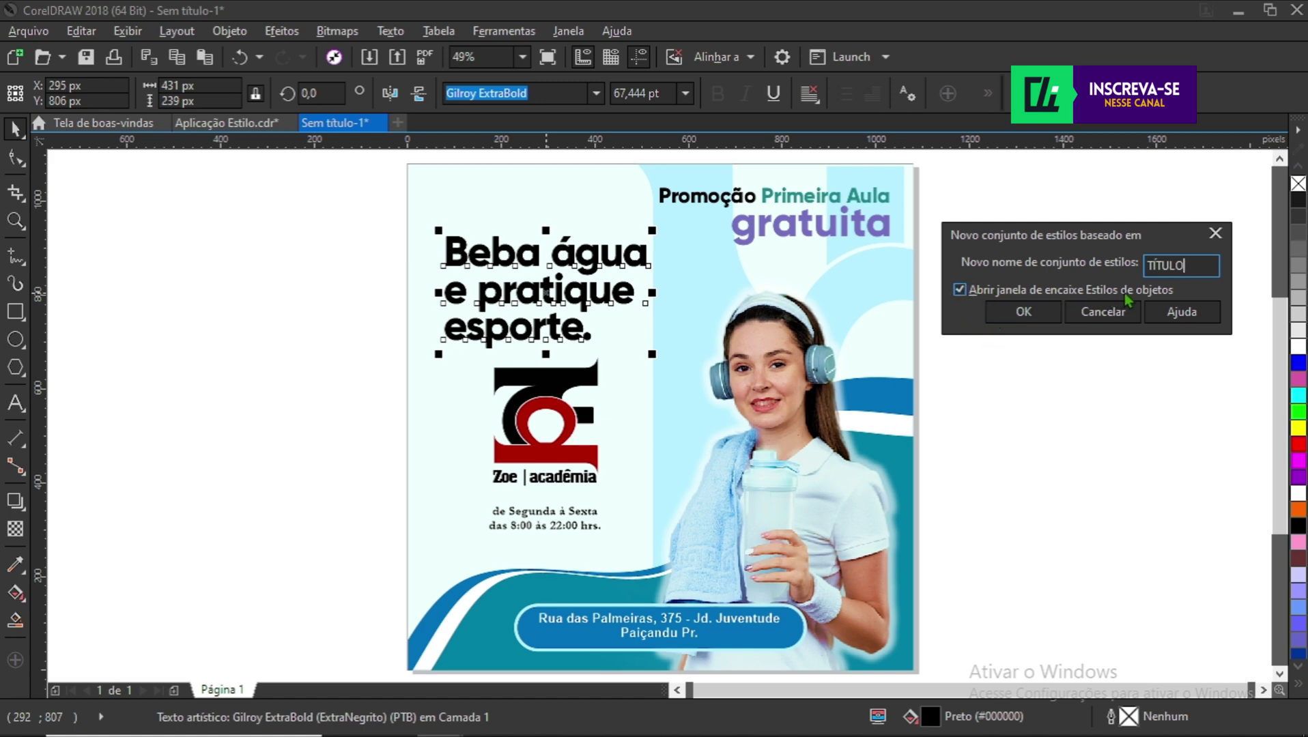
mouse_move(1143, 234)
left_mouse_down()
mouse_move(1051, 238)
mouse_move(1129, 242)
left_mouse_up()
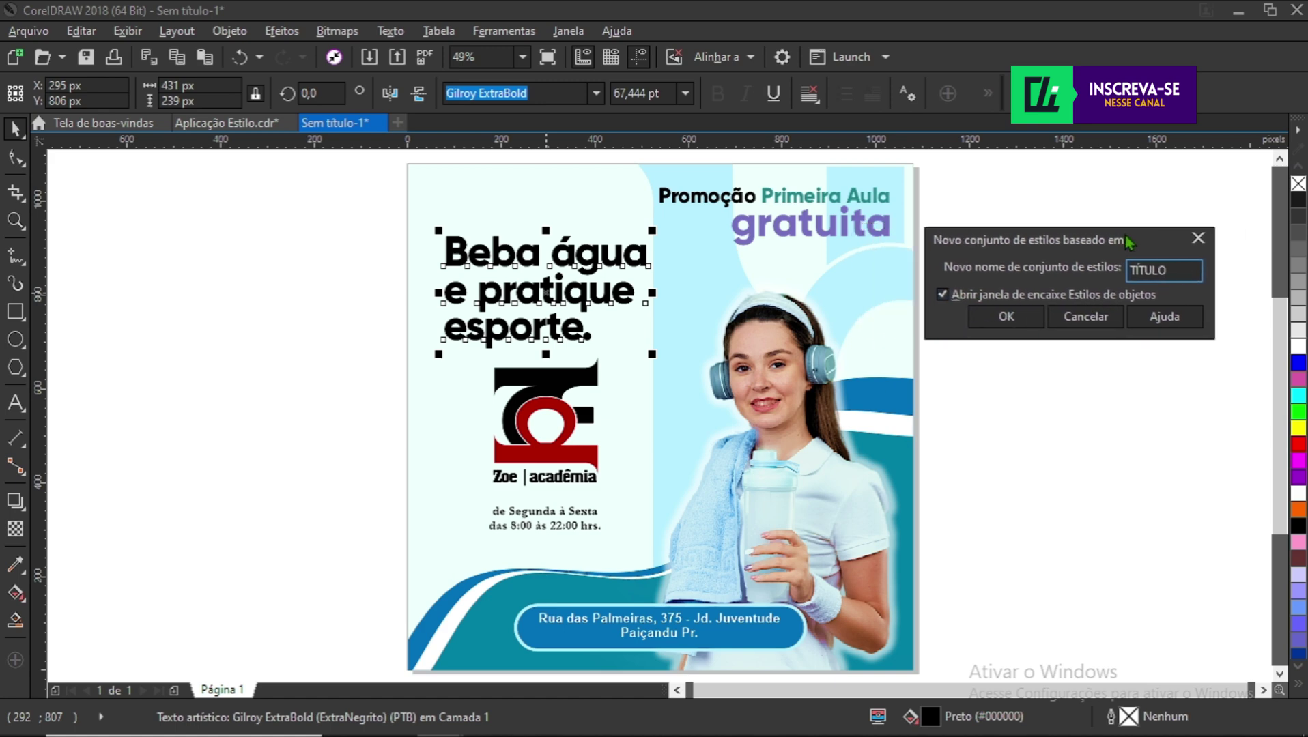
left_click(1007, 317)
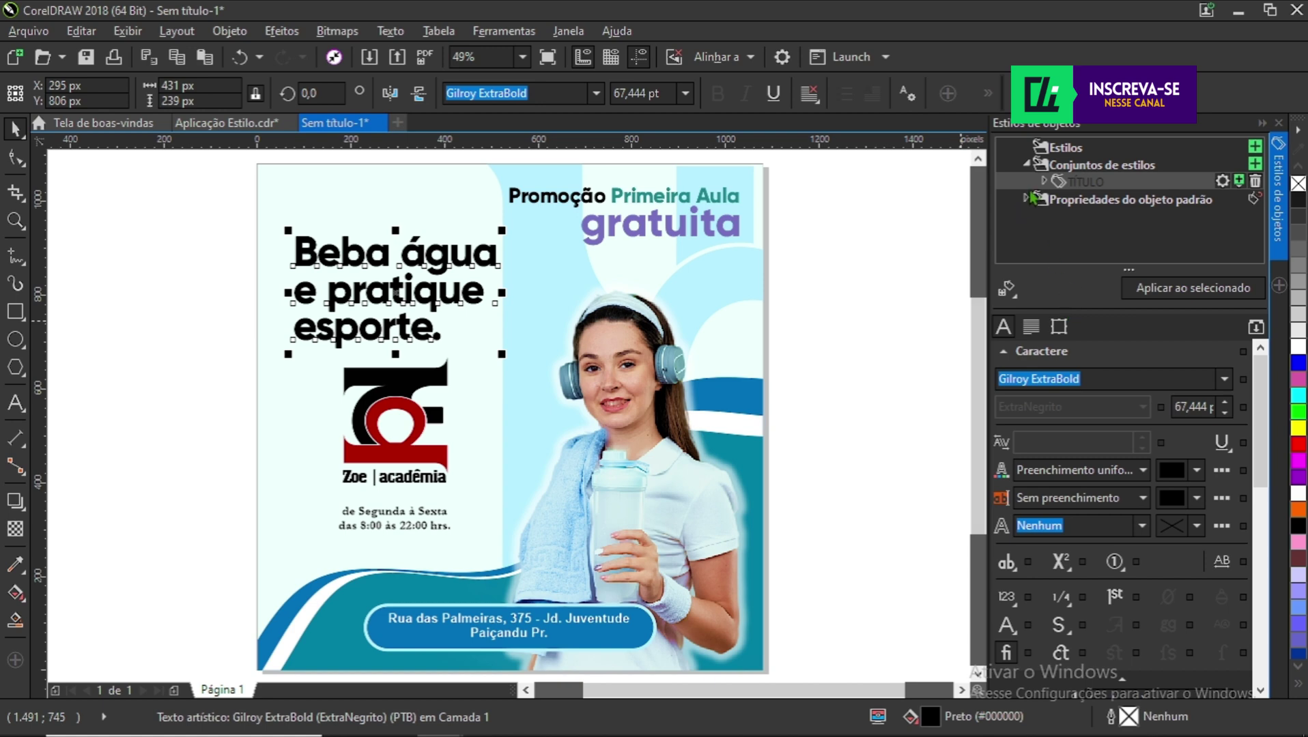
- Expand the TÍTULO style set and rename its nested child set as BEBA ÁGUA
left_click(1026, 165)
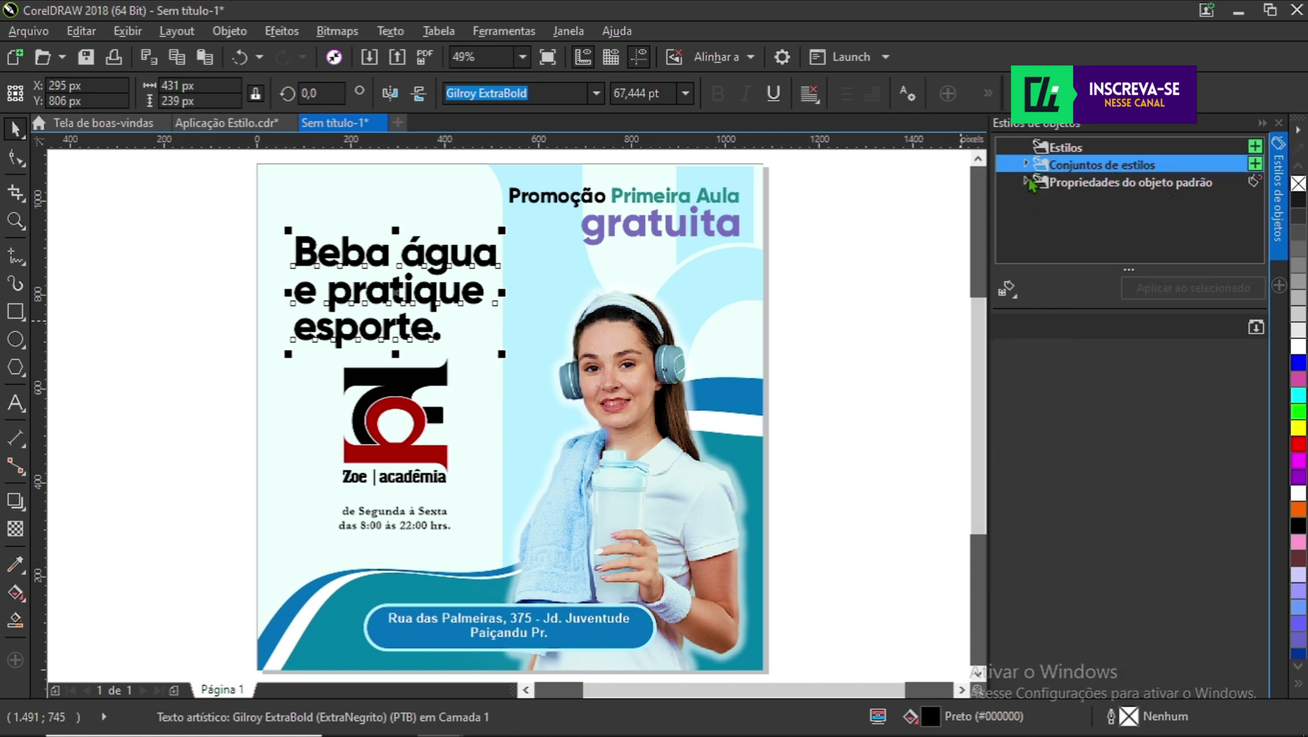
left_click(1027, 165)
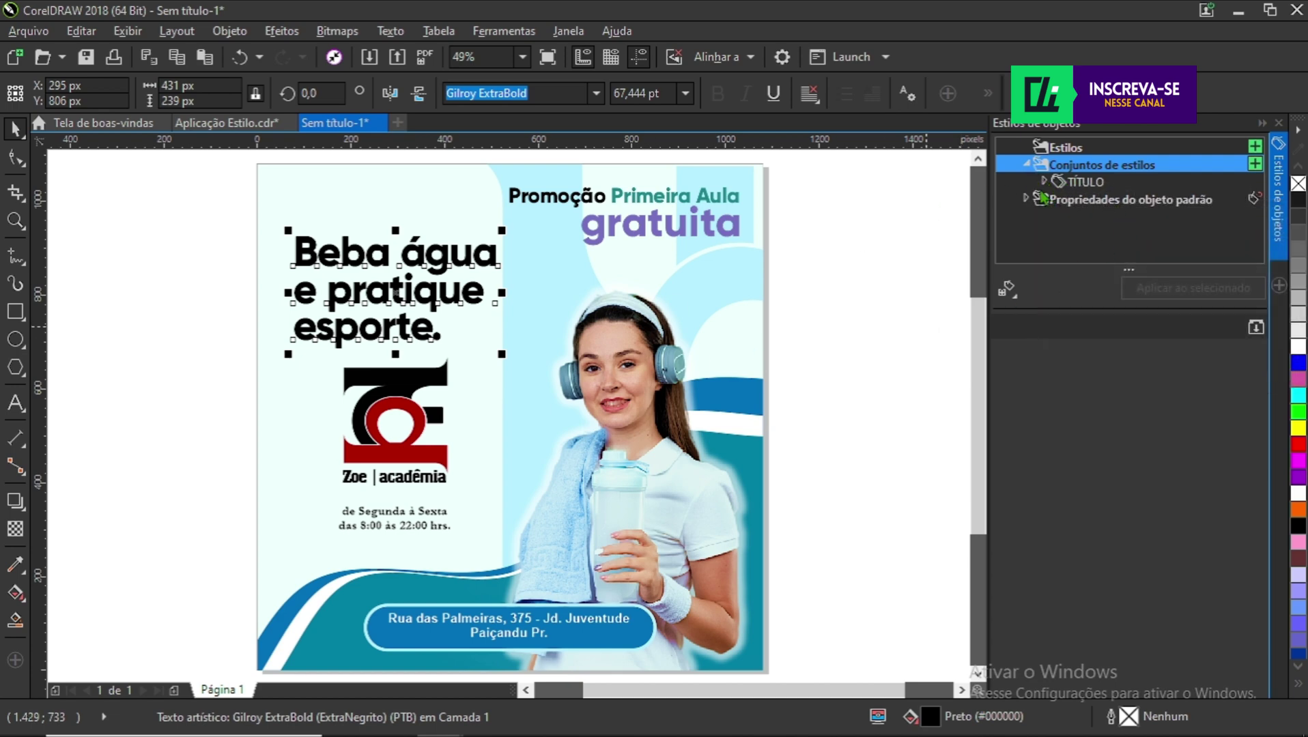
left_click(1046, 181)
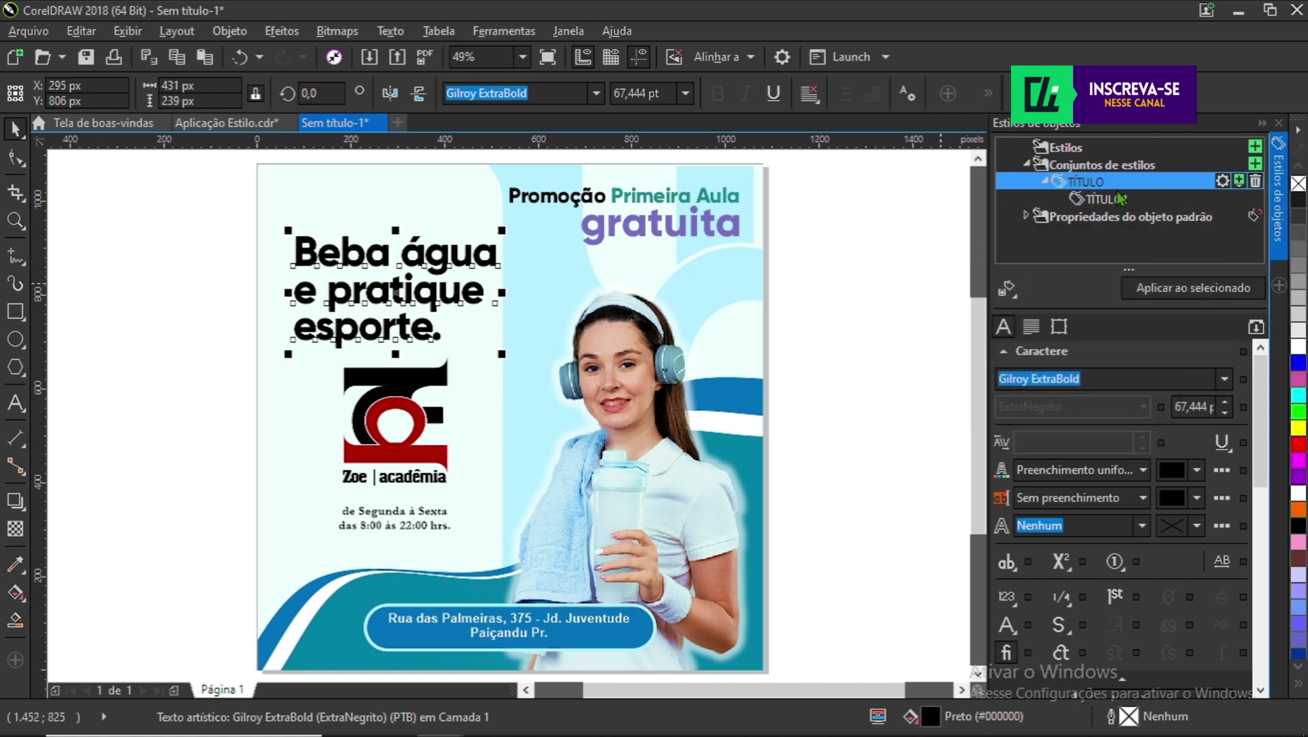
left_click(1093, 202)
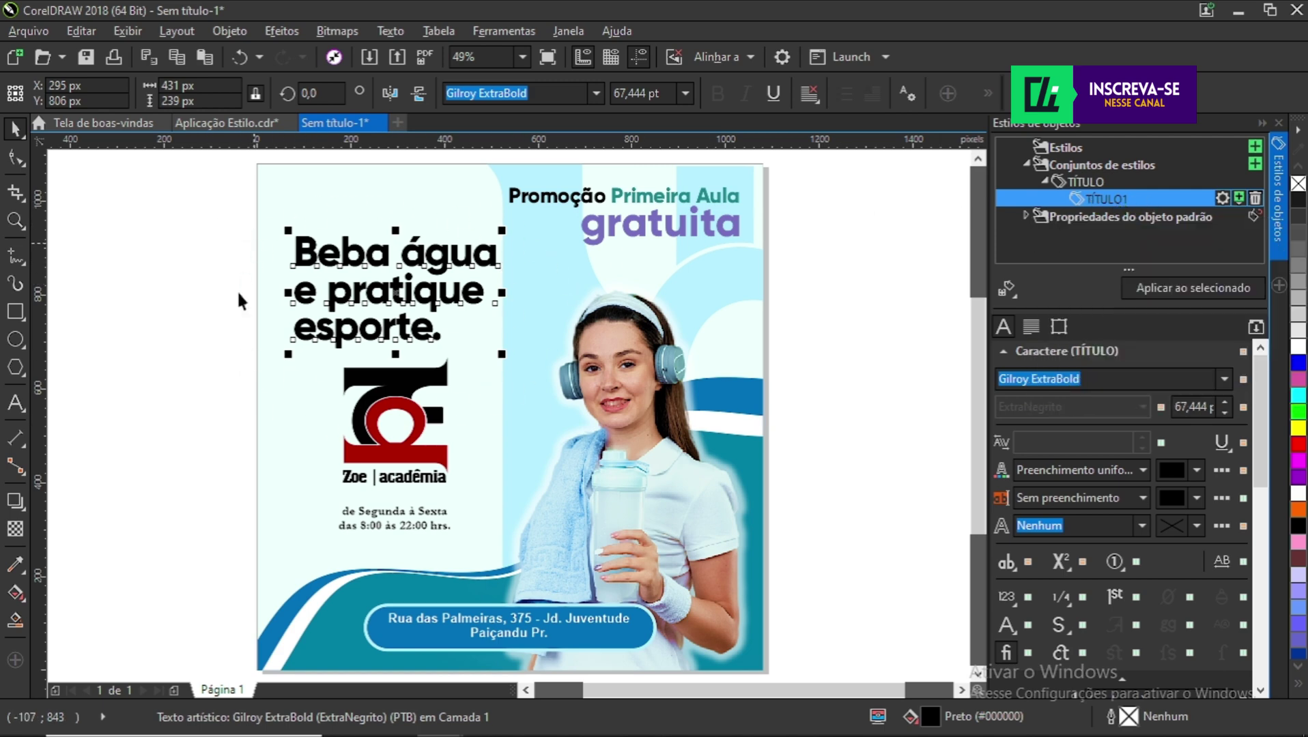
right_click(1119, 206)
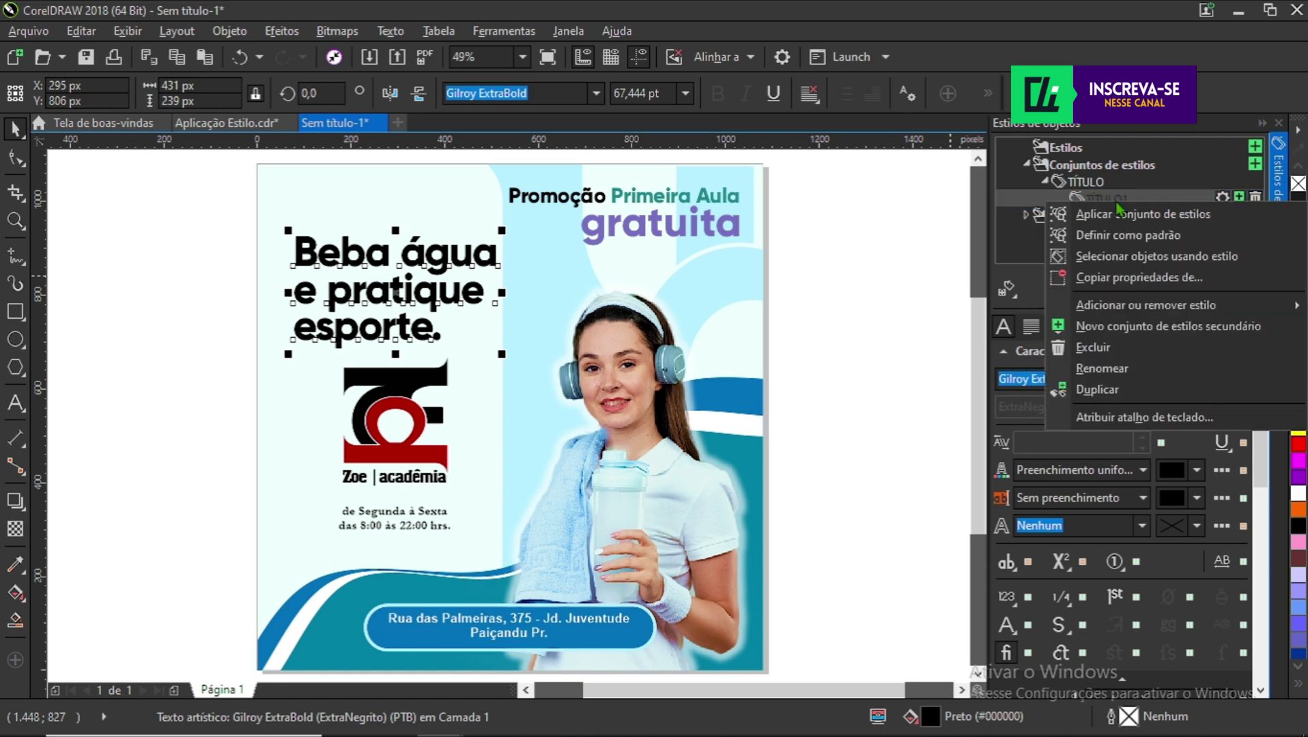
left_click(1028, 199)
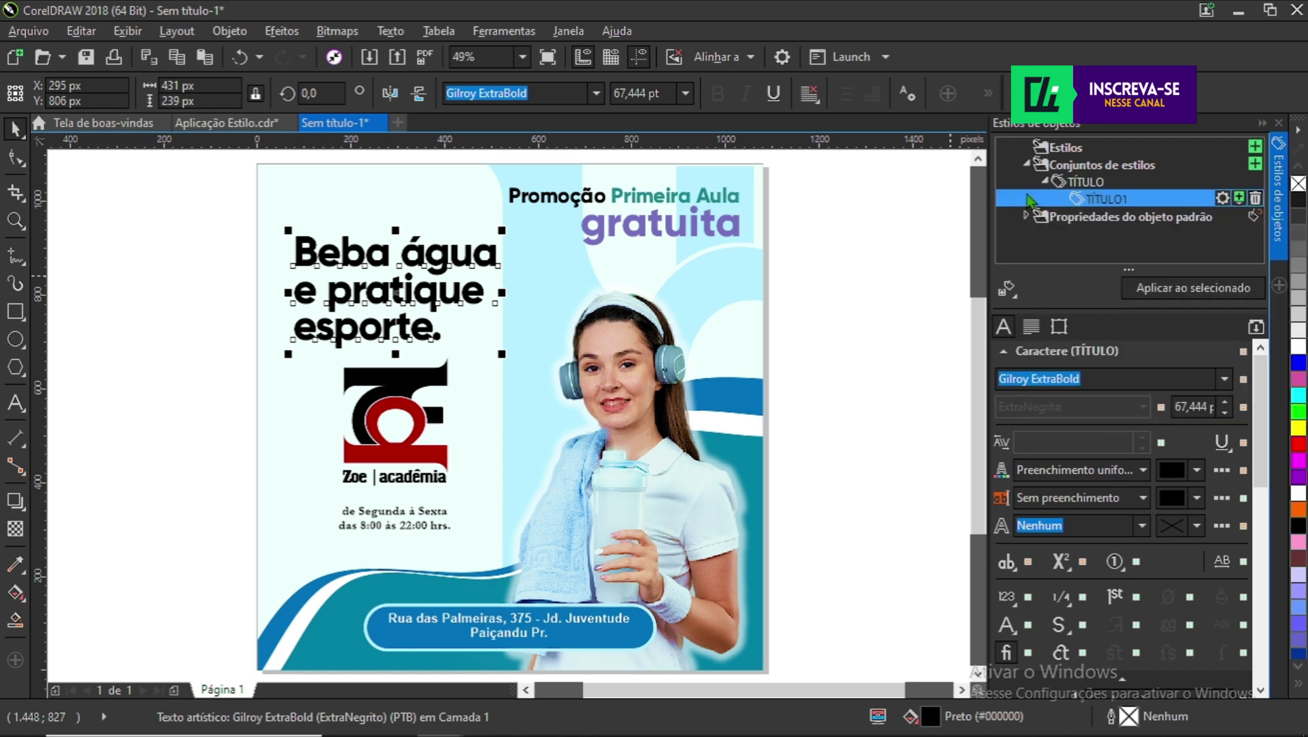
right_click(1108, 204)
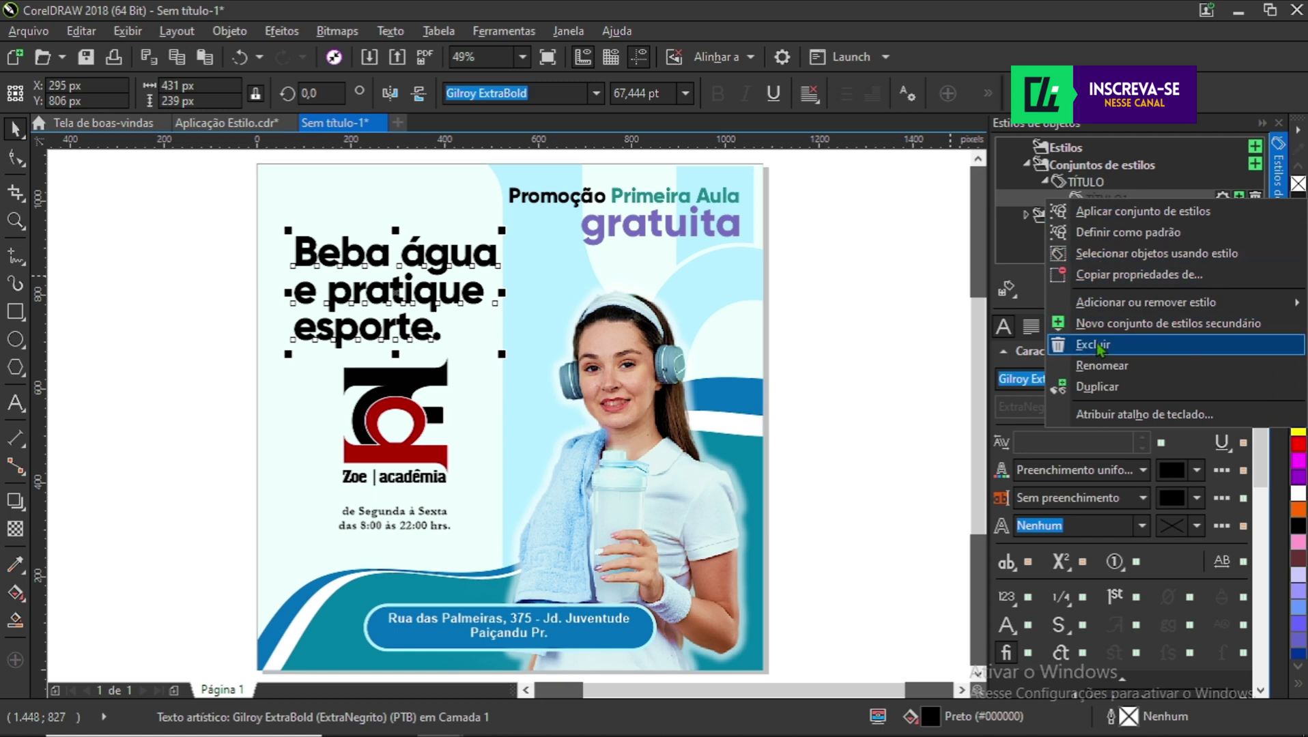
left_click(1103, 366)
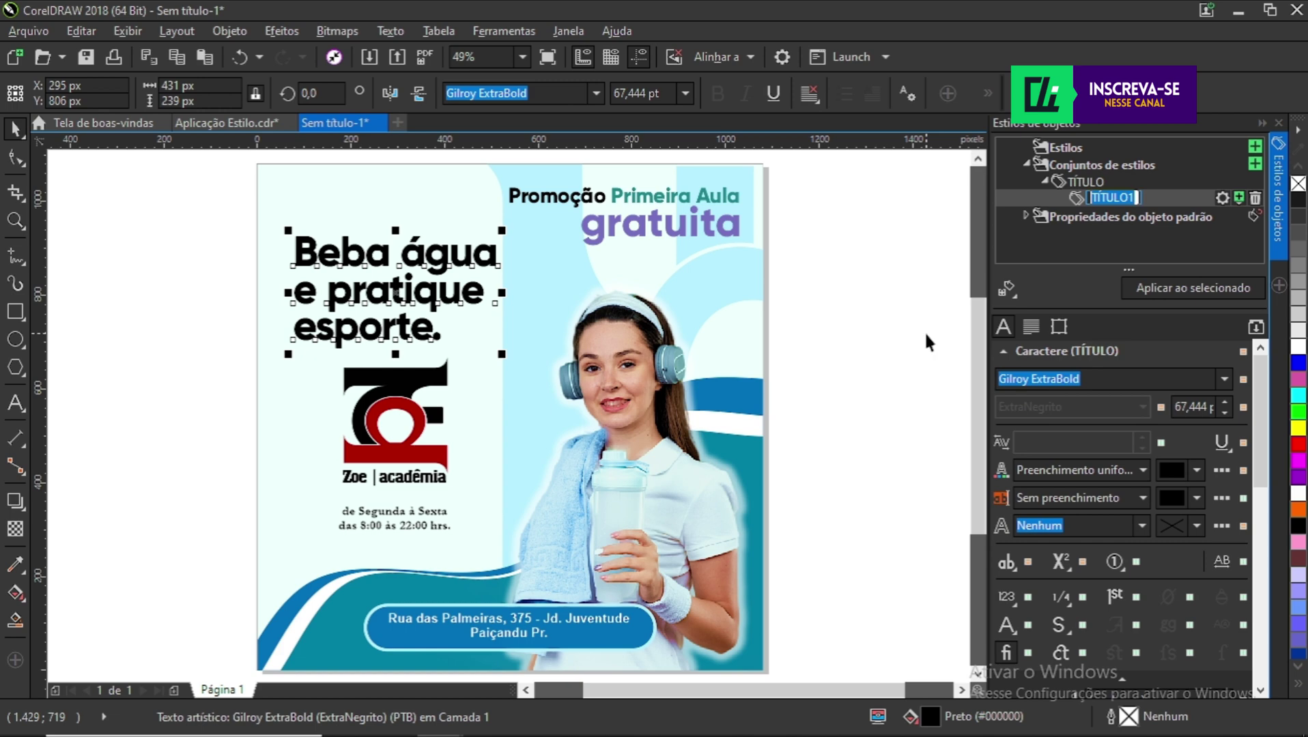
type("BEBA ÁGUA")
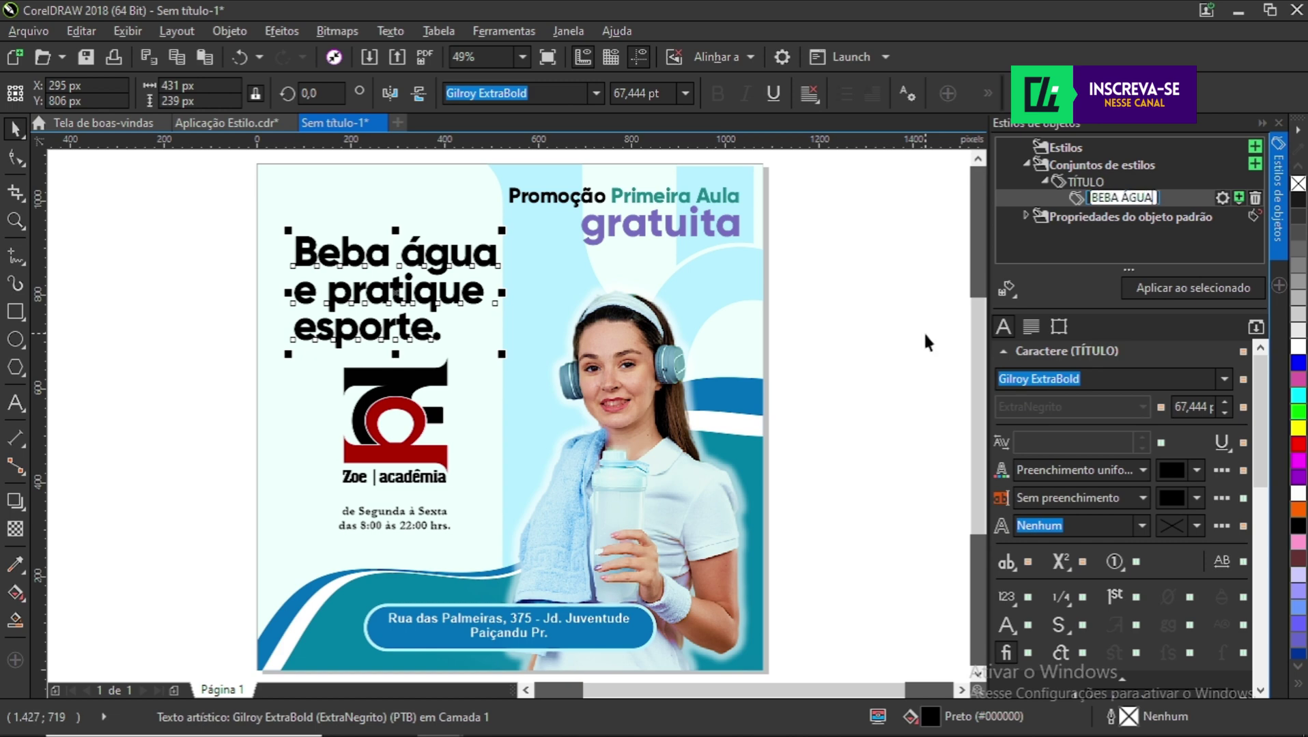
key("Return")
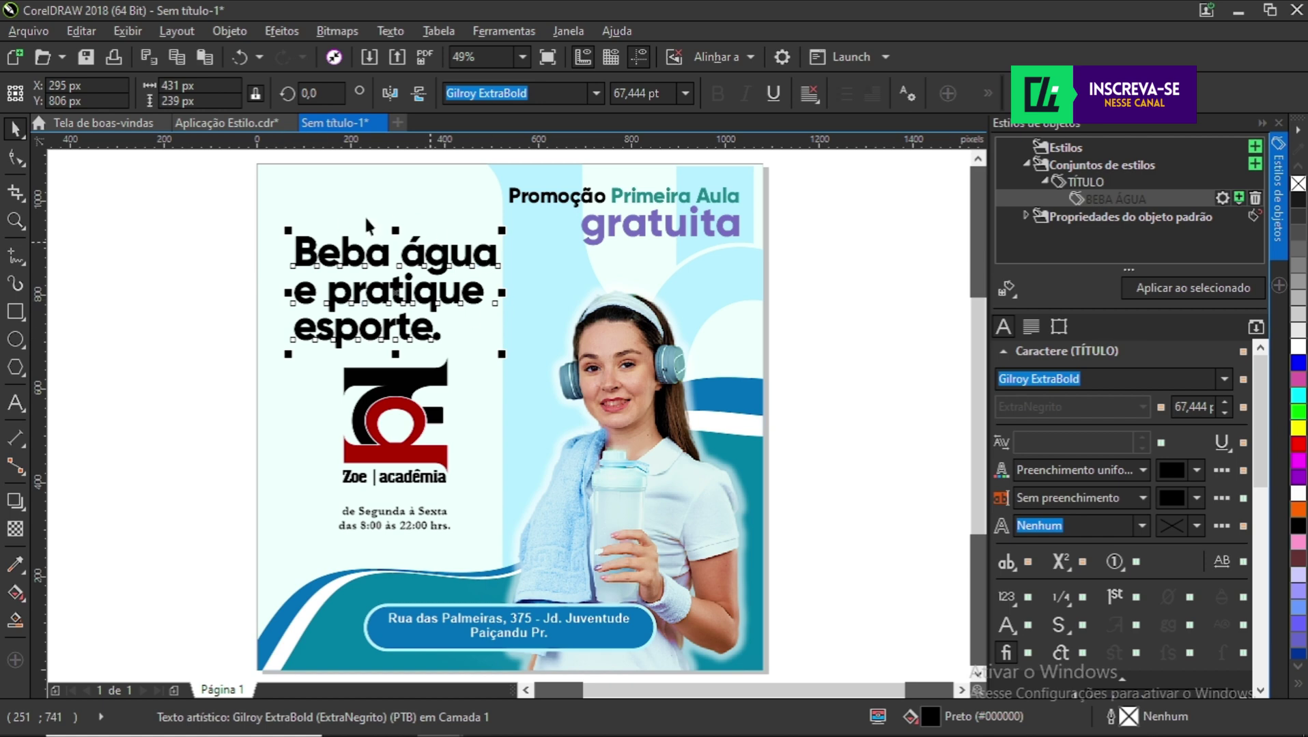
left_click(1060, 201)
left_click(925, 268)
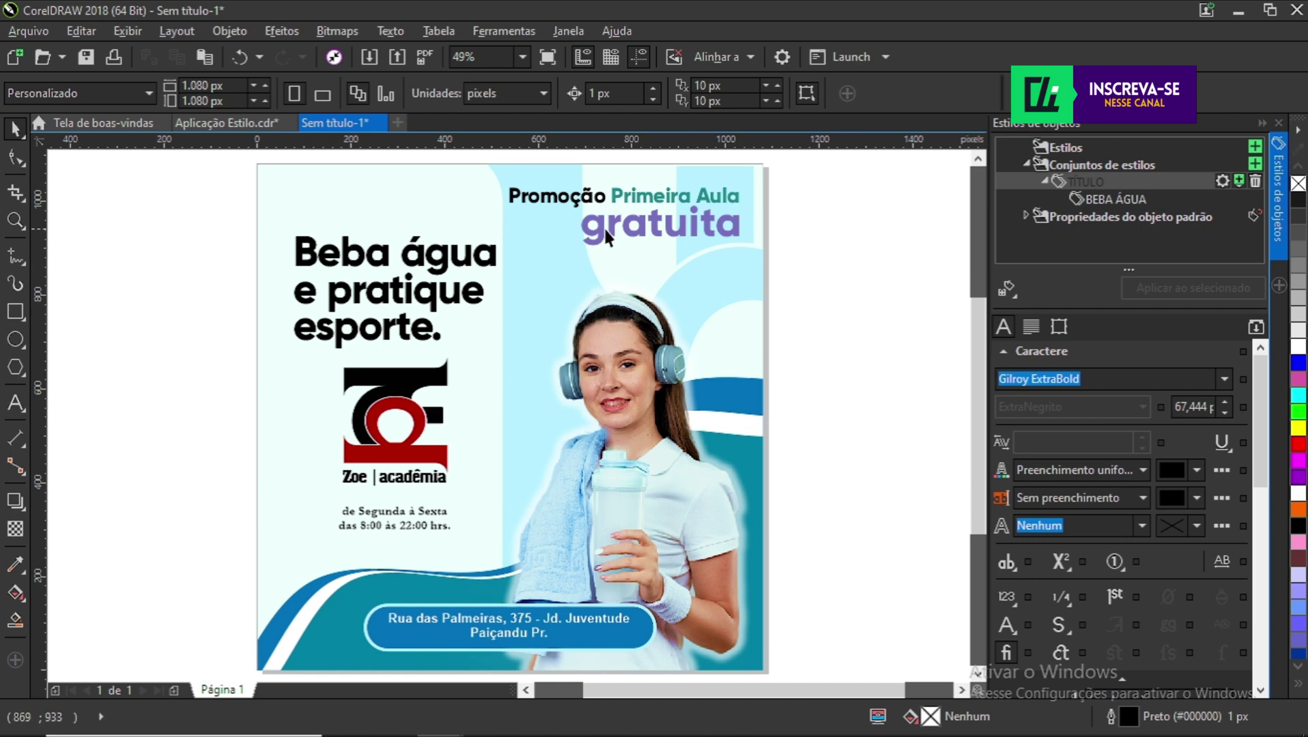
- Create a new style set named SUB-TITULO from the purple "gratuita" text
left_click_drag(859, 263, 534, 203)
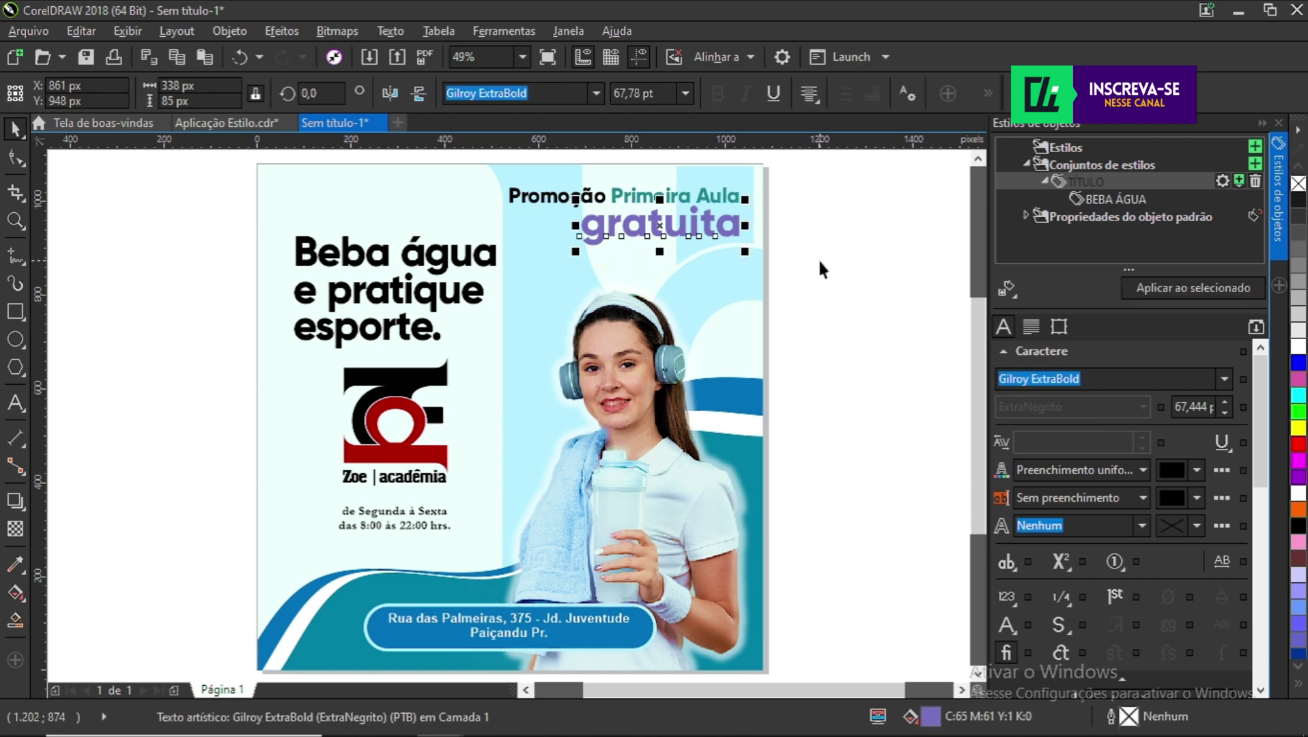
left_click(844, 277)
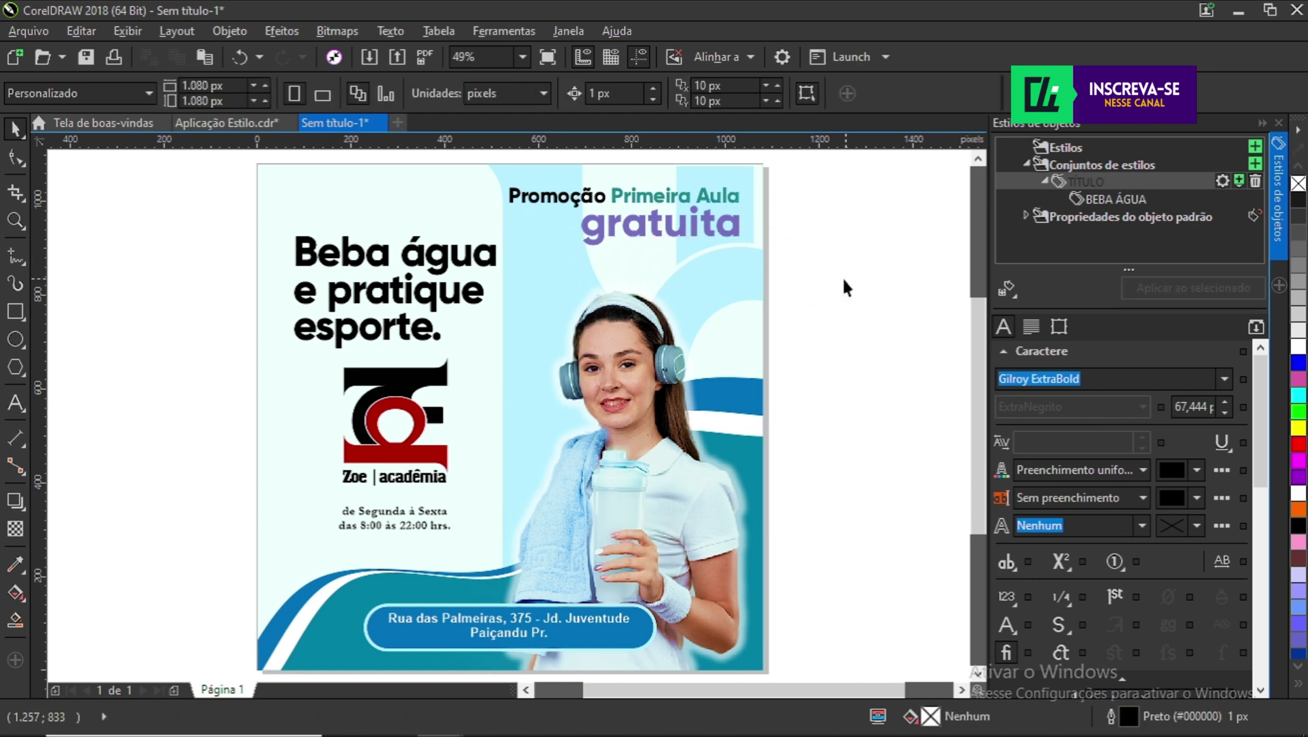
left_click_drag(842, 276, 587, 200)
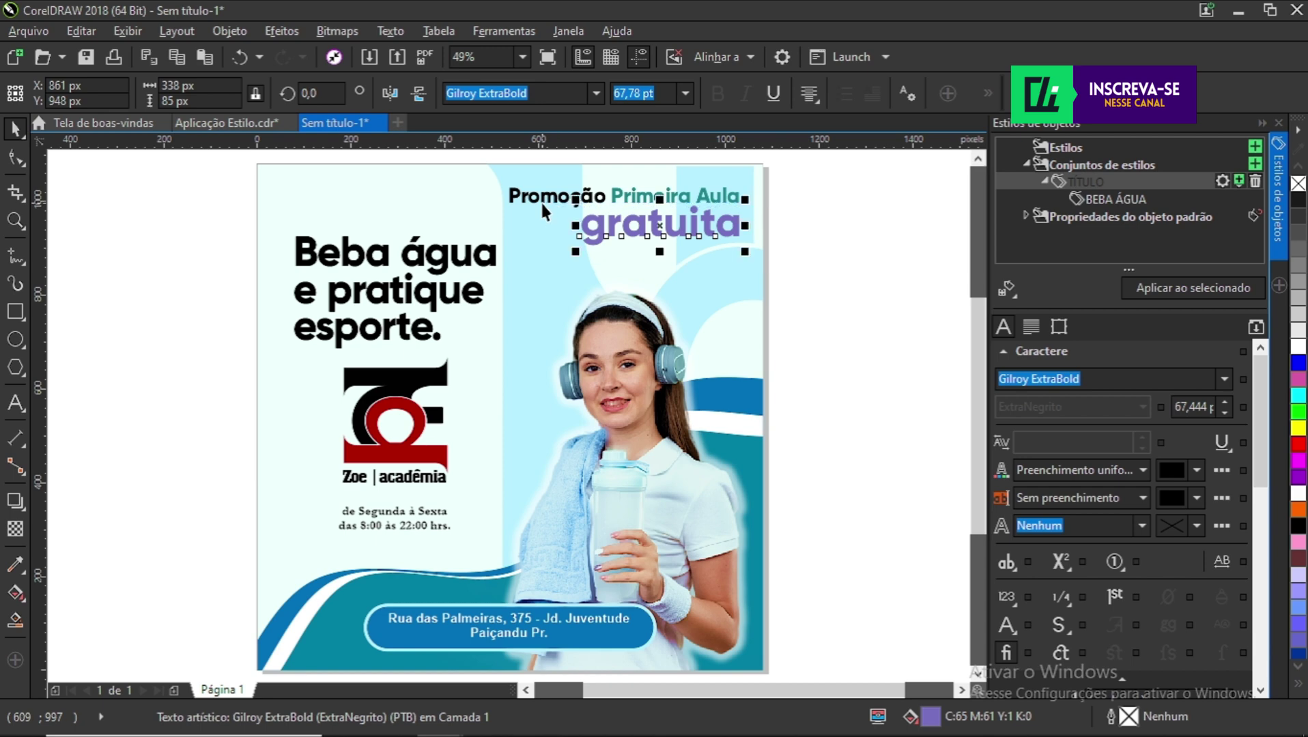
right_click(660, 228)
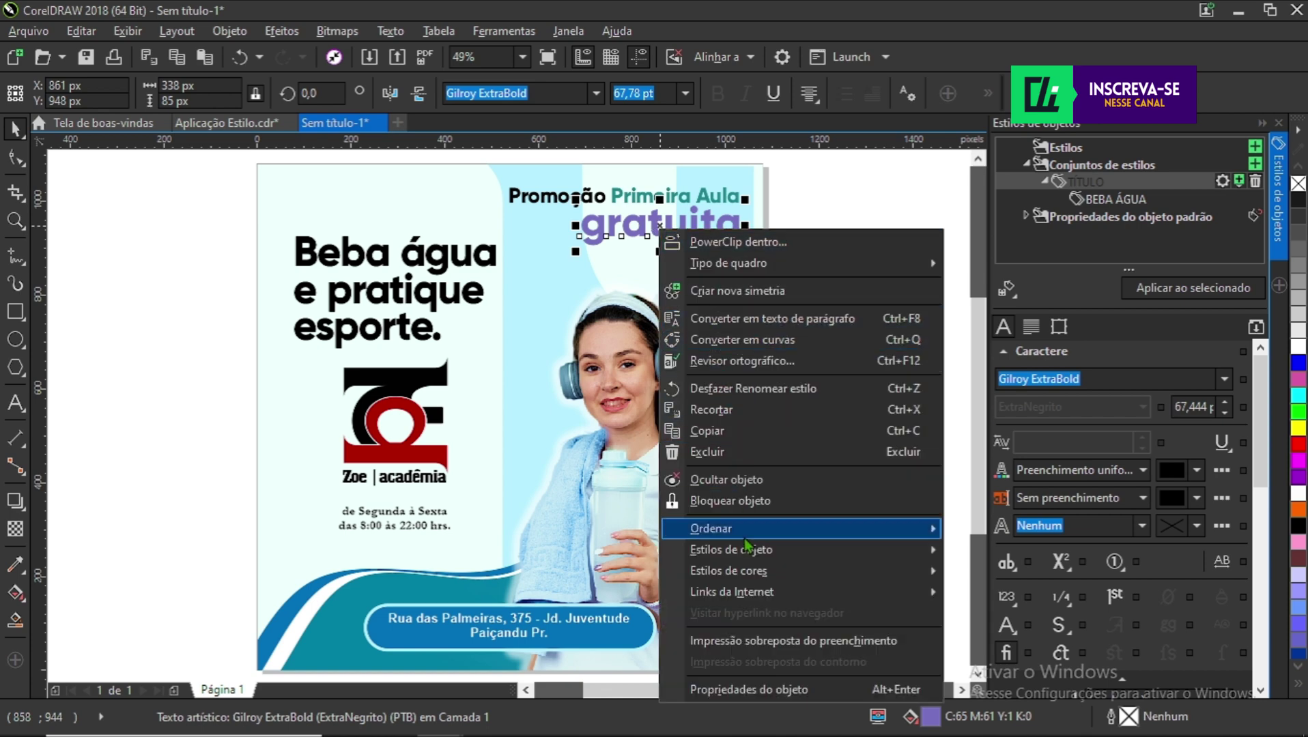
mouse_move(770, 558)
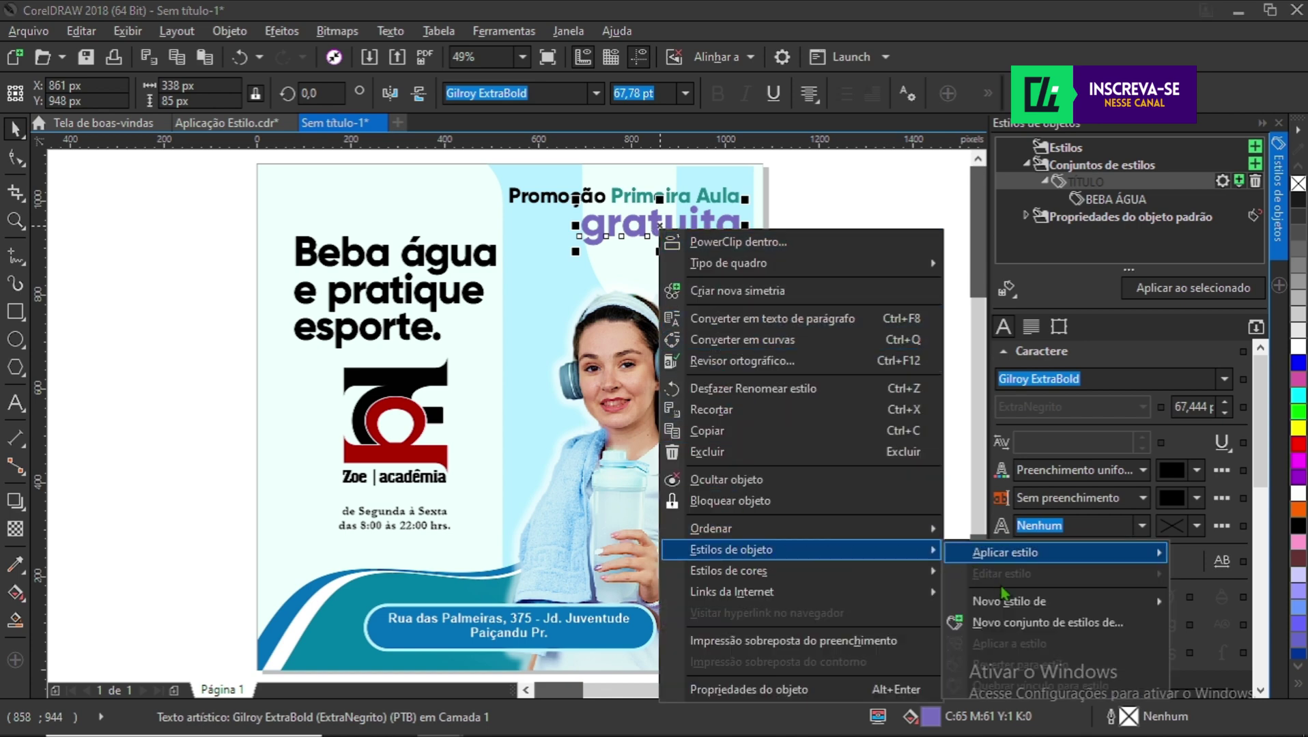
left_click(997, 625)
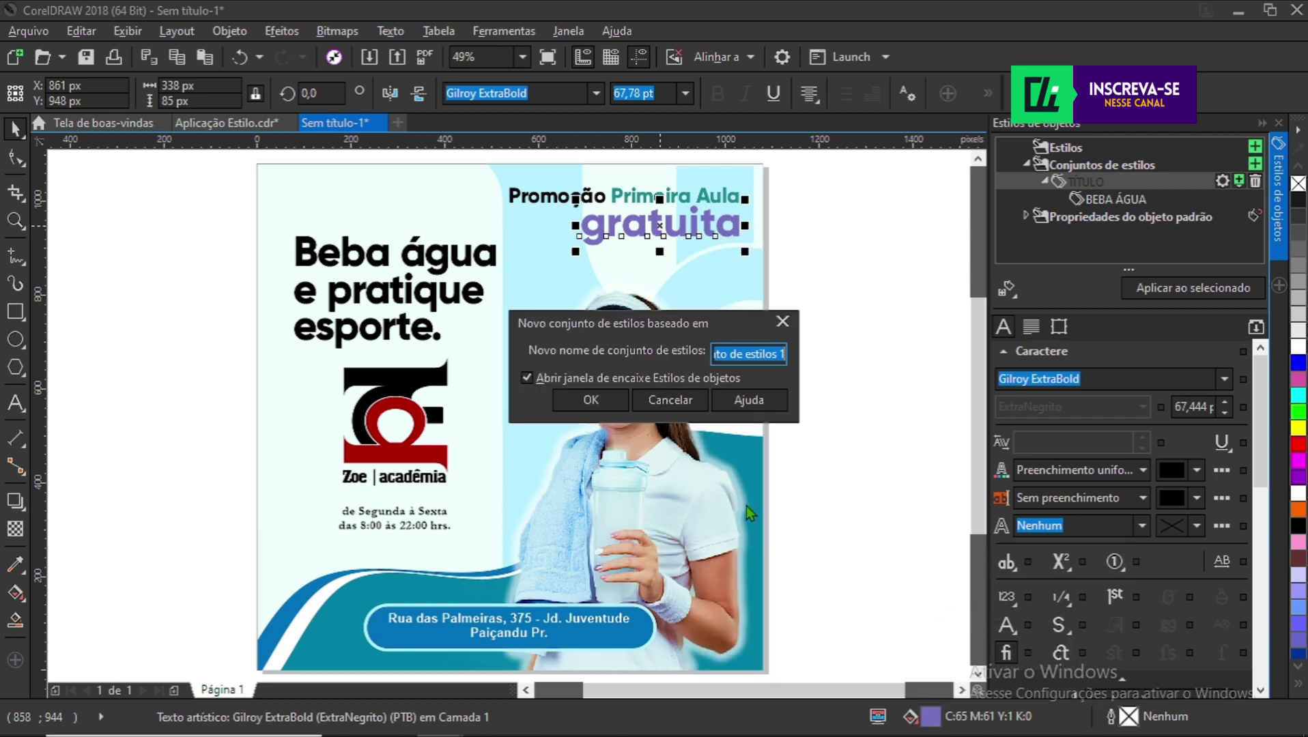
type("SUB")
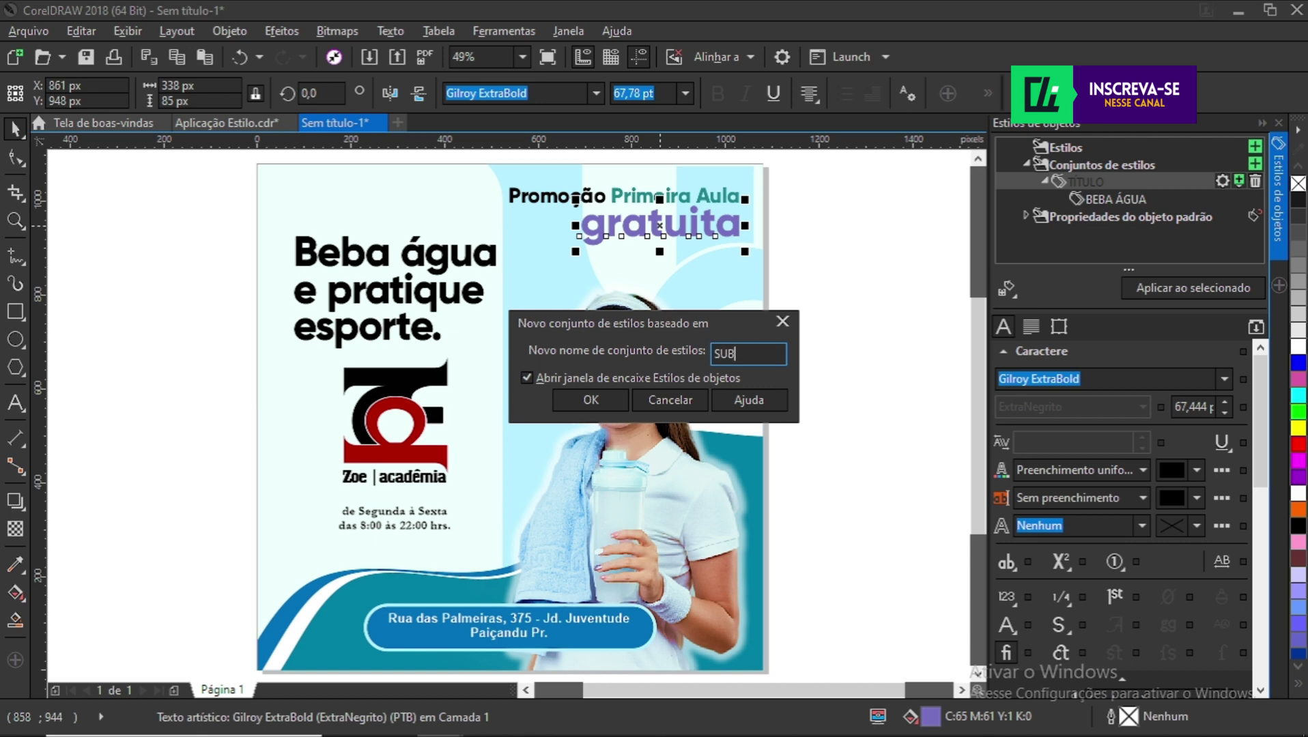
type("-TITULO")
key("Return")
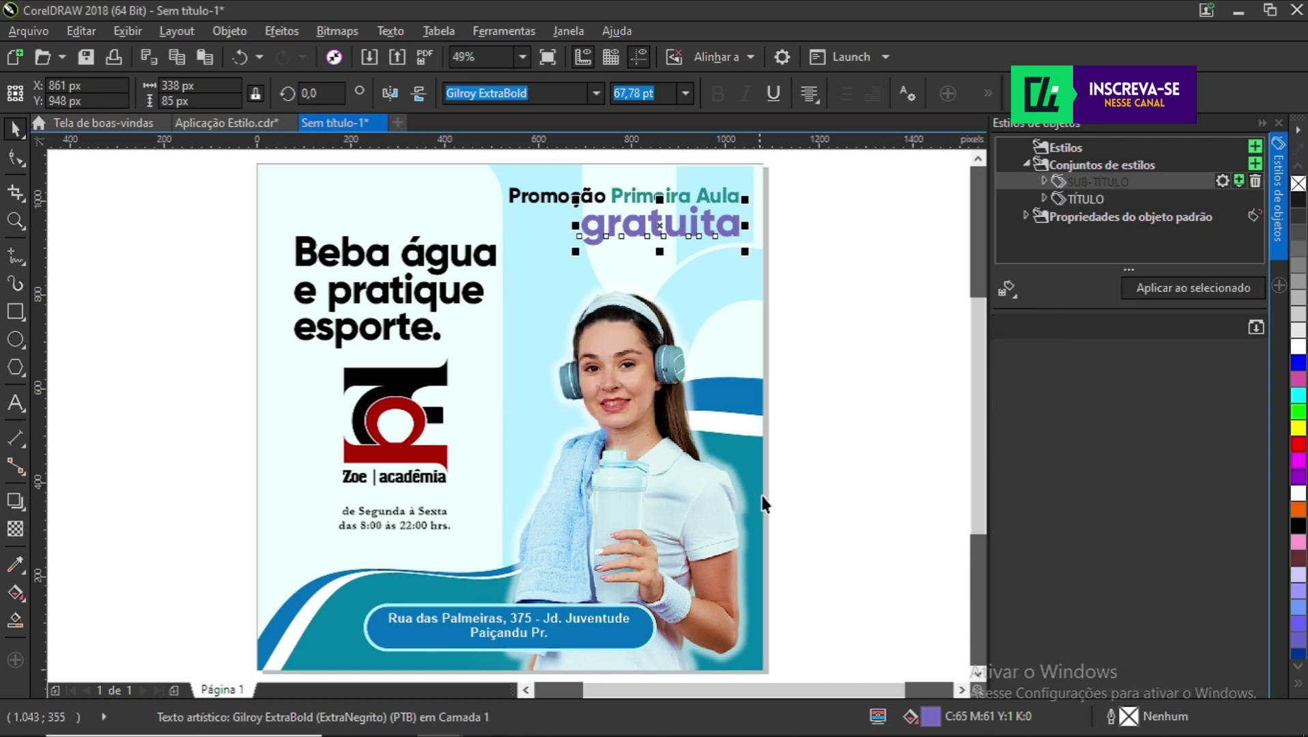
- Review the TÍTULO style set and its BEBA ÁGUA child set alongside the "Beba água e pratique esporte." headline
left_click(826, 440)
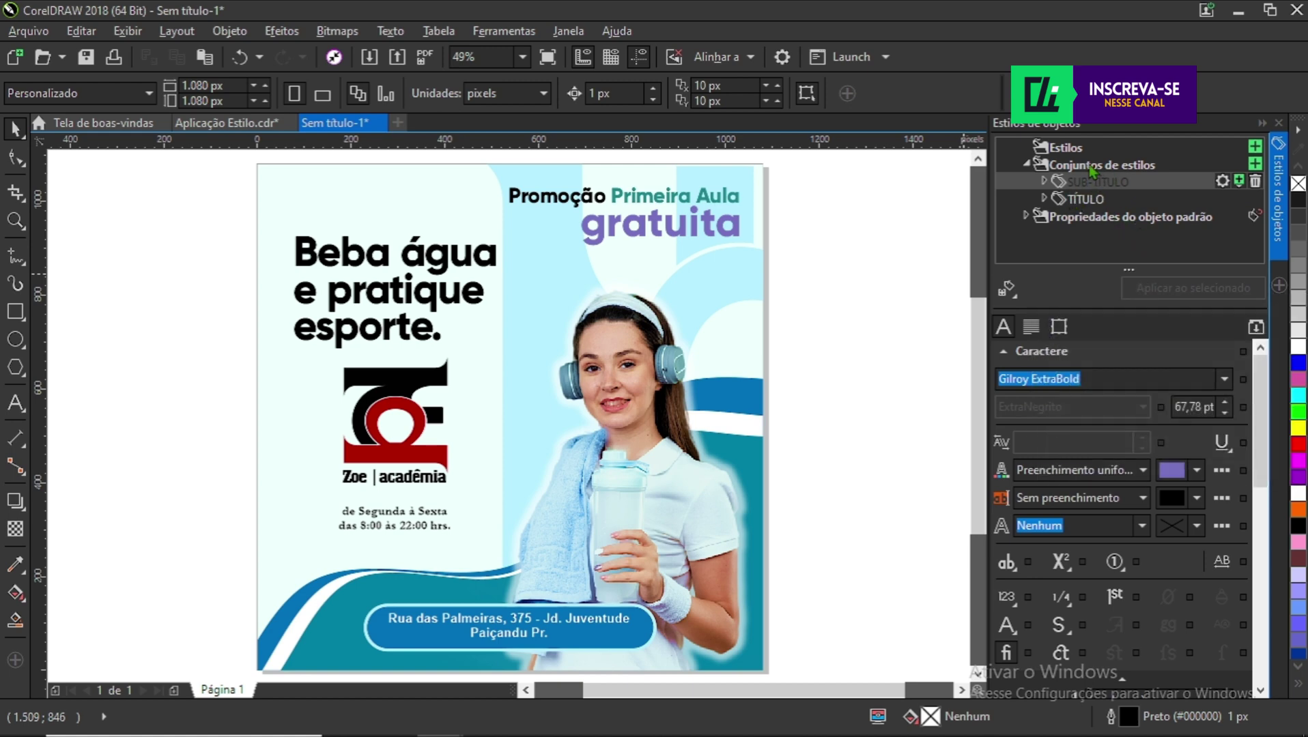
left_click(1086, 199)
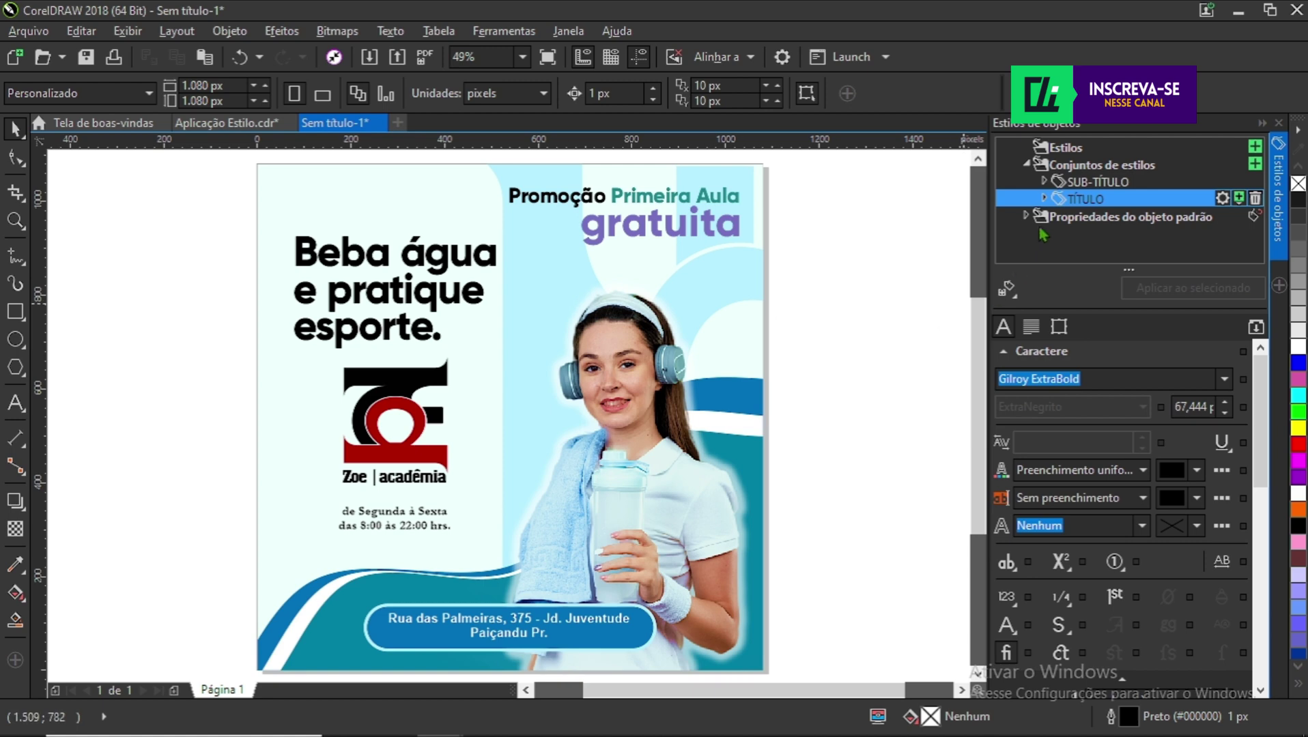
left_click(1046, 200)
left_click(1101, 217)
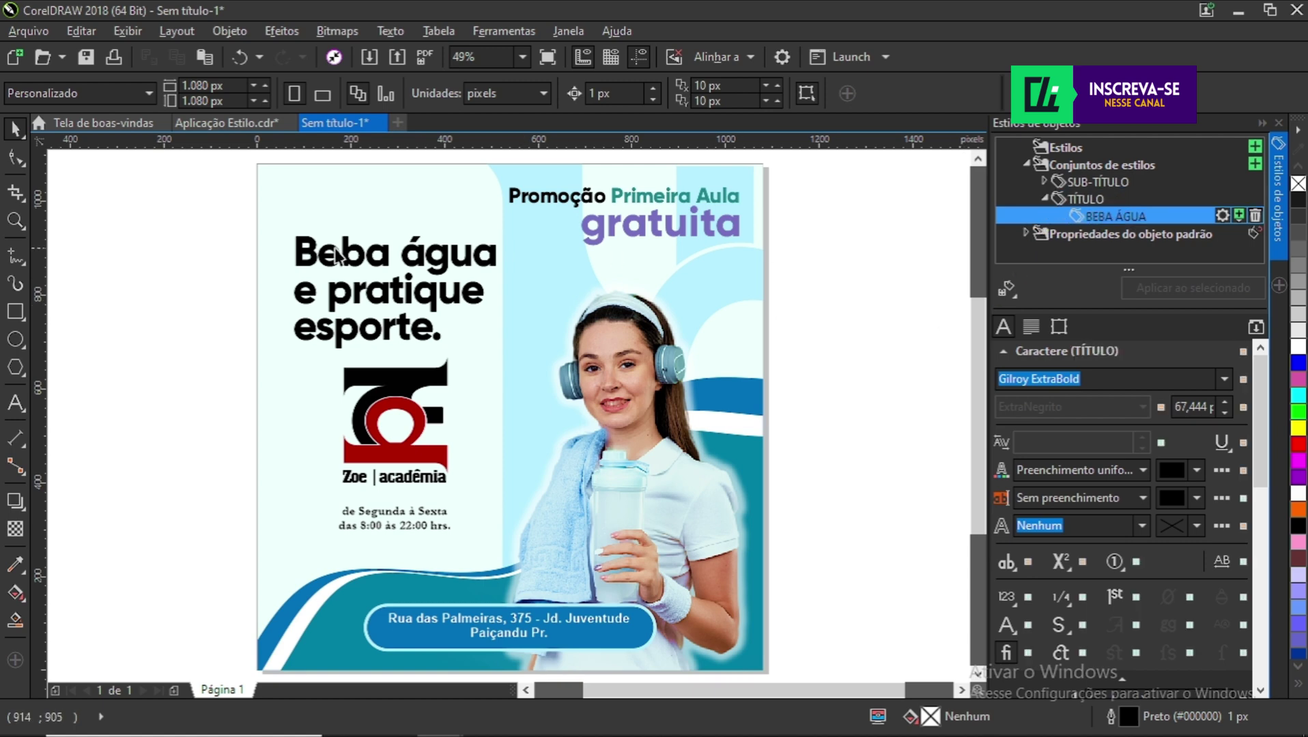
left_click_drag(190, 213, 499, 371)
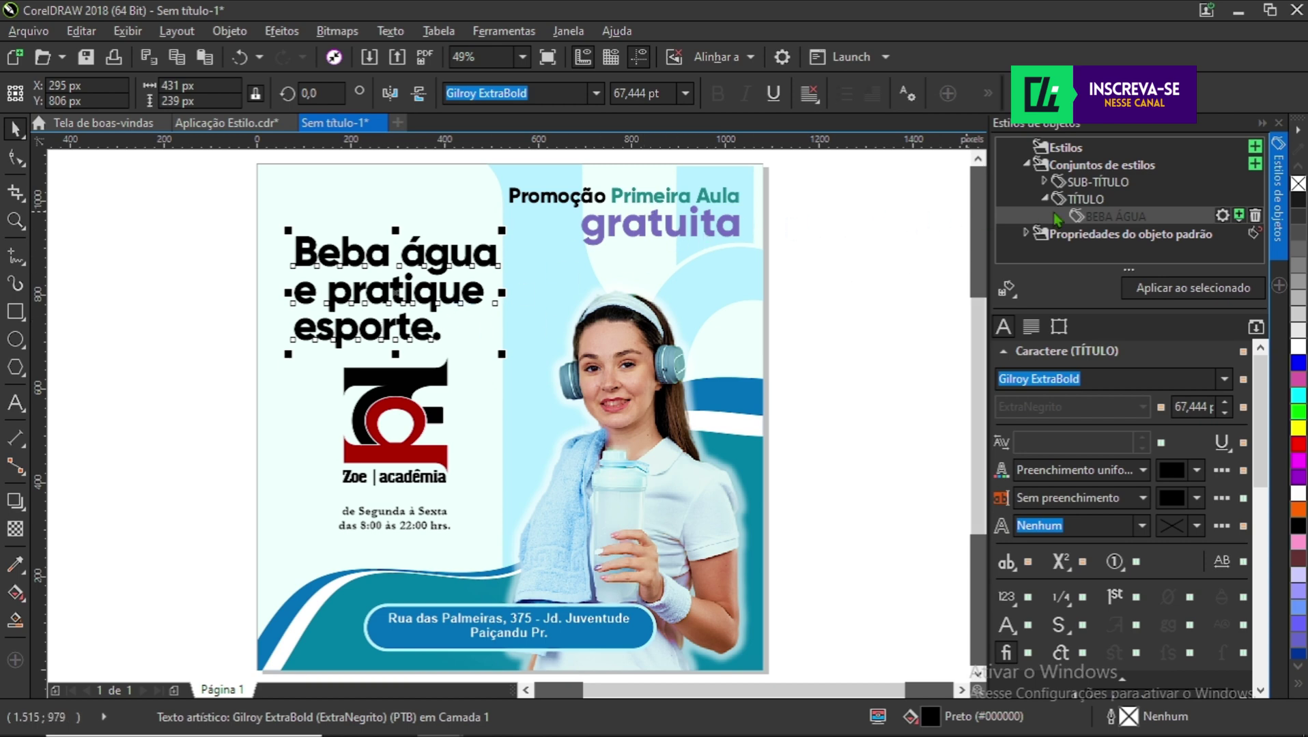
left_click(835, 306)
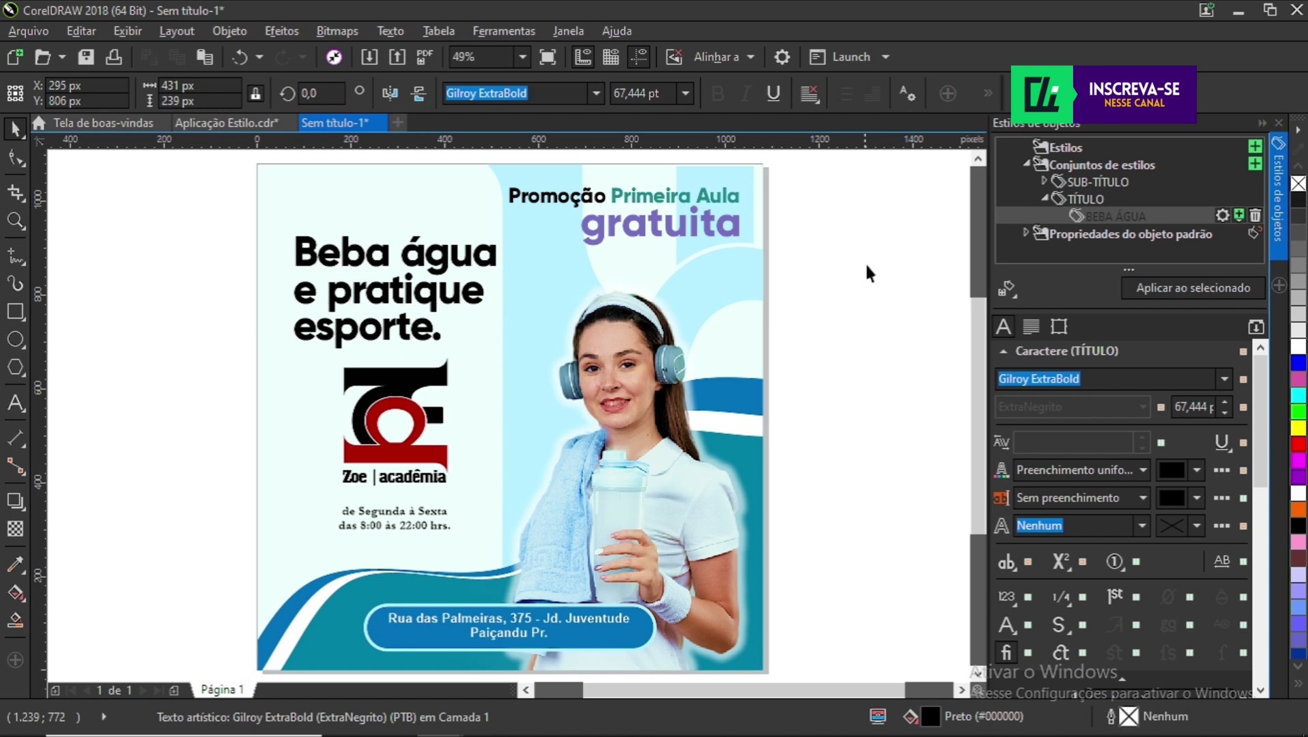
- Expand the SUB-TÍTULO style set and rename its nested child set as GRATUITO
left_click(708, 229)
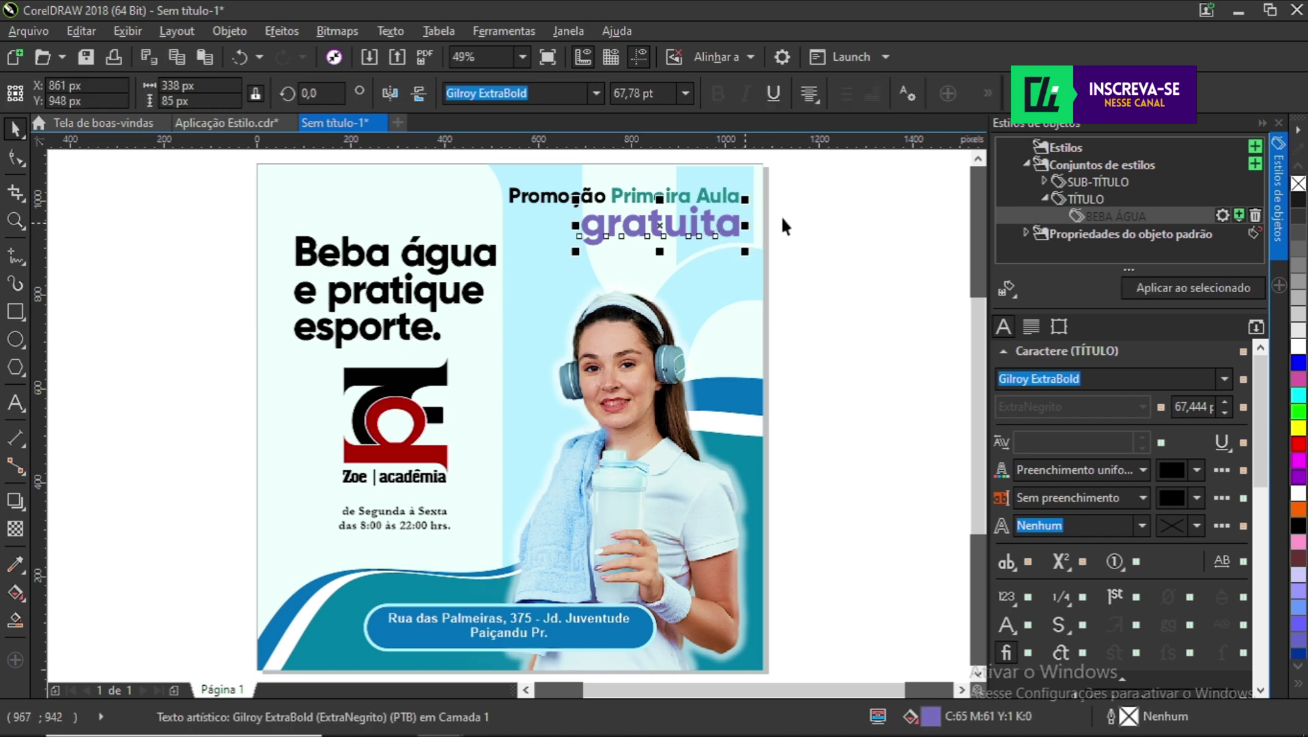
left_click(1045, 181)
left_click(1114, 200)
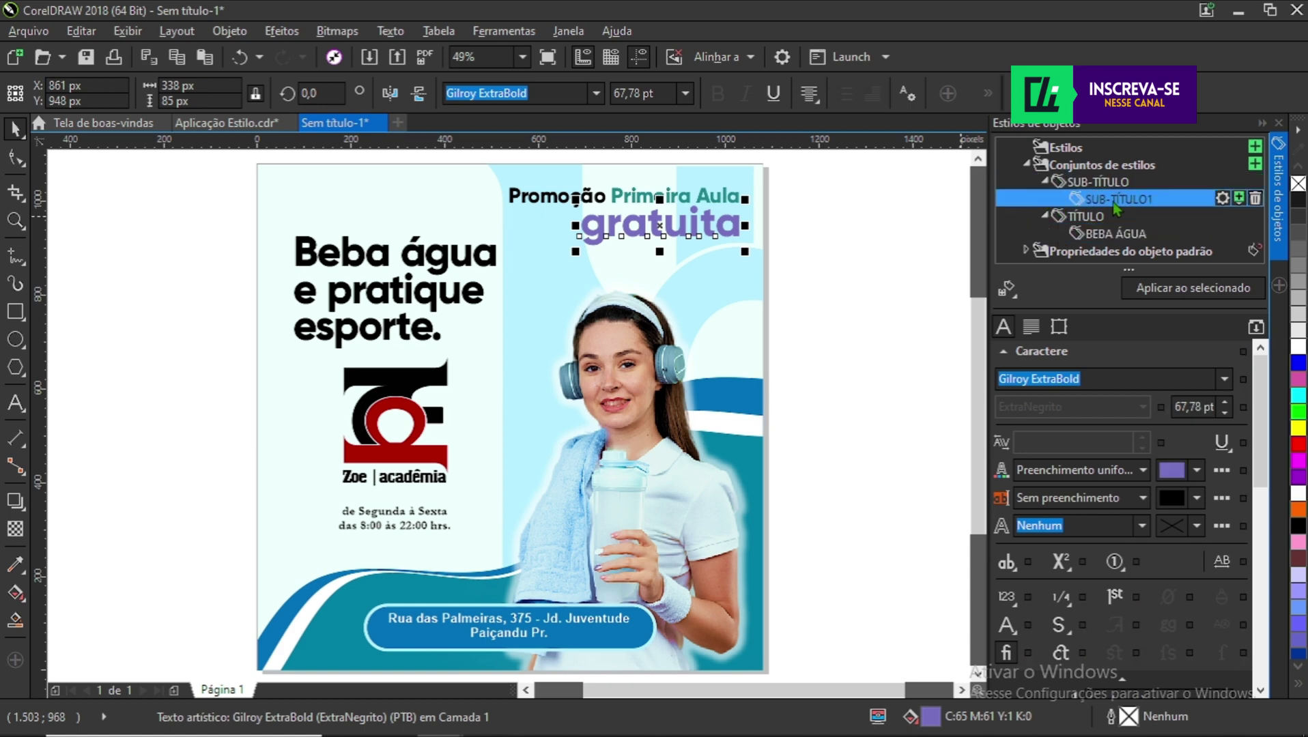
right_click(1114, 205)
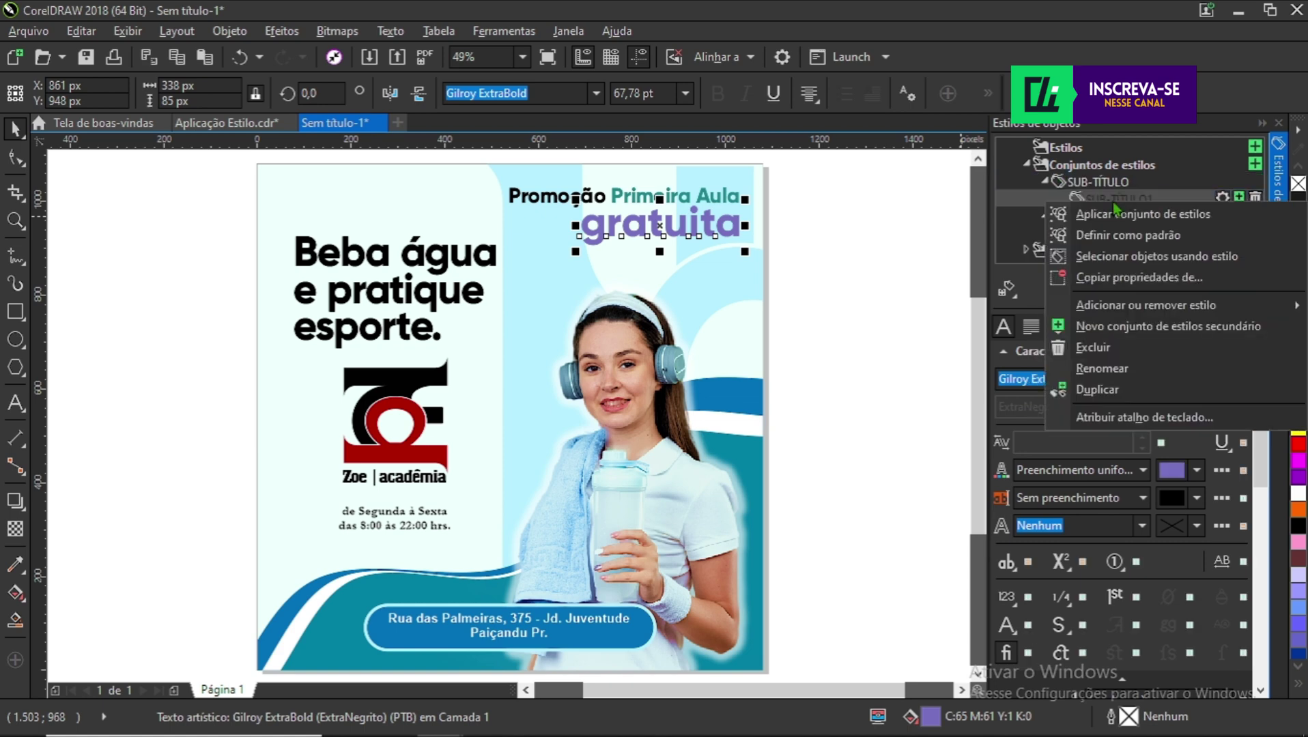
left_click(1113, 369)
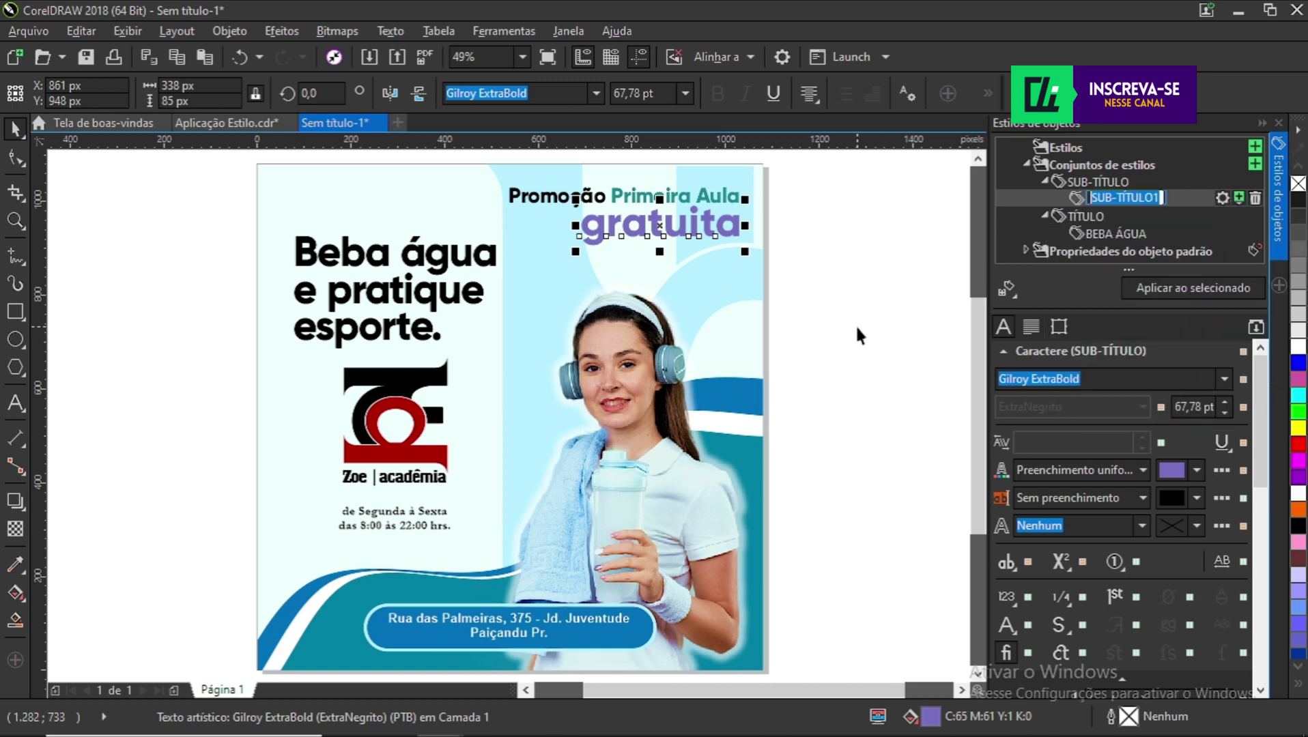
type("GRATUITO")
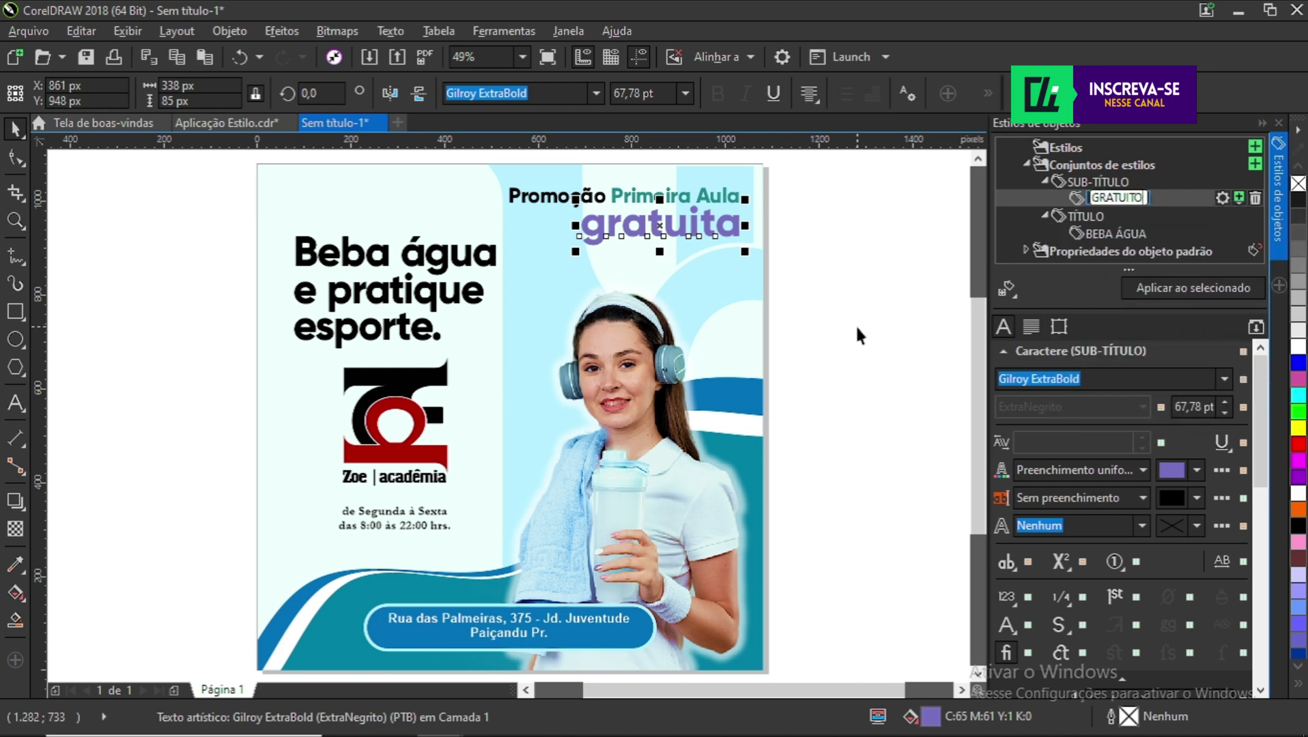
key("Return")
left_click(856, 232)
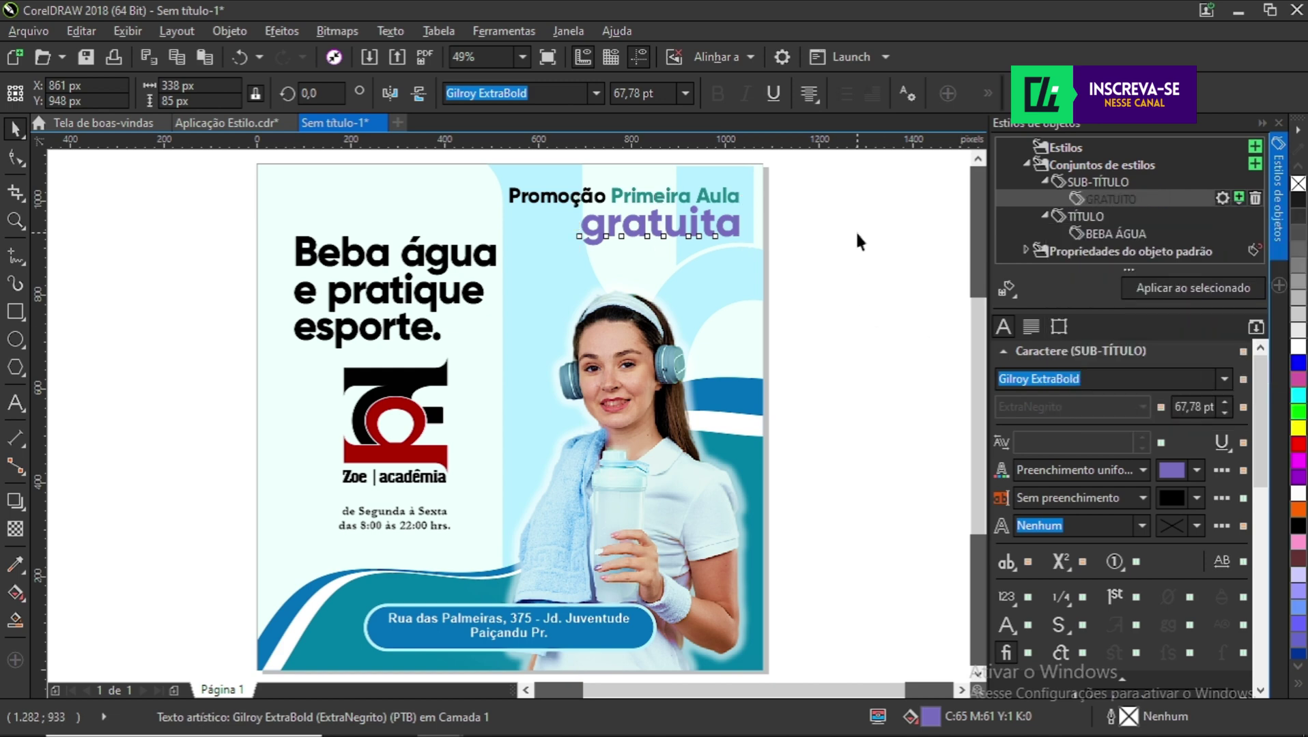
- Check the GRATUITO child set against the purple "gratuita" text, leaving the SUB-TÍTULO set collapsed
left_click(683, 216)
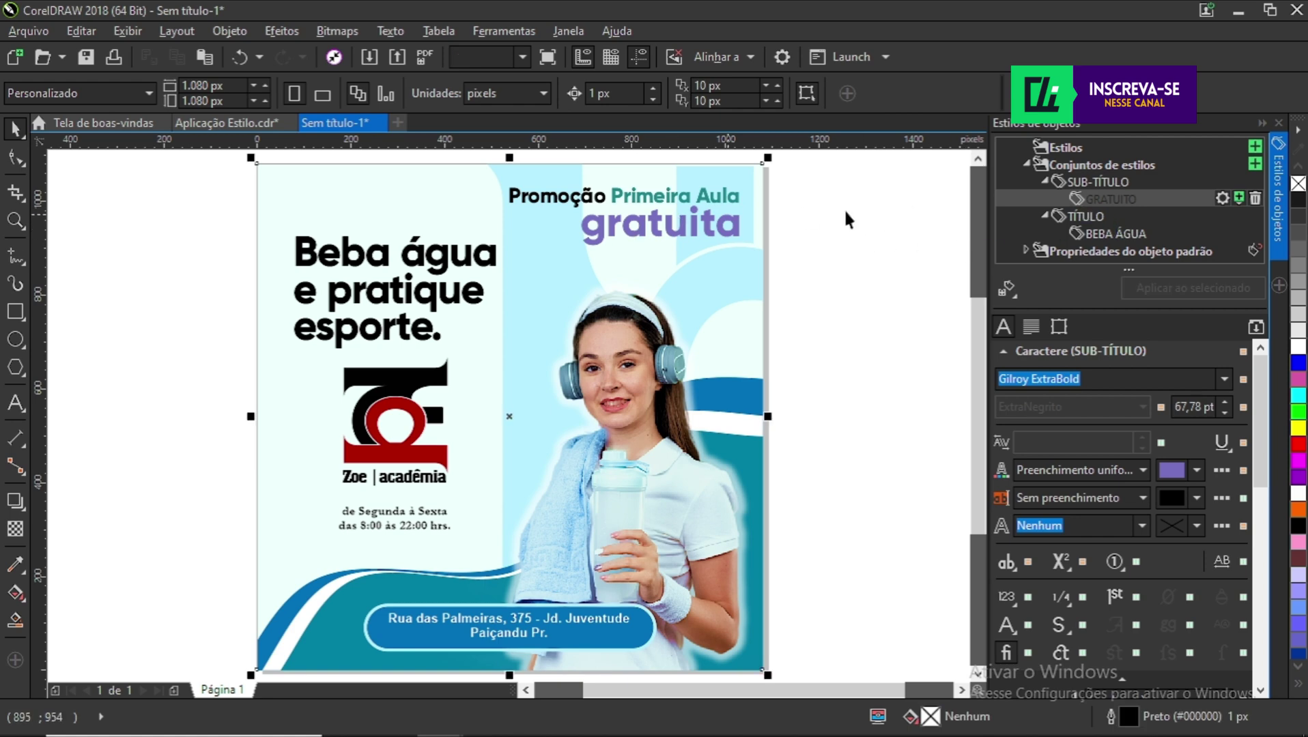
left_click(1092, 199)
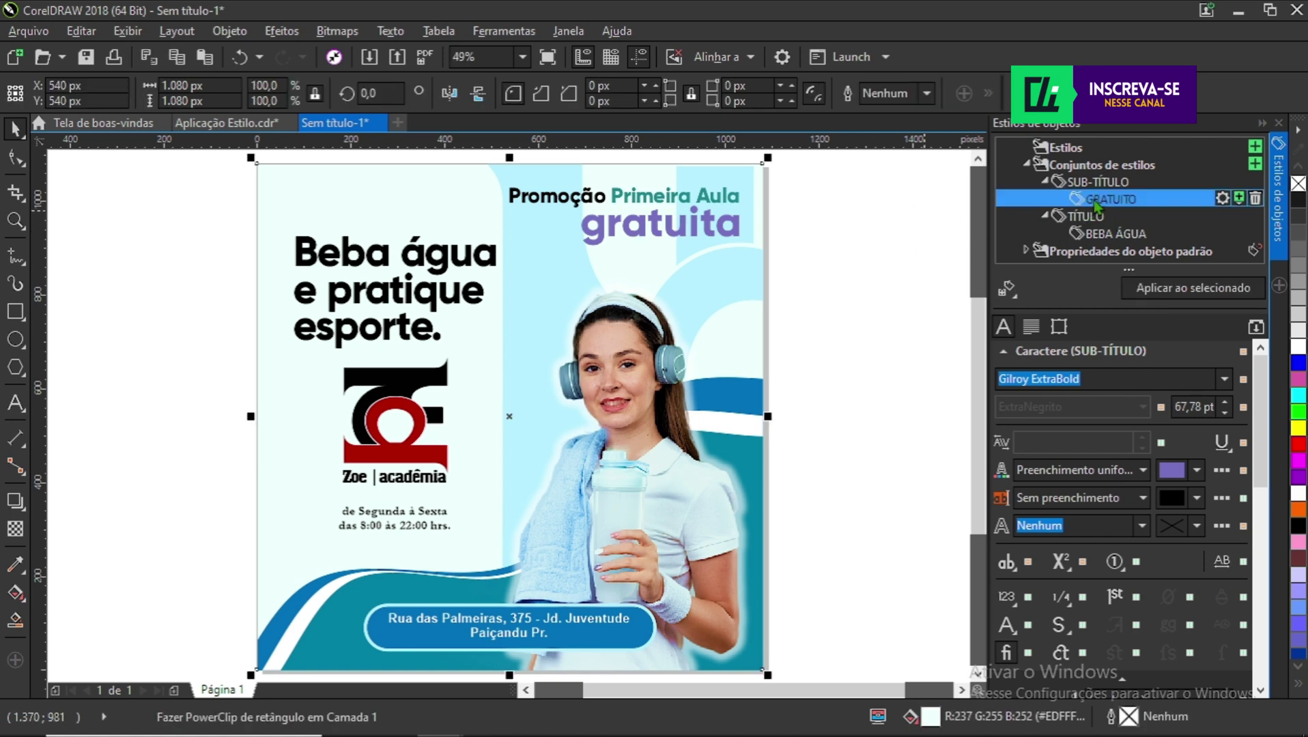
left_click(695, 234)
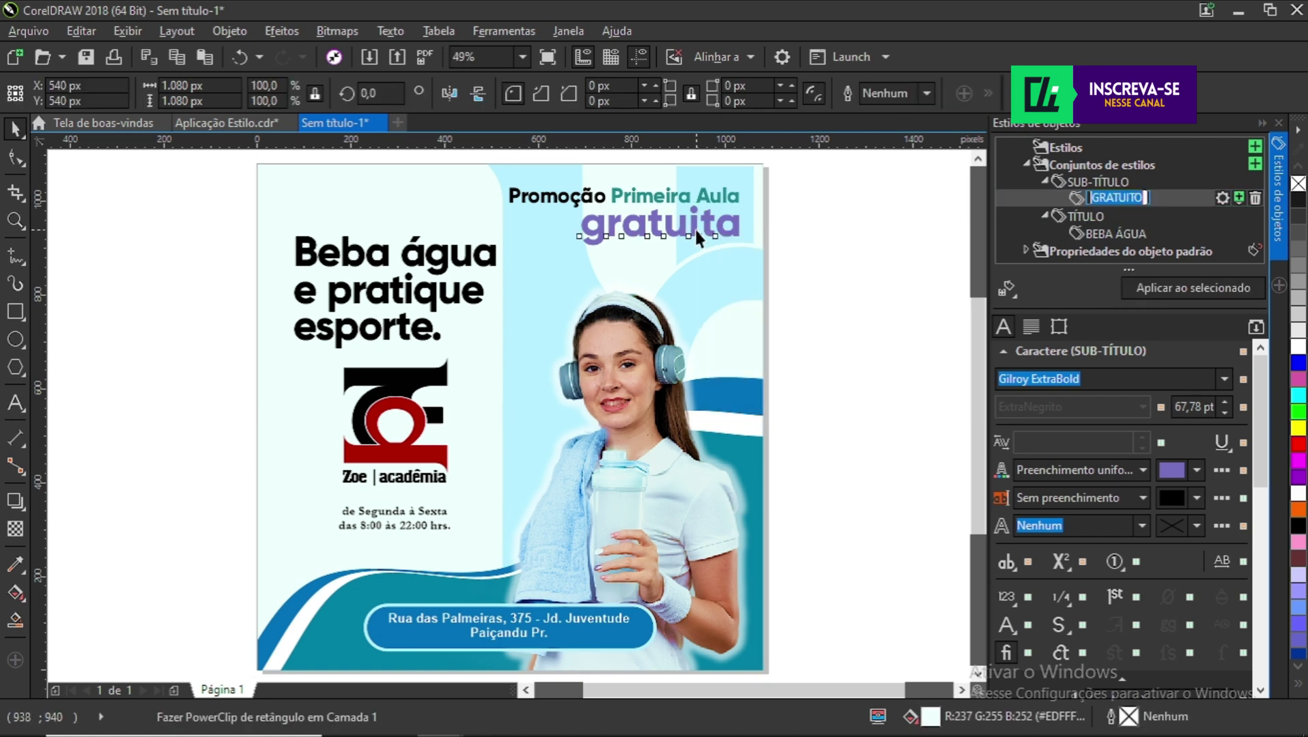
left_click(847, 230)
left_click(1047, 181)
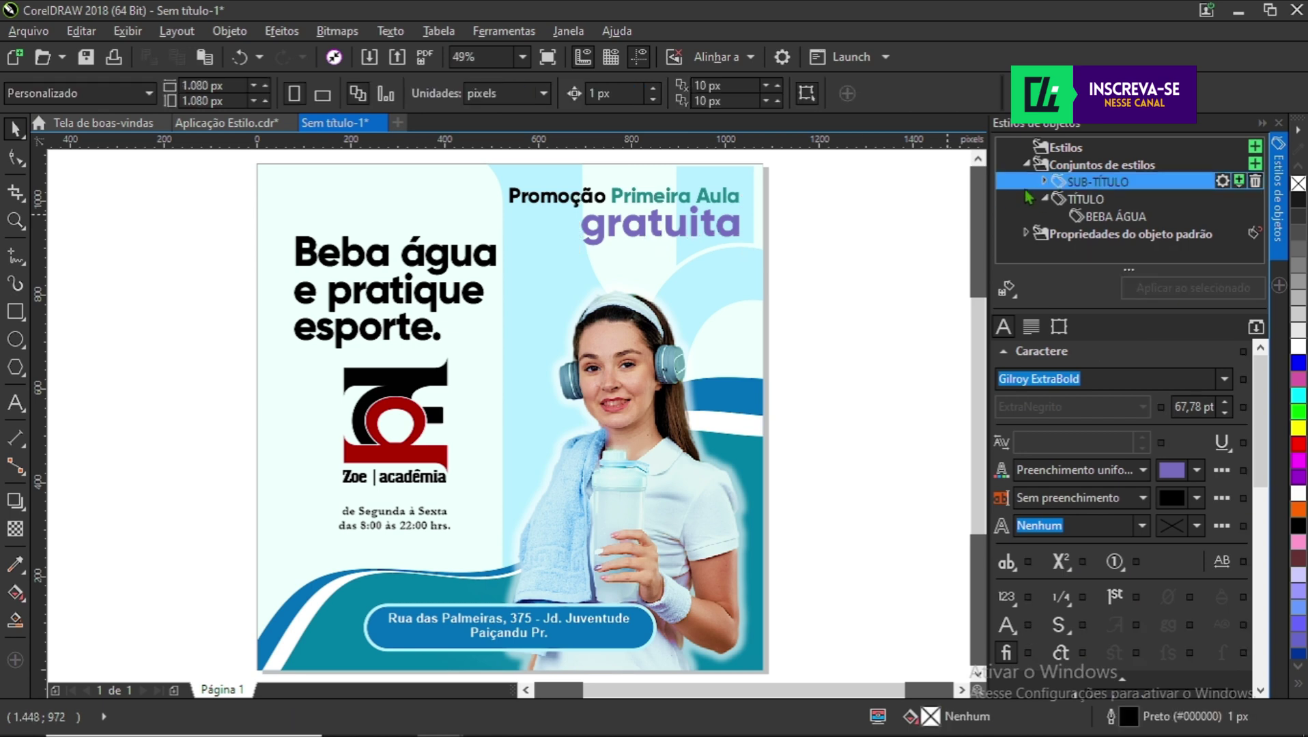
left_click(908, 237)
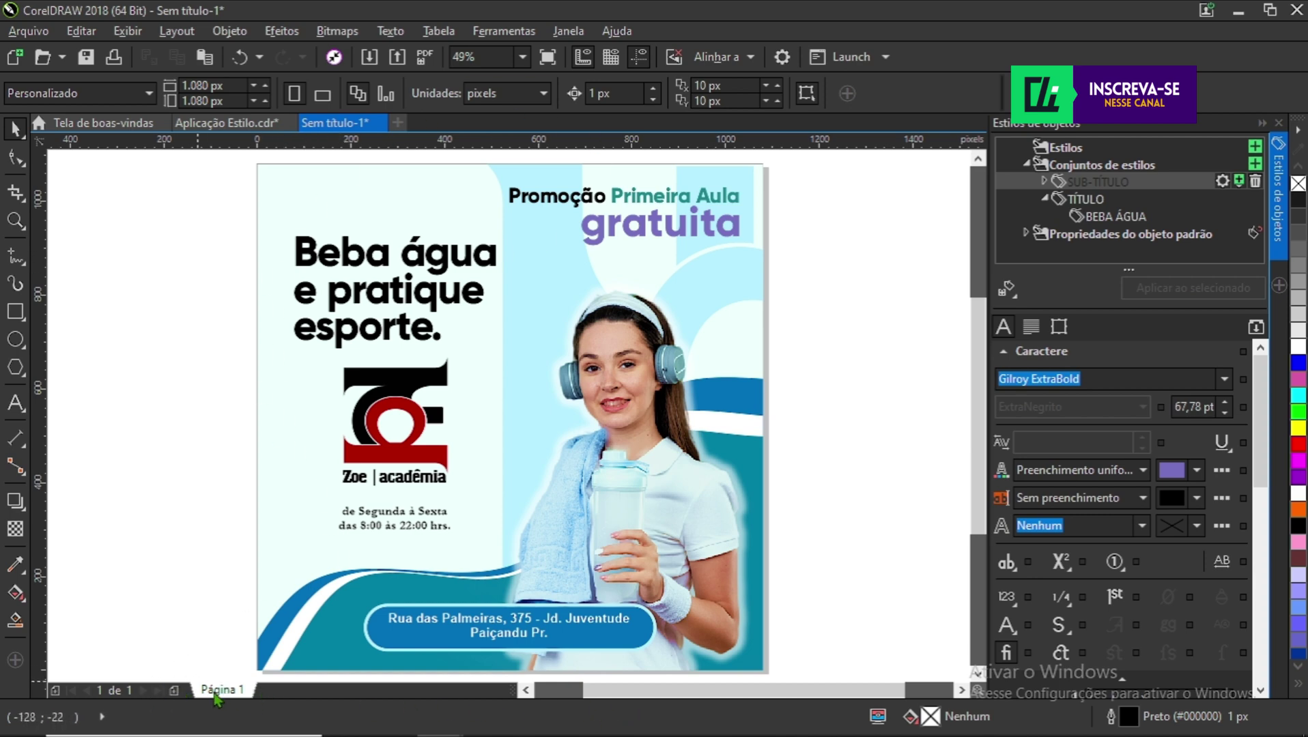
- Add a second page to the document and paste the pink and yellow version of the flyer onto it
left_click(174, 691)
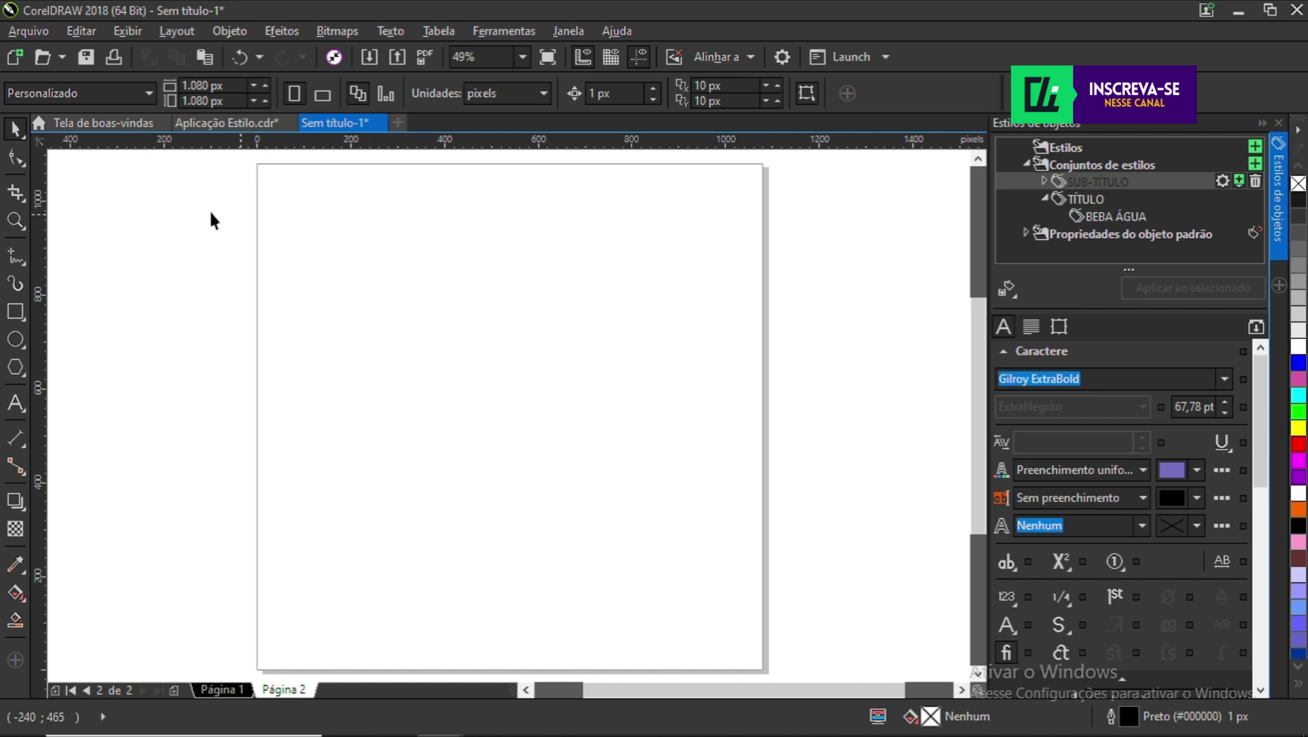
left_click(224, 691)
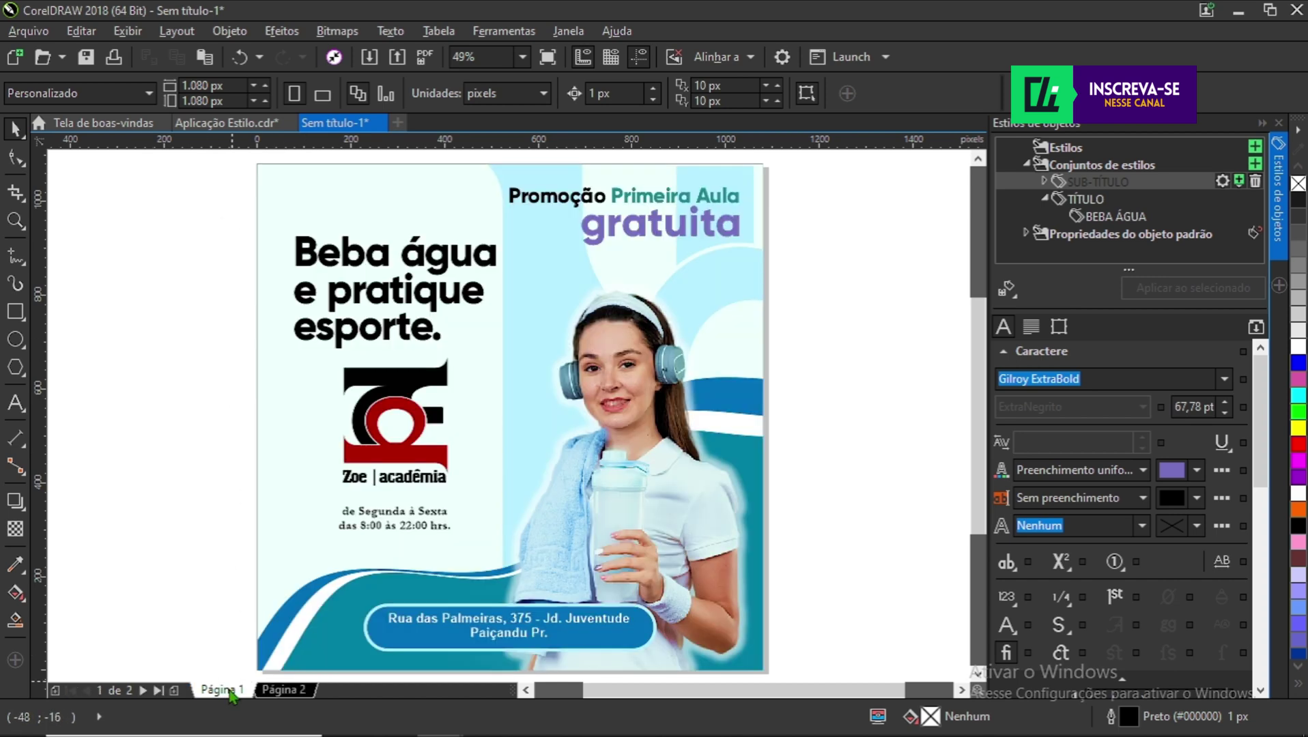
left_click(301, 691)
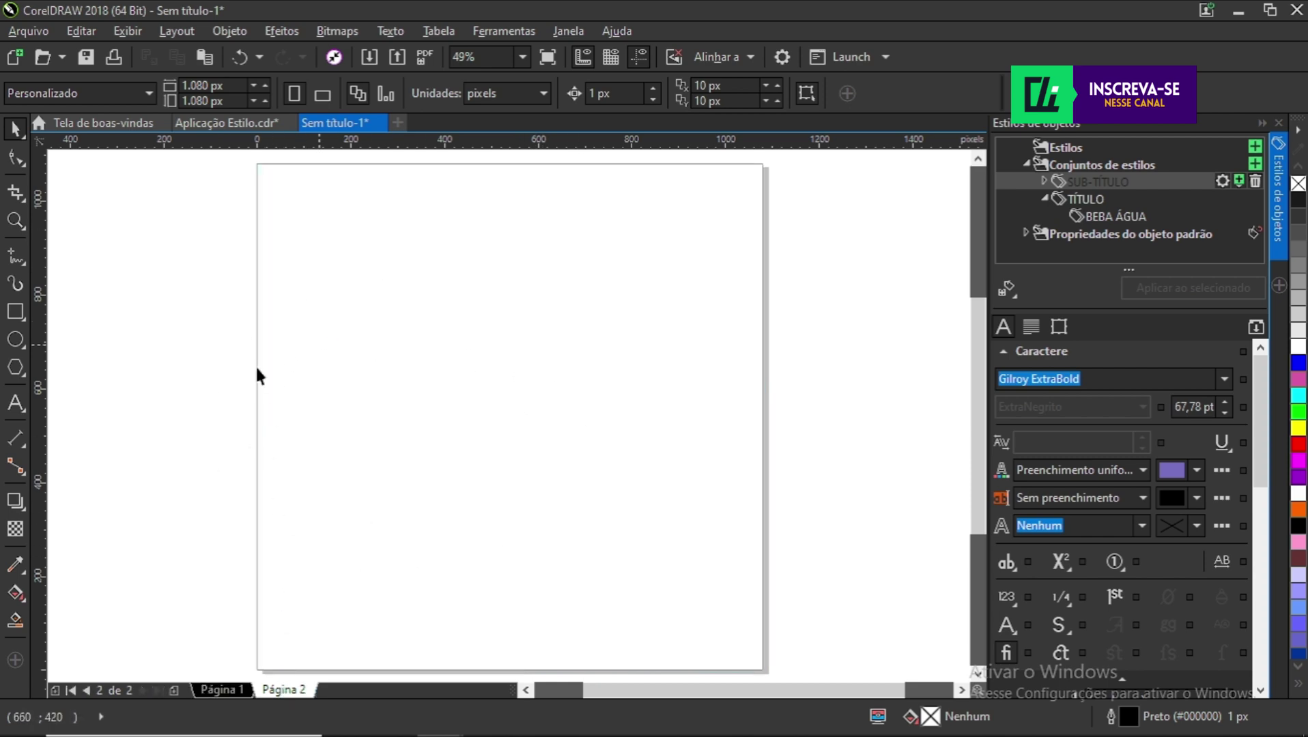
key("ctrl+v")
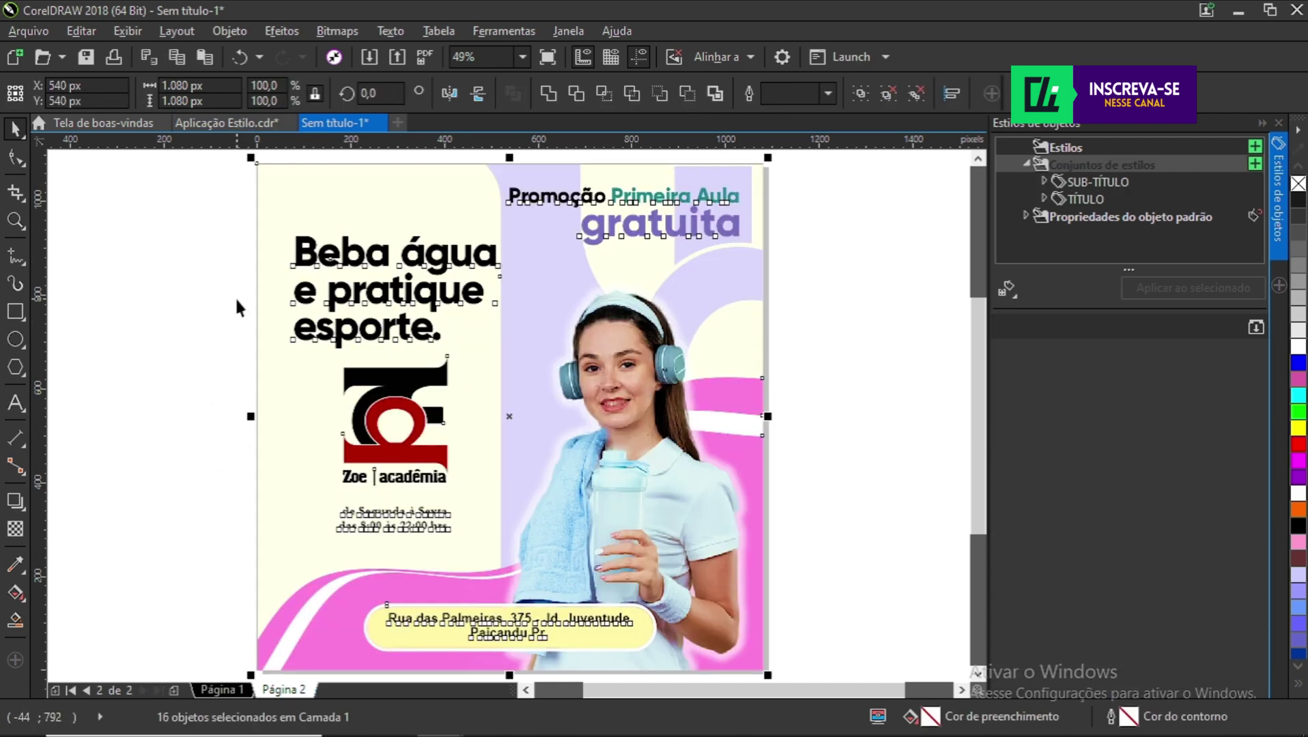
left_click(172, 349)
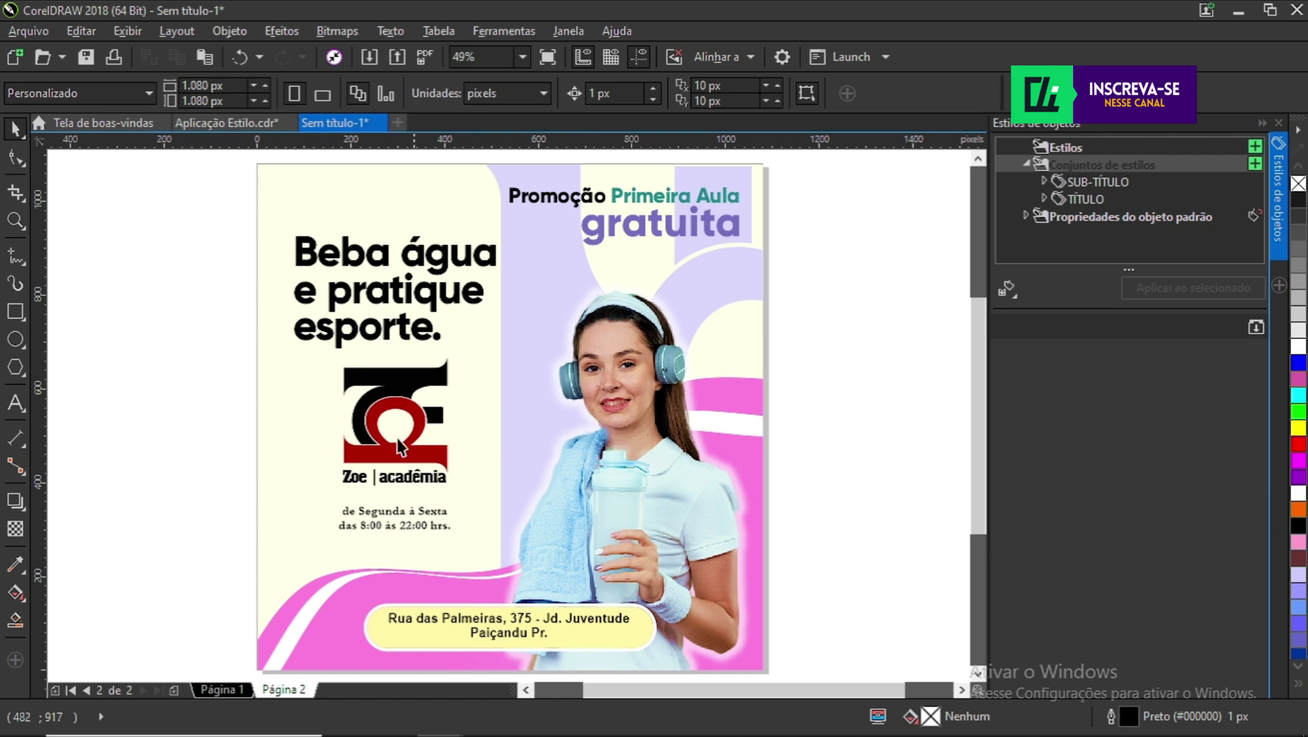
- Review the headline on page 1 together with the TÍTULO style set
left_click(220, 690)
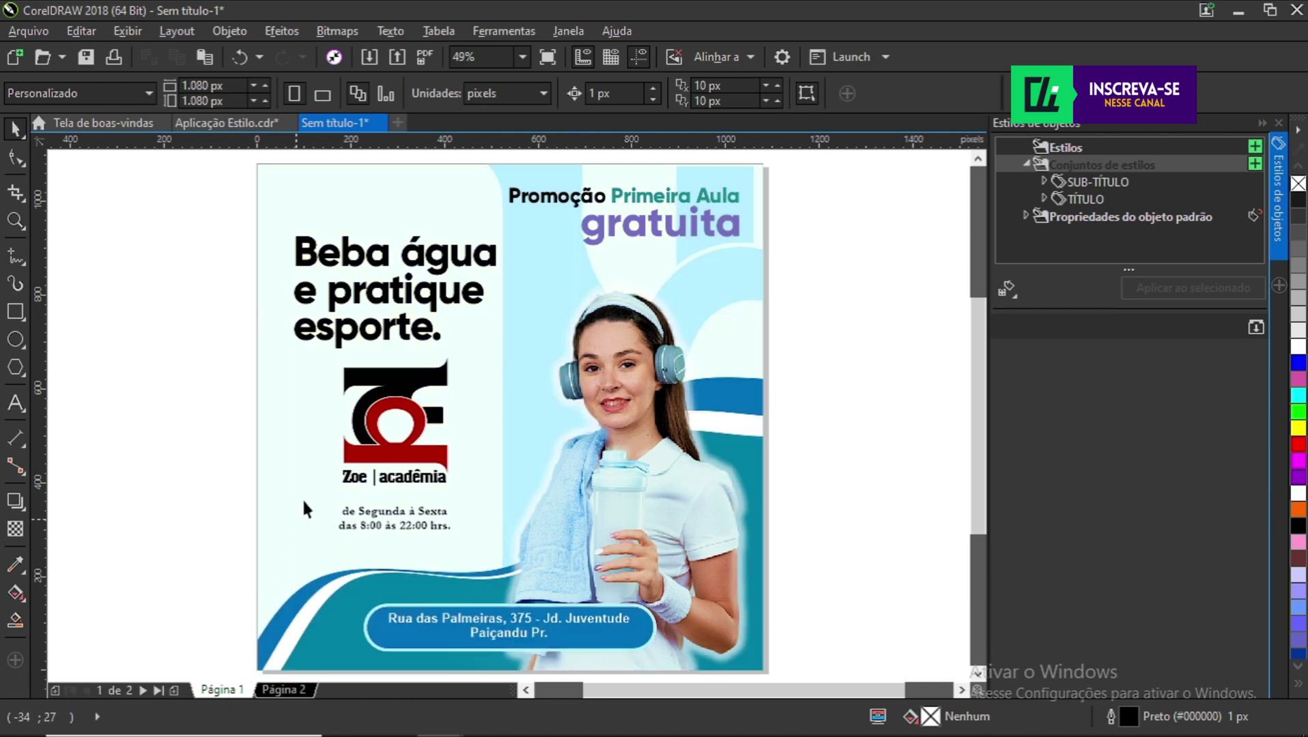
left_click(411, 271)
left_click_drag(208, 186, 557, 356)
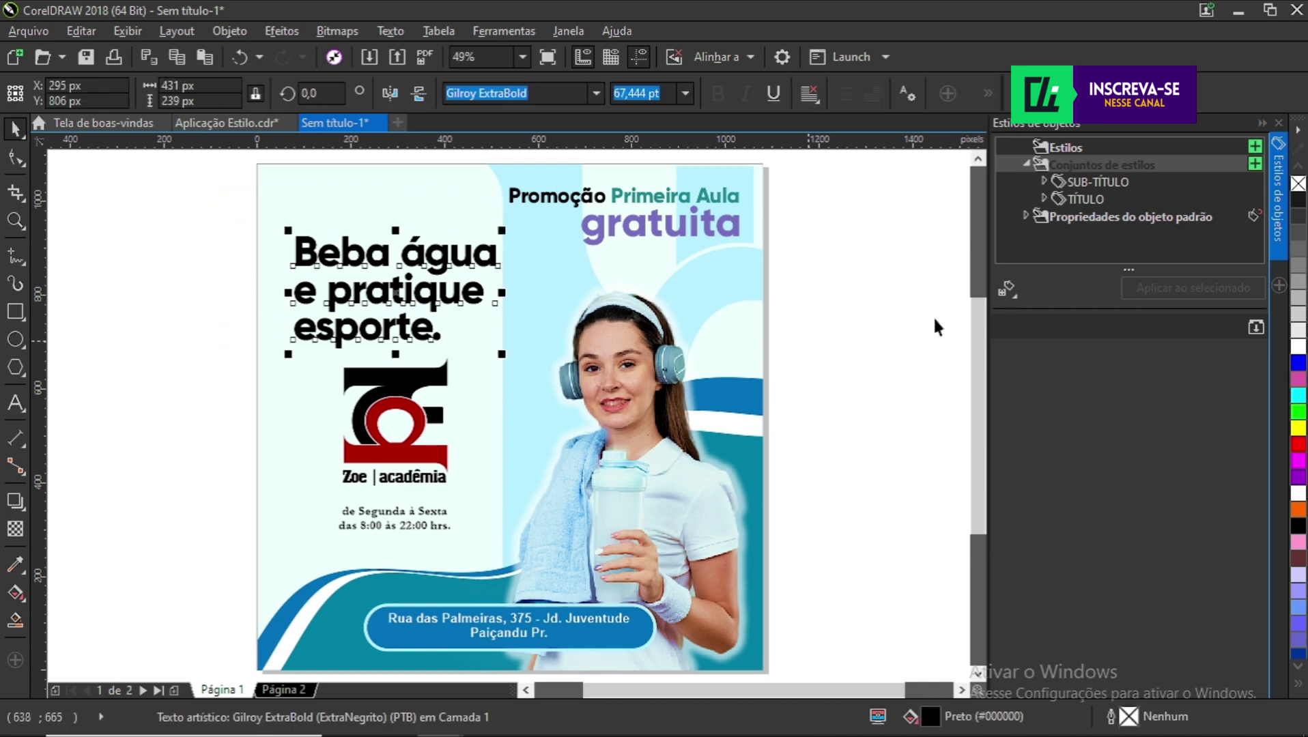
left_click(1077, 200)
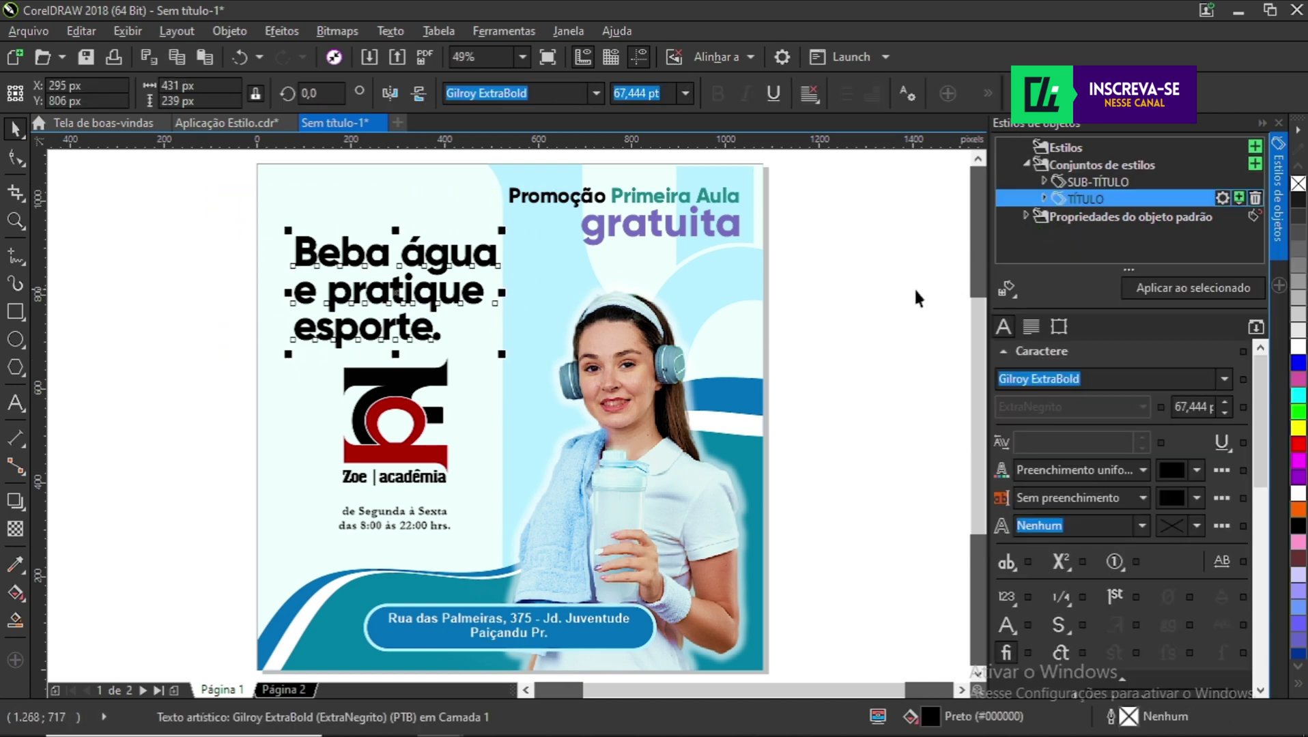
left_click(865, 285)
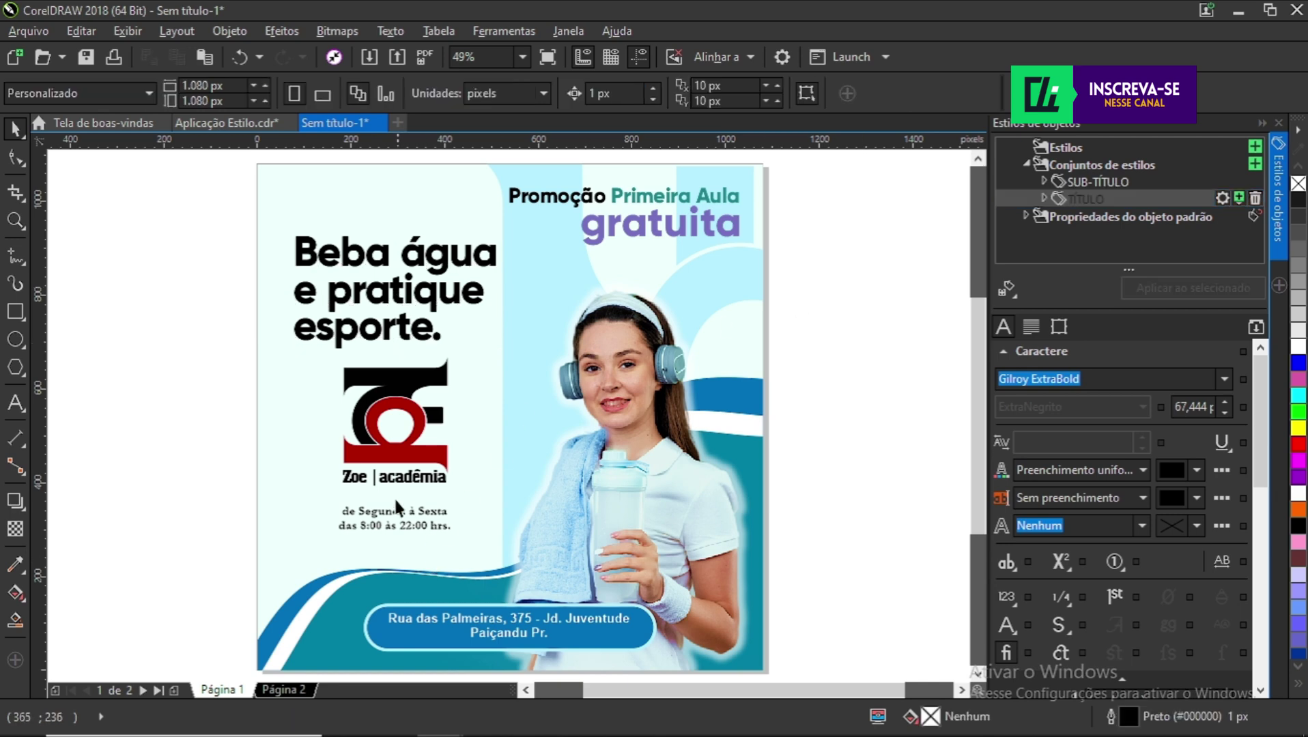
- Apply the BEBA ÁGUA object style to the "Beba água e pratique esporte." headline on page 2
left_click(285, 691)
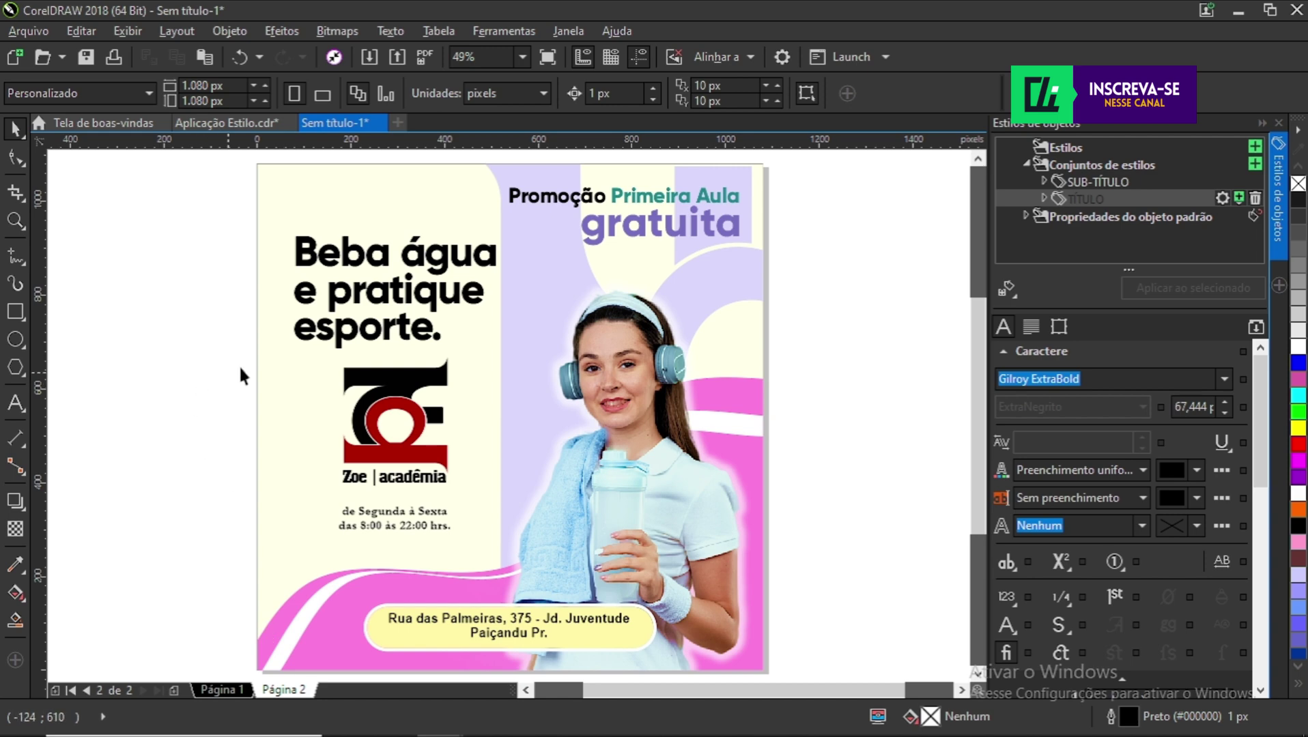
left_click(364, 261)
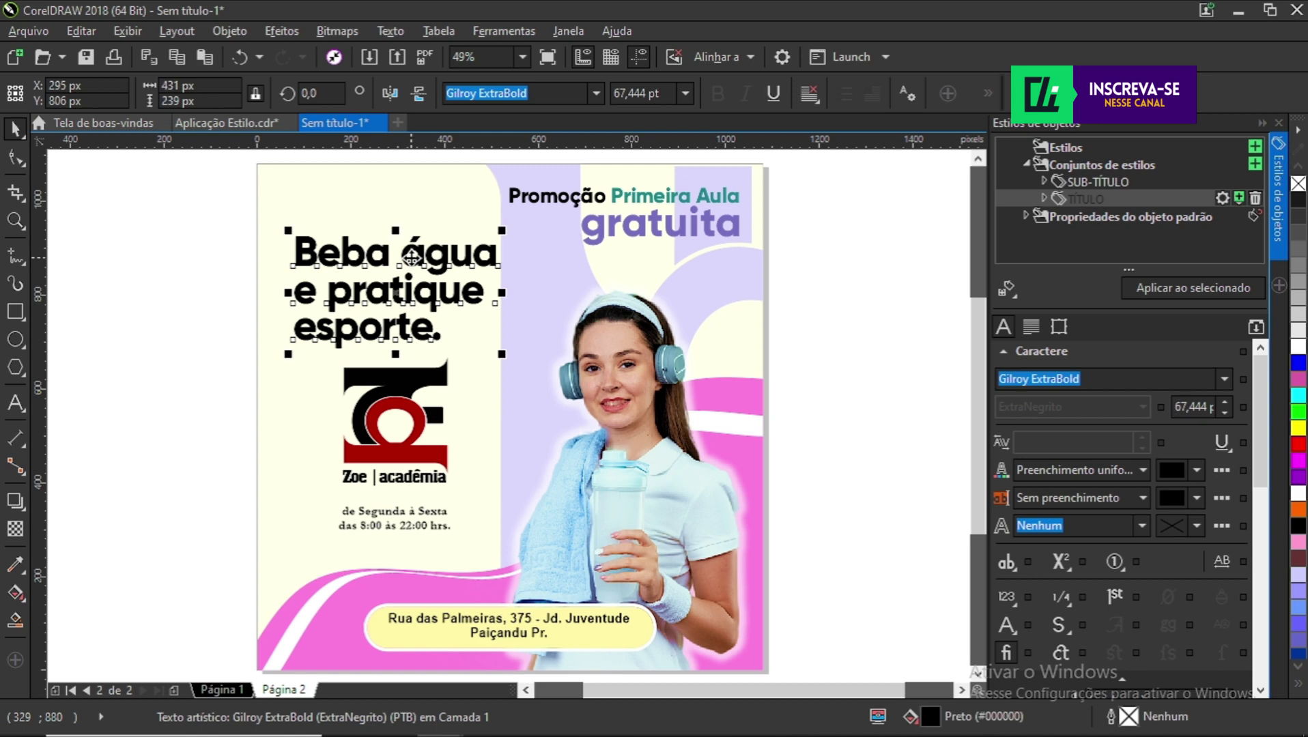
left_click(202, 327)
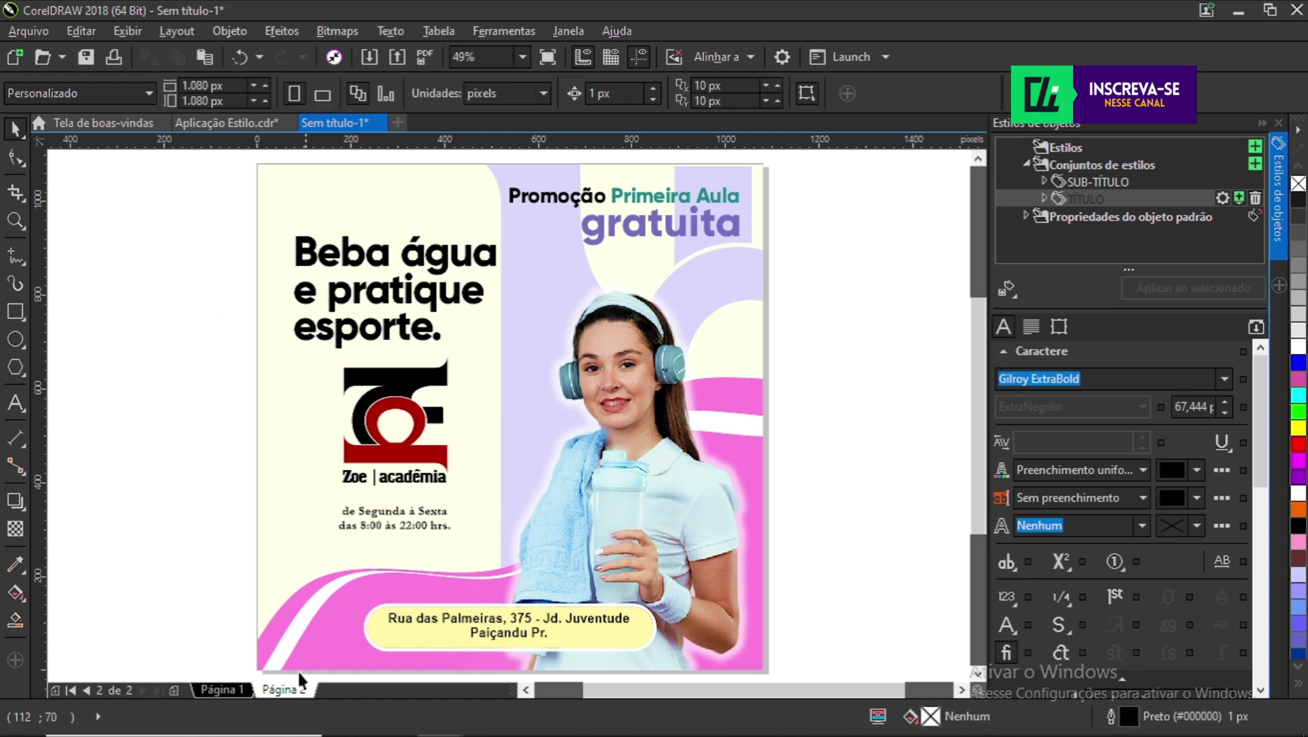
left_click_drag(204, 198, 566, 383)
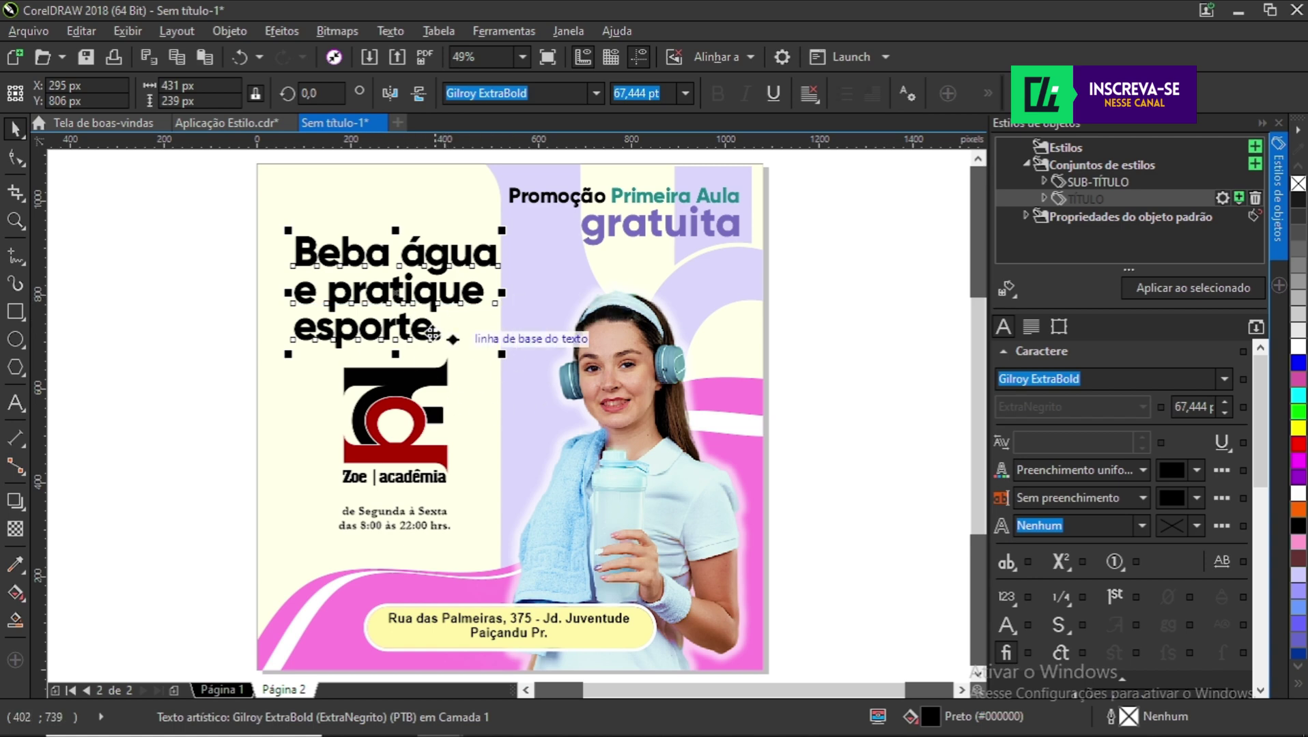
left_click_drag(179, 220, 523, 368)
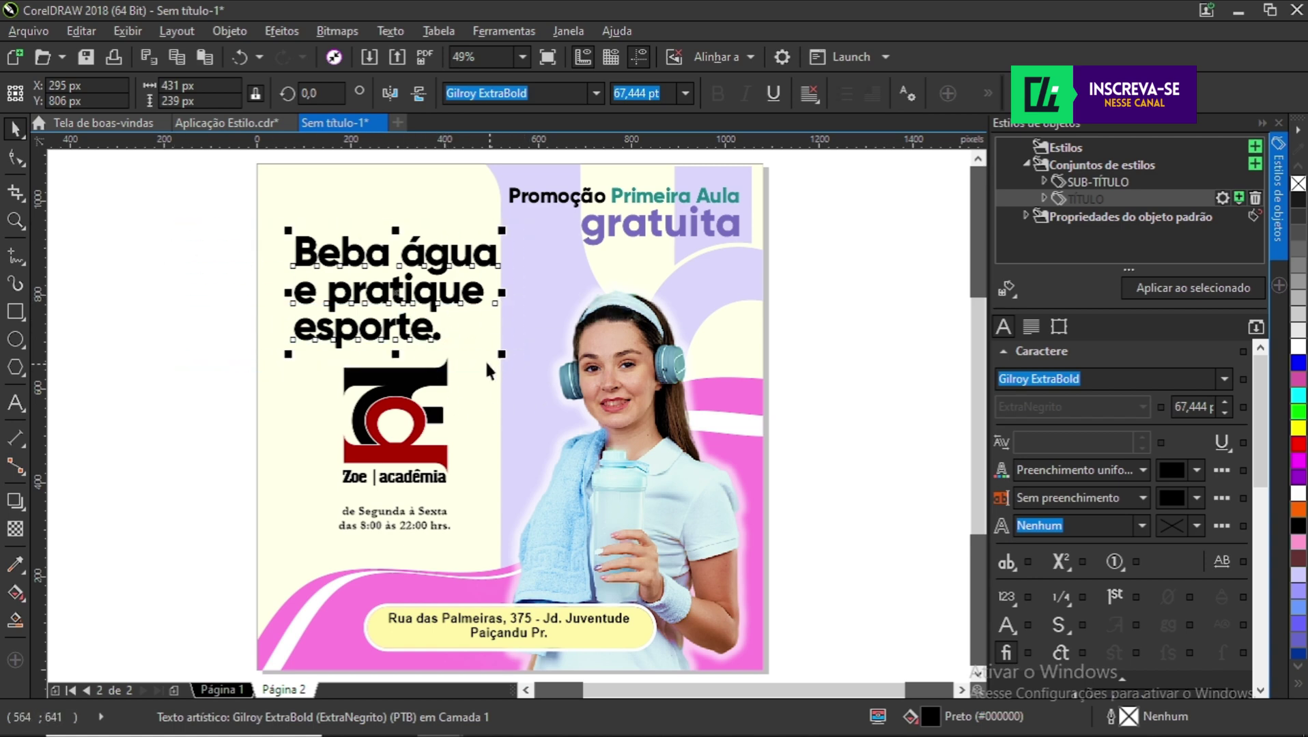
right_click(402, 307)
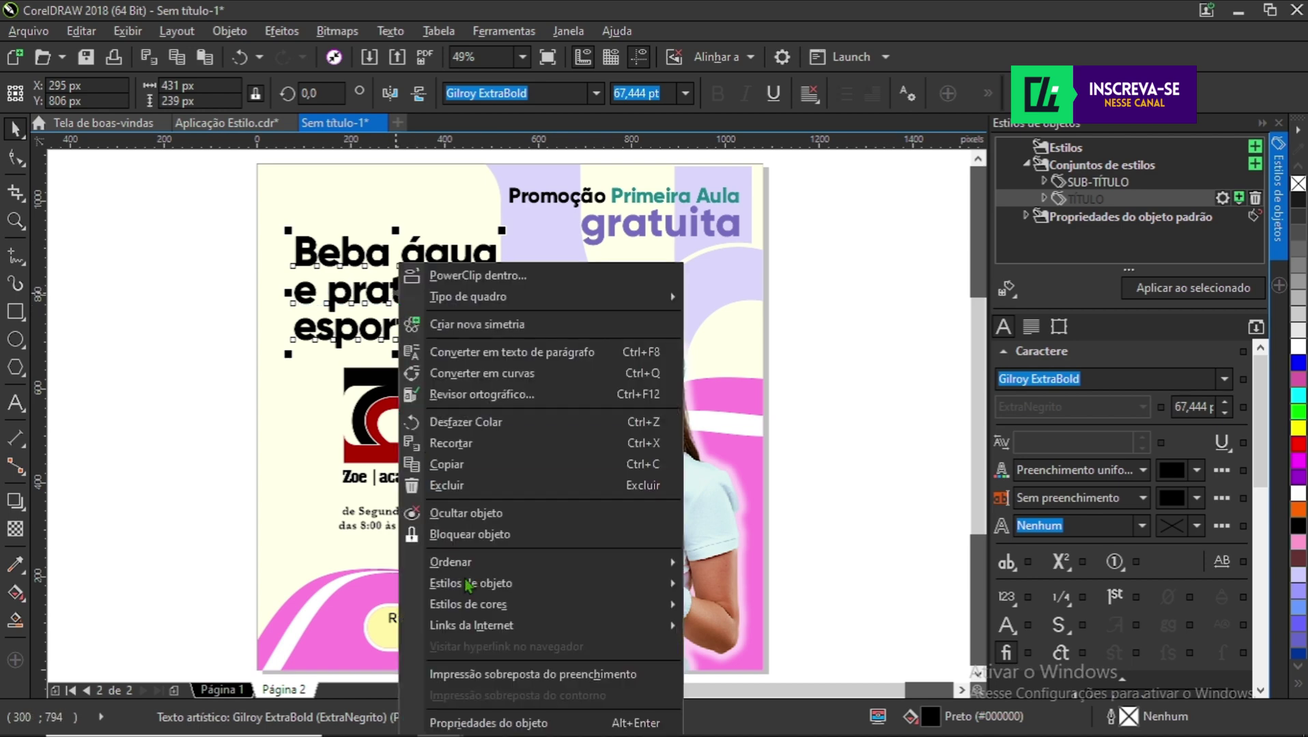
mouse_move(657, 590)
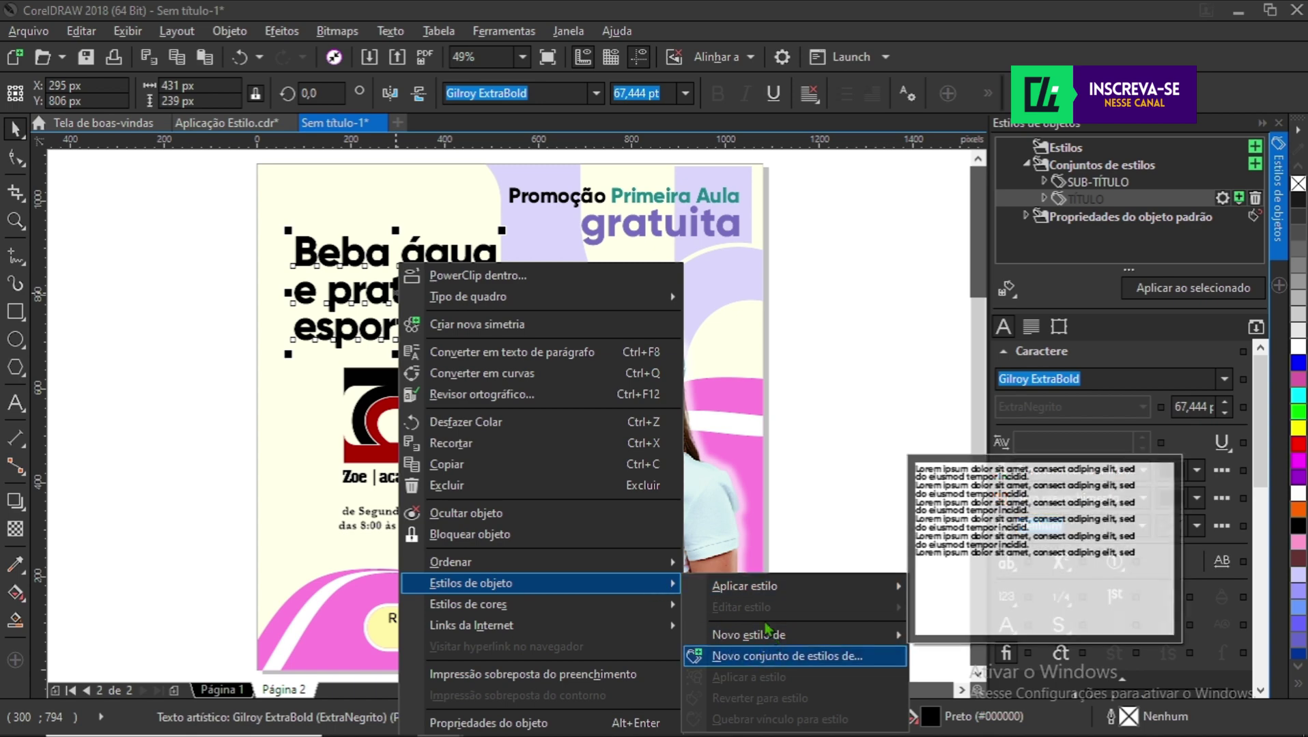
mouse_move(770, 589)
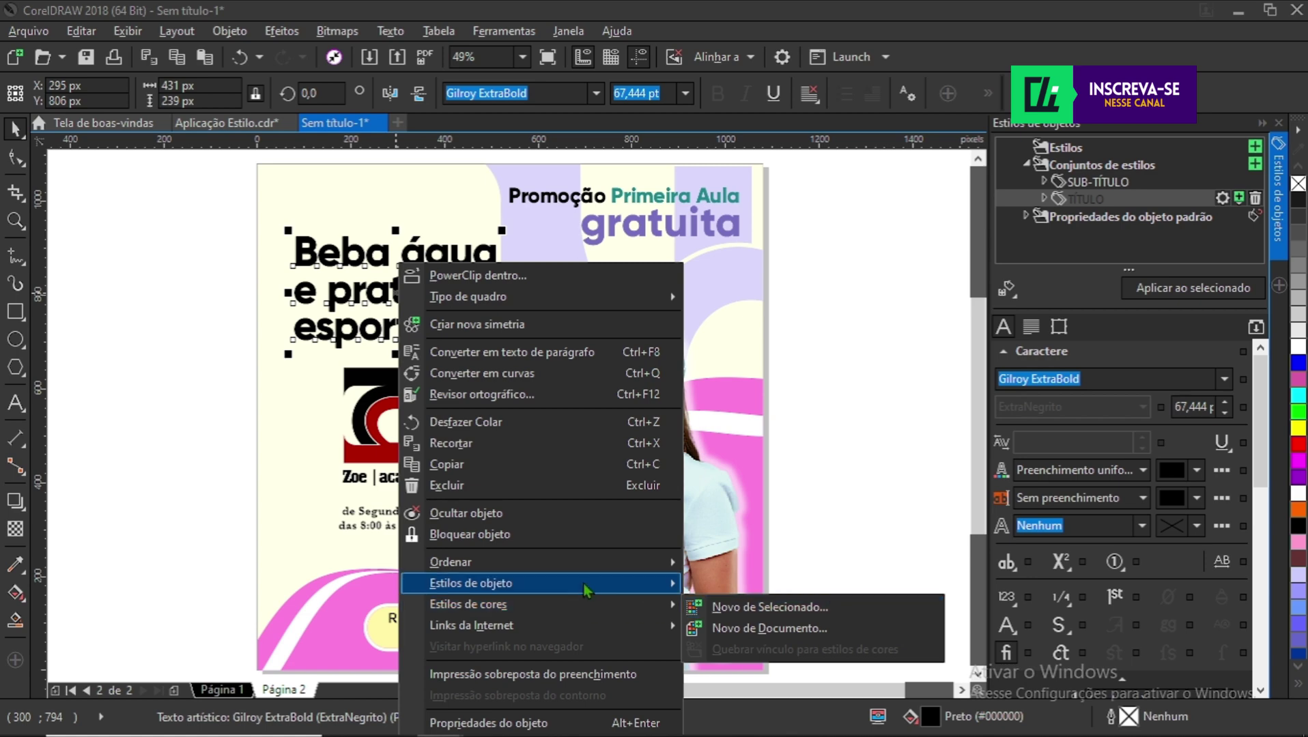
mouse_move(586, 590)
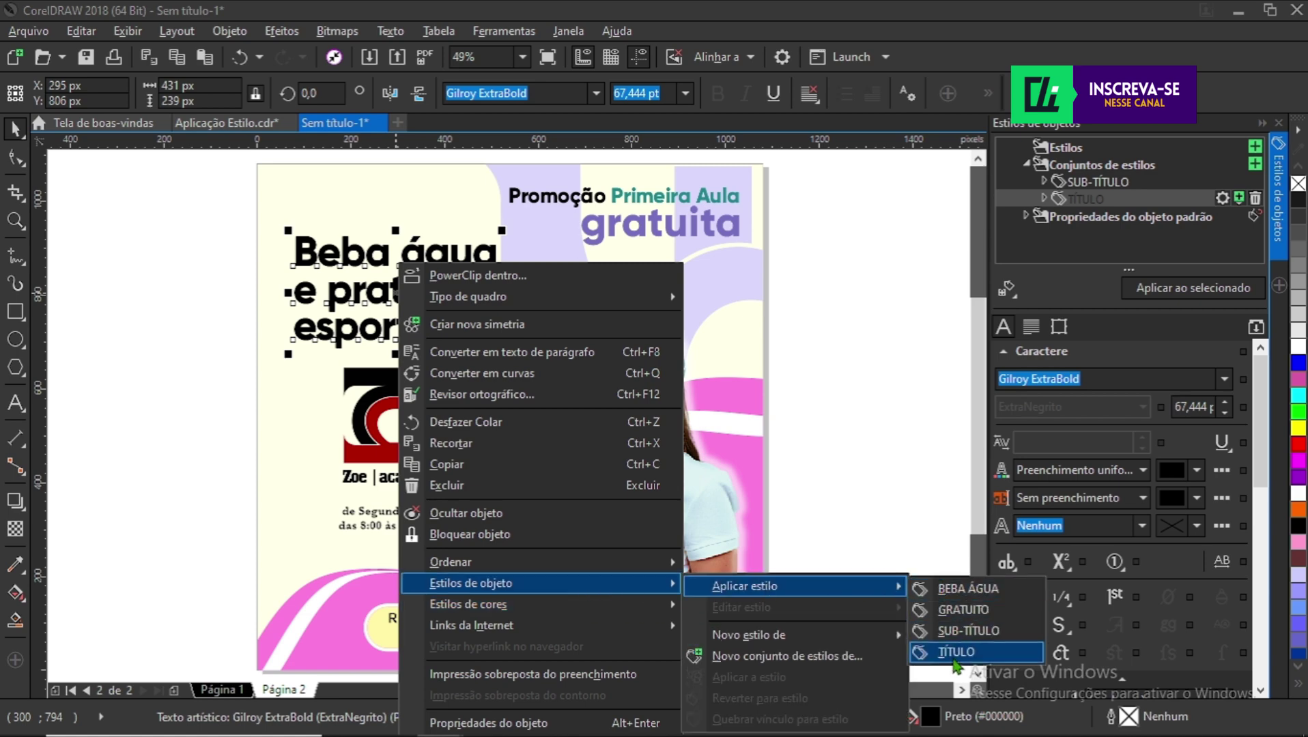
left_click(963, 592)
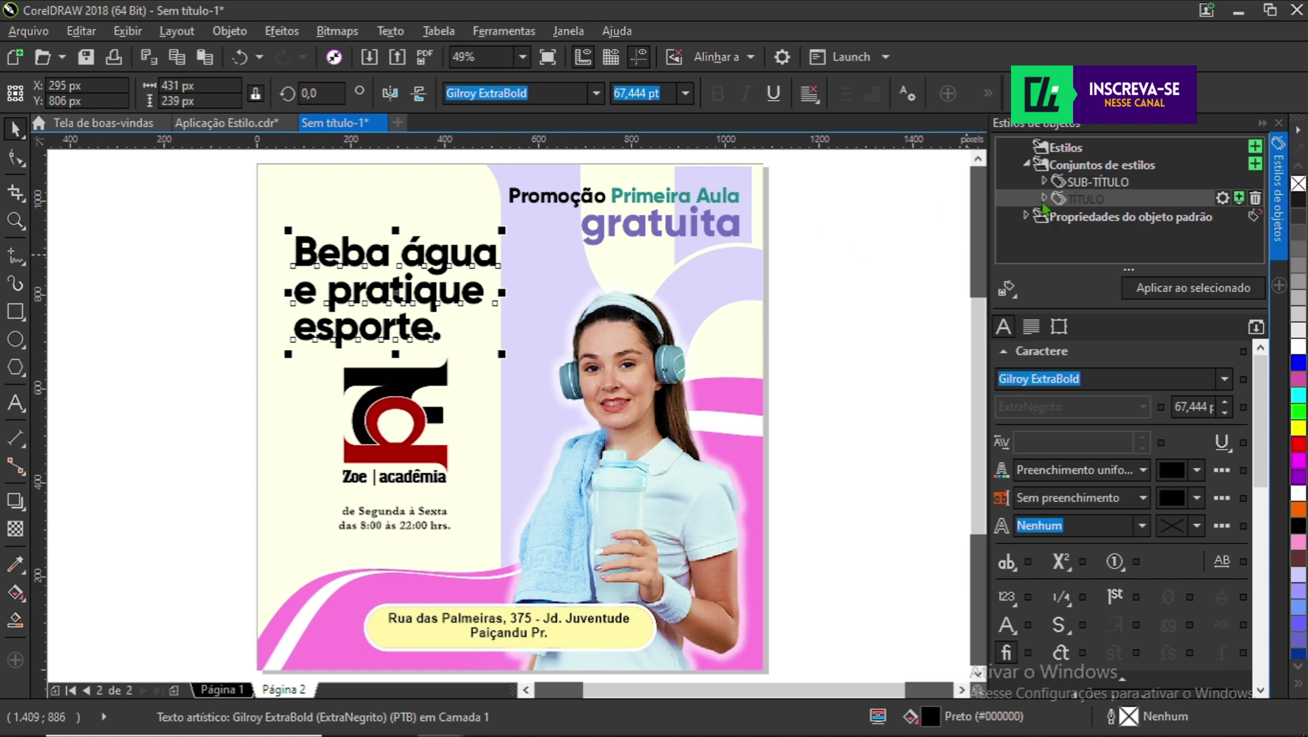
- Expand the TÍTULO style set and inspect its BEBA ÁGUA child set, then clear the headline selection
left_click_drag(1048, 206, 1049, 202)
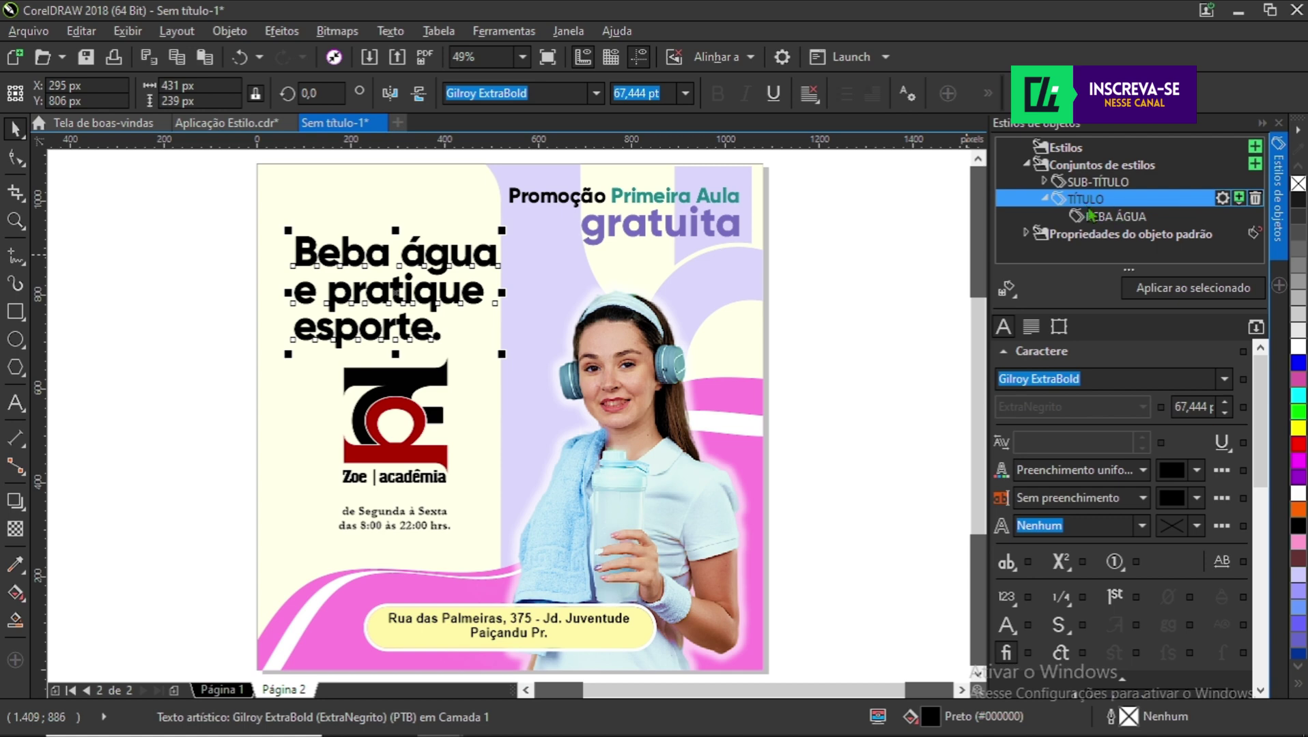
left_click(1113, 217)
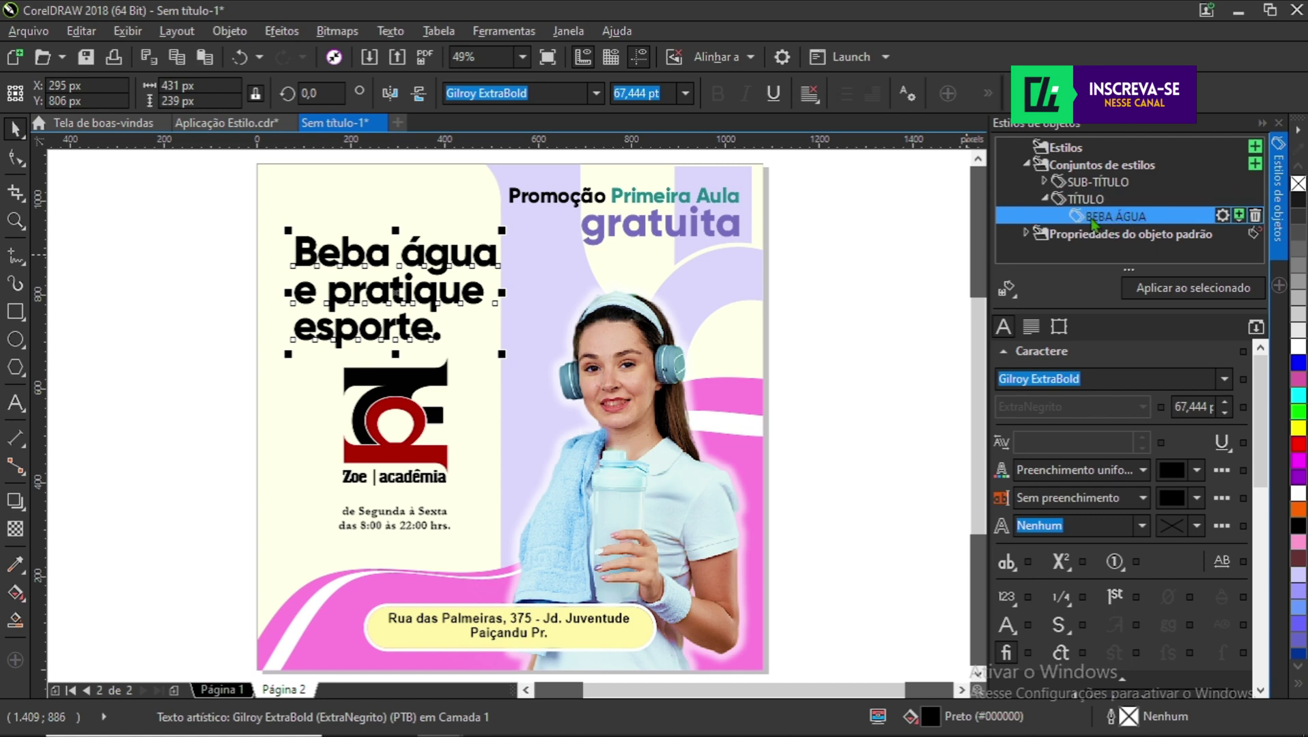
left_click(890, 353)
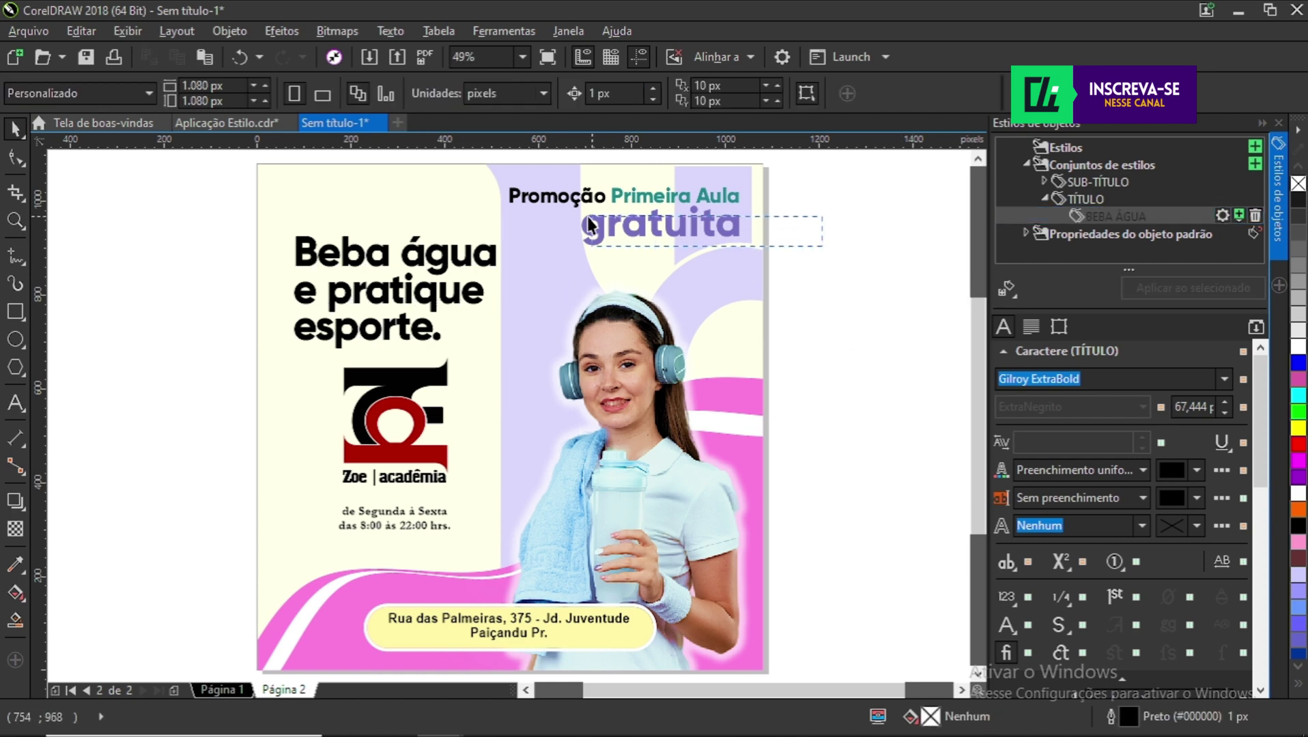
- Apply the GRATUITO object style to the purple "gratuita" text on page 2
left_click(657, 231)
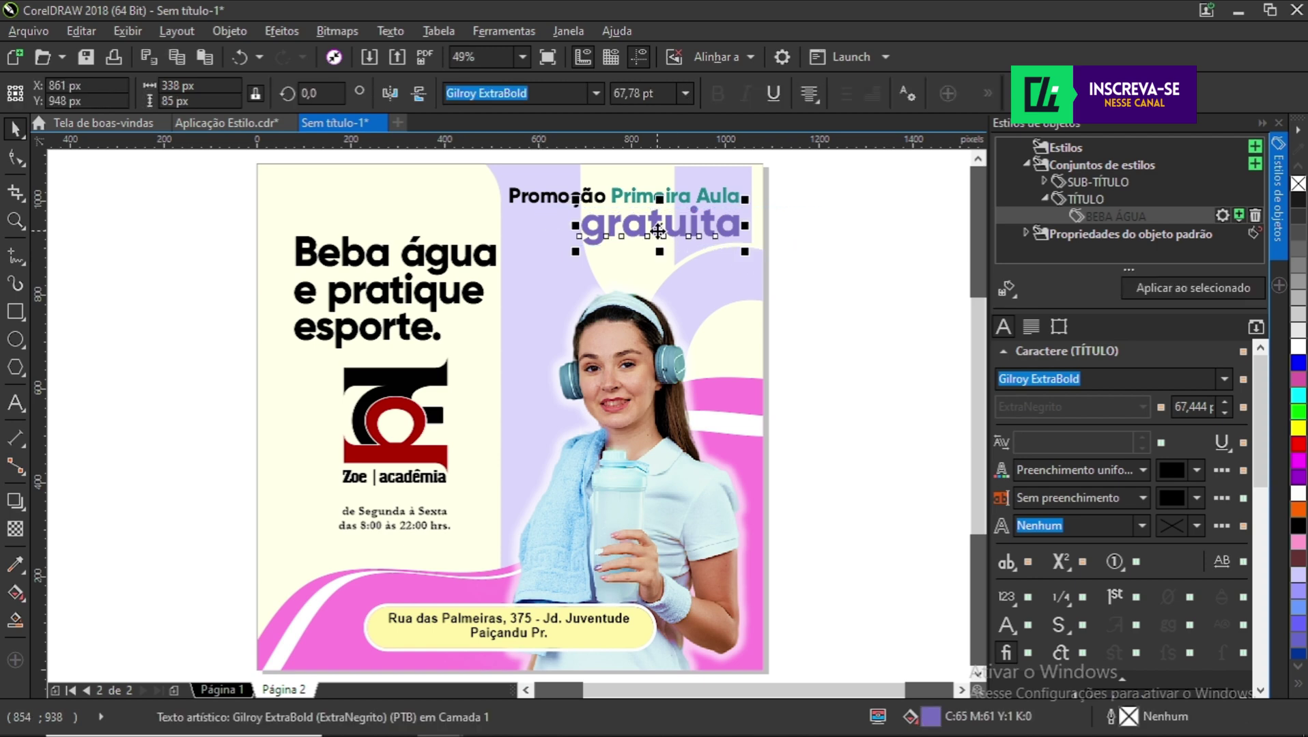
right_click(659, 234)
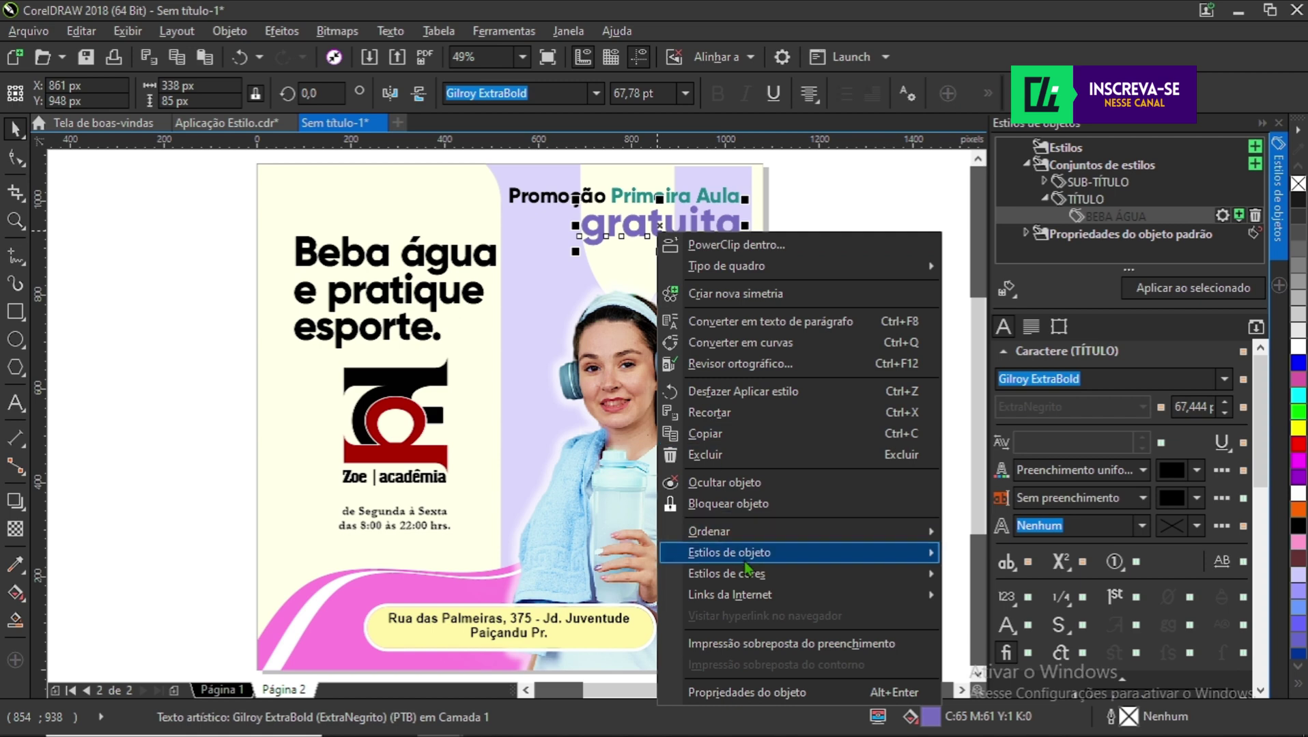
mouse_move(762, 558)
mouse_move(1007, 558)
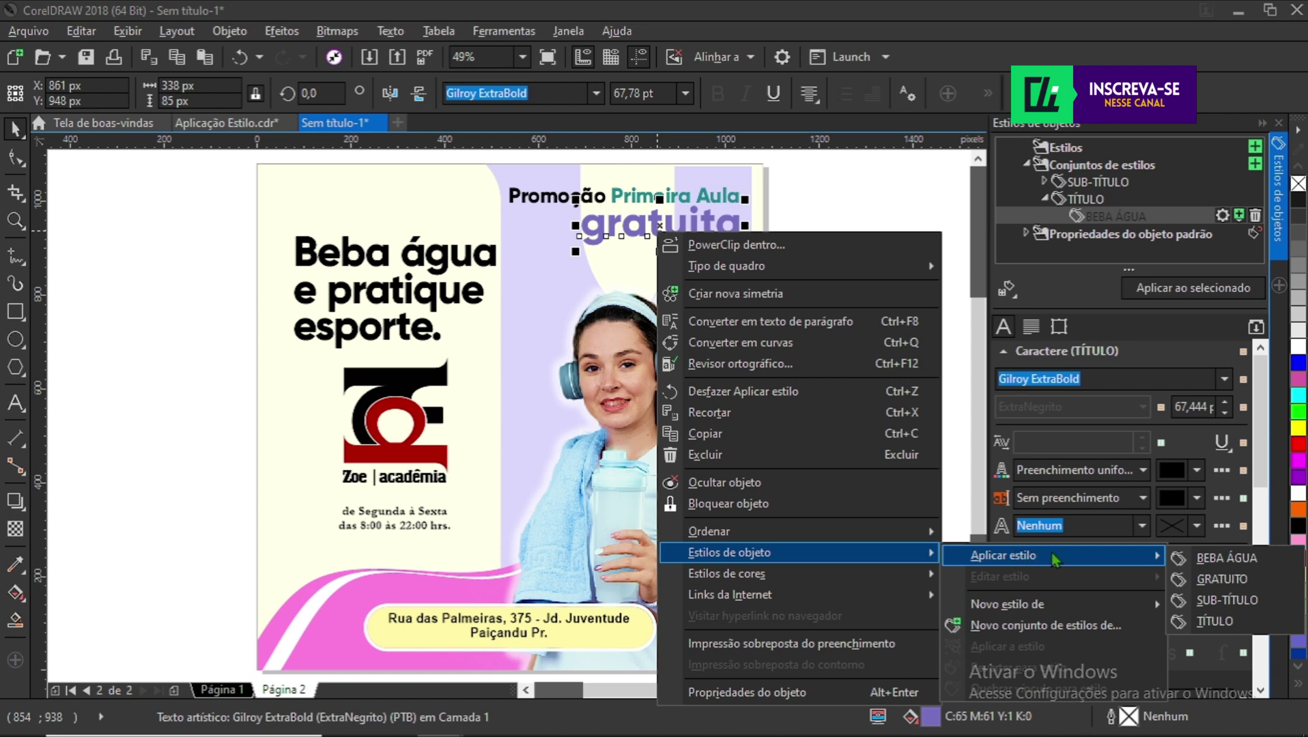
left_click(1218, 582)
left_click(879, 434)
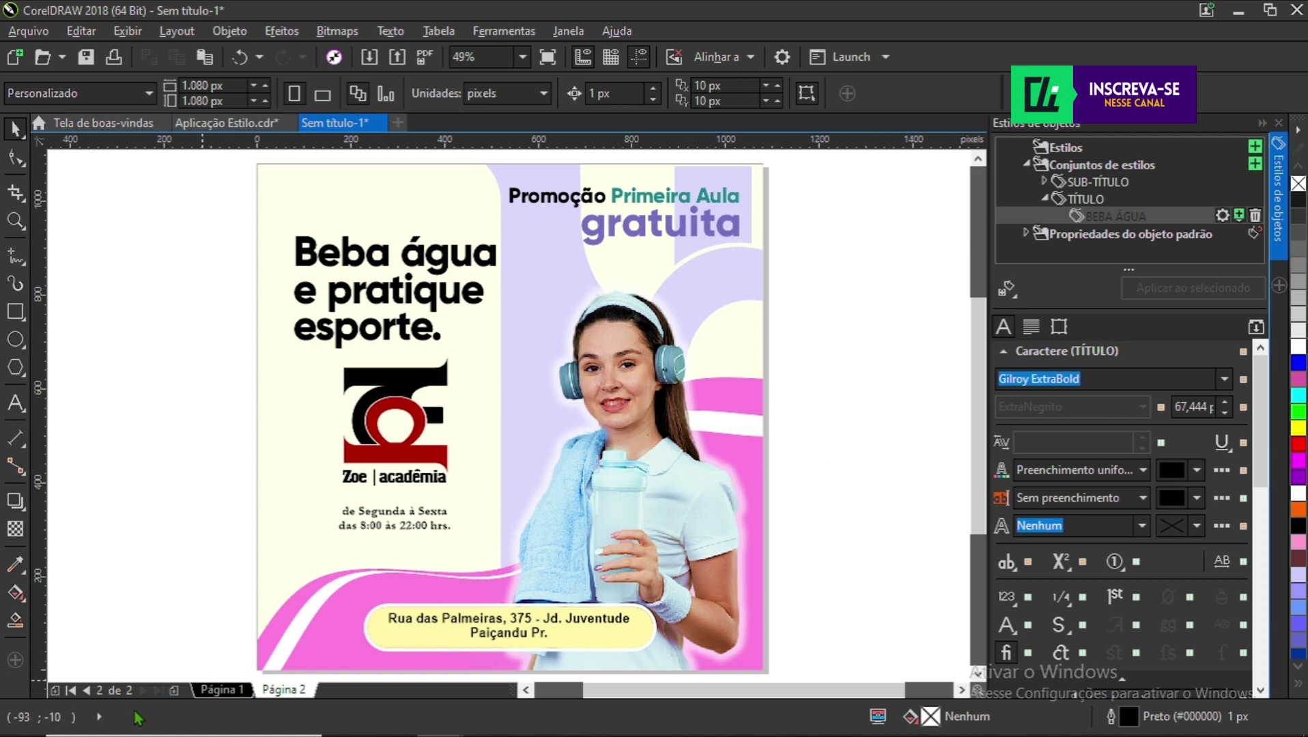
- Add a third page and paste the red, black and grey version of the flyer from Aplicação Estilo.cdr onto it
left_click(175, 691)
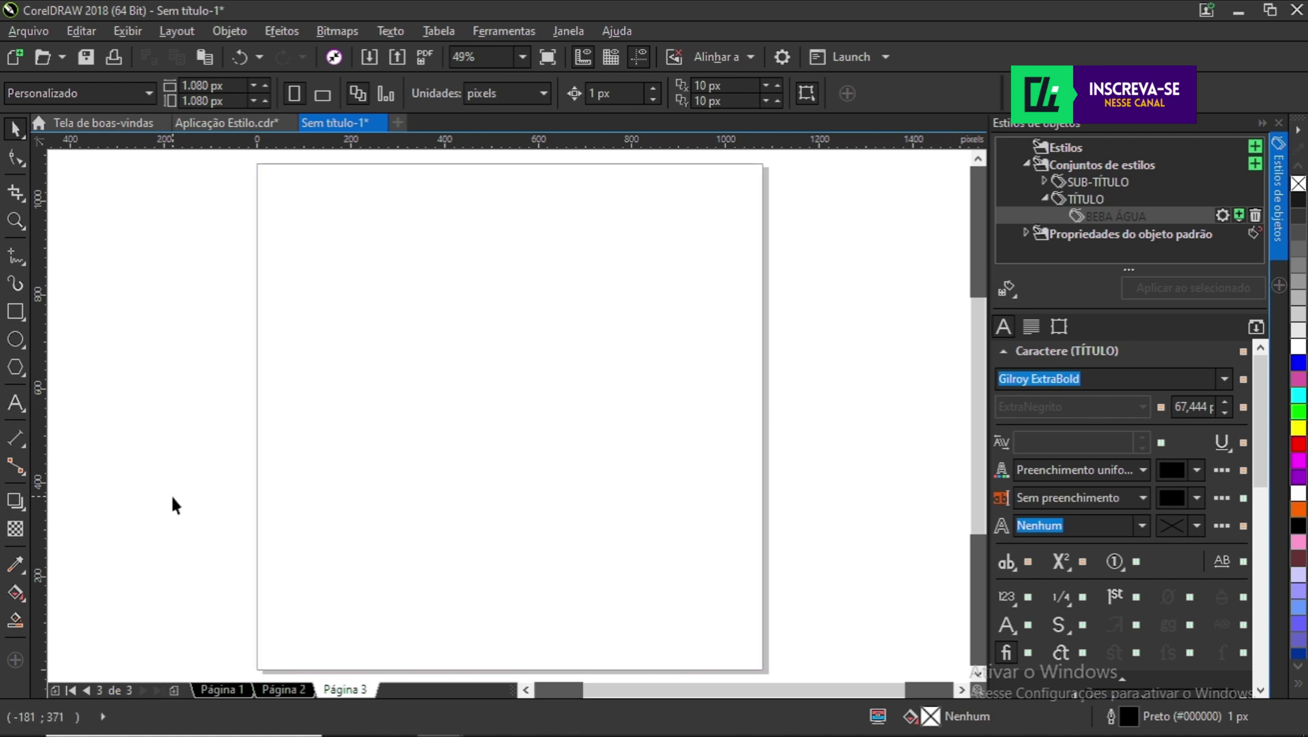
left_click(246, 129)
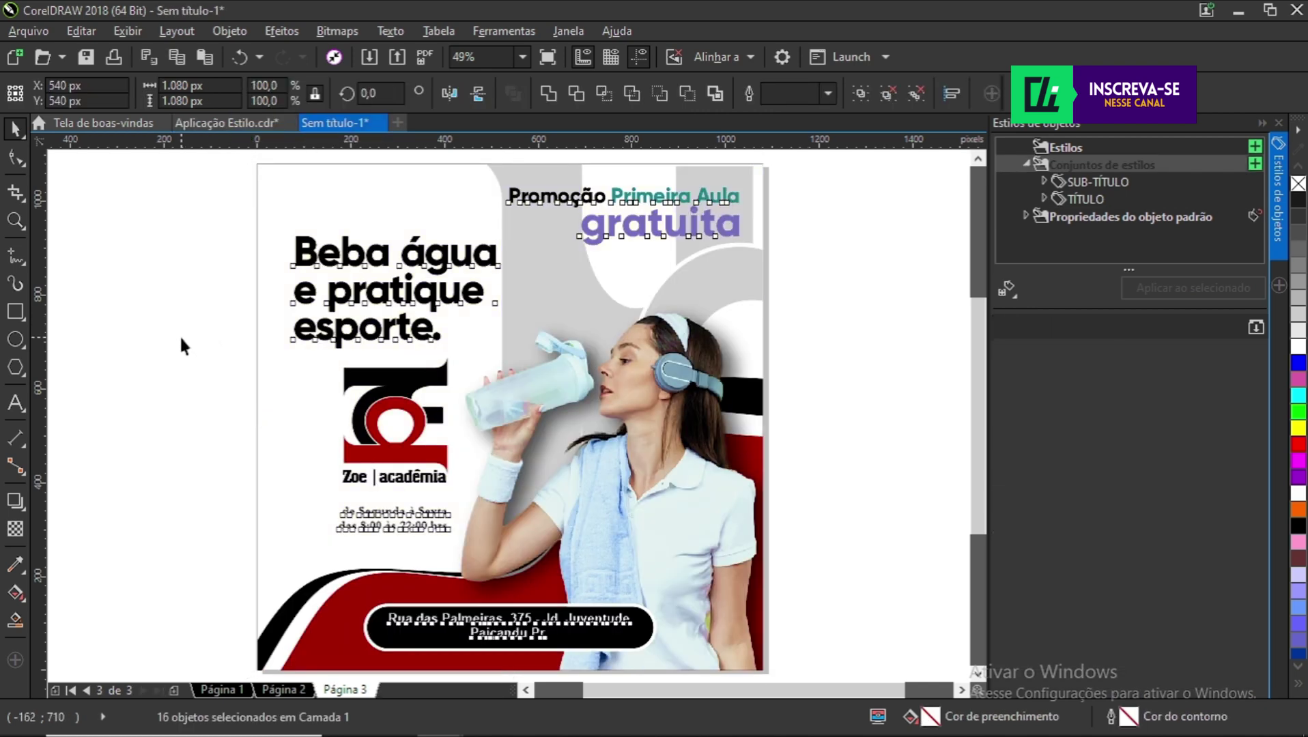
left_click(181, 339)
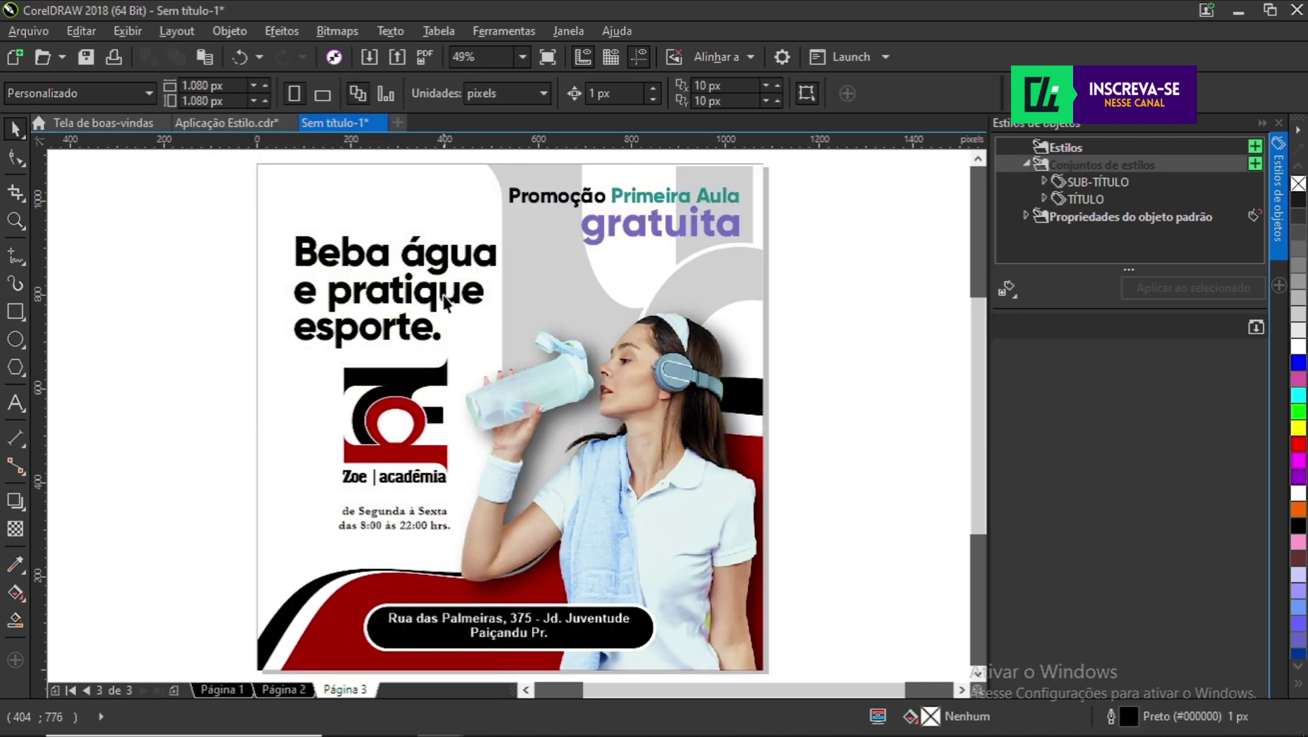
- Apply the BEBA ÁGUA object style to the "Beba água e pratique esporte." headline on page 3
left_click(341, 253)
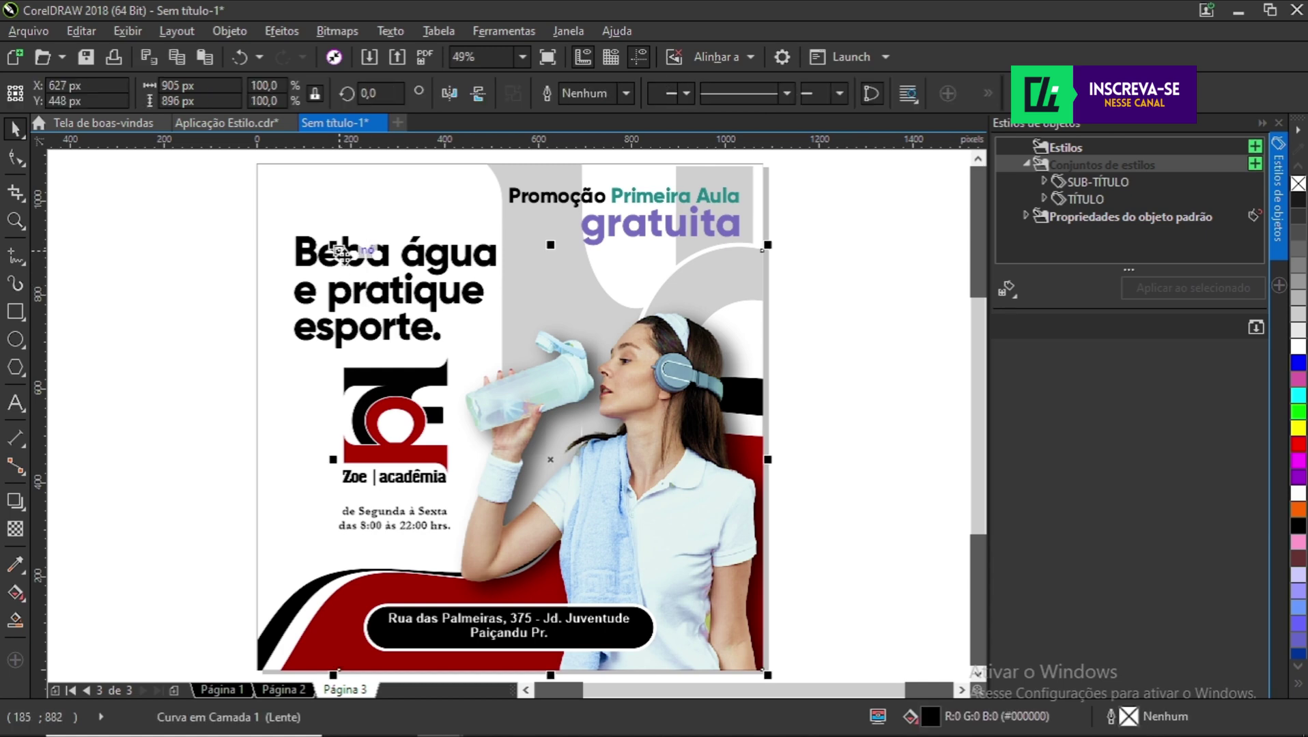
left_click(295, 258)
right_click(300, 262)
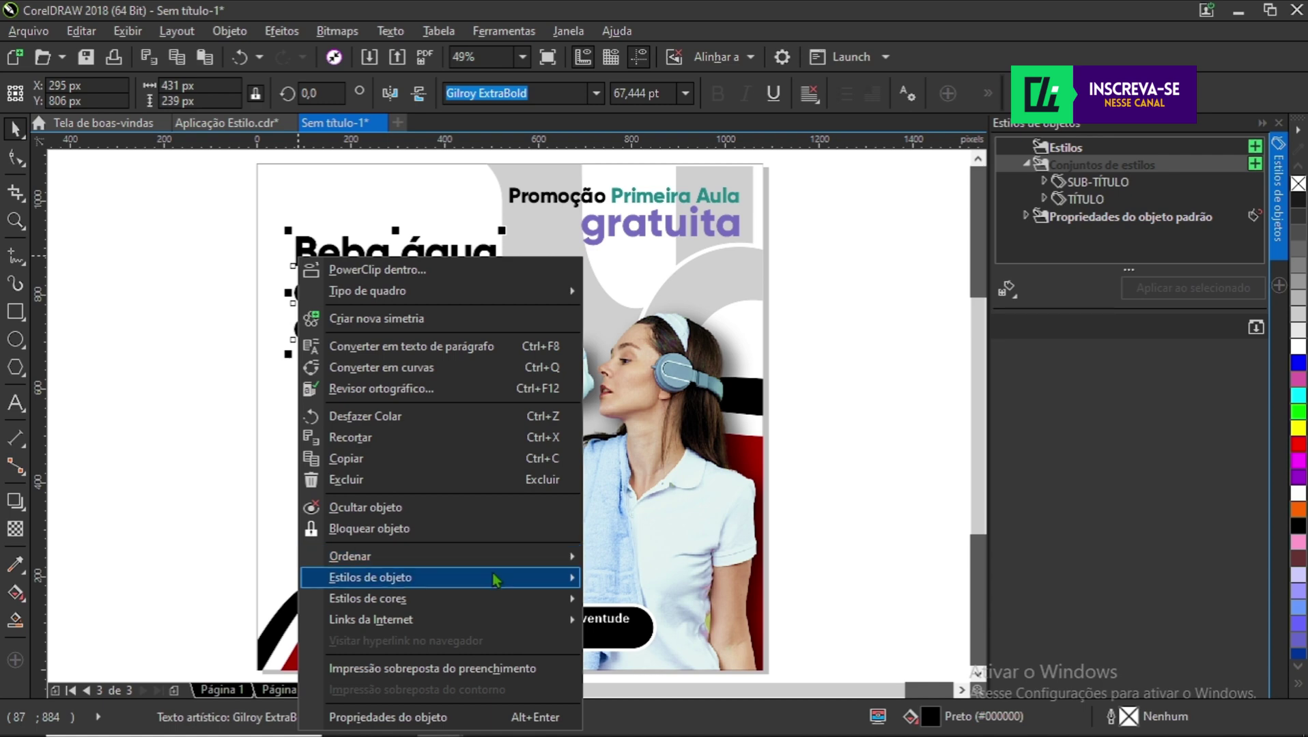
mouse_move(496, 580)
mouse_move(656, 581)
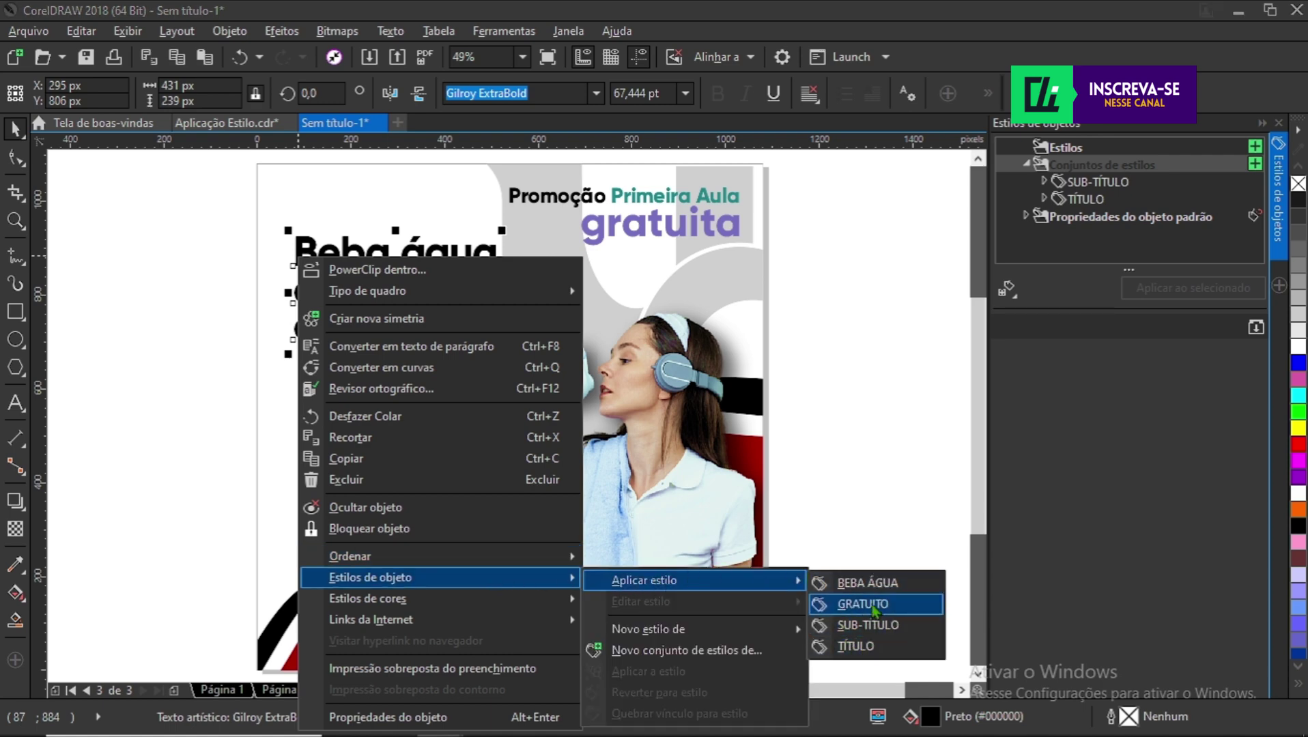
left_click(867, 584)
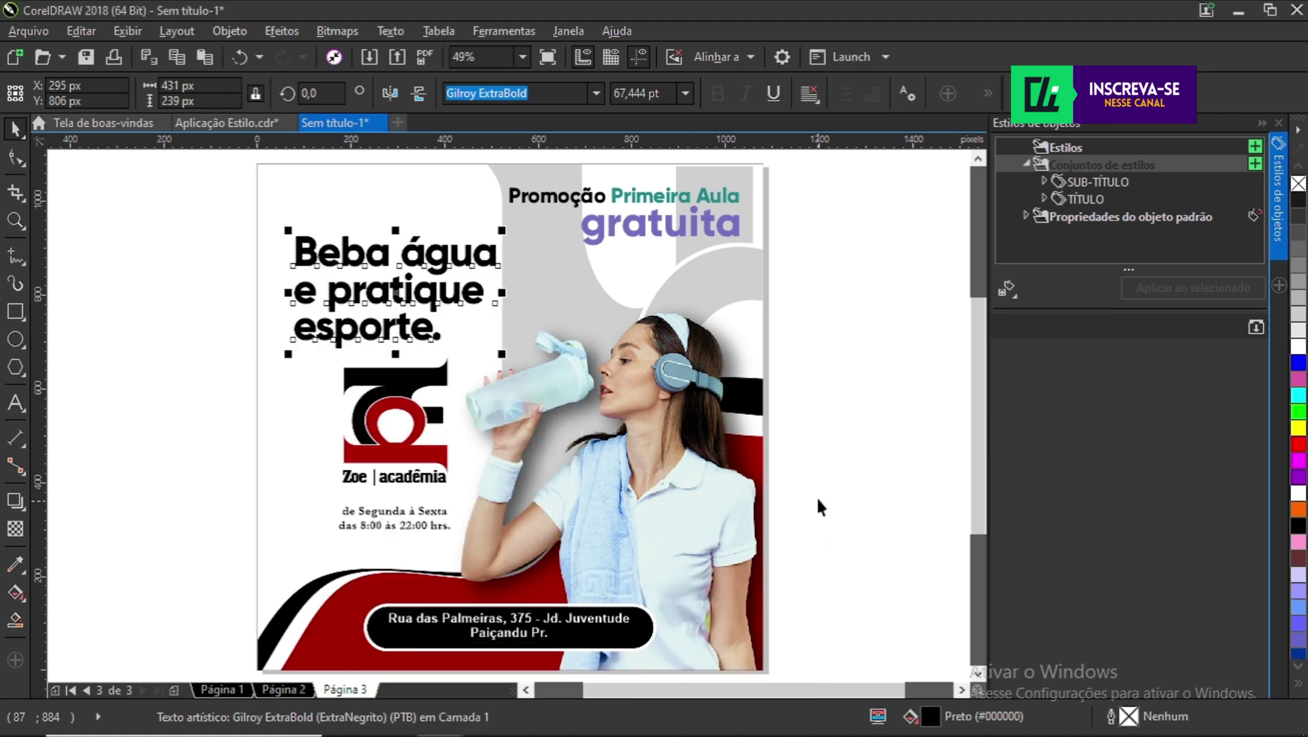
left_click(817, 466)
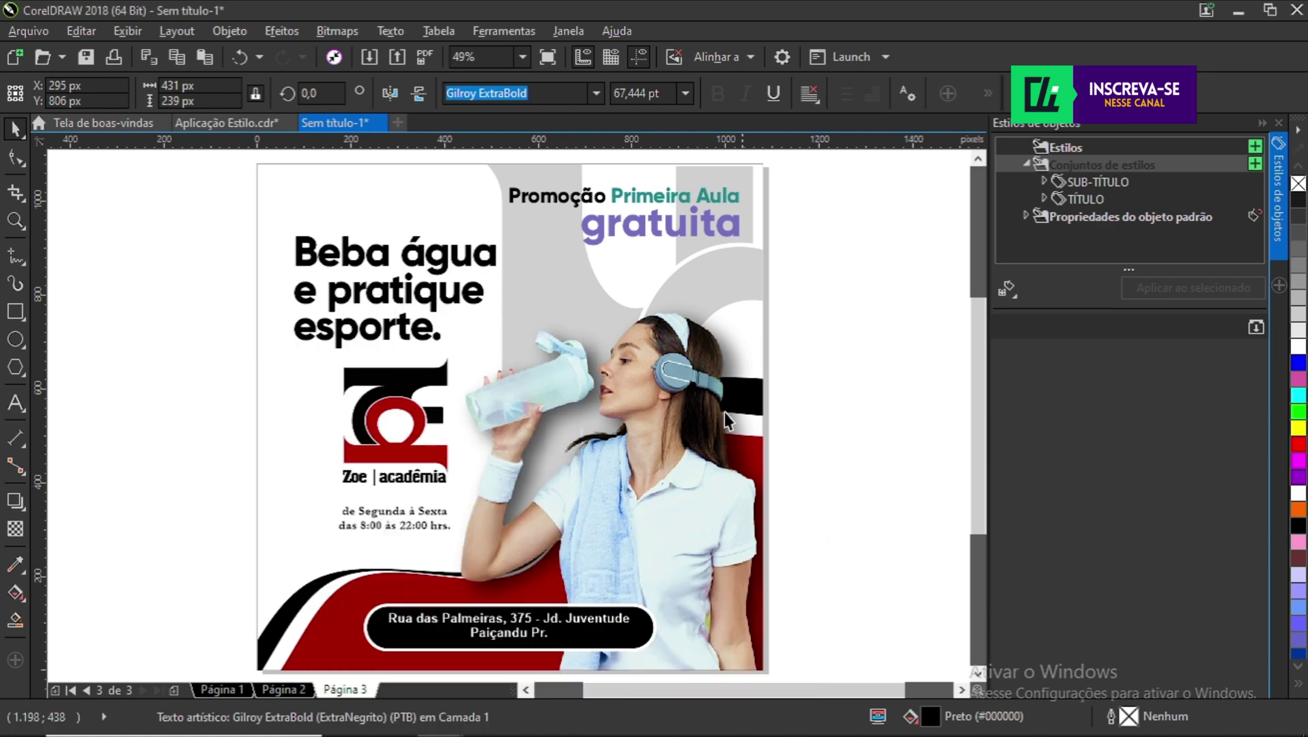
- Apply the GRATUITO object style to the purple "gratuita" text on page 3
left_click(656, 229)
right_click(656, 229)
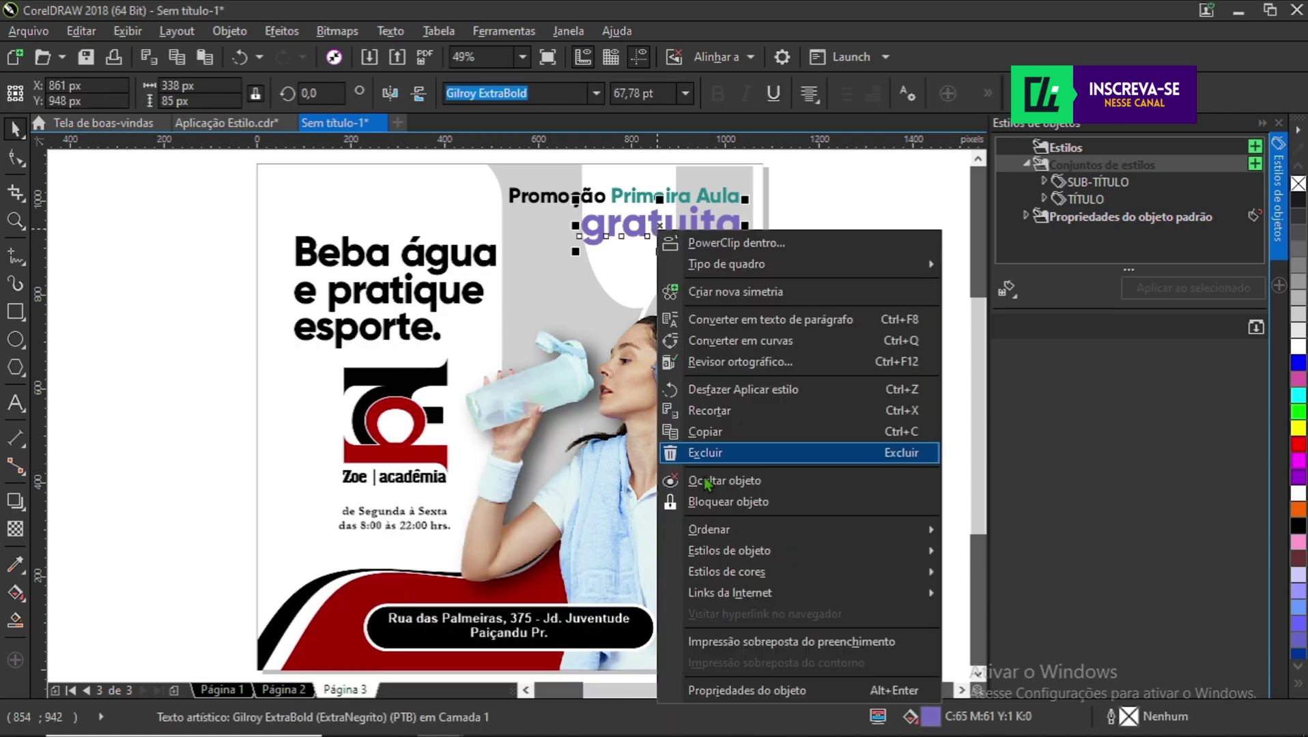
mouse_move(751, 560)
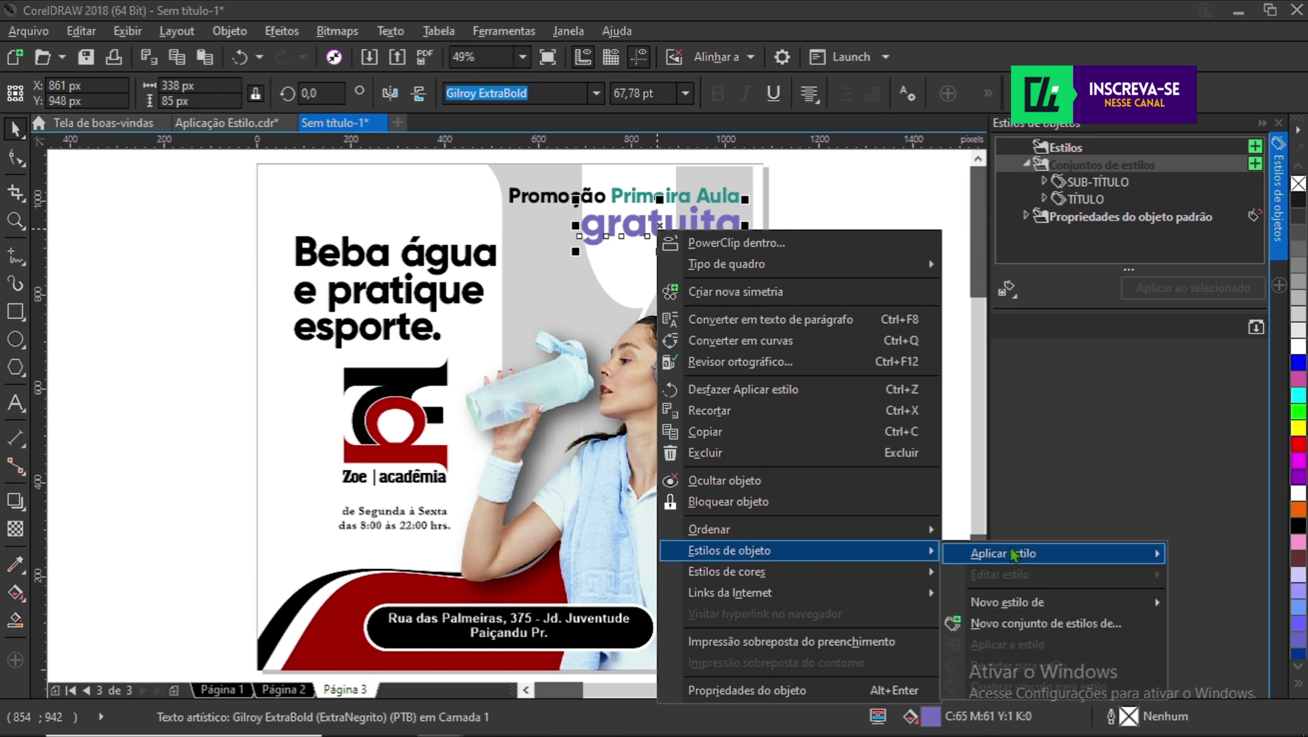
mouse_move(1031, 555)
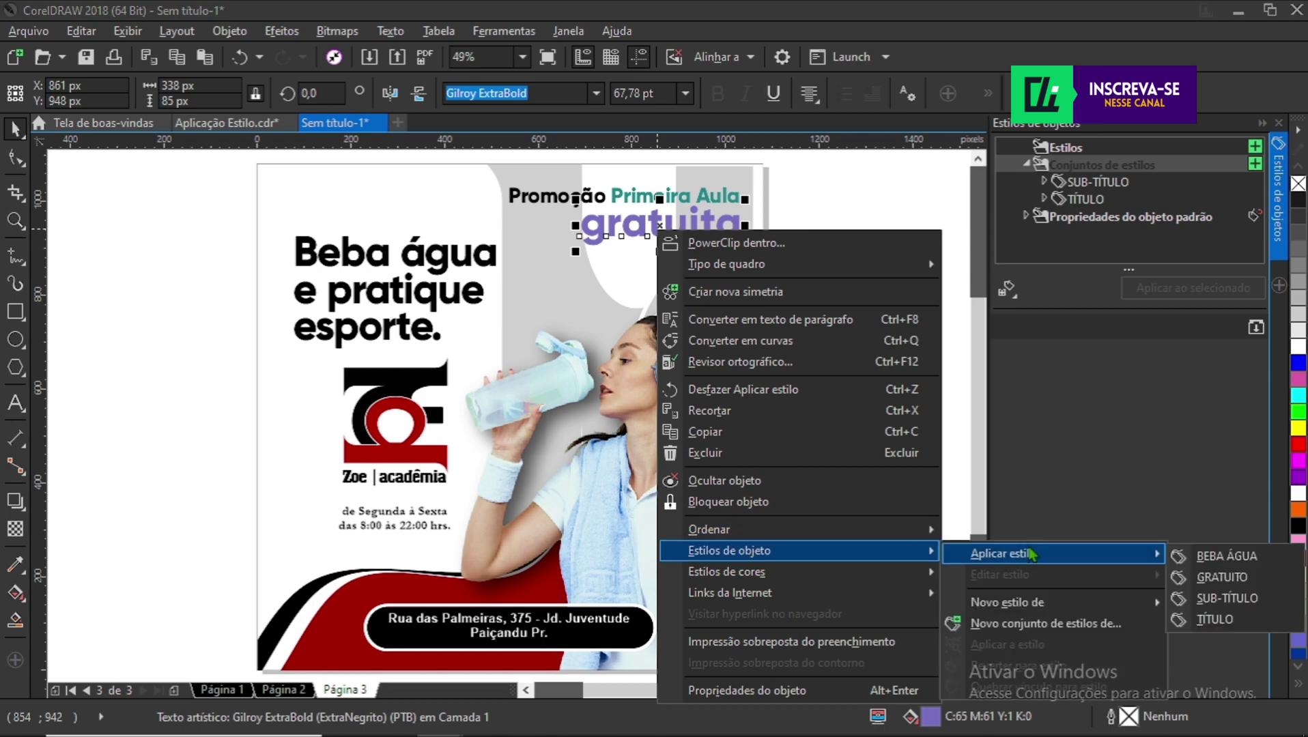
left_click(1226, 581)
left_click(822, 449)
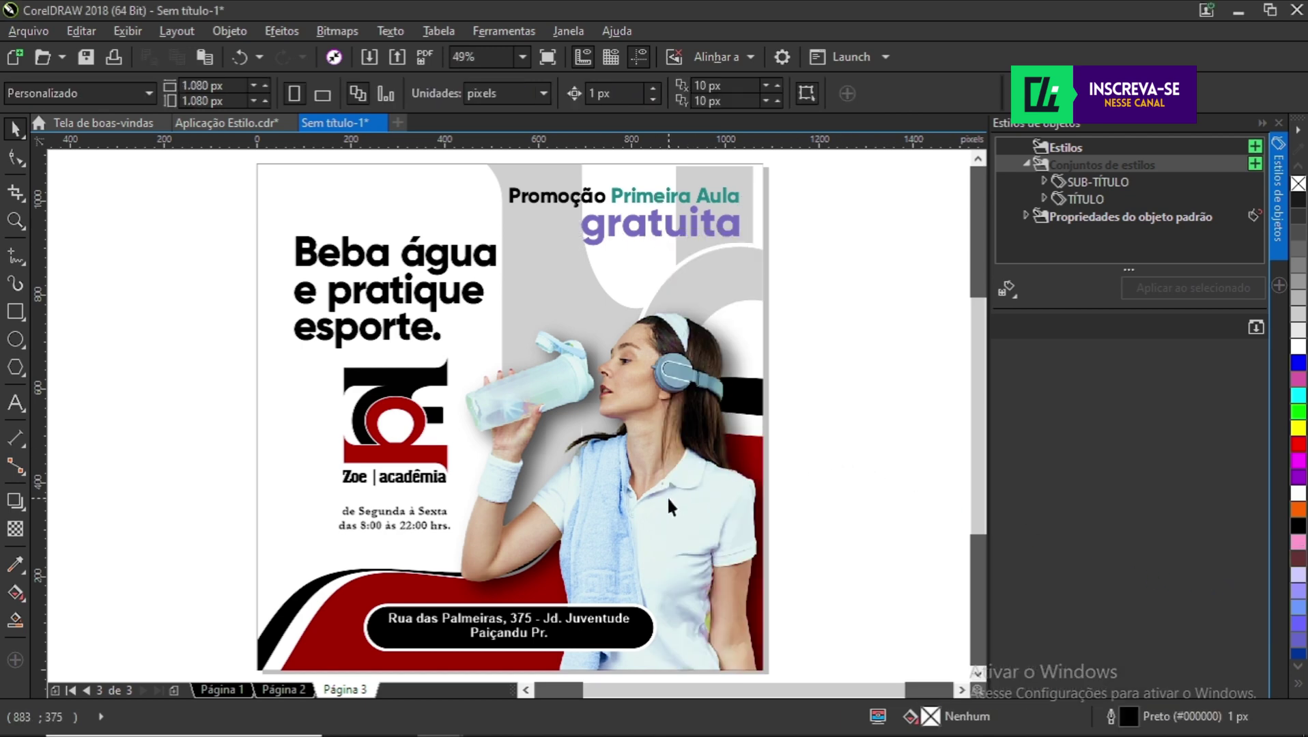
- Add a fourth page with the orange and pink flyer version and apply the BEBA ÁGUA object style to its headline
left_click(175, 691)
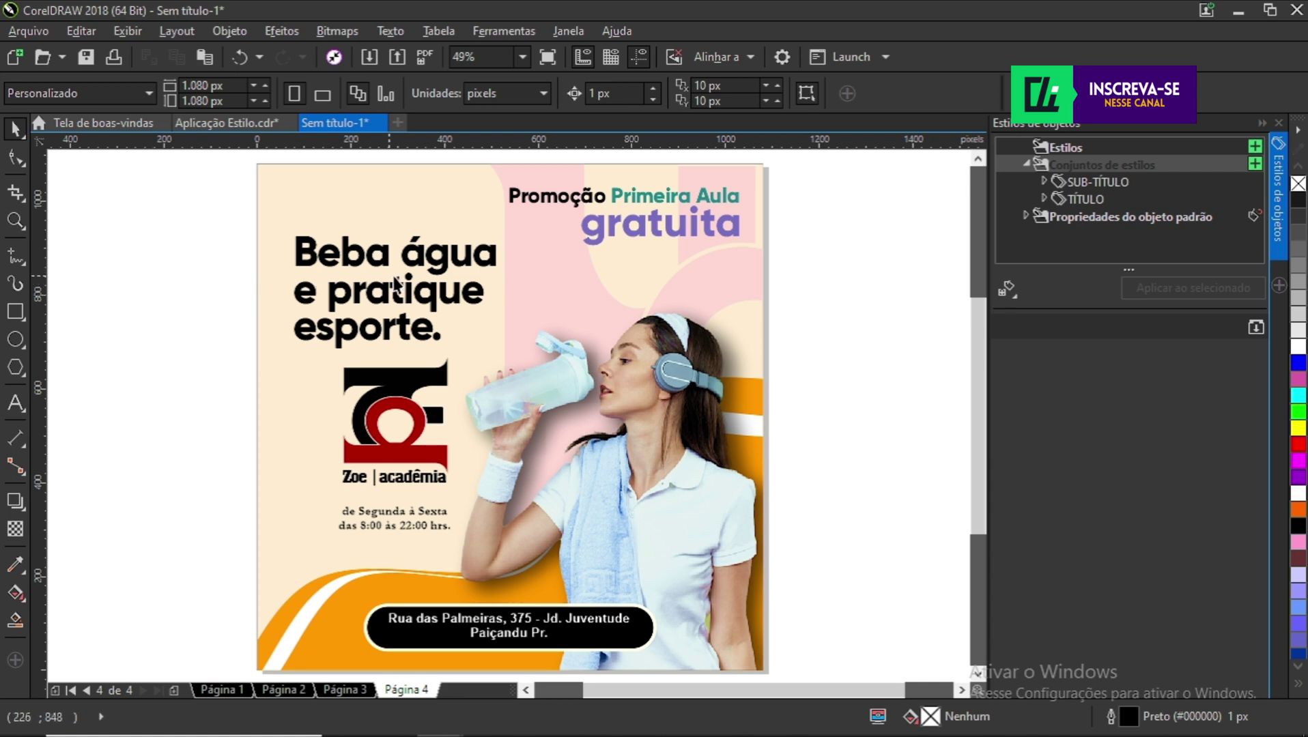
left_click_drag(196, 209, 509, 371)
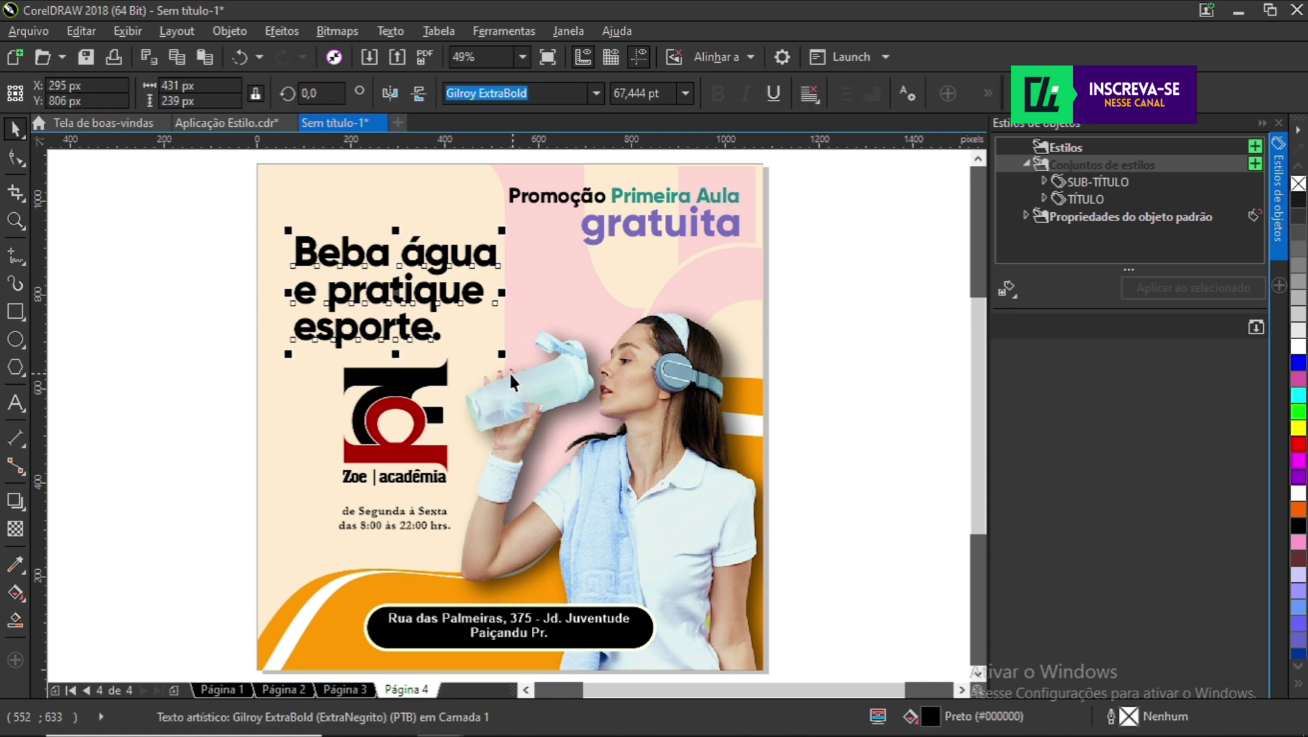
right_click(398, 295)
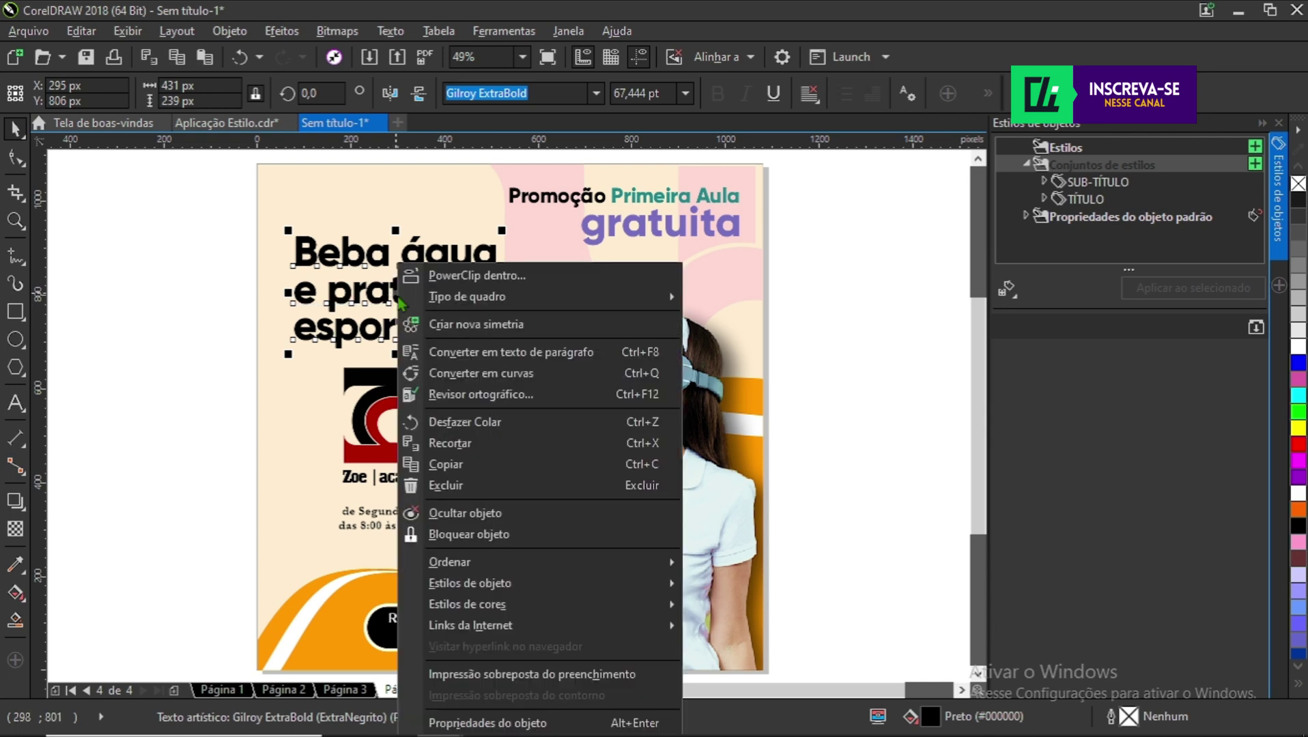
mouse_move(454, 589)
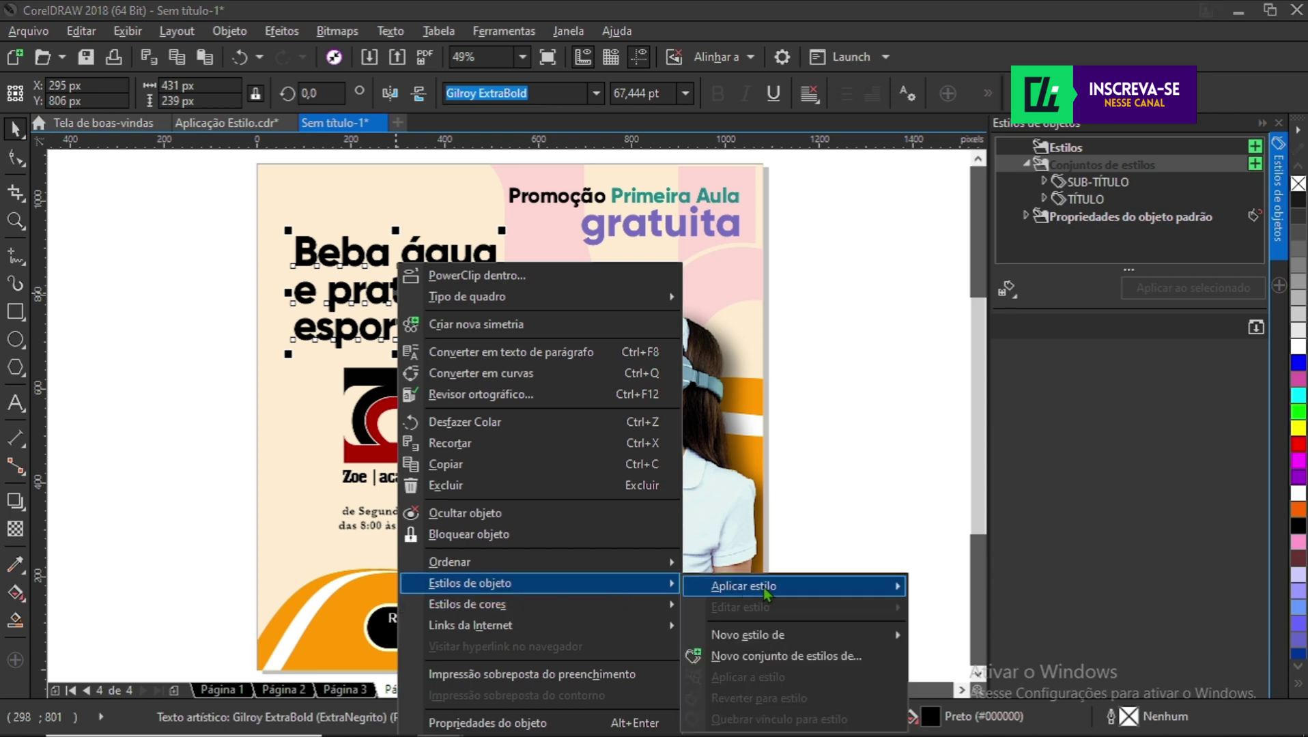
mouse_move(770, 592)
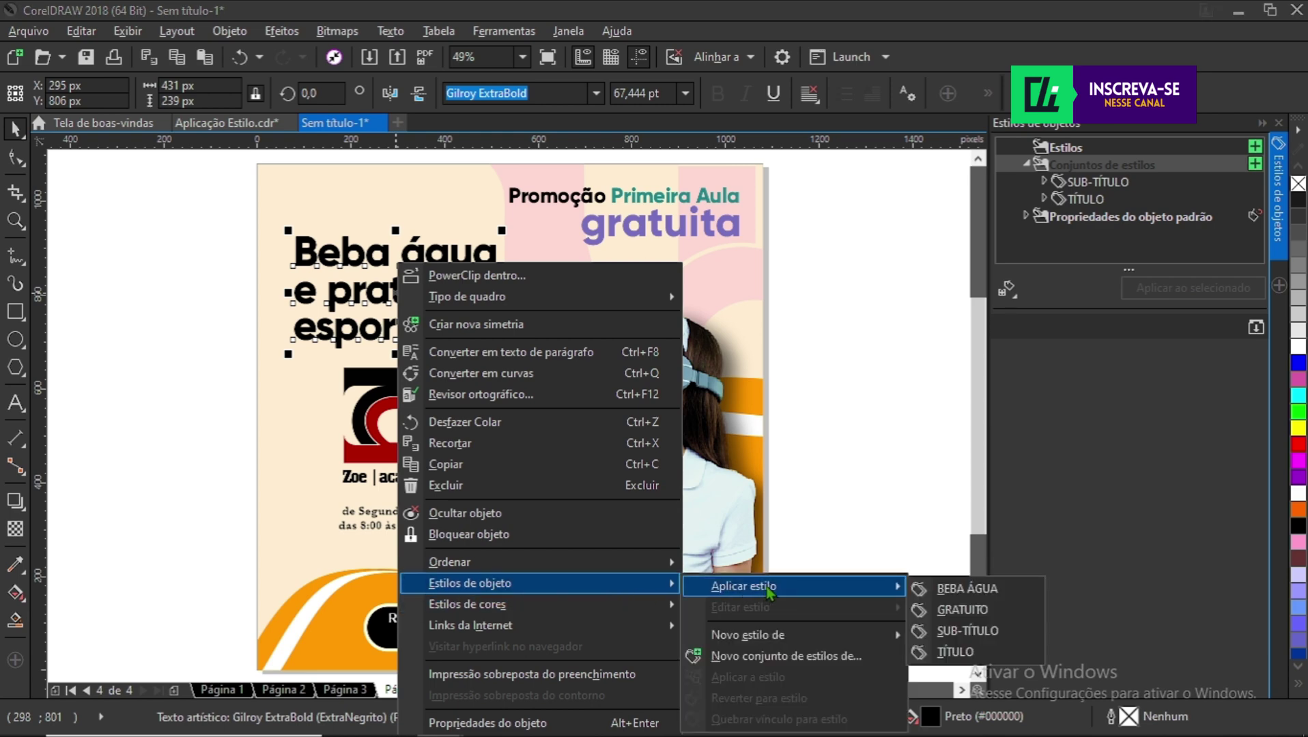
left_click(964, 588)
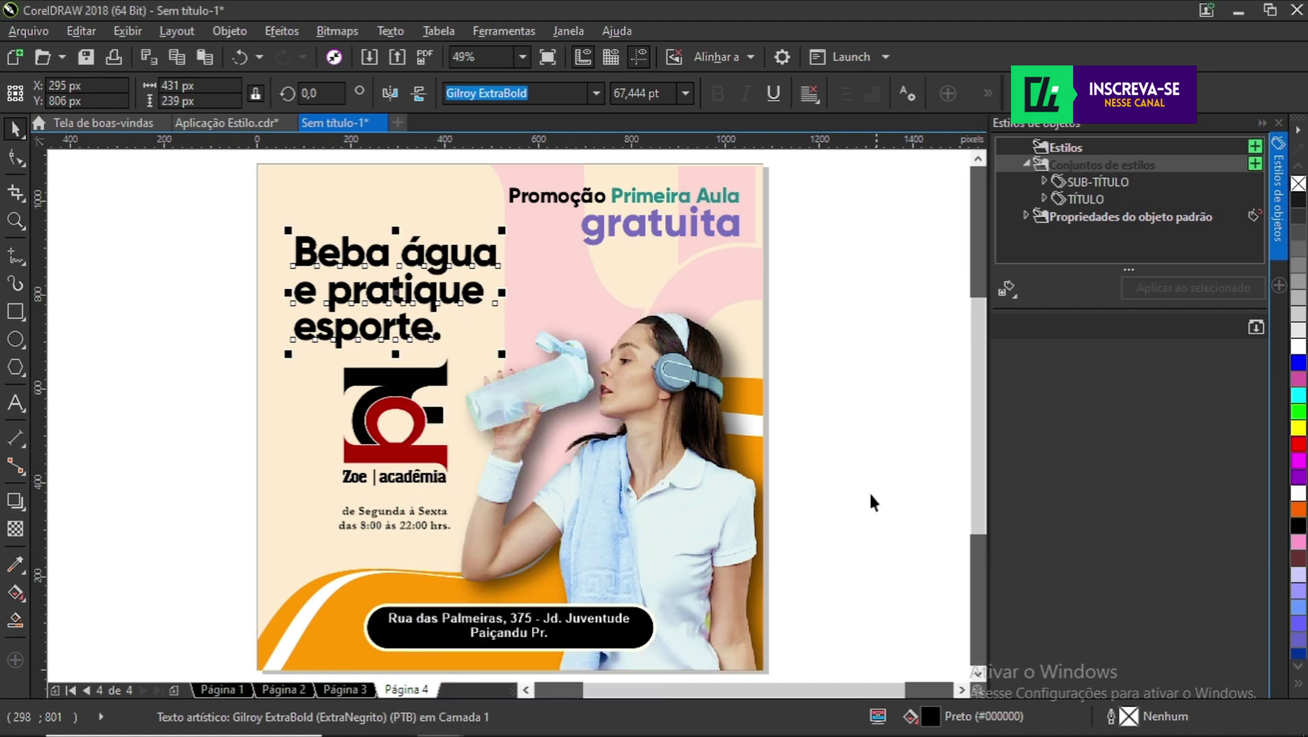
left_click(784, 447)
- Apply the GRATUITO object style to the purple "gratuita" text on page 4
left_click(658, 230)
right_click(658, 231)
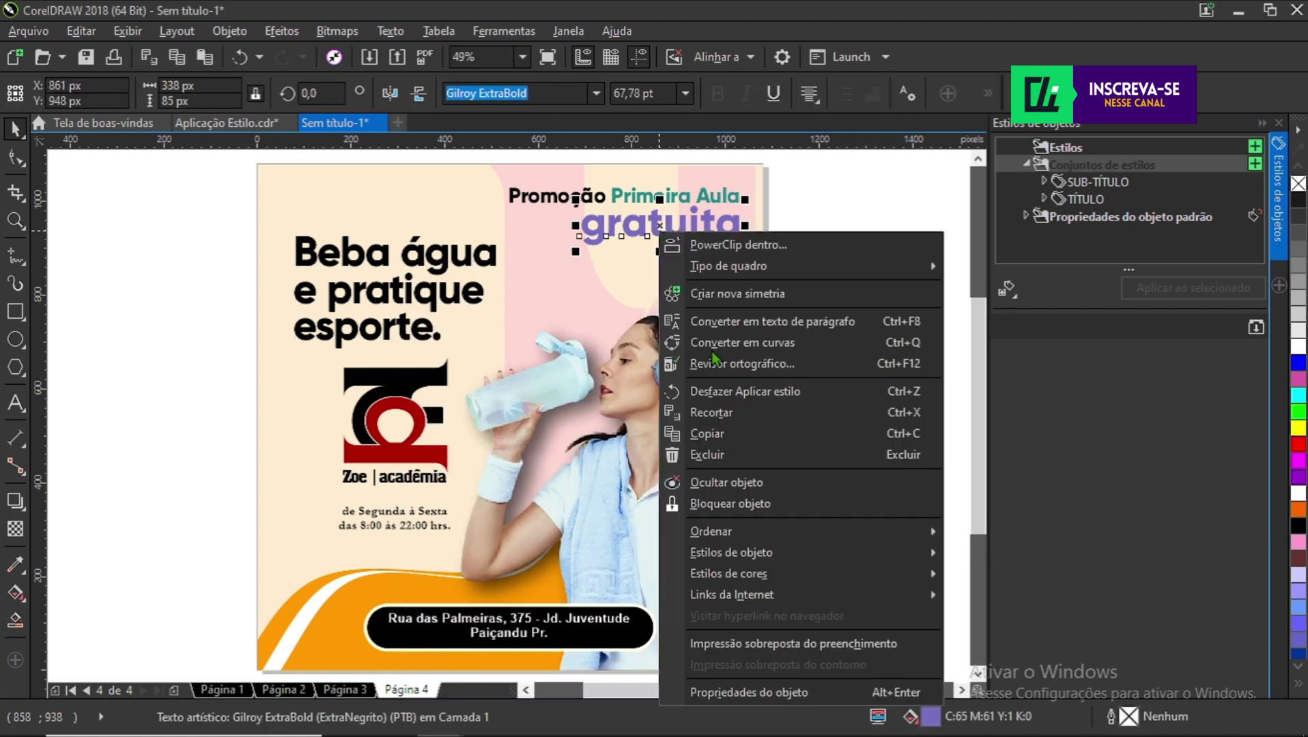
mouse_move(777, 556)
mouse_move(983, 559)
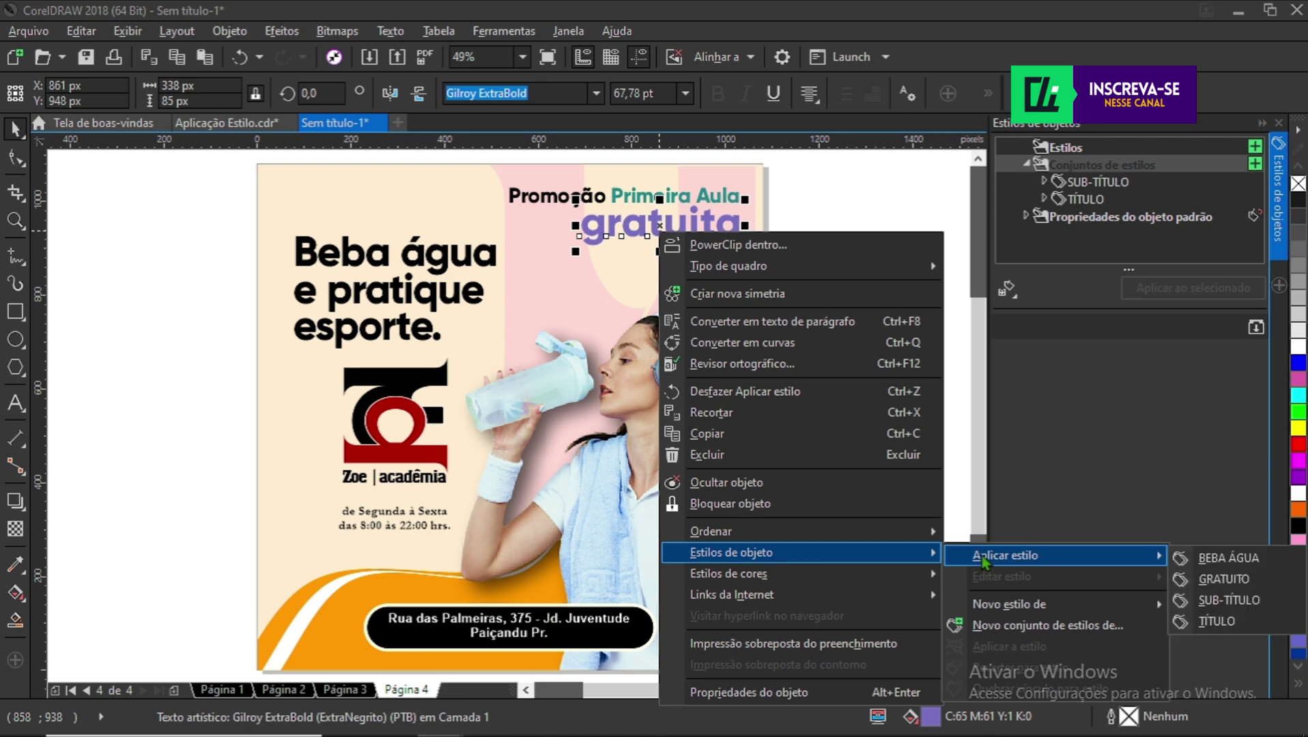
left_click(1224, 581)
left_click(880, 467)
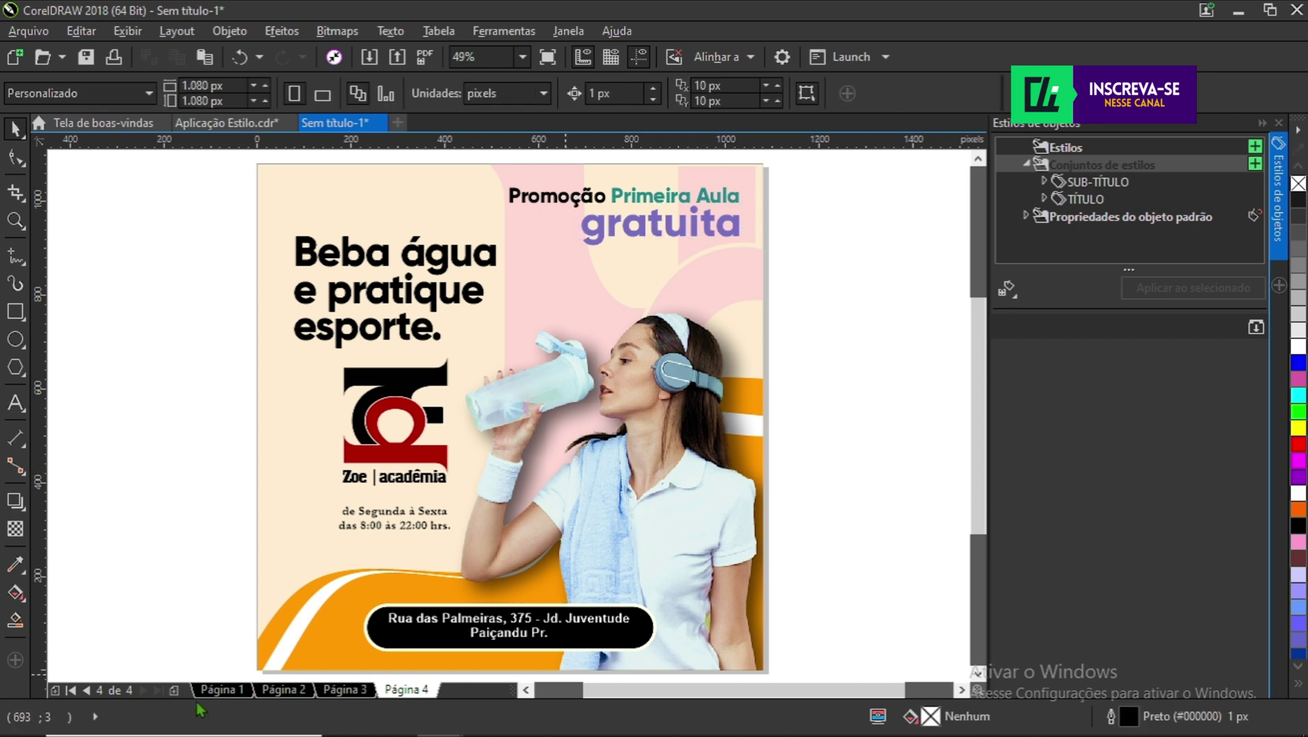
- Add a fifth page with the flyer version that has a black wave and red address bar, applying BEBA ÁGUA to its headline
left_click(174, 691)
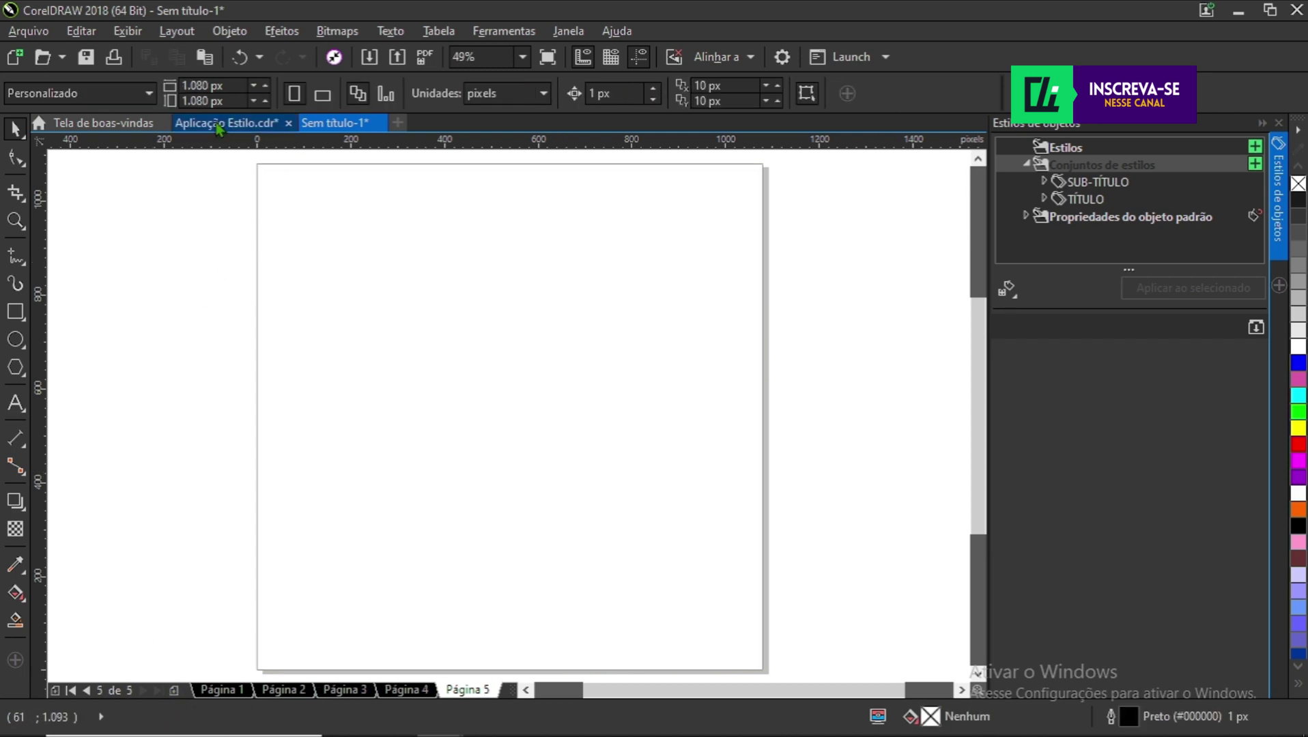
key("ctrl+v")
left_click_drag(211, 218, 573, 397)
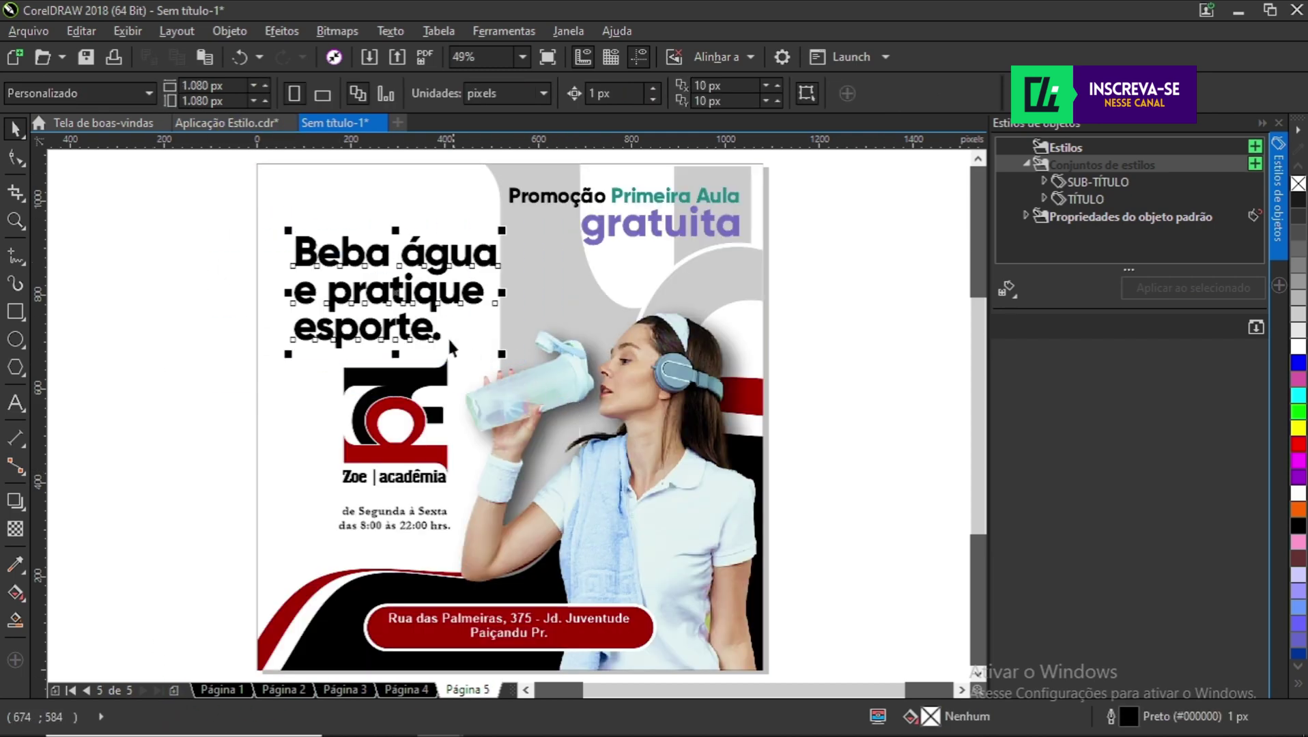
right_click(397, 295)
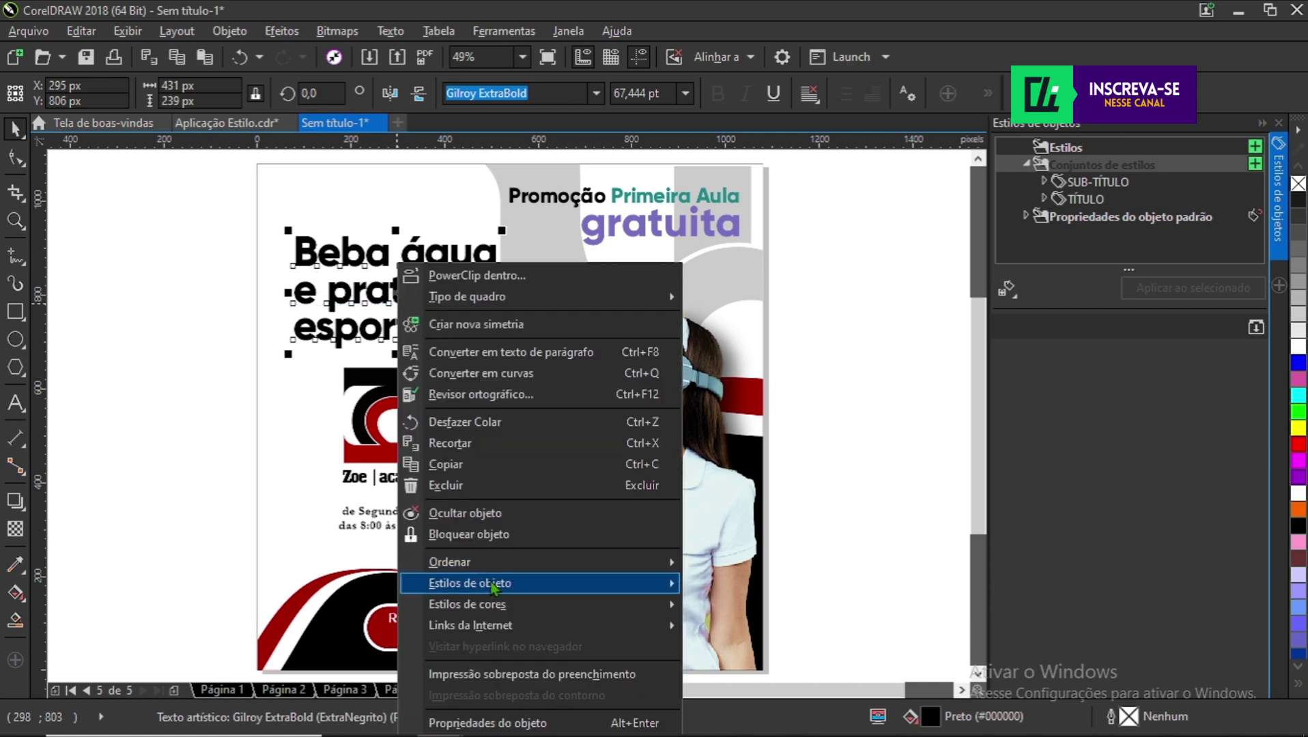
mouse_move(506, 591)
mouse_move(785, 590)
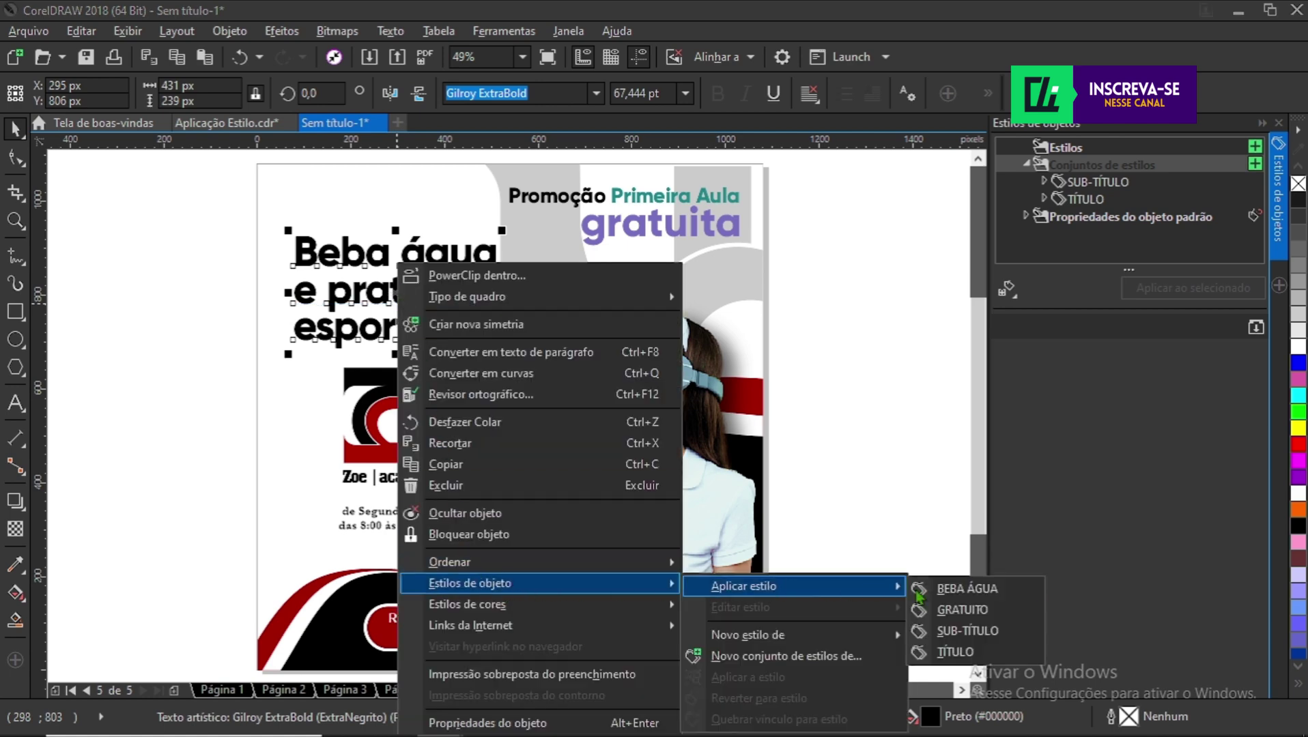
left_click(965, 588)
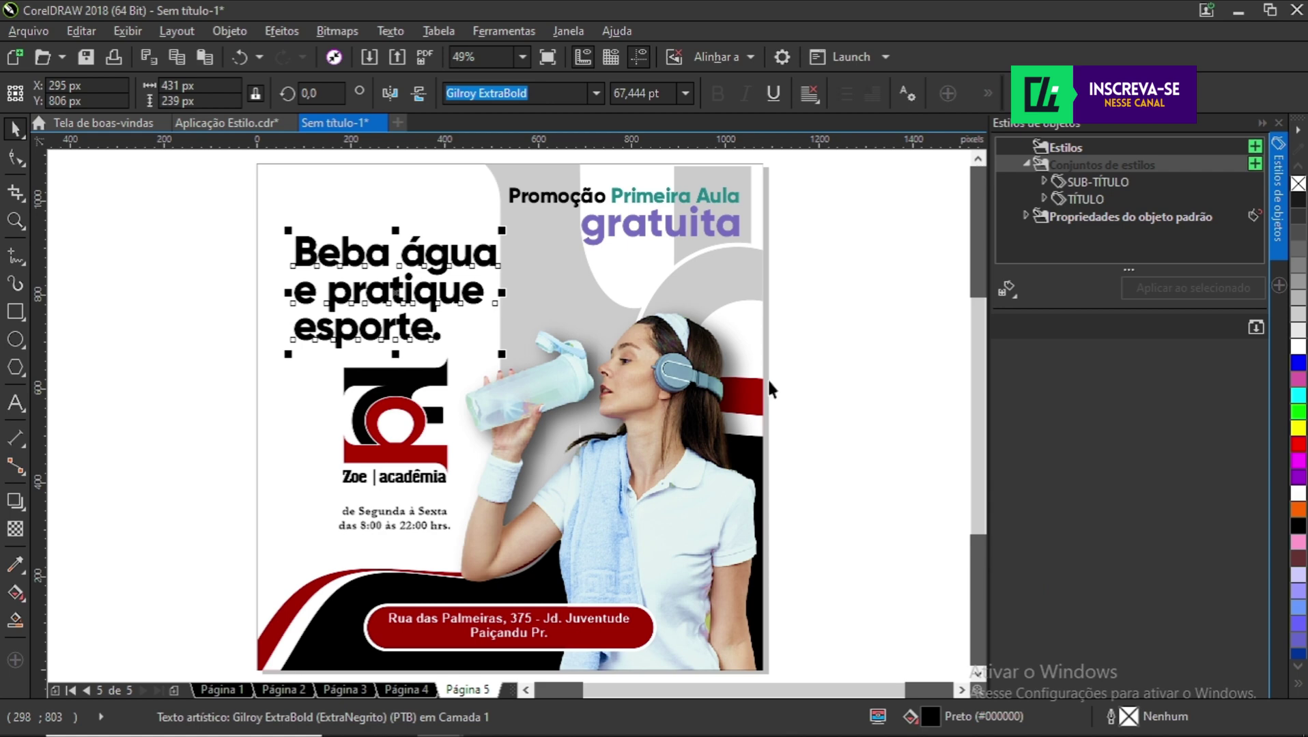
- Apply the GRATUITO object style to the purple "gratuita" text on page 5
left_click(657, 231)
right_click(658, 235)
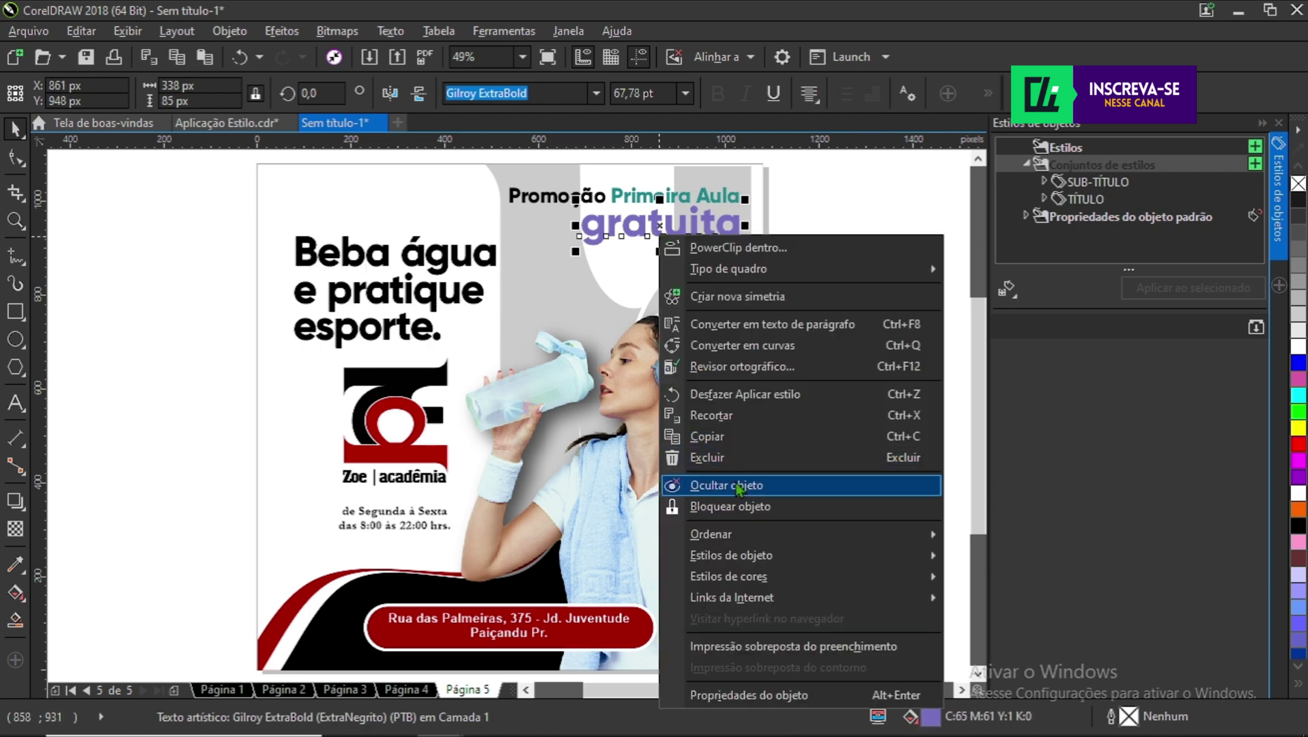
mouse_move(781, 562)
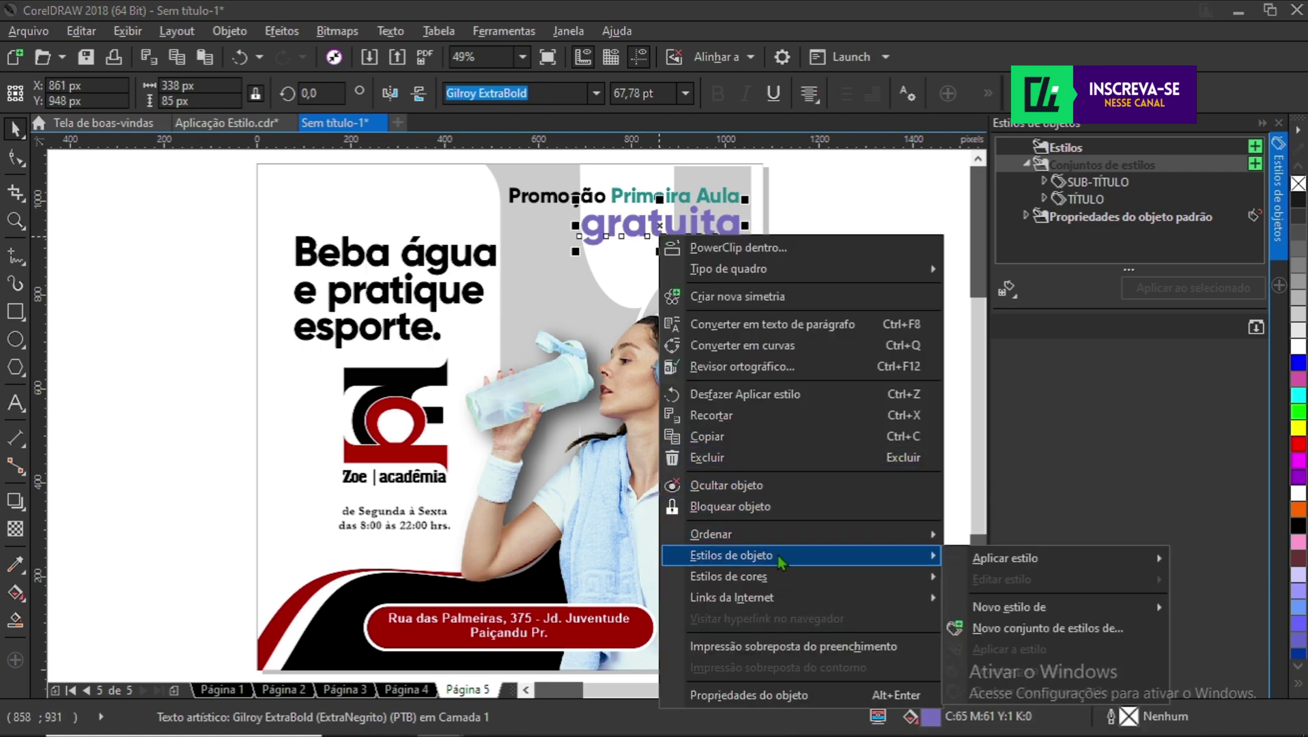
mouse_move(1005, 560)
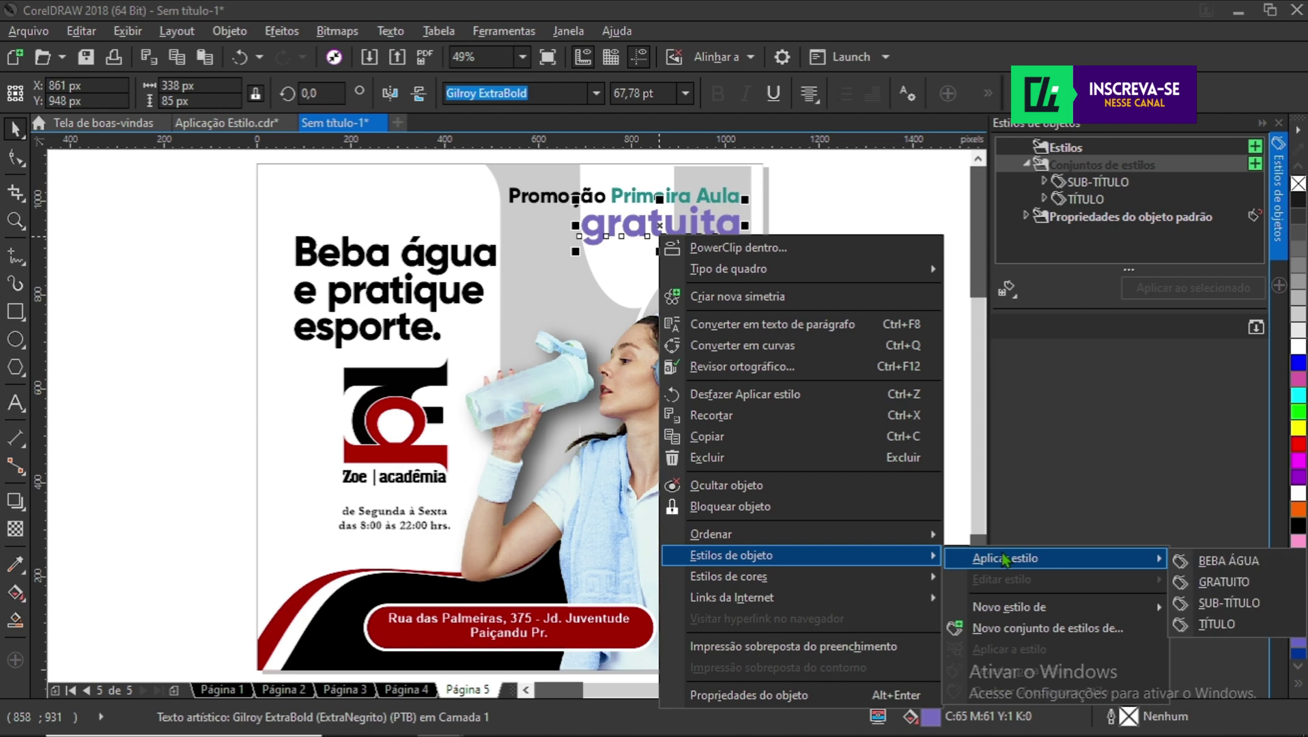
left_click(1225, 590)
left_click(844, 454)
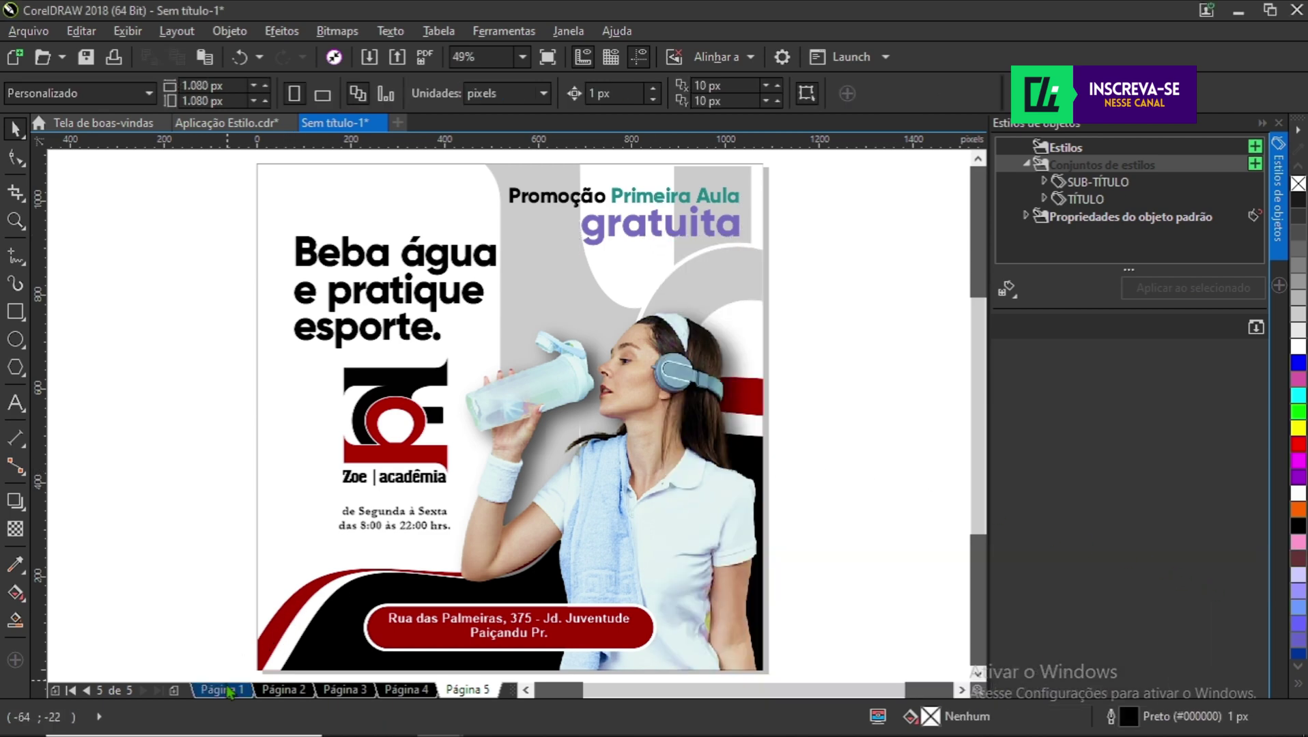
- Return to page 1 and look at the object style commands available for the "Beba água" headline
left_click(226, 690)
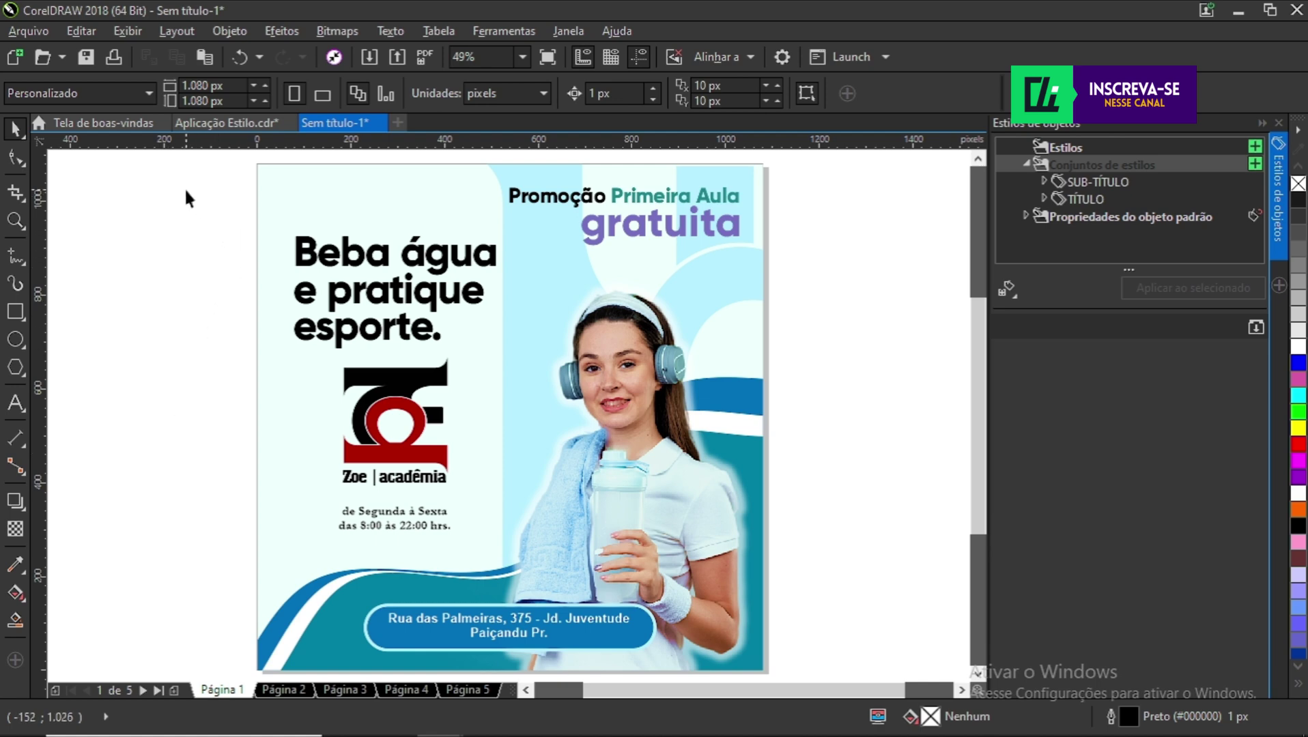
left_click_drag(185, 190, 524, 371)
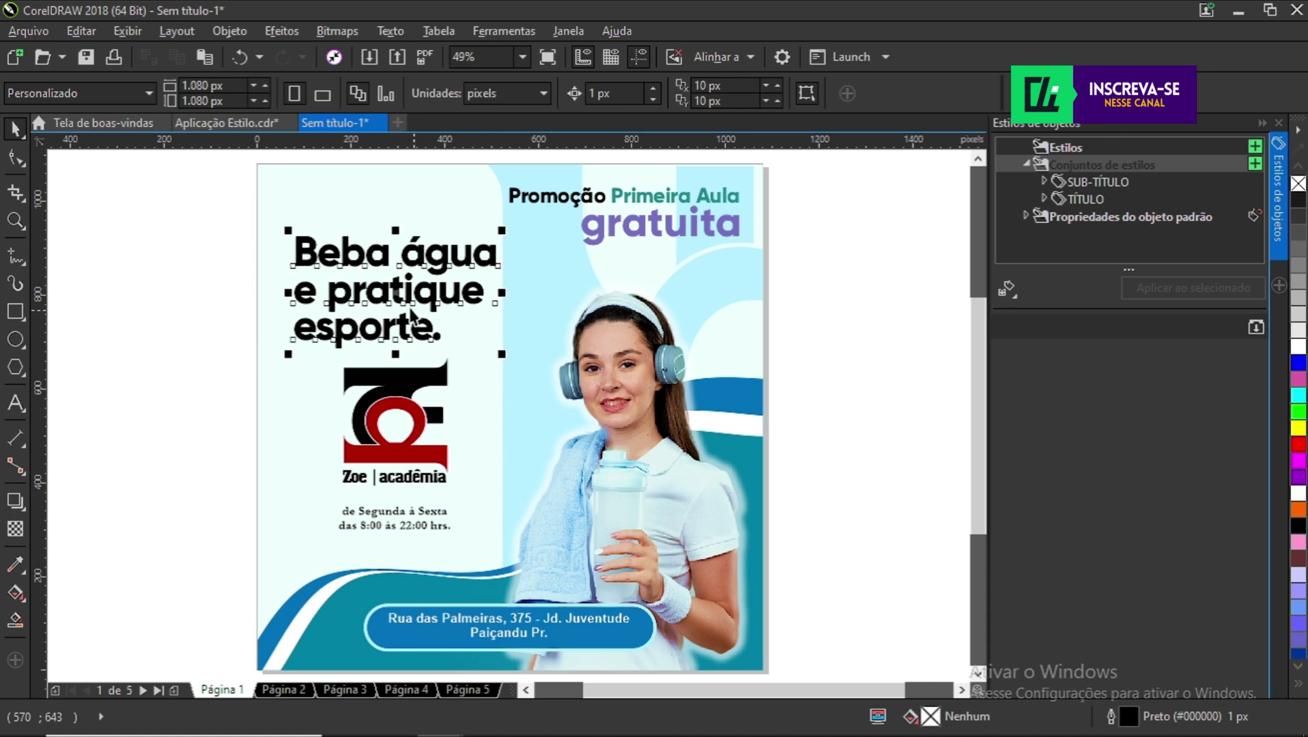
right_click(398, 300)
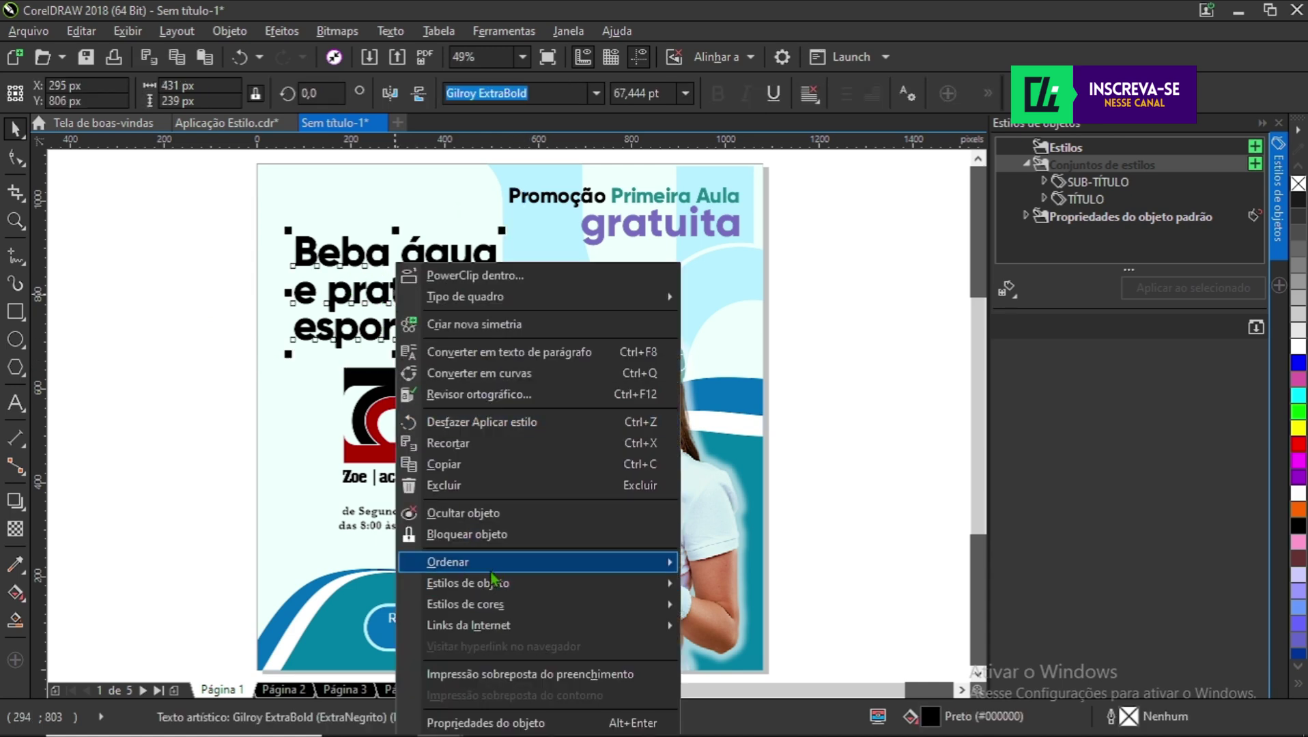
mouse_move(559, 592)
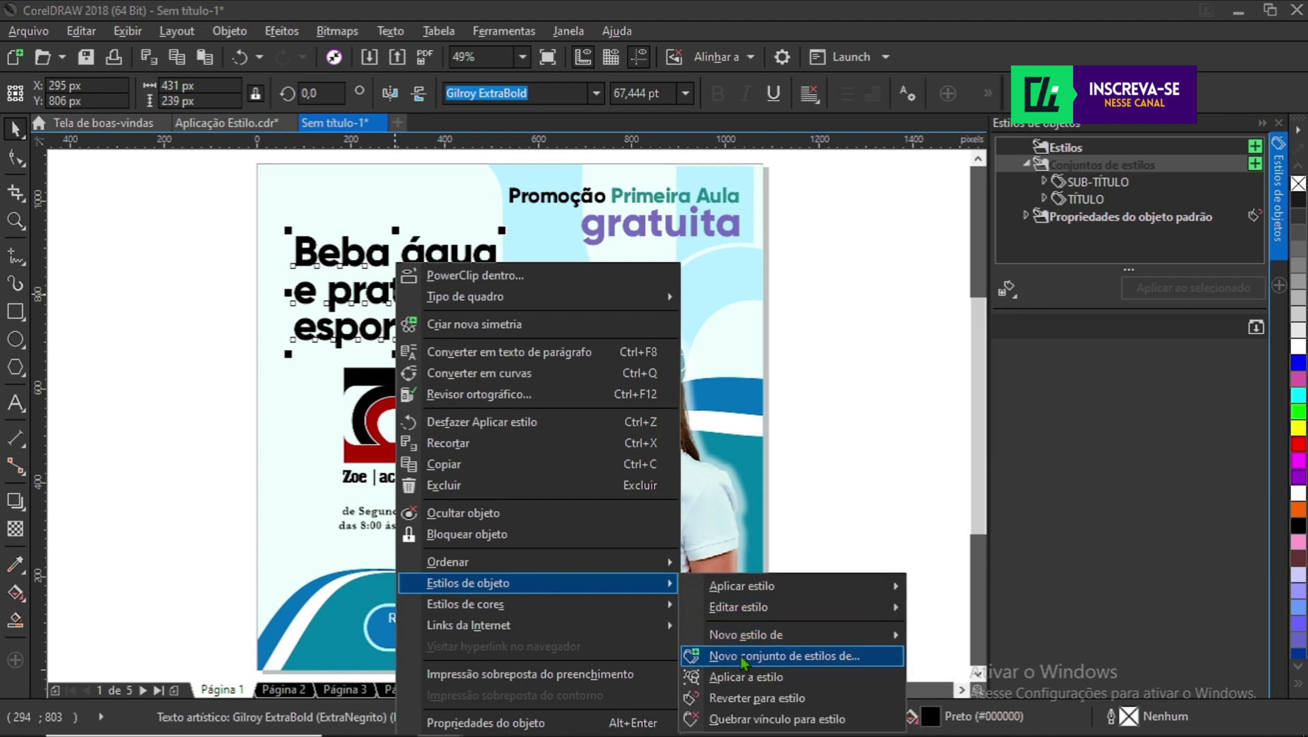
left_click(891, 279)
- Expand the SUB-TÍTULO and TÍTULO style sets and examine the character settings of the GRATUITO style
left_click(1026, 165)
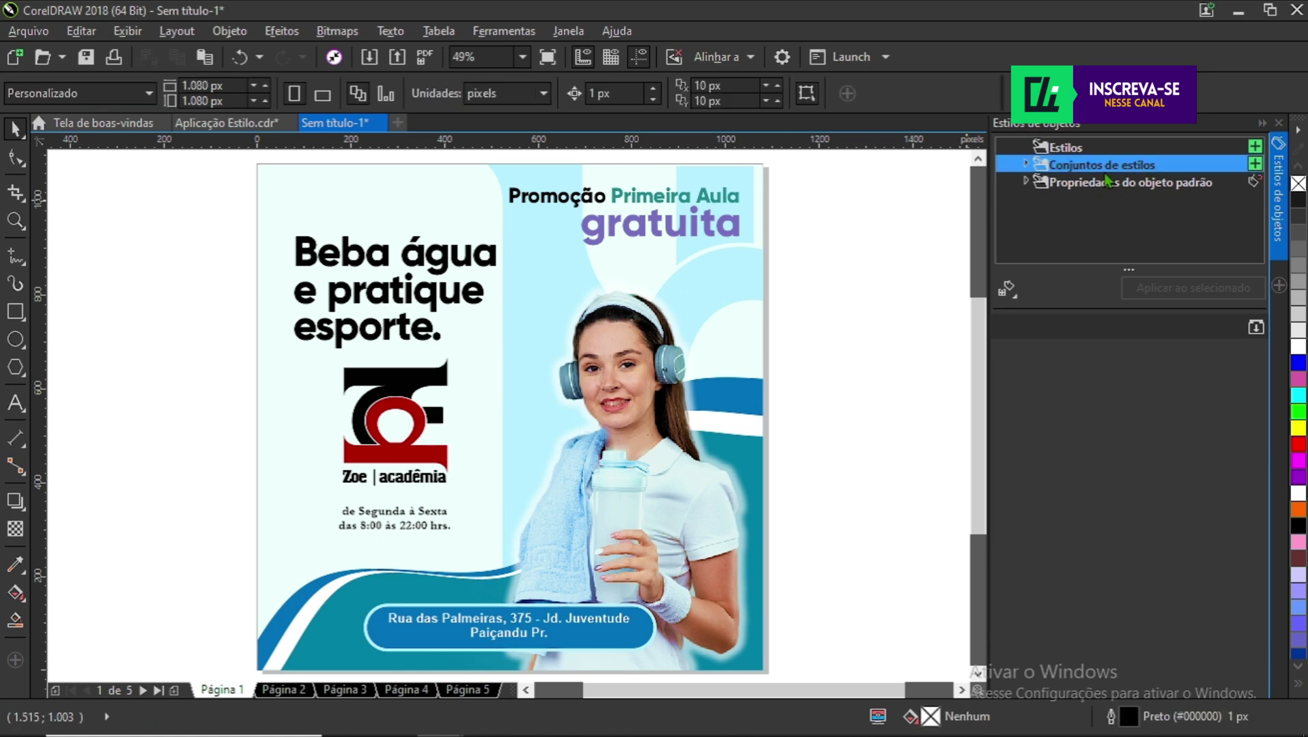
left_click(1026, 164)
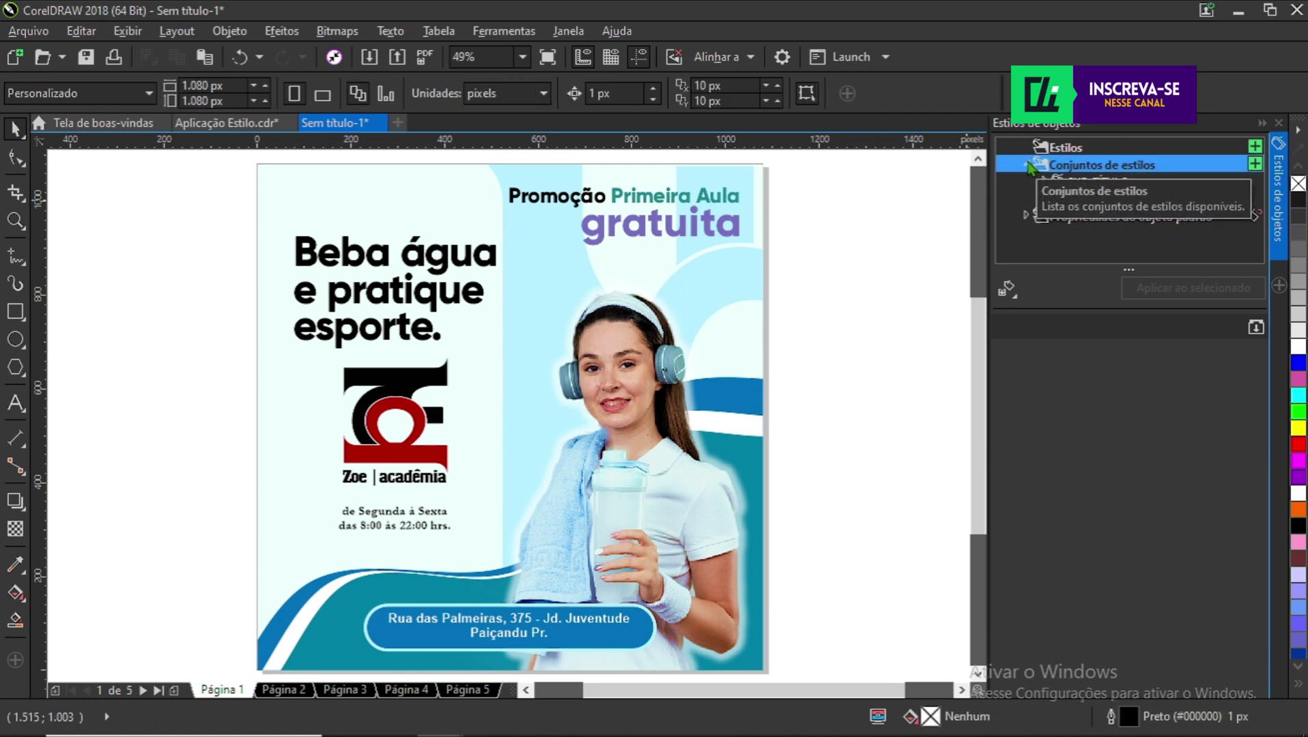
right_click(871, 269)
left_click(862, 253)
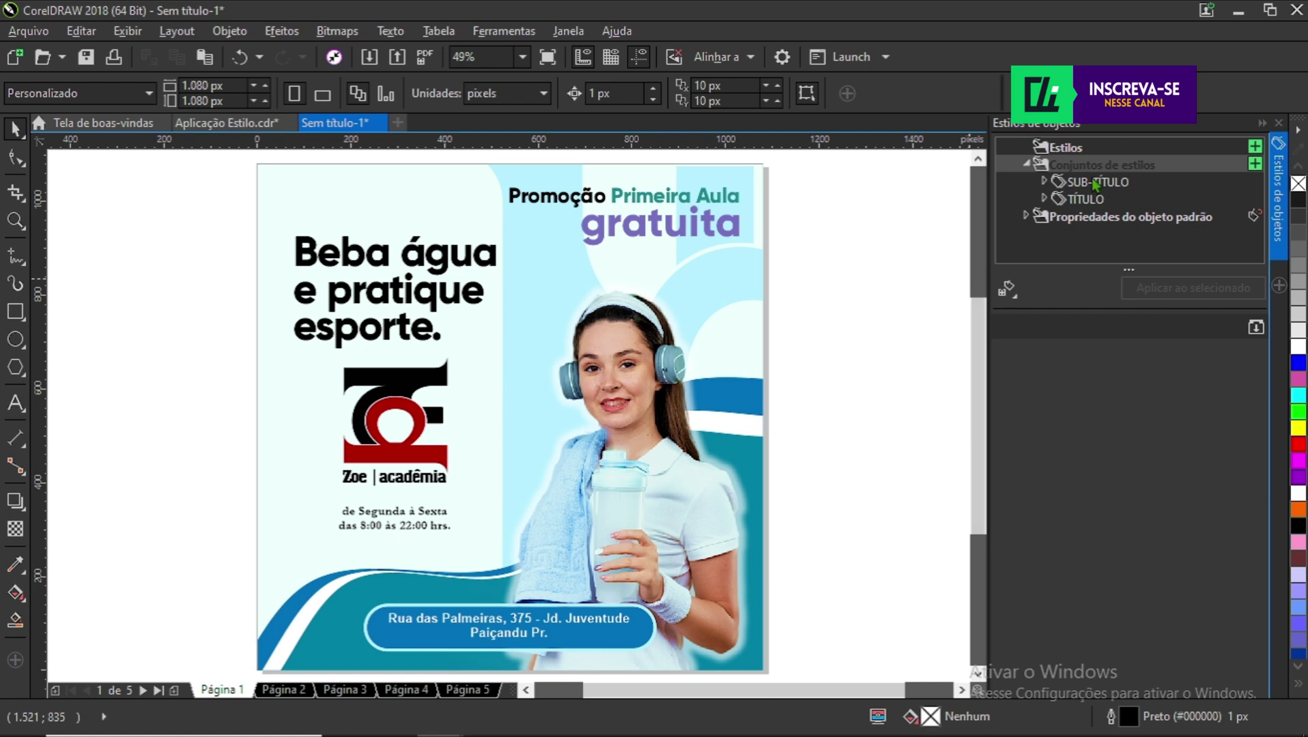
left_click(1044, 182)
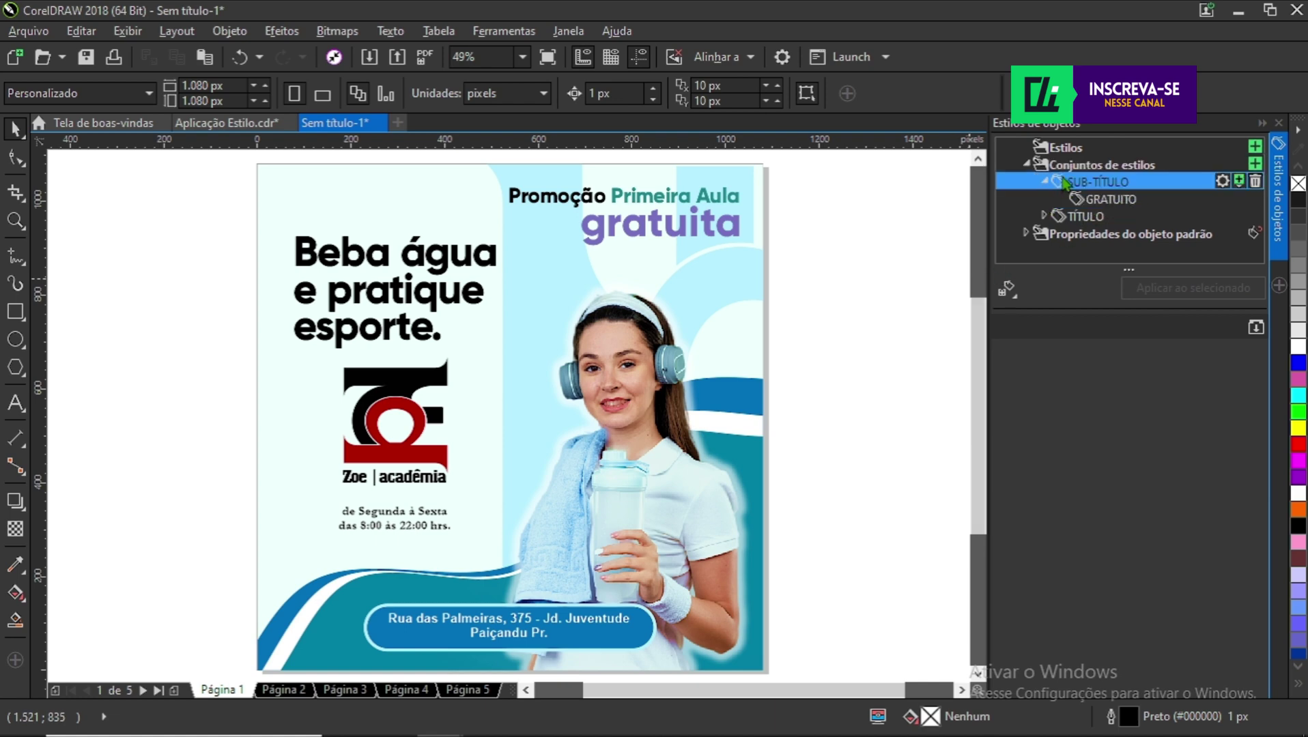
left_click(1045, 217)
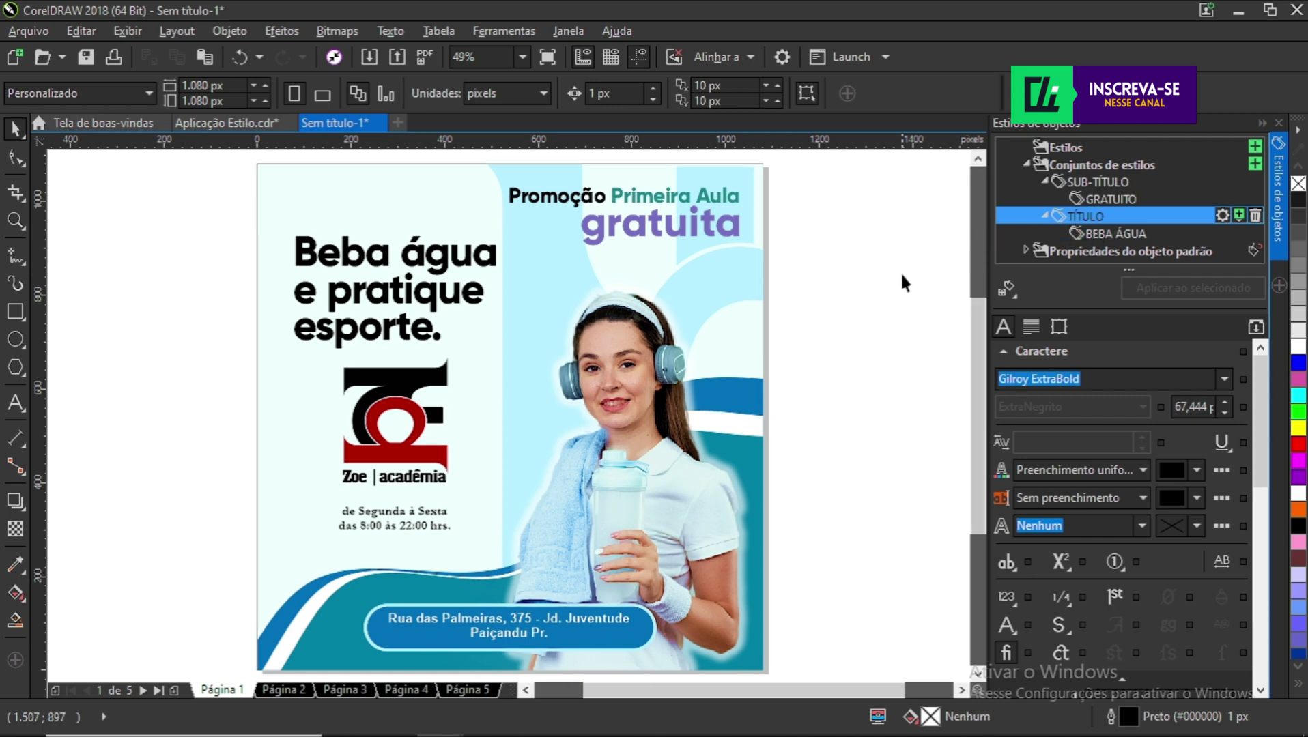
left_click(1091, 183)
left_click(1107, 204)
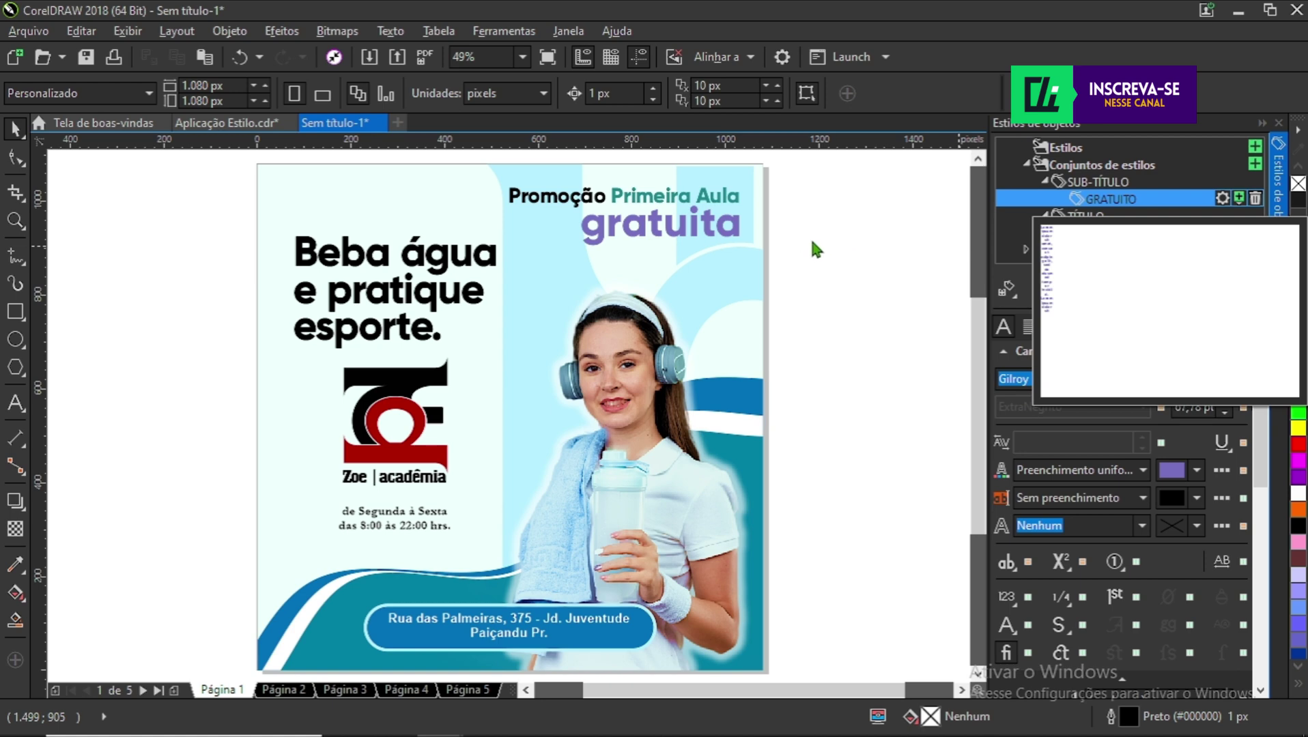
left_click(708, 226)
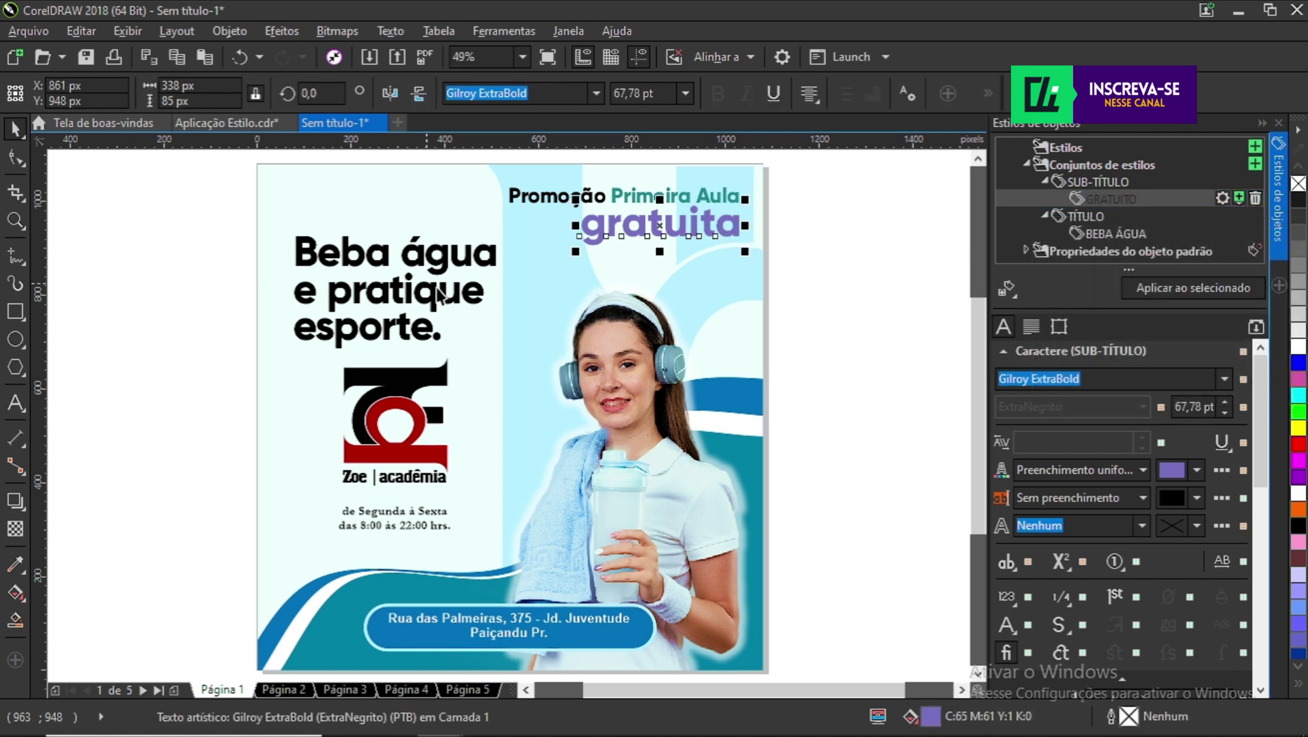
left_click(1026, 164)
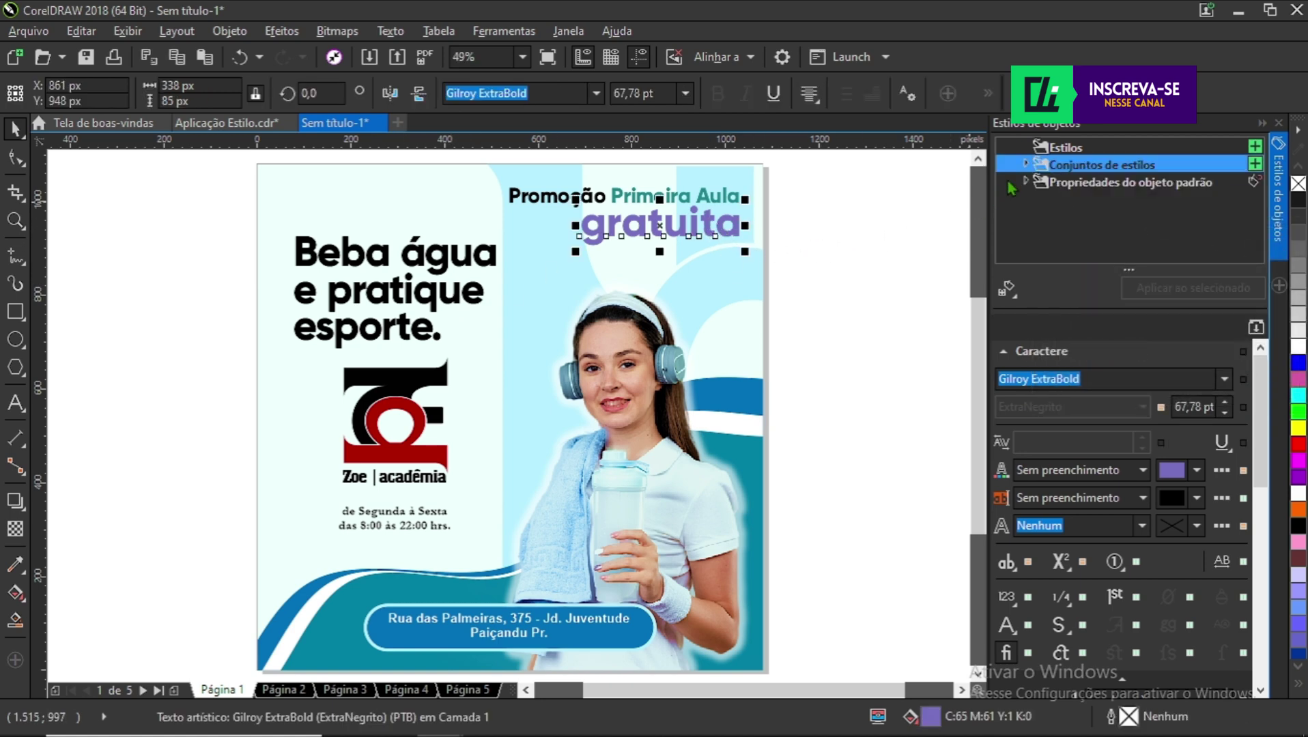
left_click(844, 273)
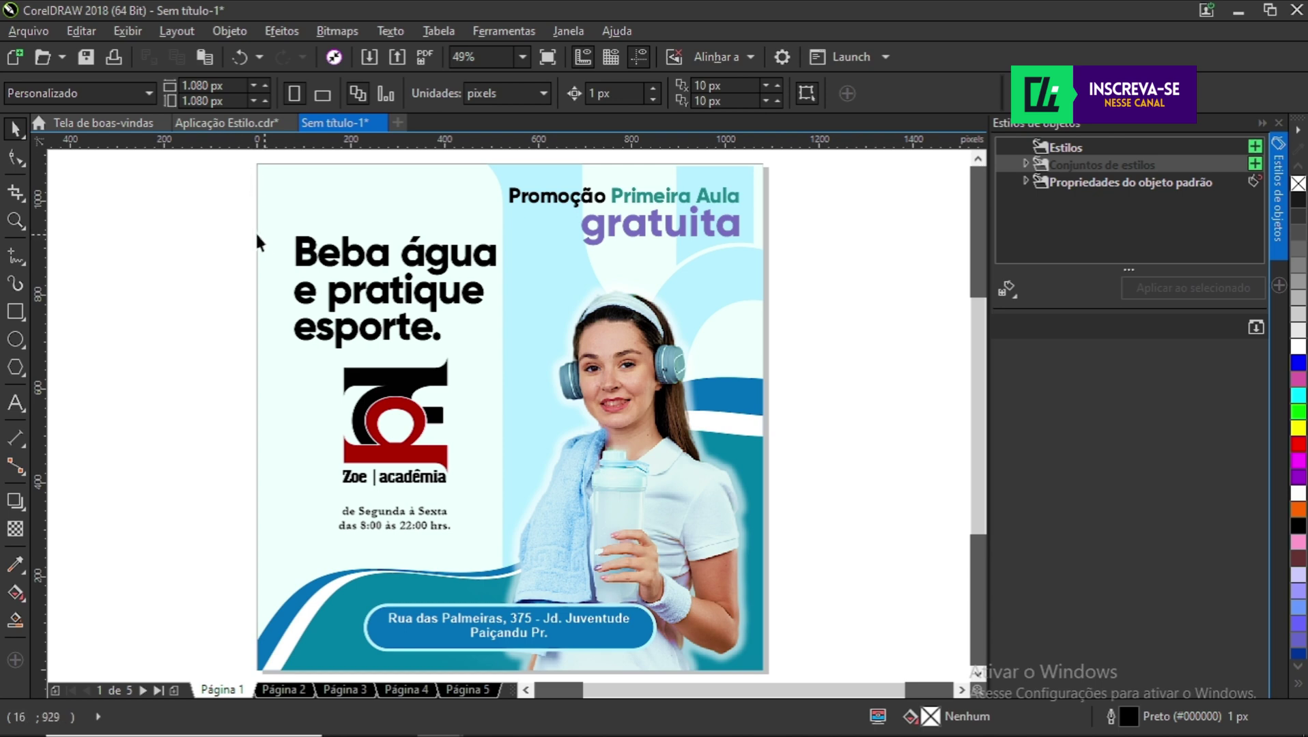
left_click_drag(219, 203, 544, 366)
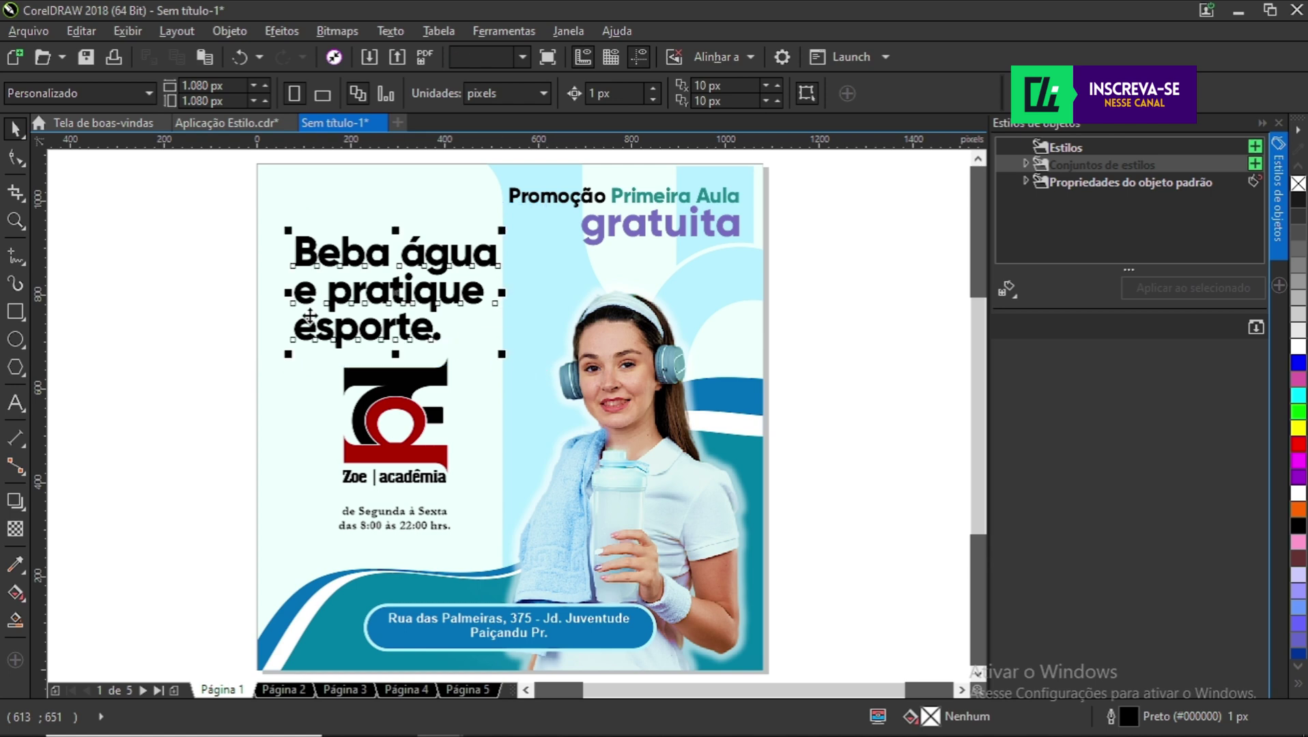
left_click_drag(218, 201, 515, 373)
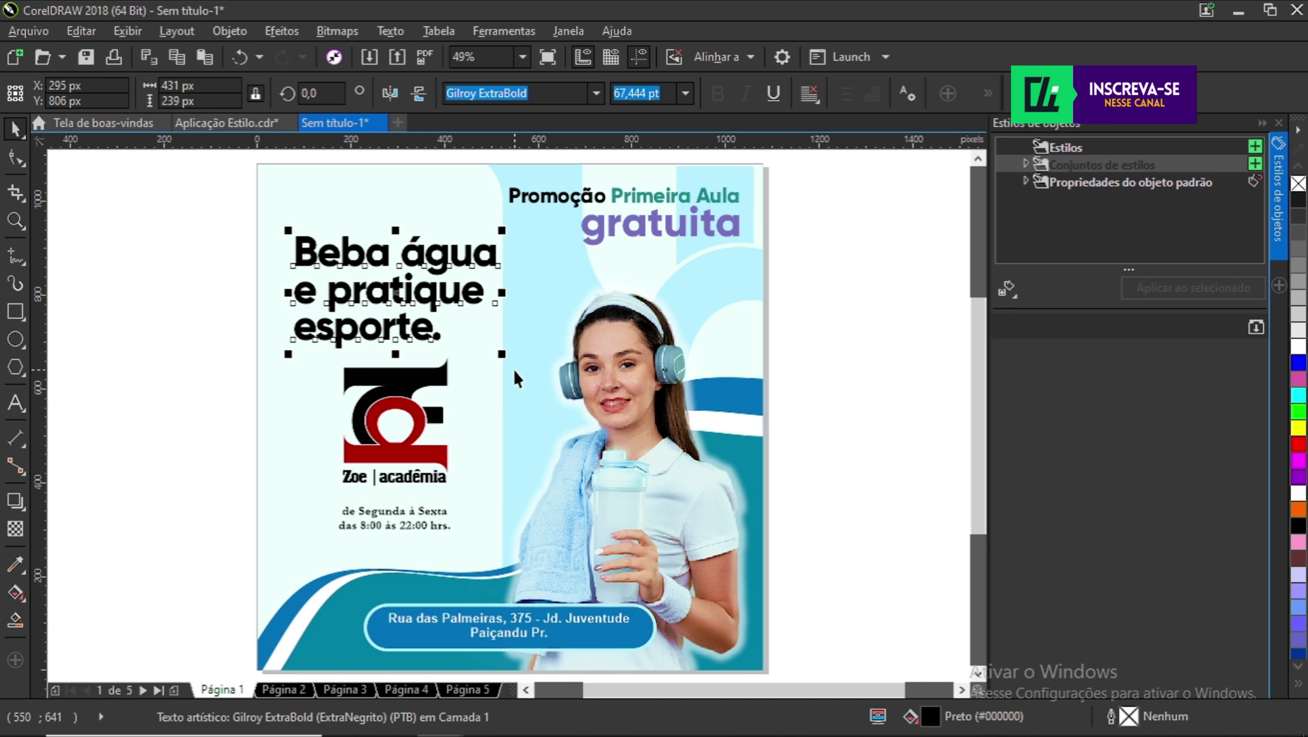
left_click(859, 321)
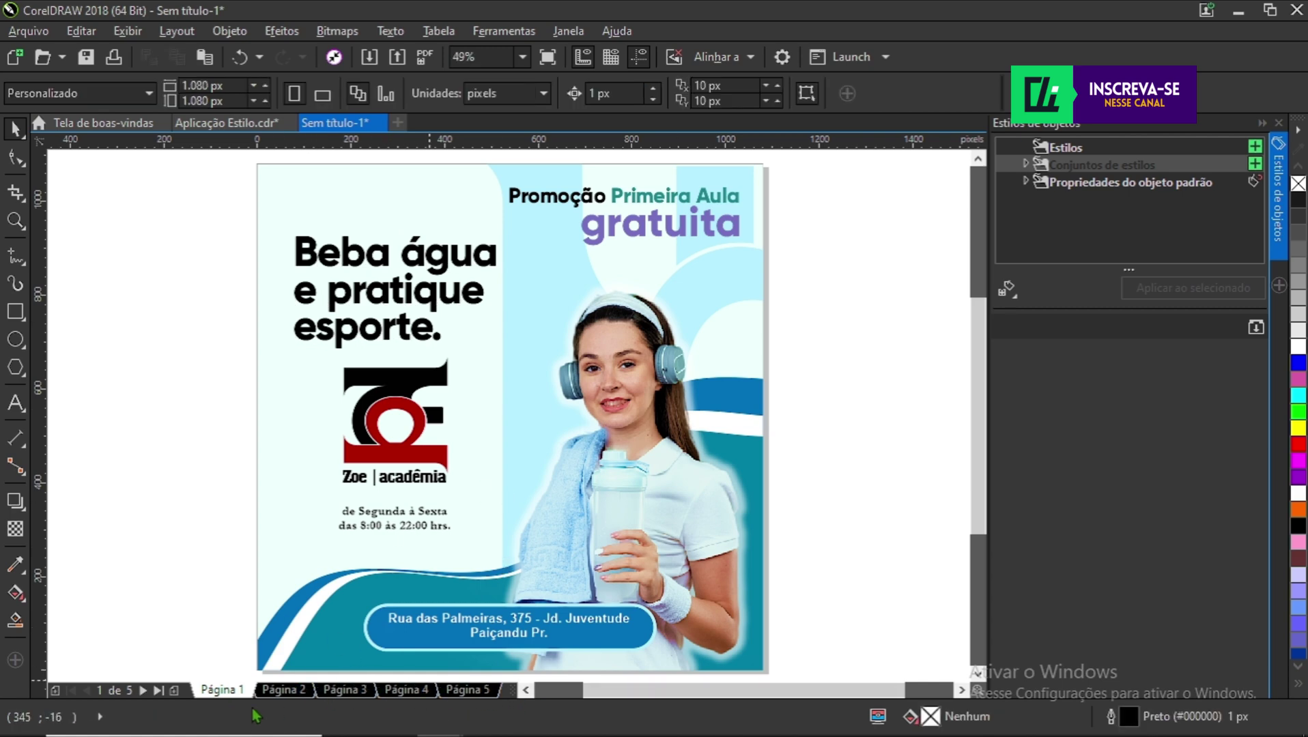
left_click_drag(186, 200, 519, 369)
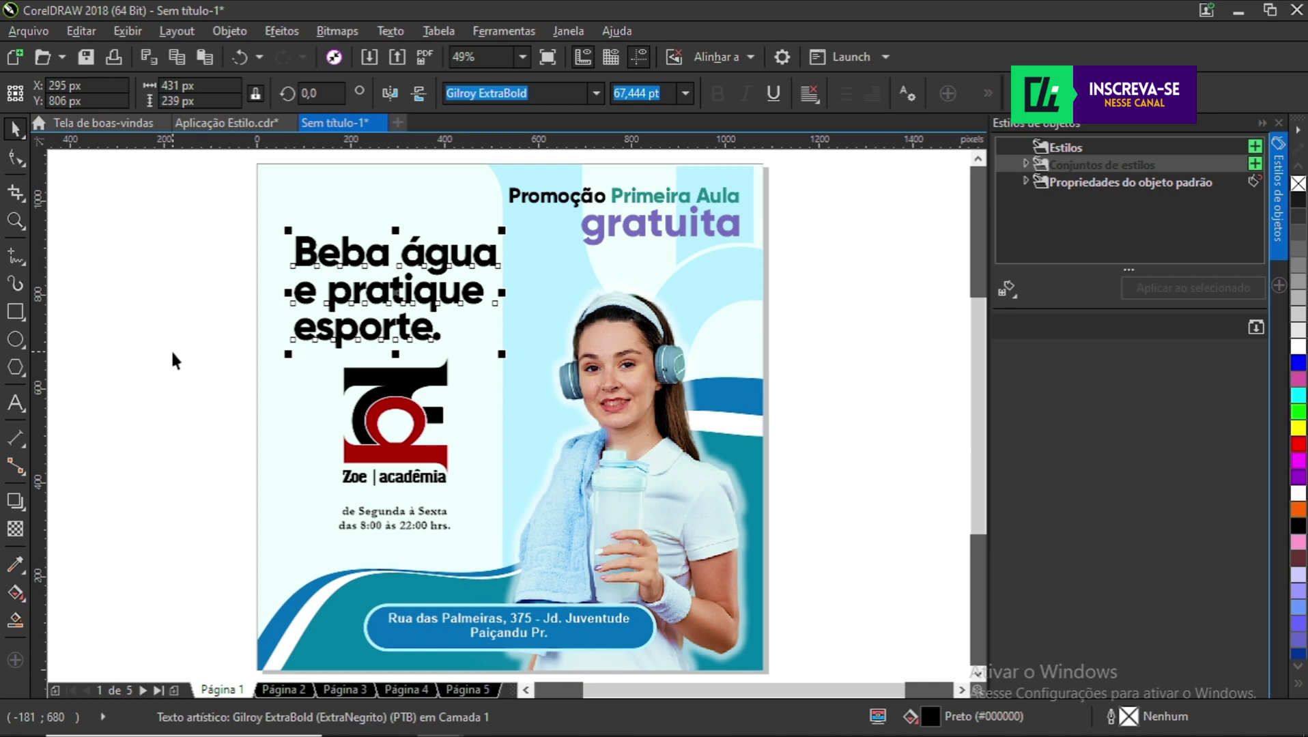
- Select the "Beba água" headline on page 1 and display the character settings of the BEBA ÁGUA style in the TÍTULO set
left_click(1026, 165)
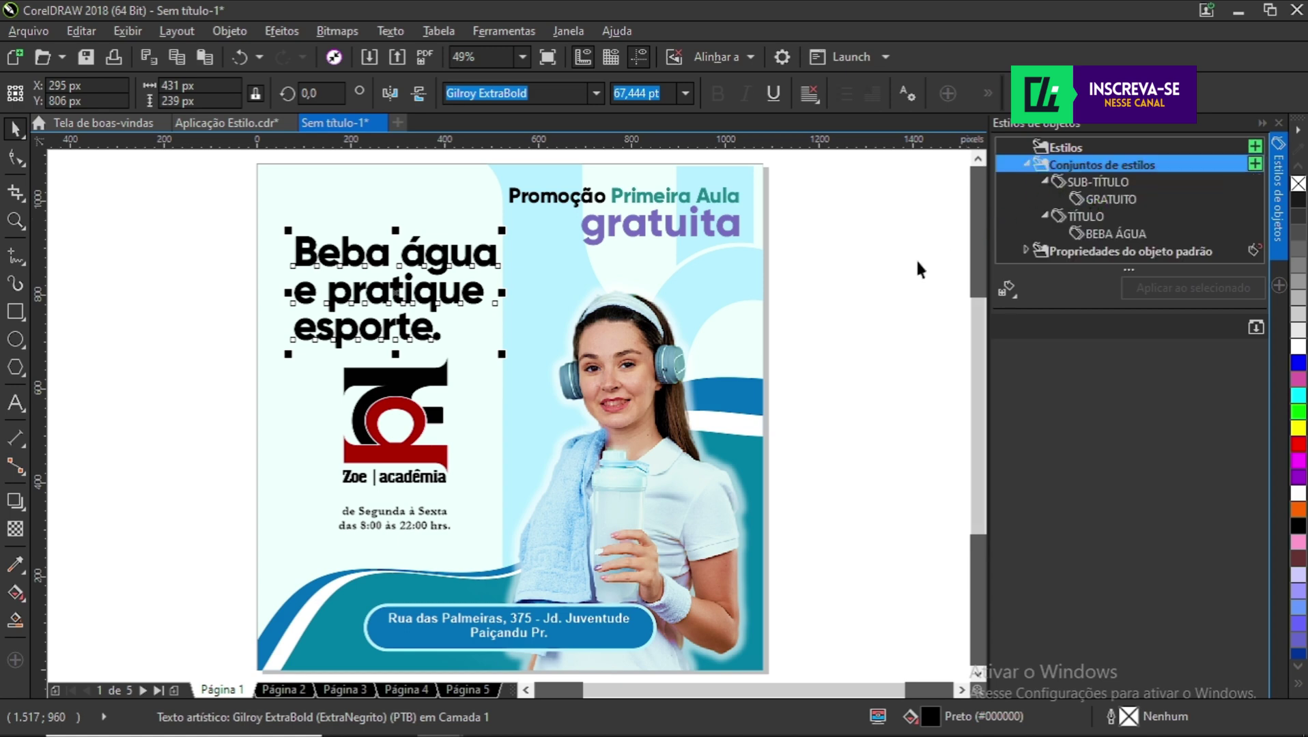
left_click(866, 290)
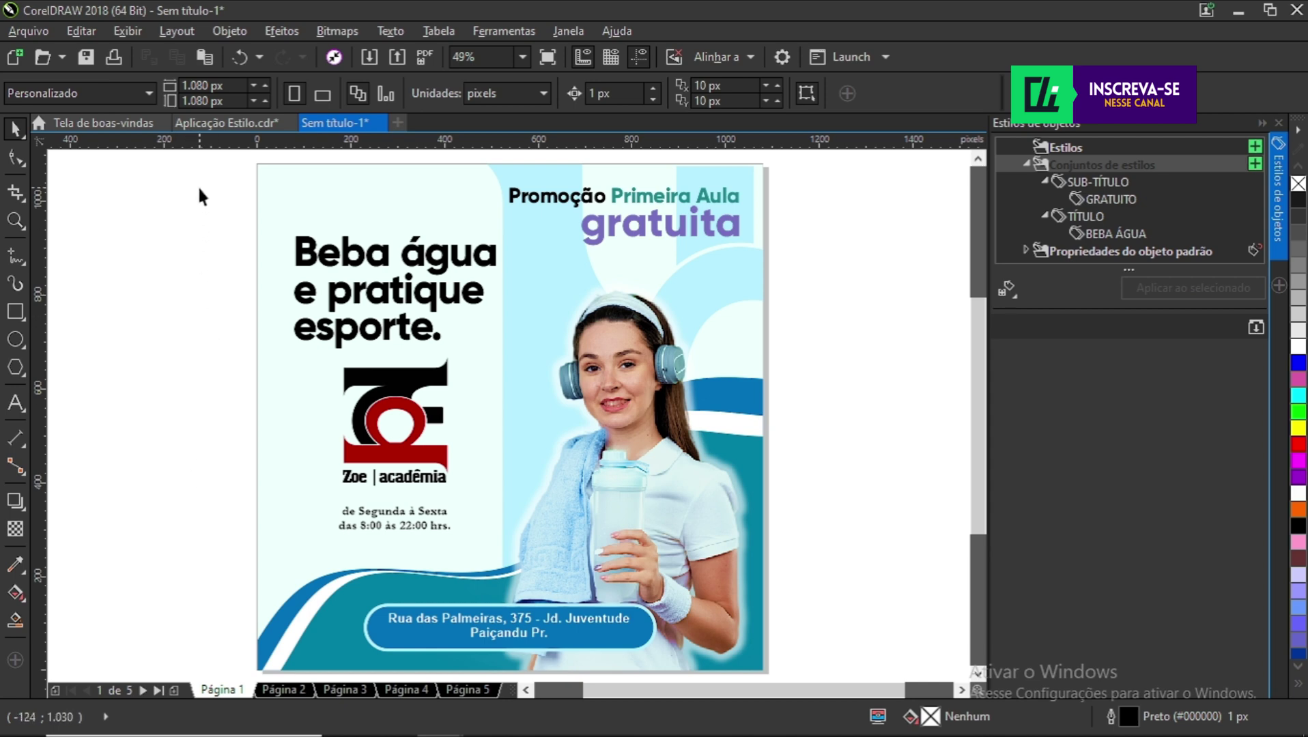
left_click_drag(199, 188, 520, 360)
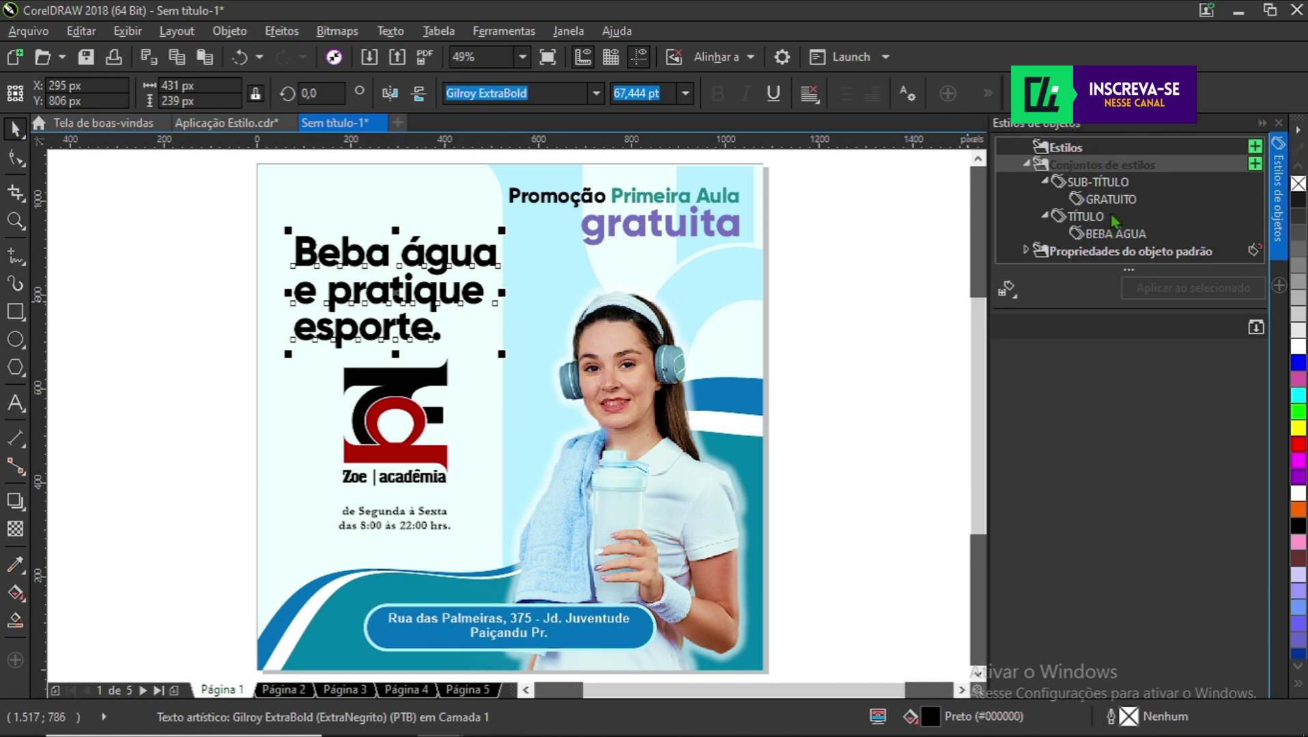
left_click(1104, 239)
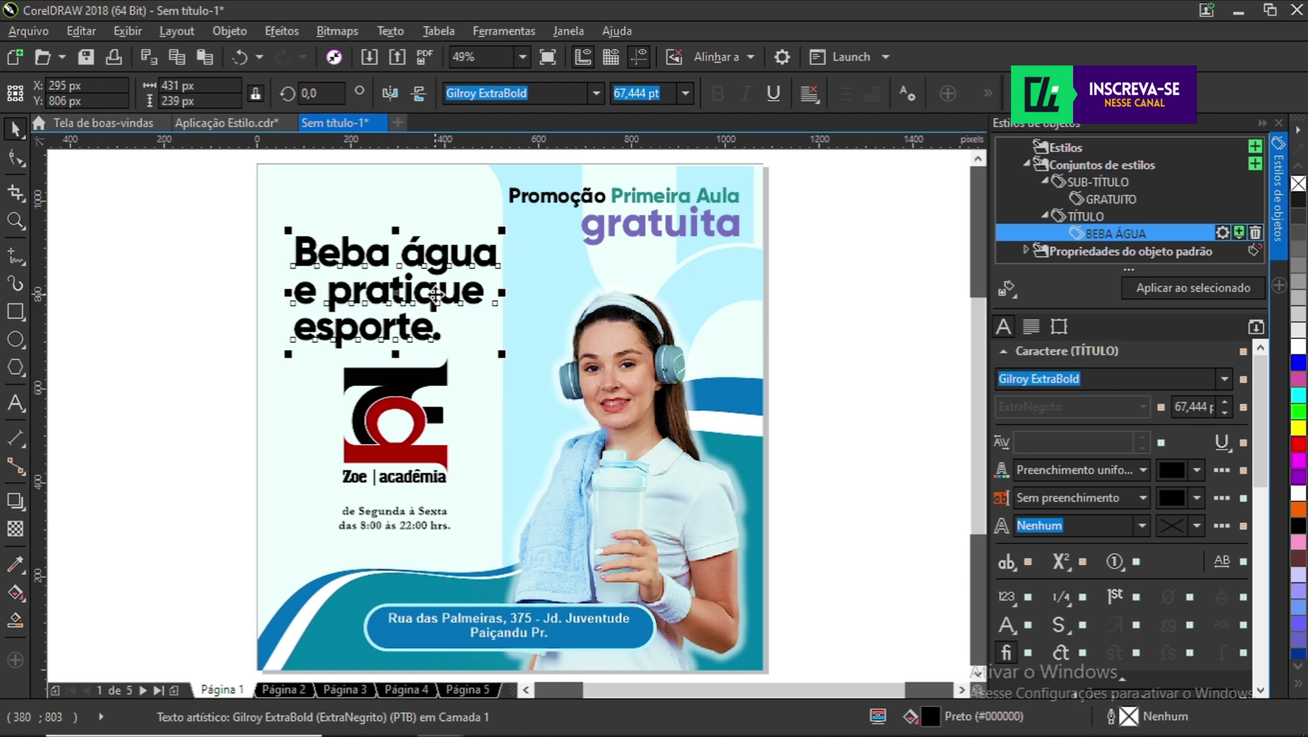
left_click(1113, 234)
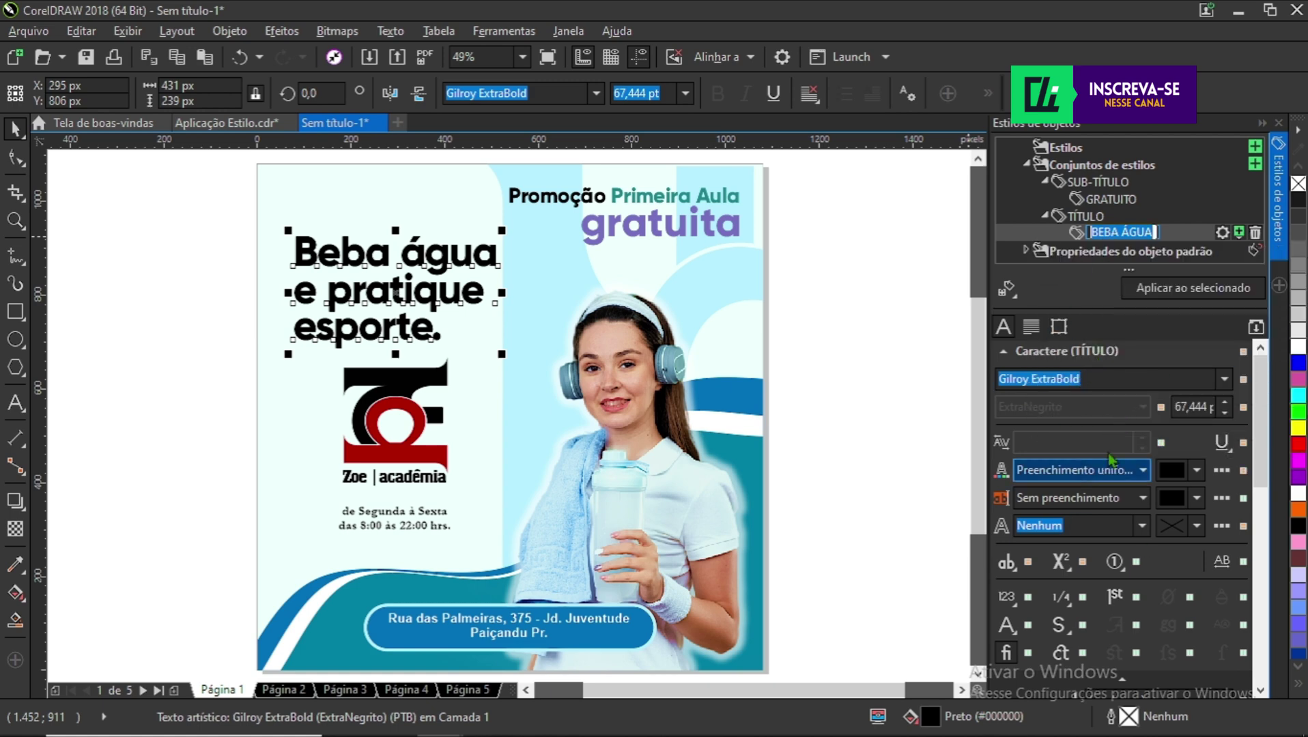
key("Return")
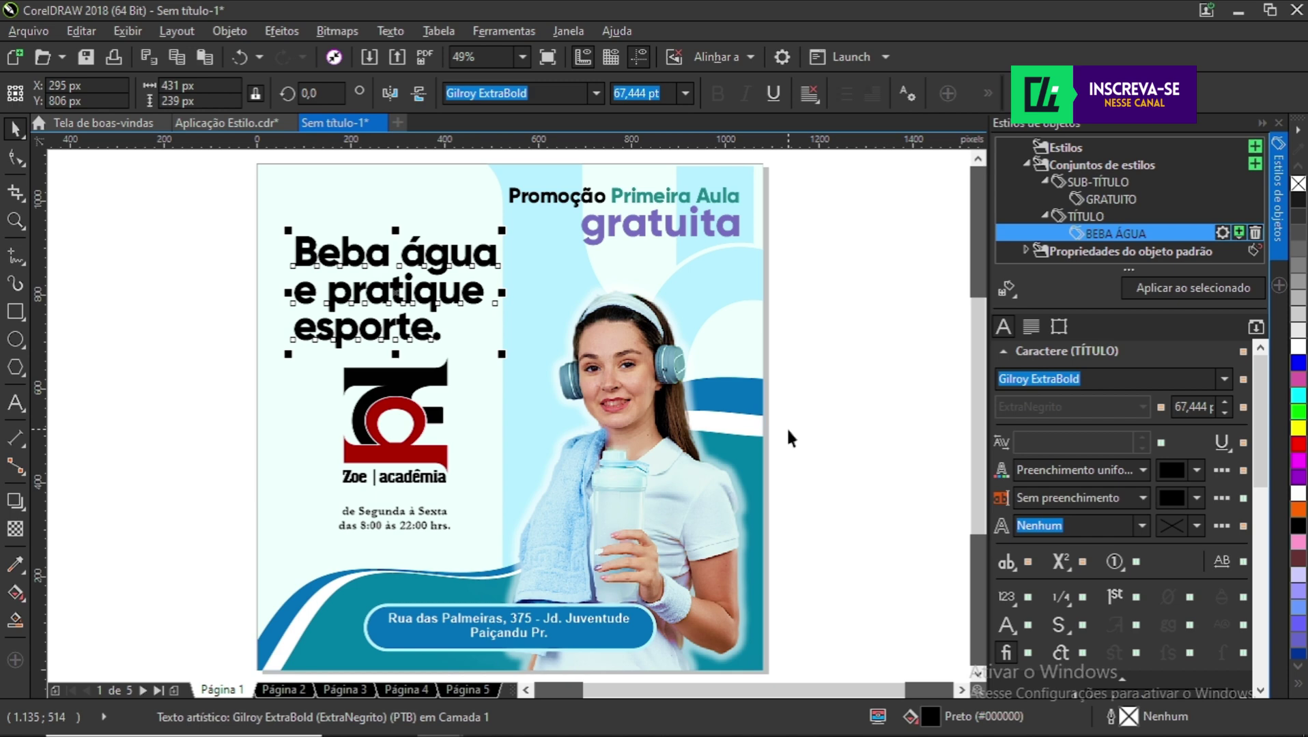
scroll(1108, 494, "down", 3)
scroll(1096, 415, "up", 2)
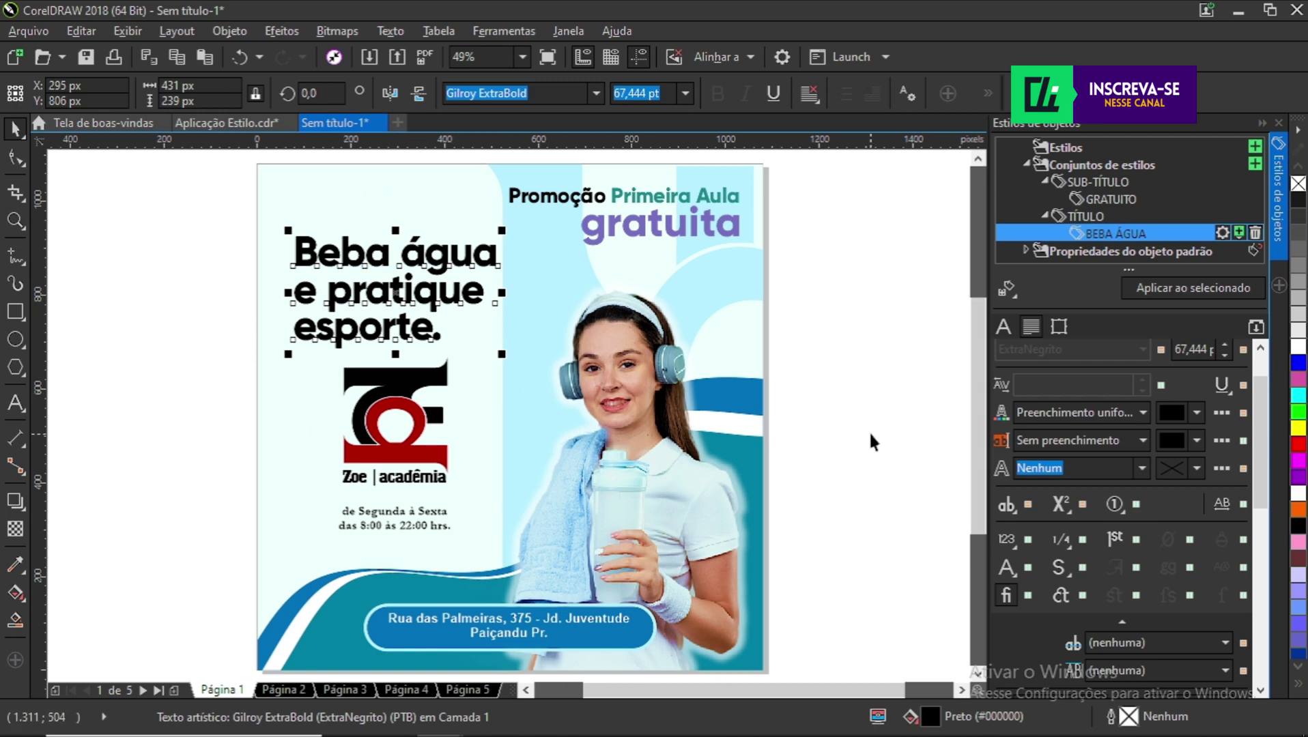
- Change the BEBA ÁGUA style's uniform text fill to green #007A16 (RGB 0, 122, 22)
left_click(1172, 415)
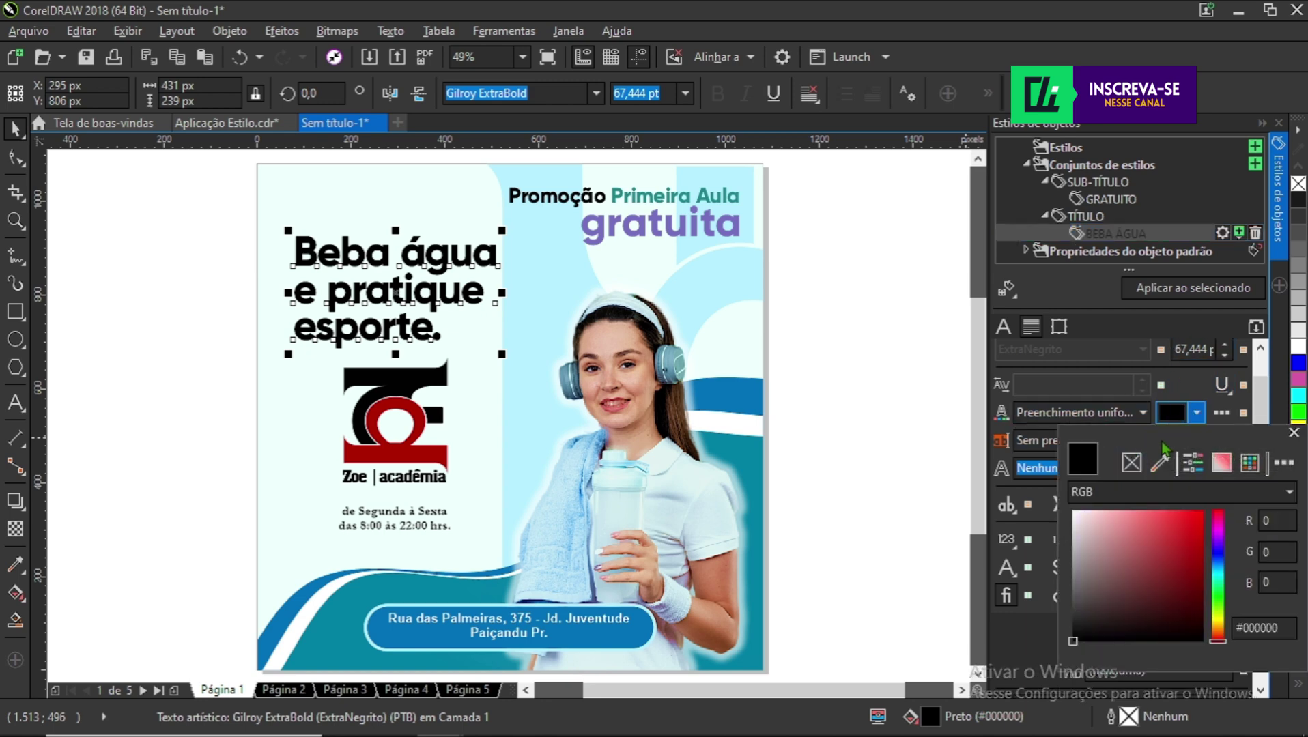
left_click_drag(1207, 445, 841, 191)
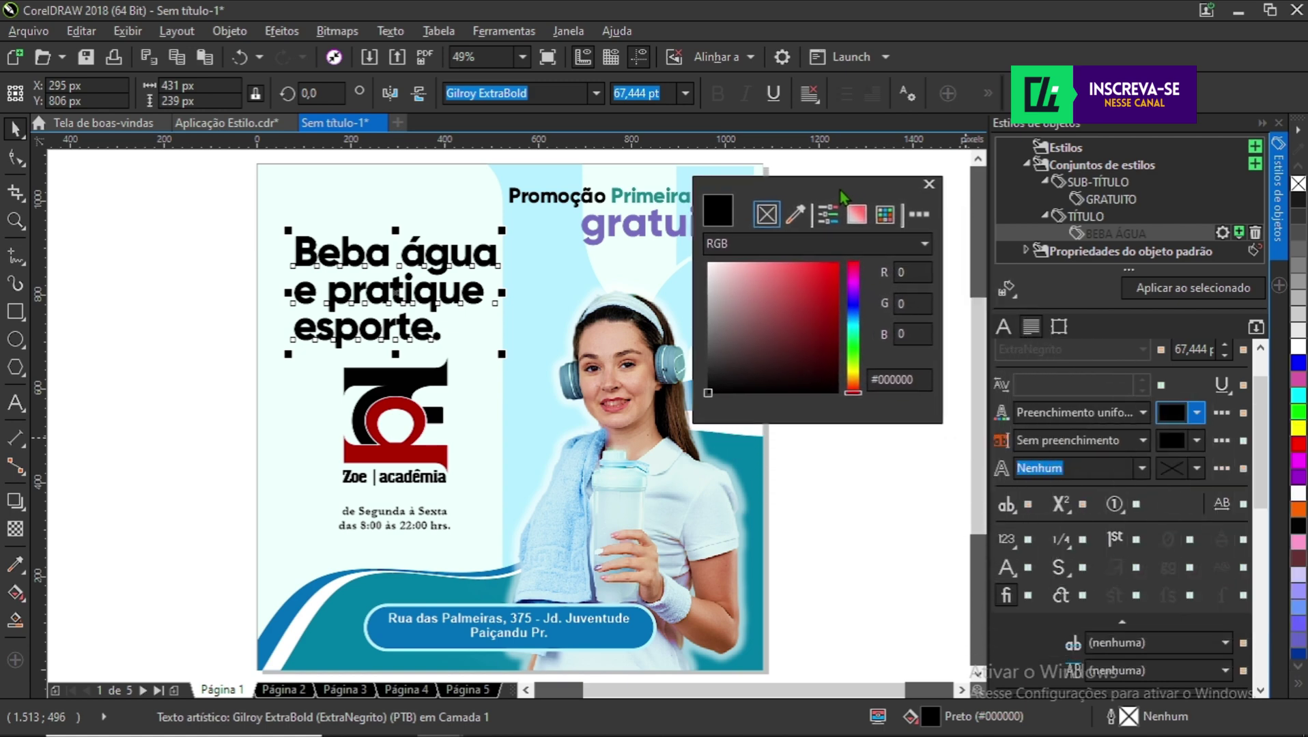
left_click_drag(724, 372, 855, 331)
left_click_drag(854, 391, 857, 351)
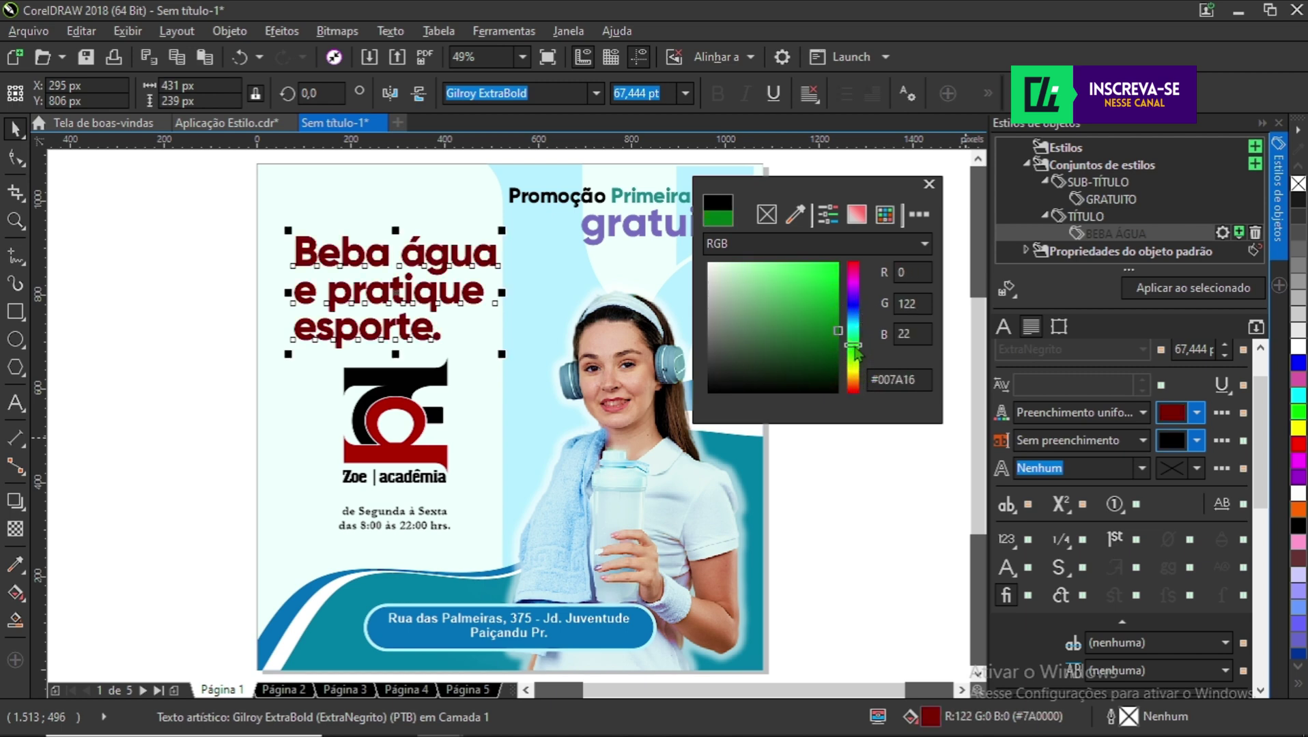
left_click(871, 485)
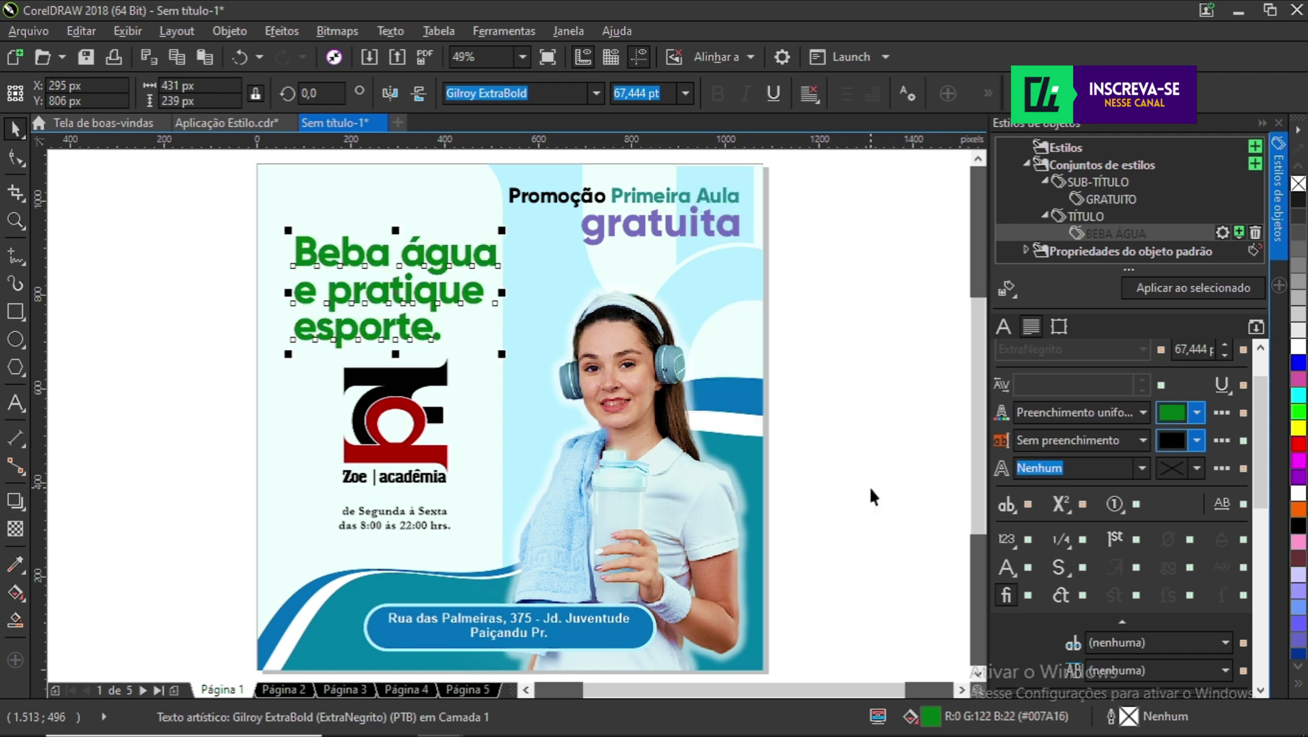
left_click(161, 372)
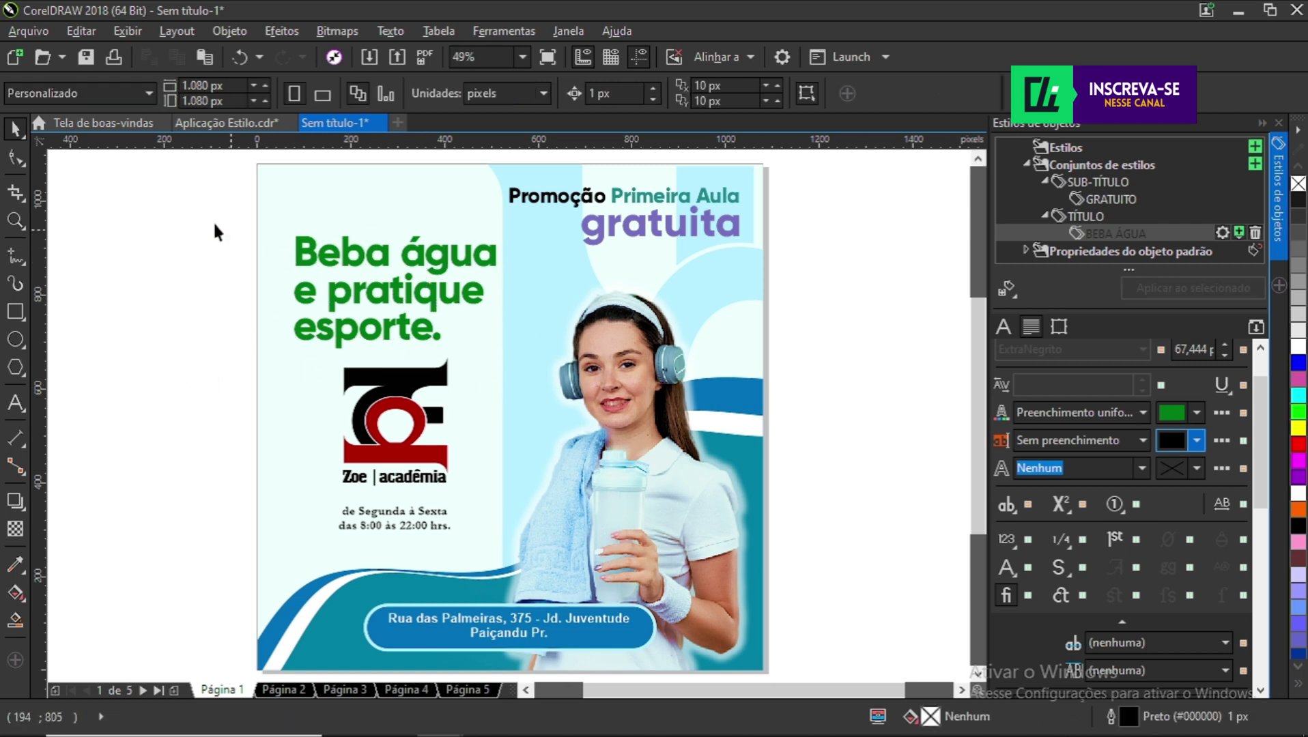
left_click_drag(206, 211, 564, 380)
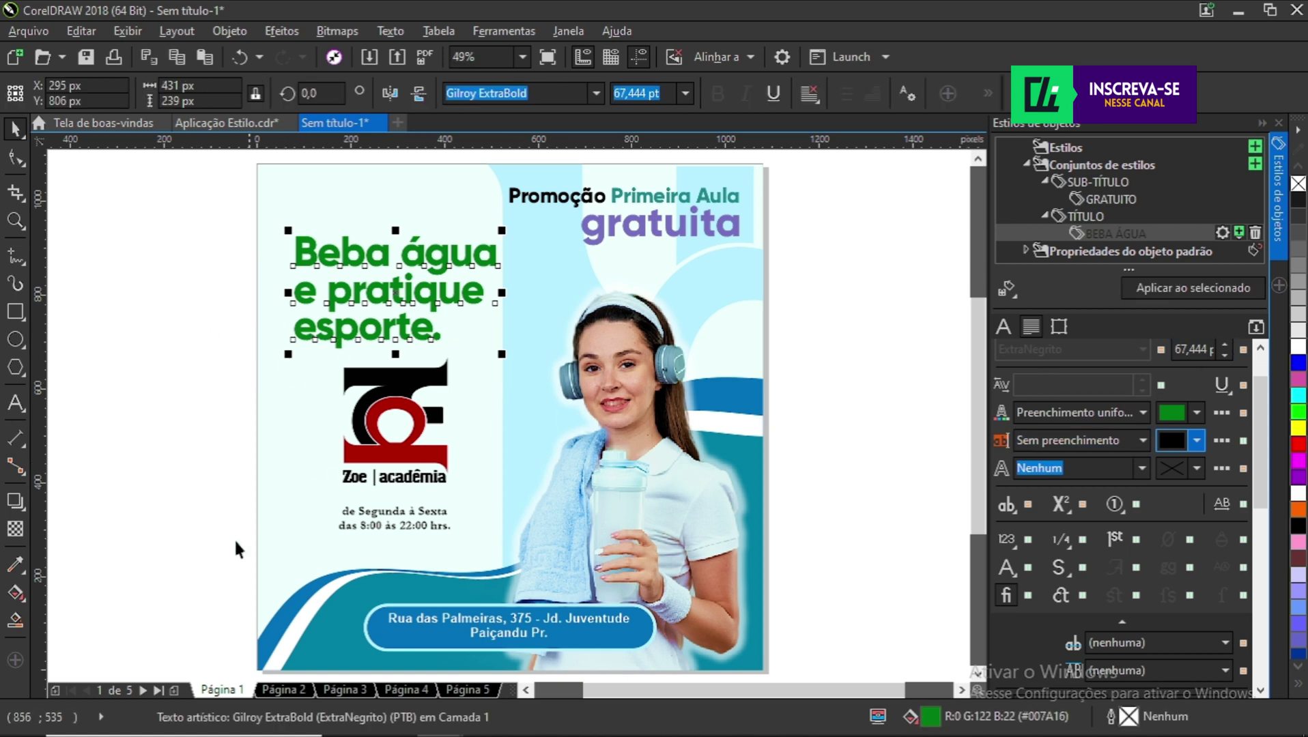
left_click(156, 560)
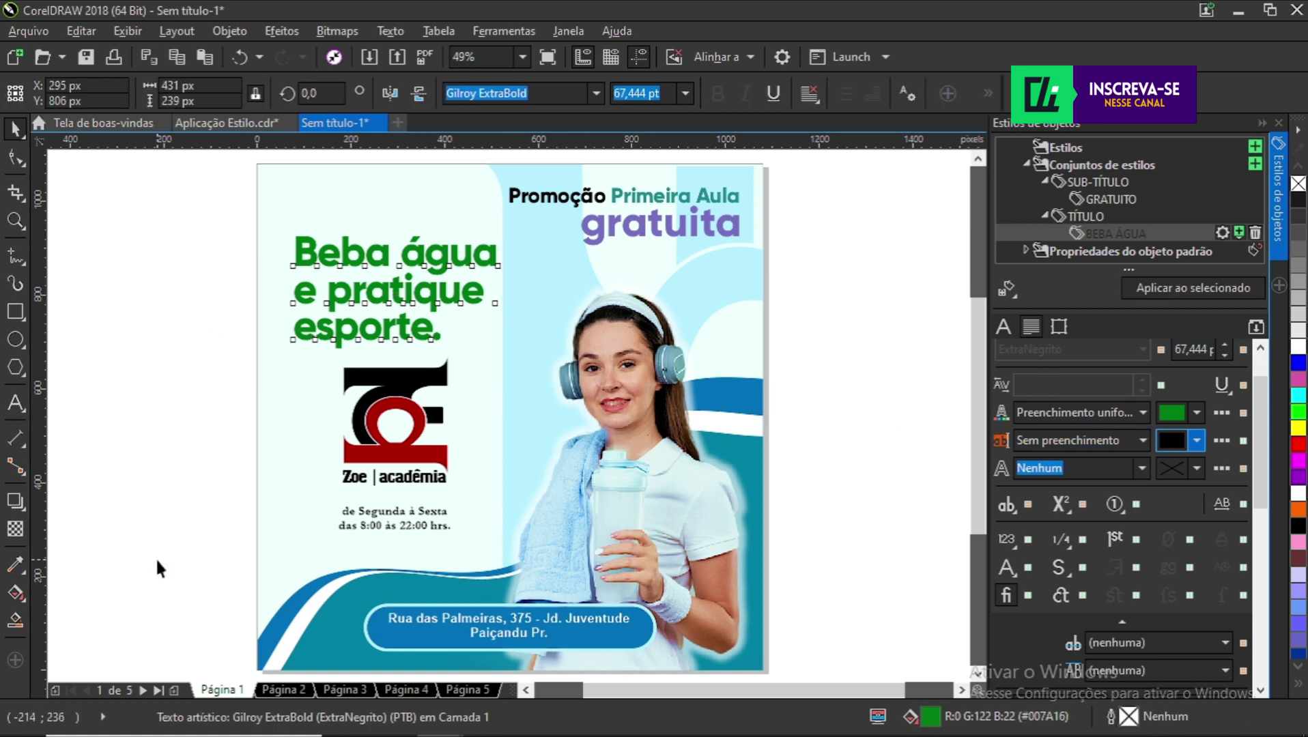
- Inspect the "Beba água" headline's color on pages 2 to 5 and return to page 1
left_click(282, 691)
left_click_drag(219, 204, 503, 356)
left_click(345, 690)
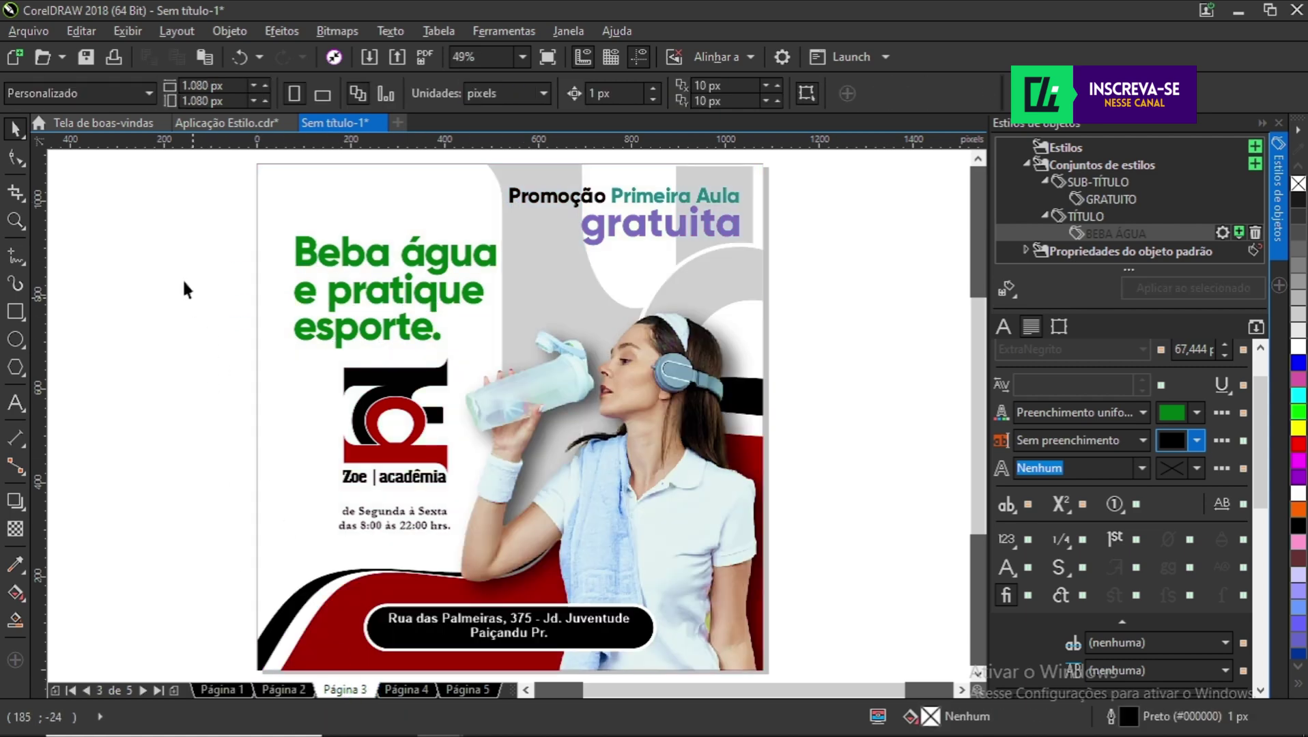
left_click_drag(199, 204, 517, 373)
left_click(406, 690)
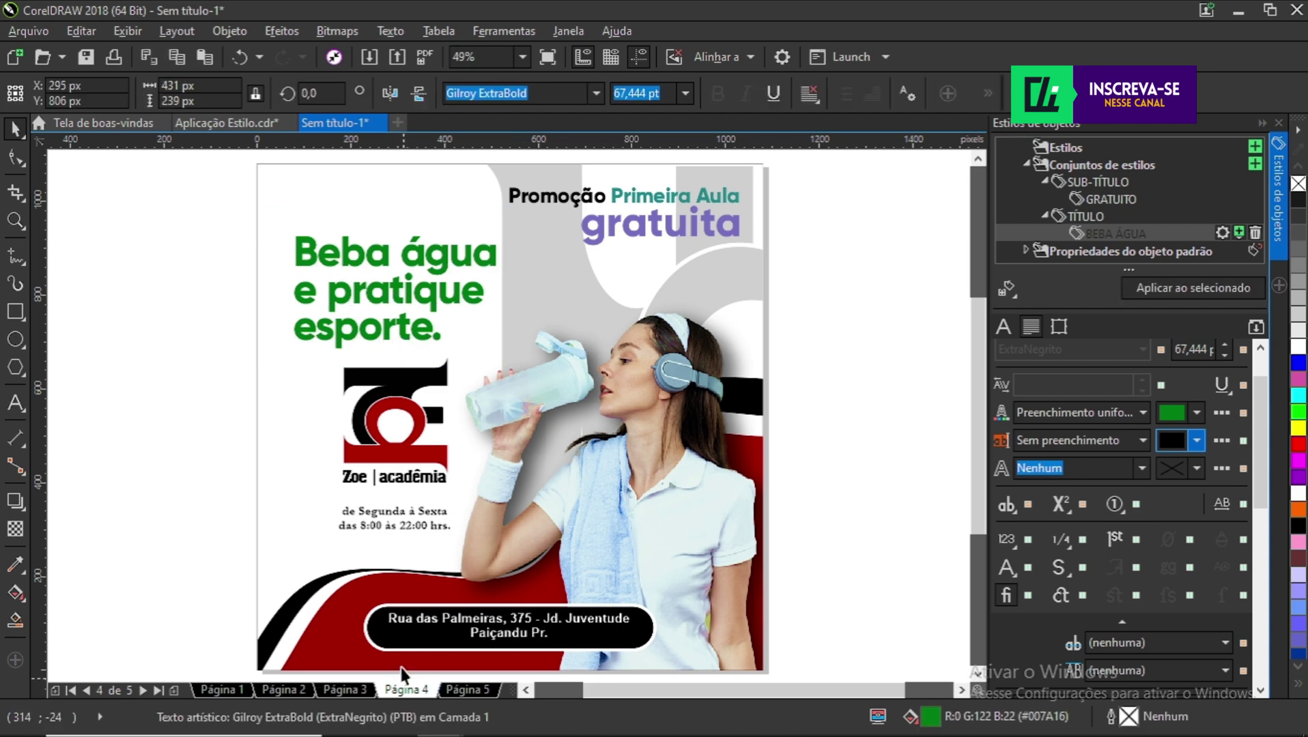
left_click_drag(300, 239, 531, 379)
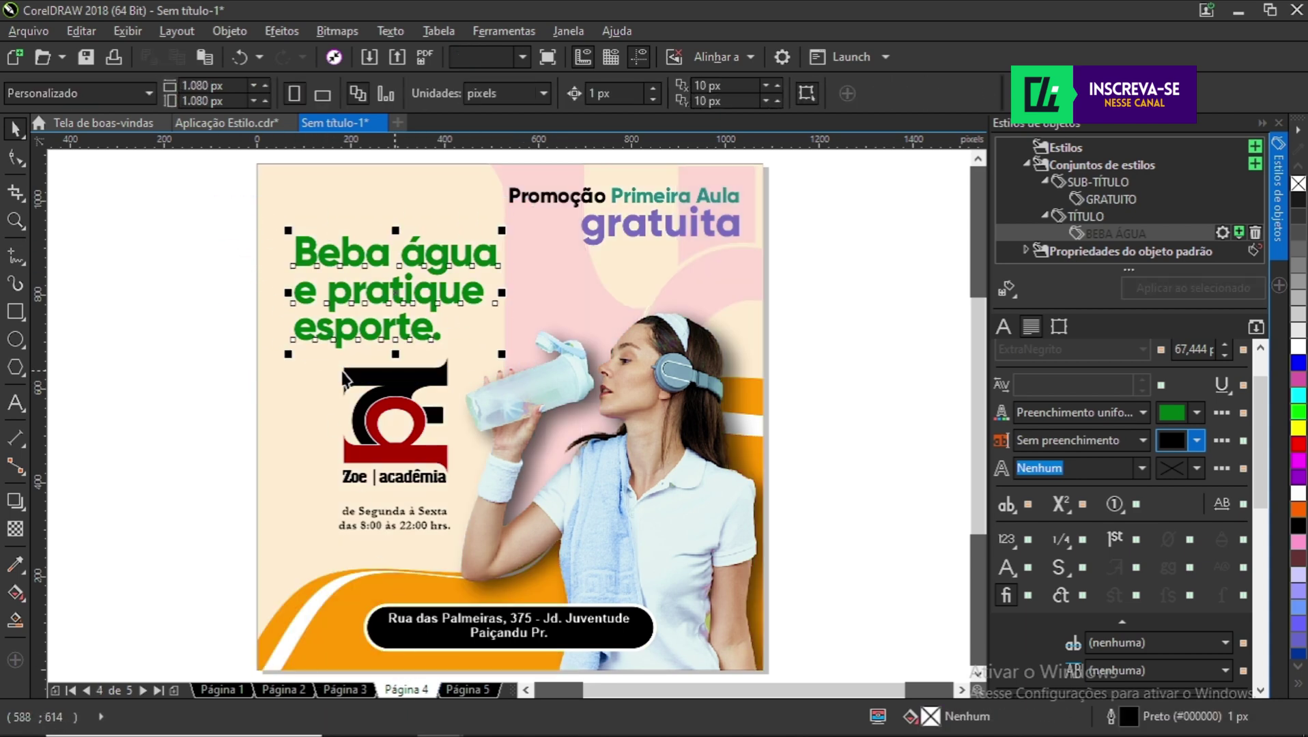
left_click(465, 695)
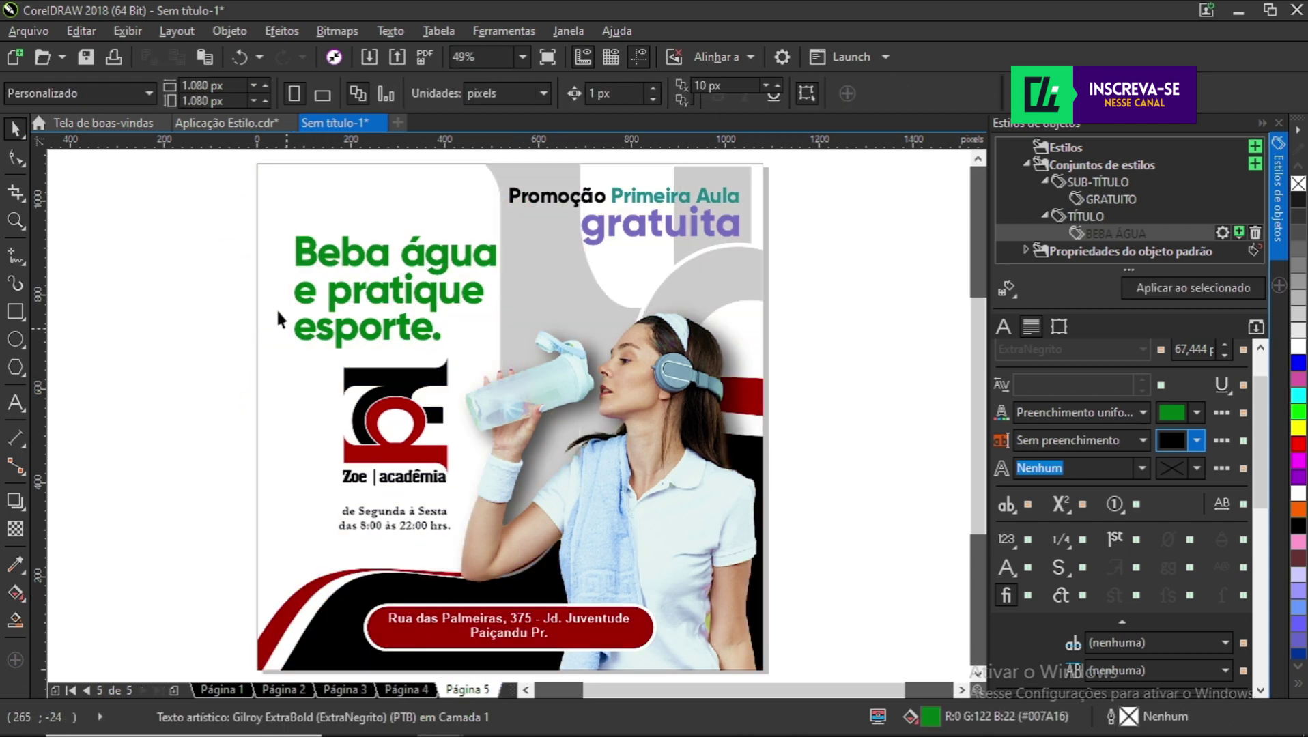
left_click_drag(211, 202, 526, 385)
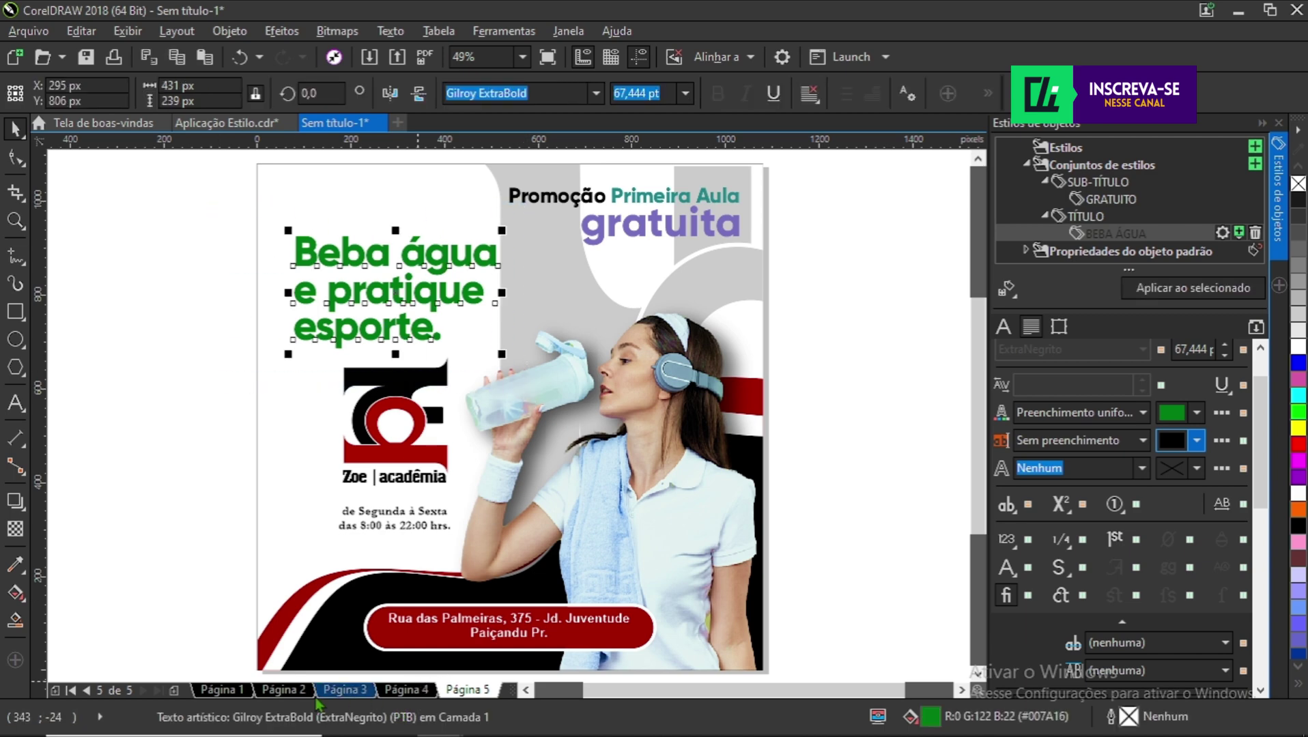
left_click(225, 691)
left_click(216, 591)
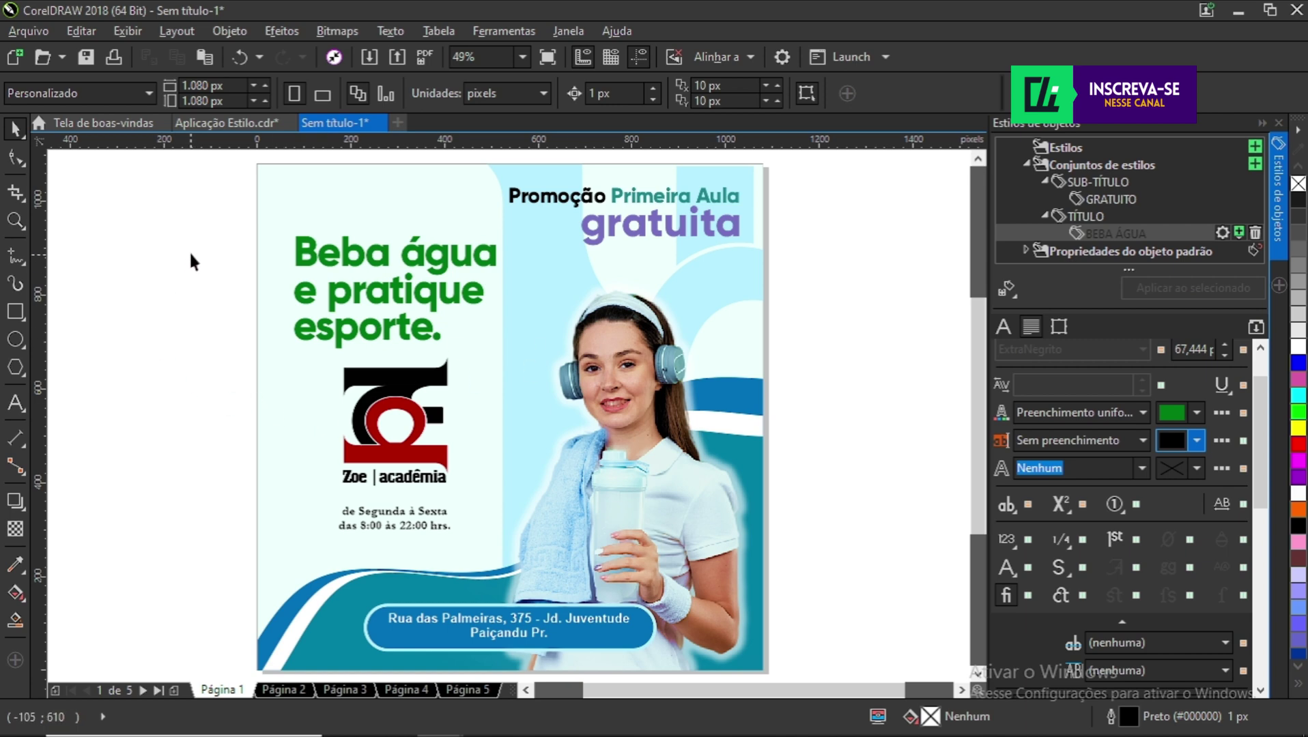
- Change the BEBA ÁGUA style's uniform text fill to crimson #B00248 (RGB 176, 2, 72)
left_click_drag(206, 226, 529, 371)
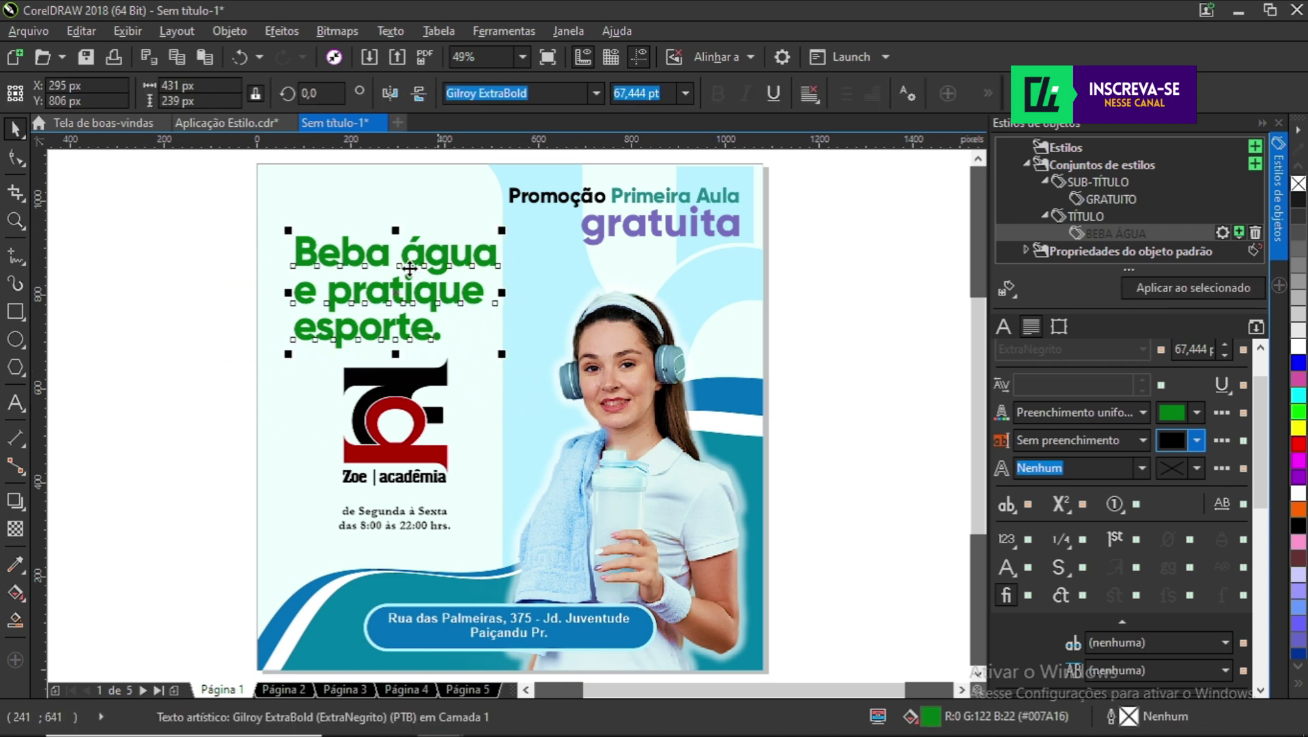
left_click(946, 399)
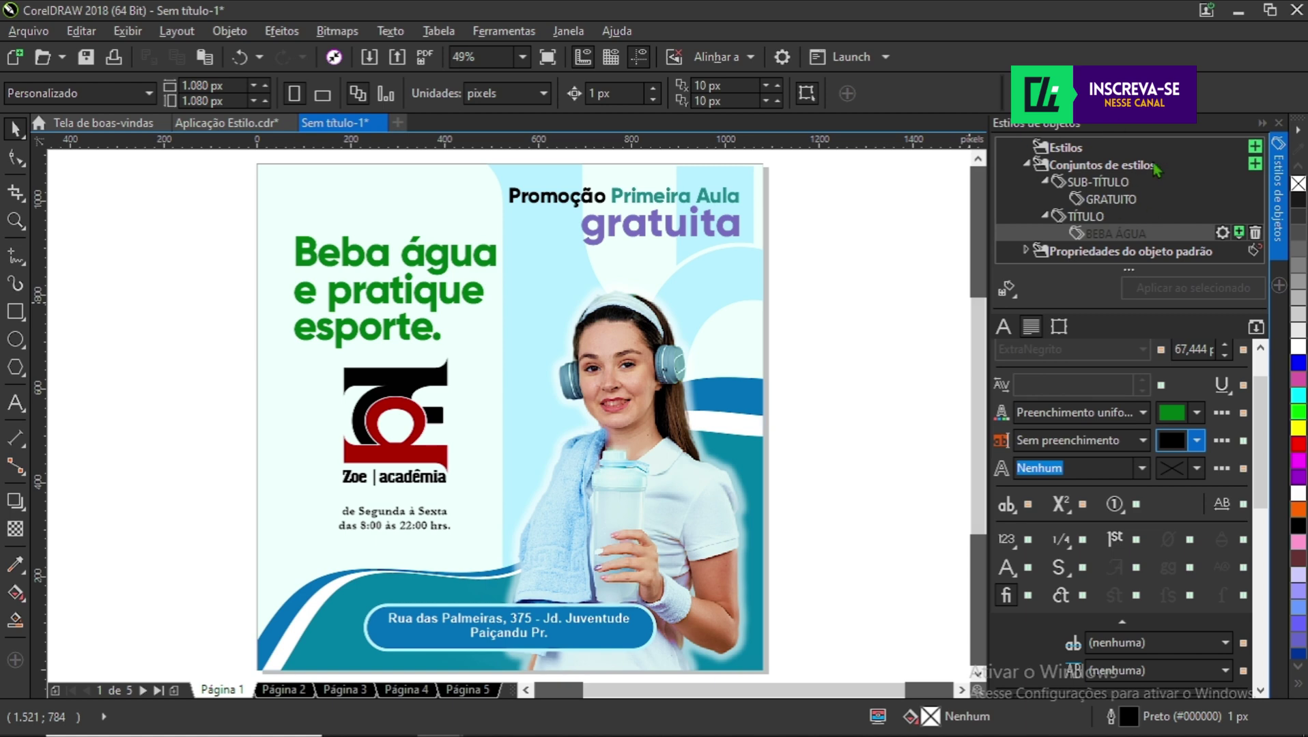
left_click(1106, 231)
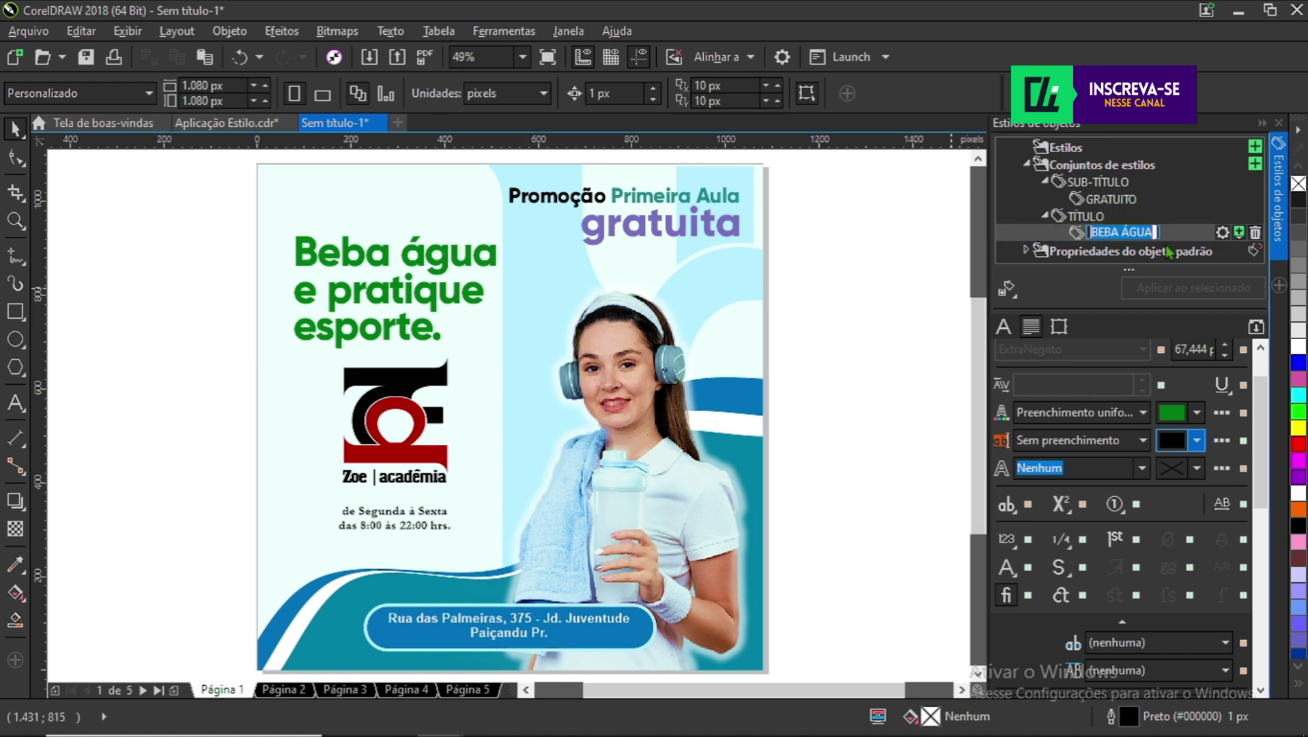
left_click(1127, 233)
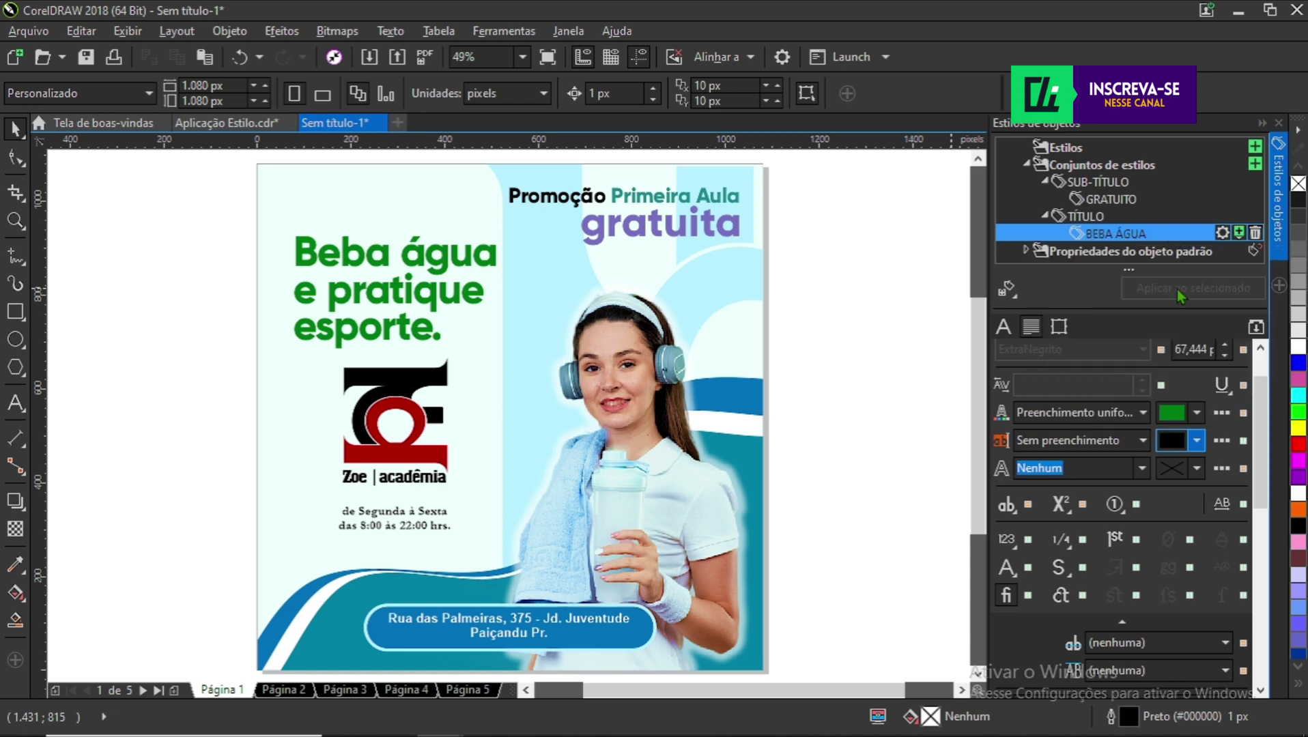
left_click(1196, 412)
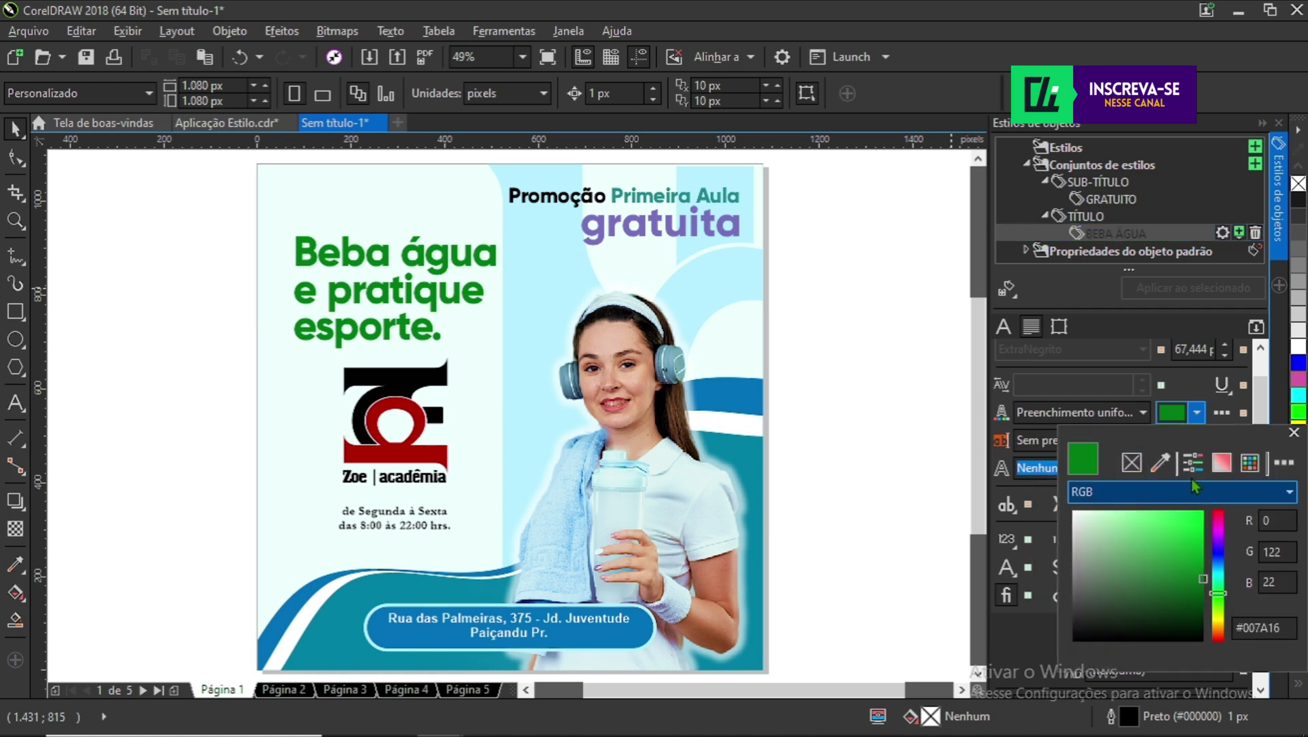
left_click_drag(1192, 451, 888, 250)
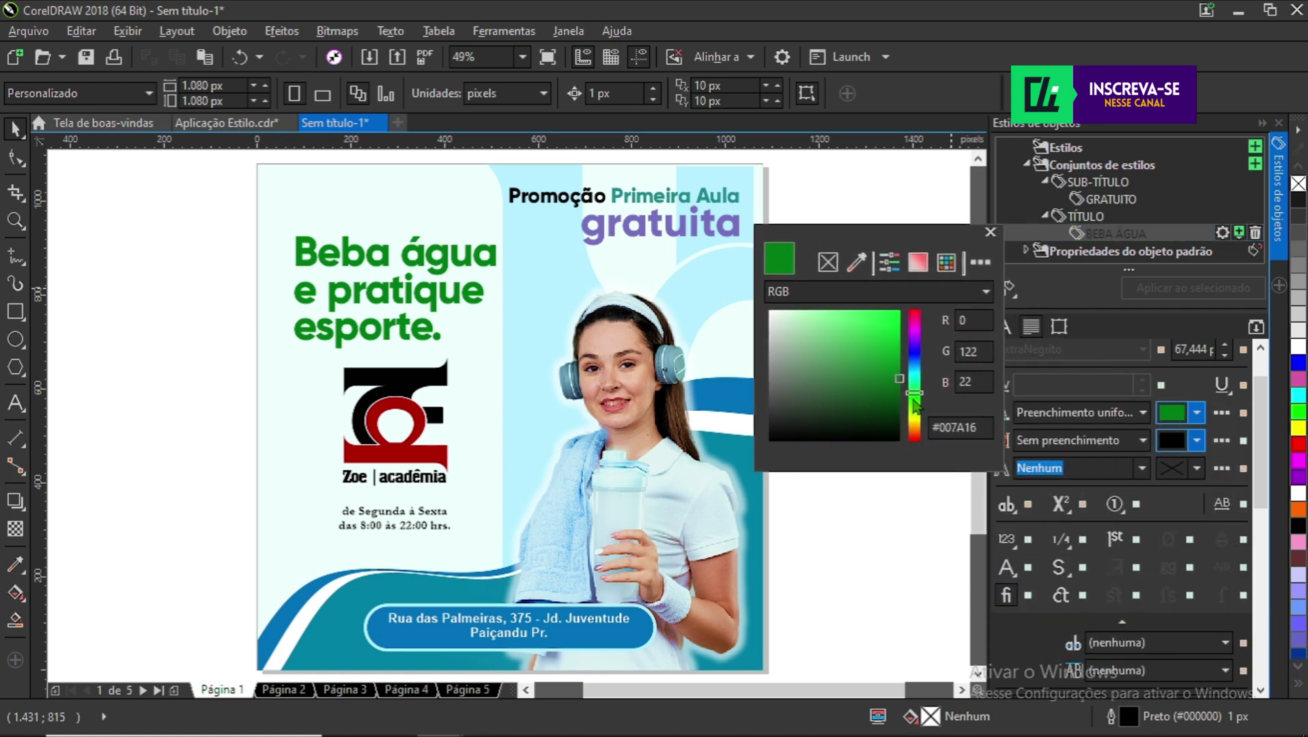
left_click_drag(914, 404, 922, 320)
left_click_drag(897, 371, 897, 353)
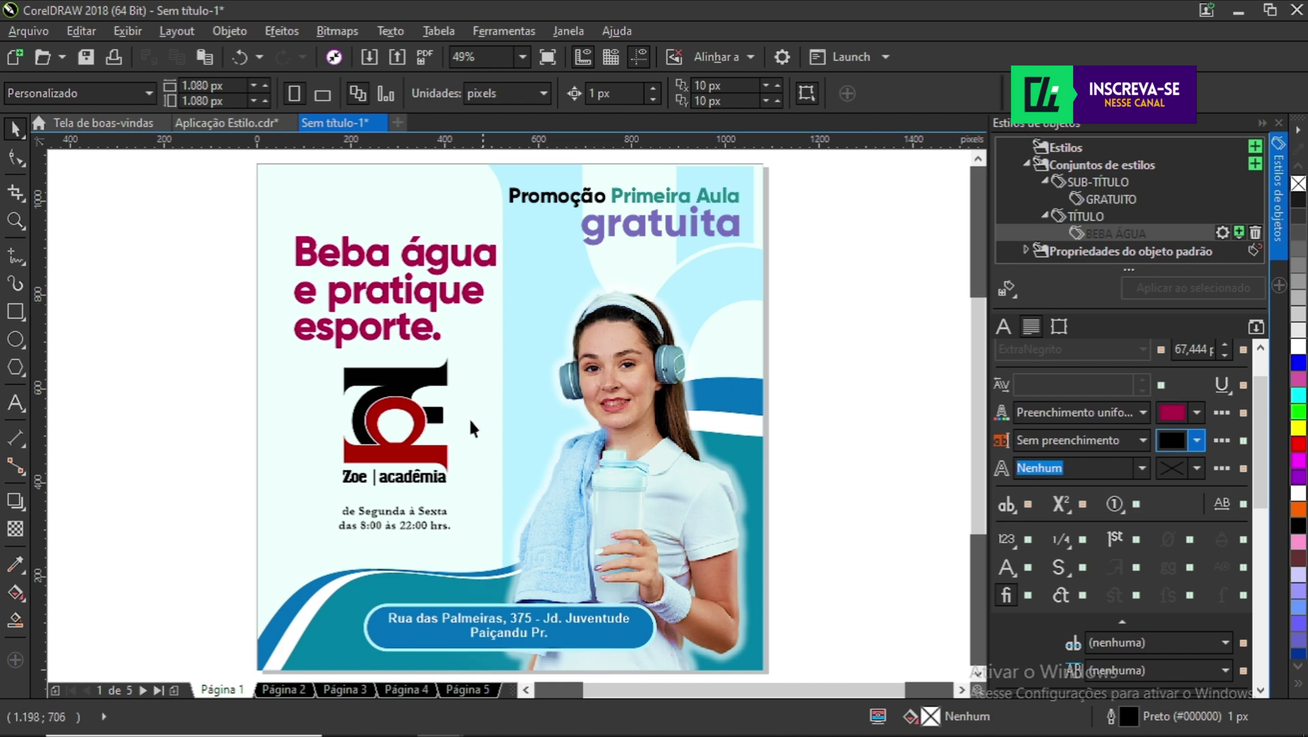
- Compare the headline's color across pages 2 to 5, return to page 1 and widen the page tab area
left_click(283, 690)
left_click(345, 689)
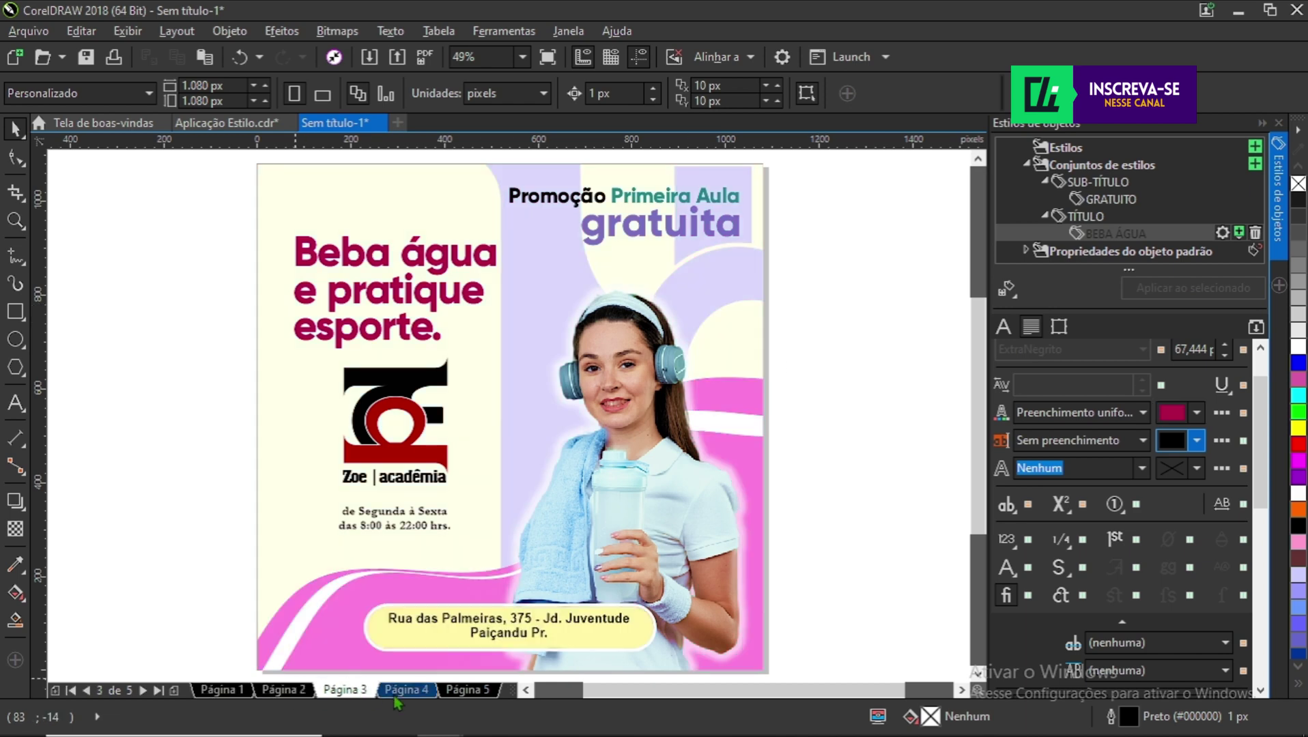
left_click(402, 694)
left_click(465, 696)
left_click(351, 693)
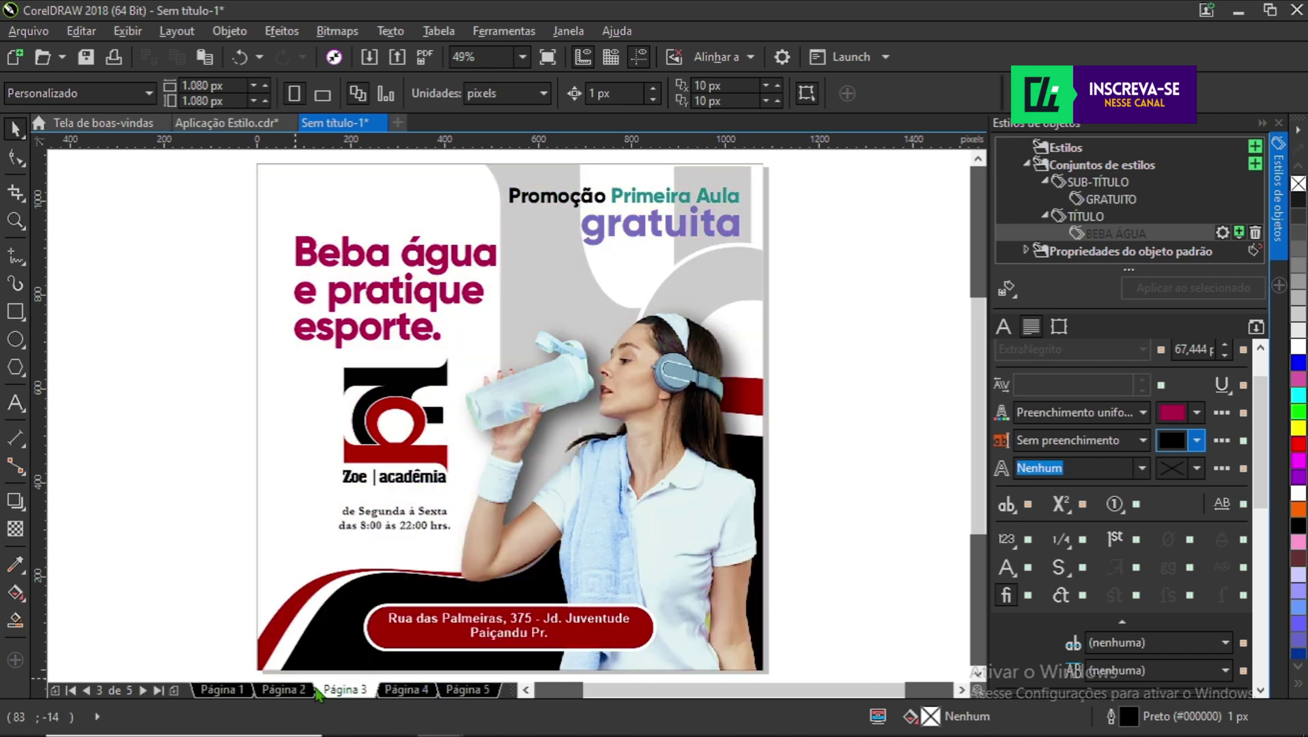
left_click(276, 691)
left_click(220, 691)
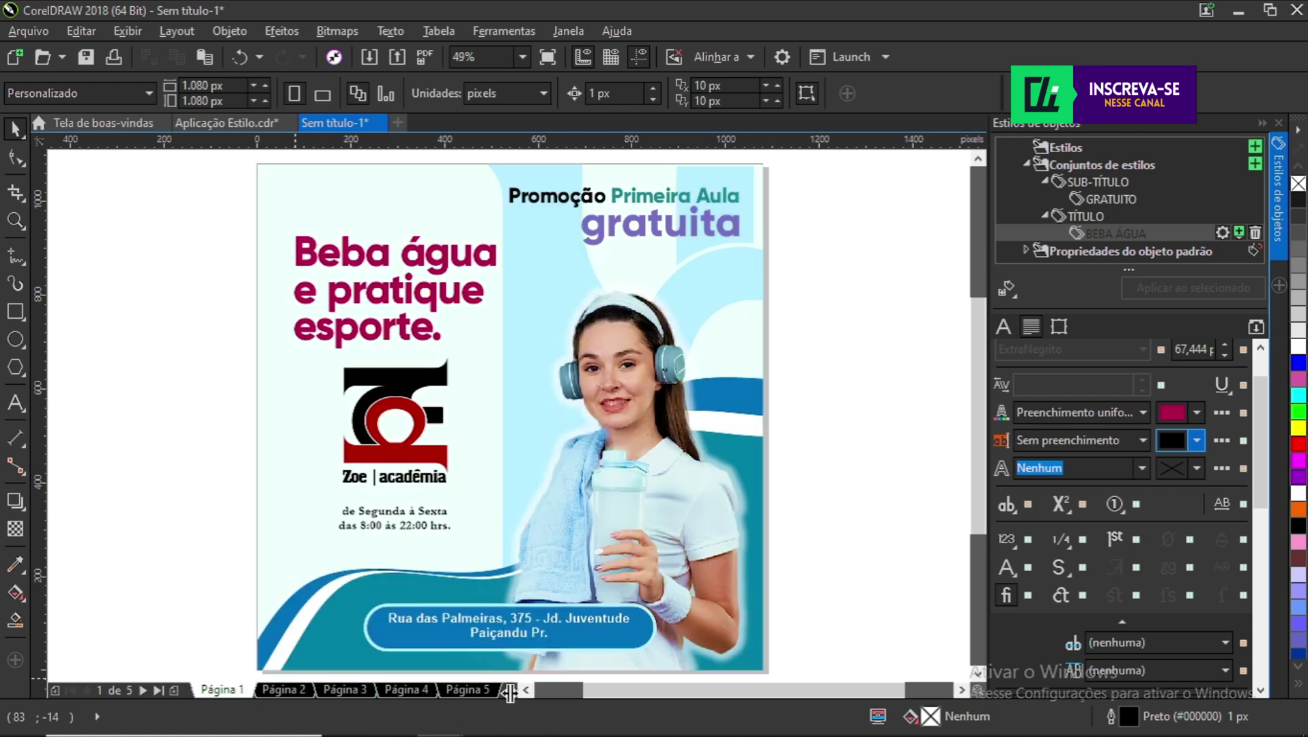
left_click_drag(509, 692, 731, 692)
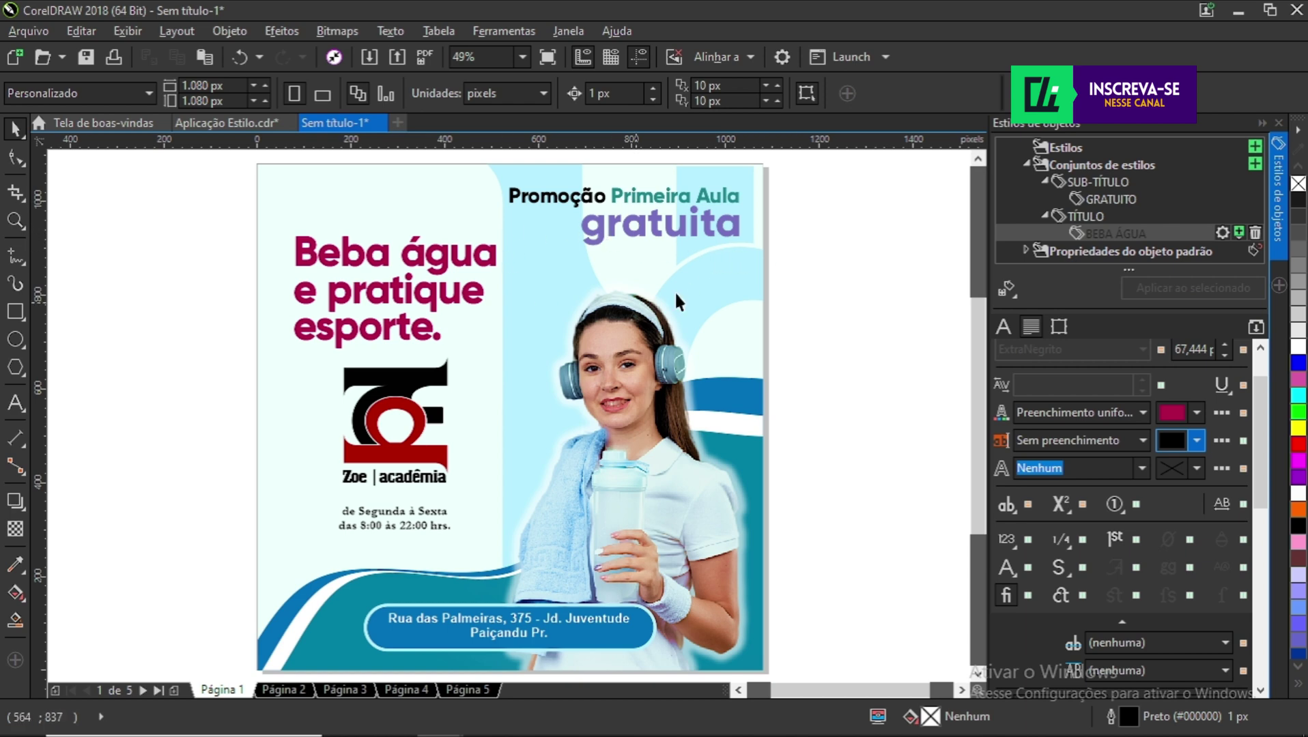
- Change the uniform text fill of the GRATUITO style in the SUB-TÍTULO set to orange (C0 M53 Y93 K0)
left_click(655, 231)
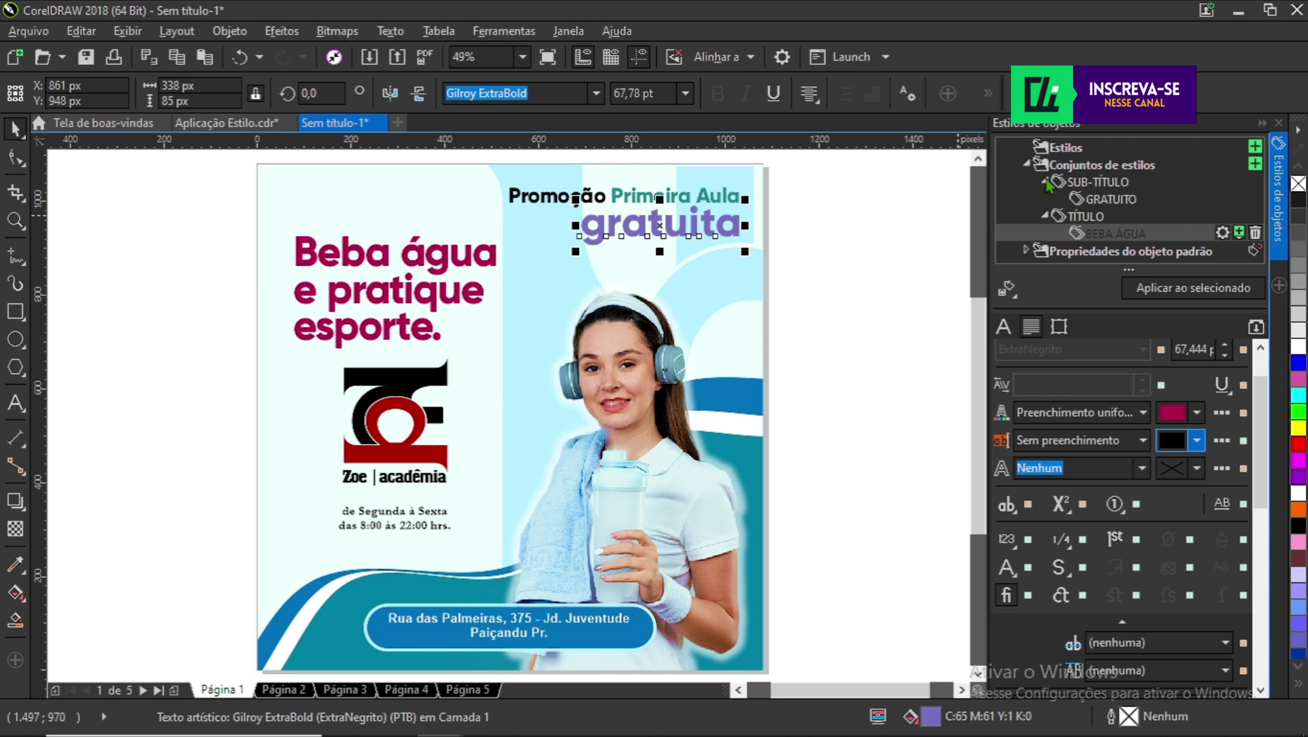
left_click(1111, 184)
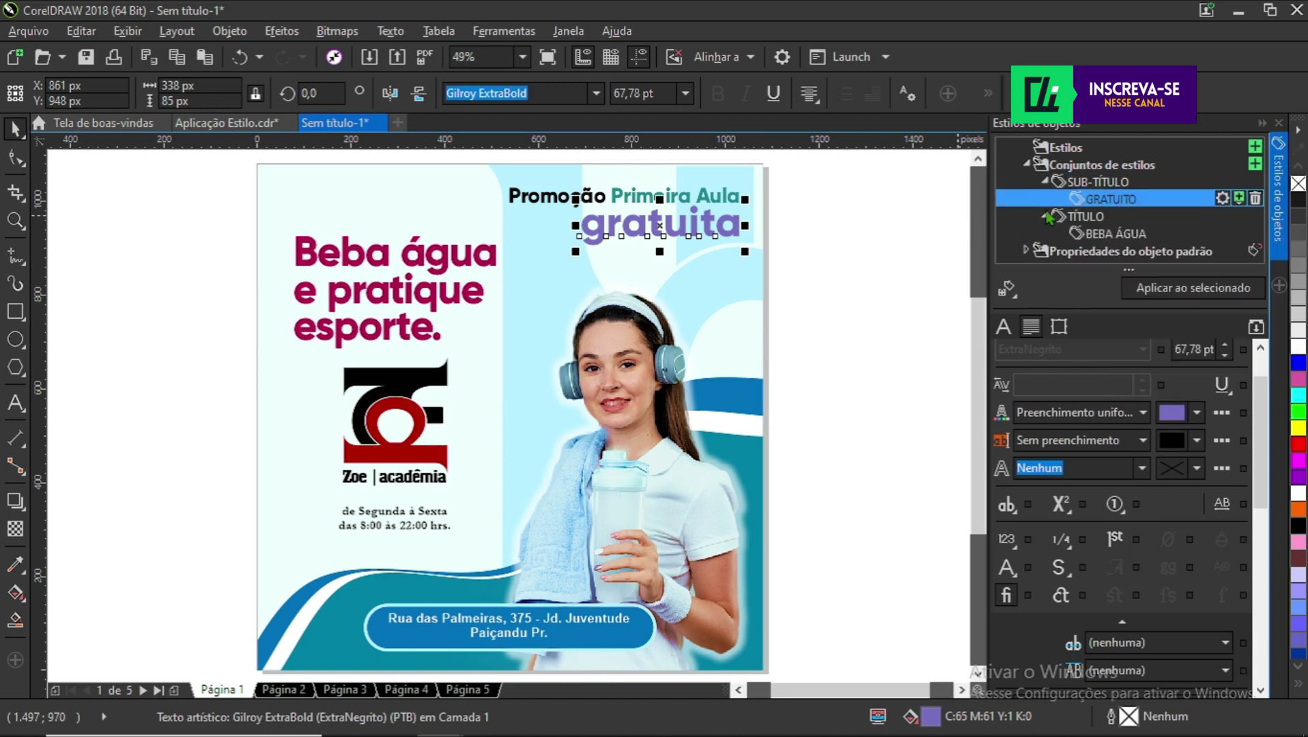
left_click(837, 259)
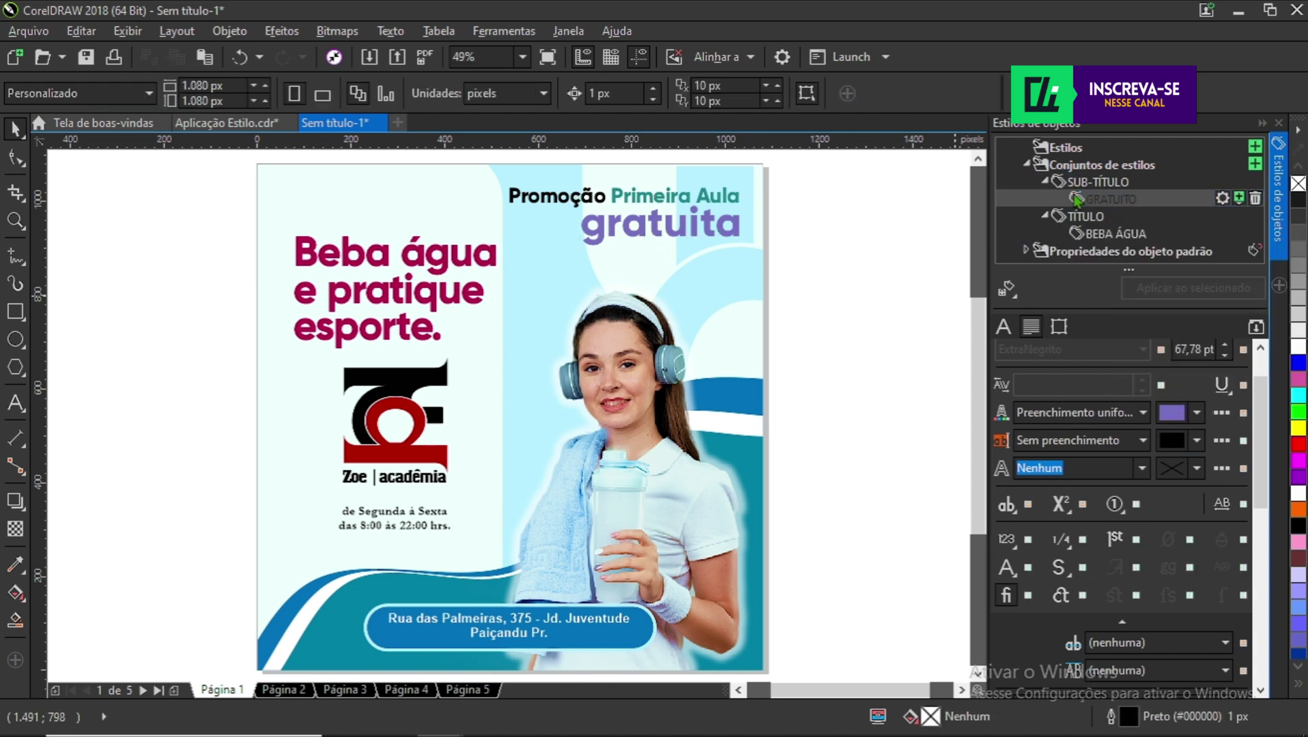
left_click(1116, 199)
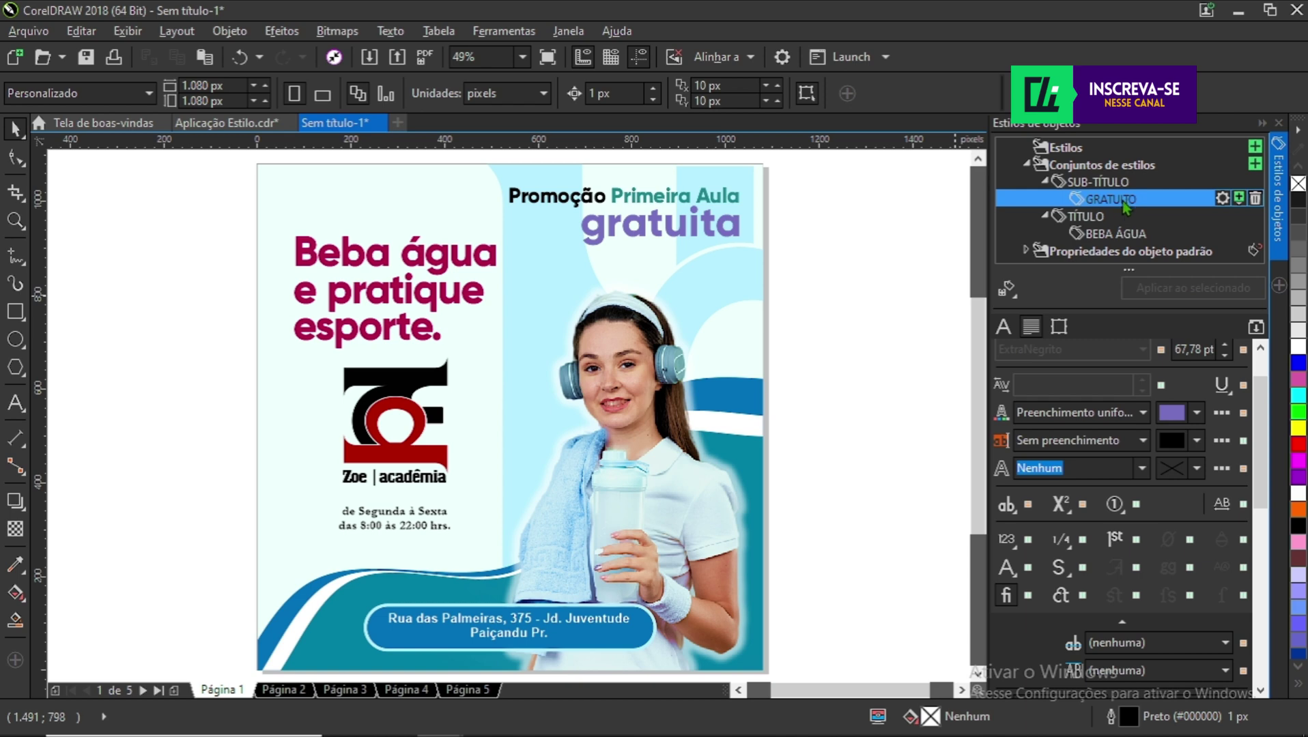
left_click(1198, 415)
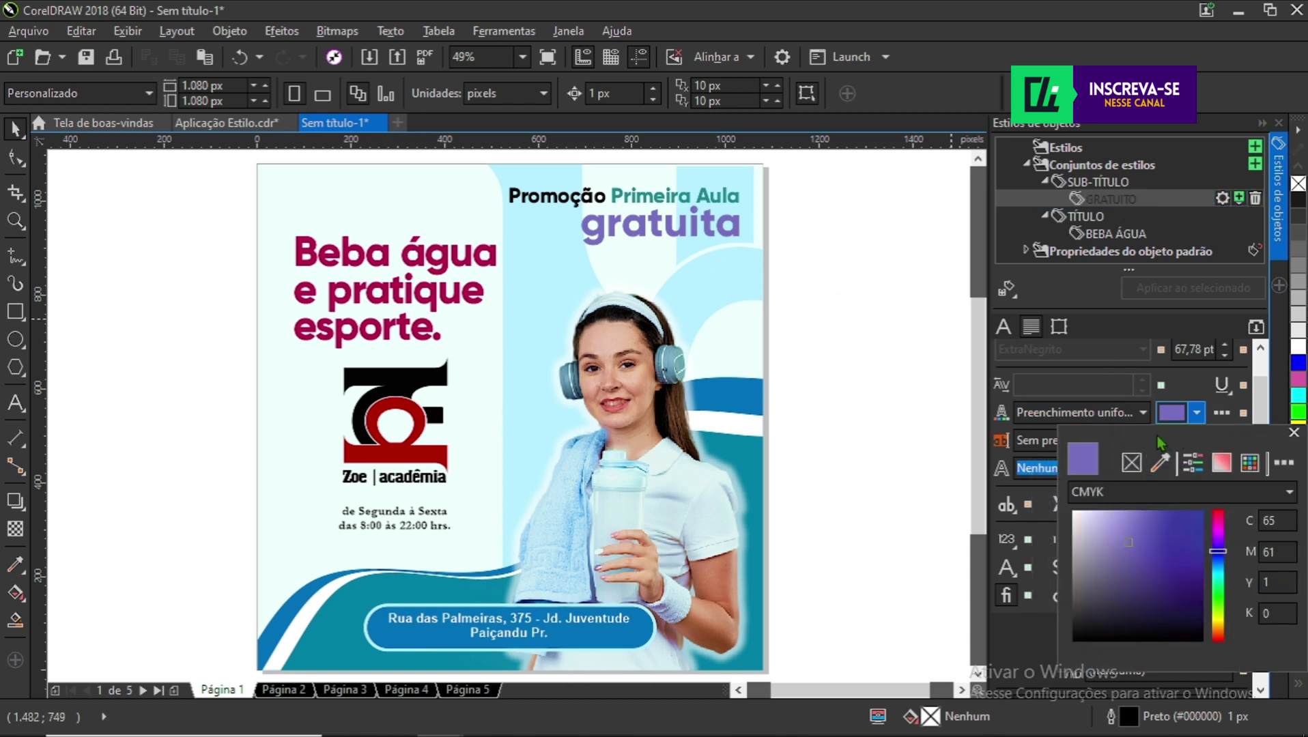
left_click_drag(1157, 437, 860, 181)
left_click(902, 254)
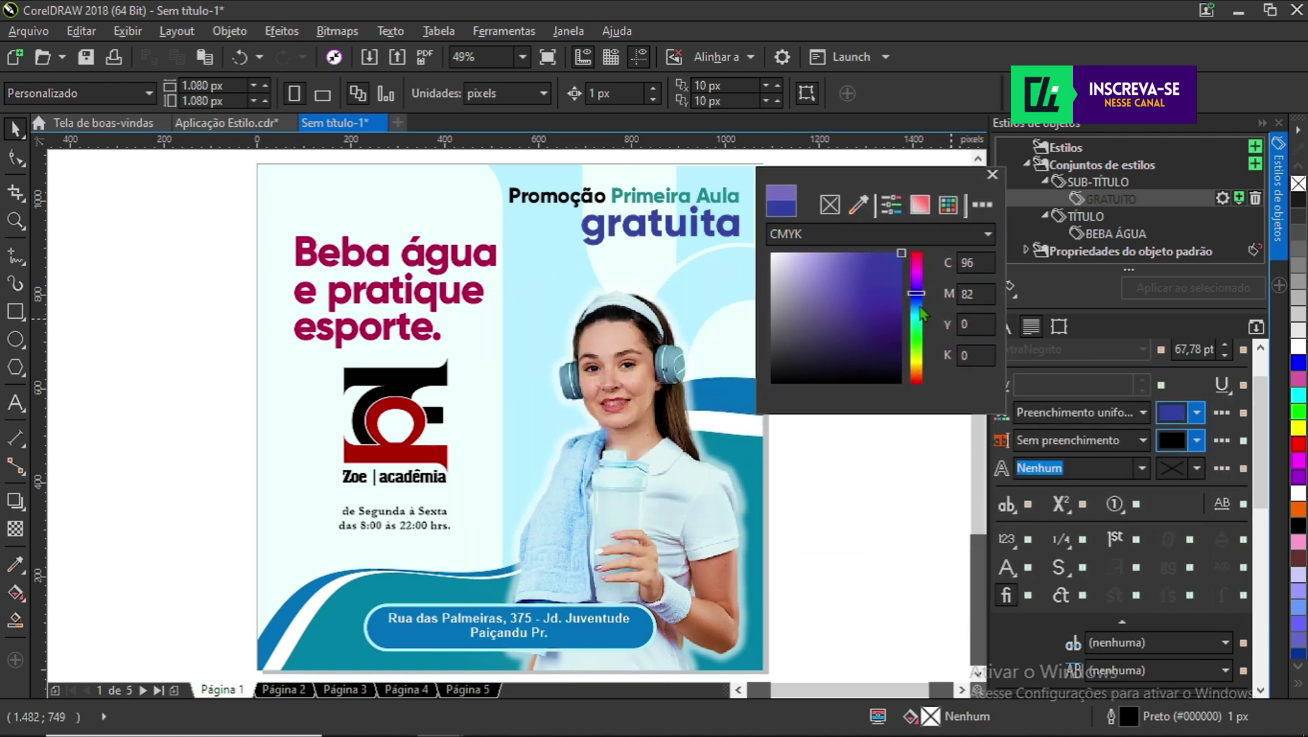
left_click_drag(918, 302, 918, 372)
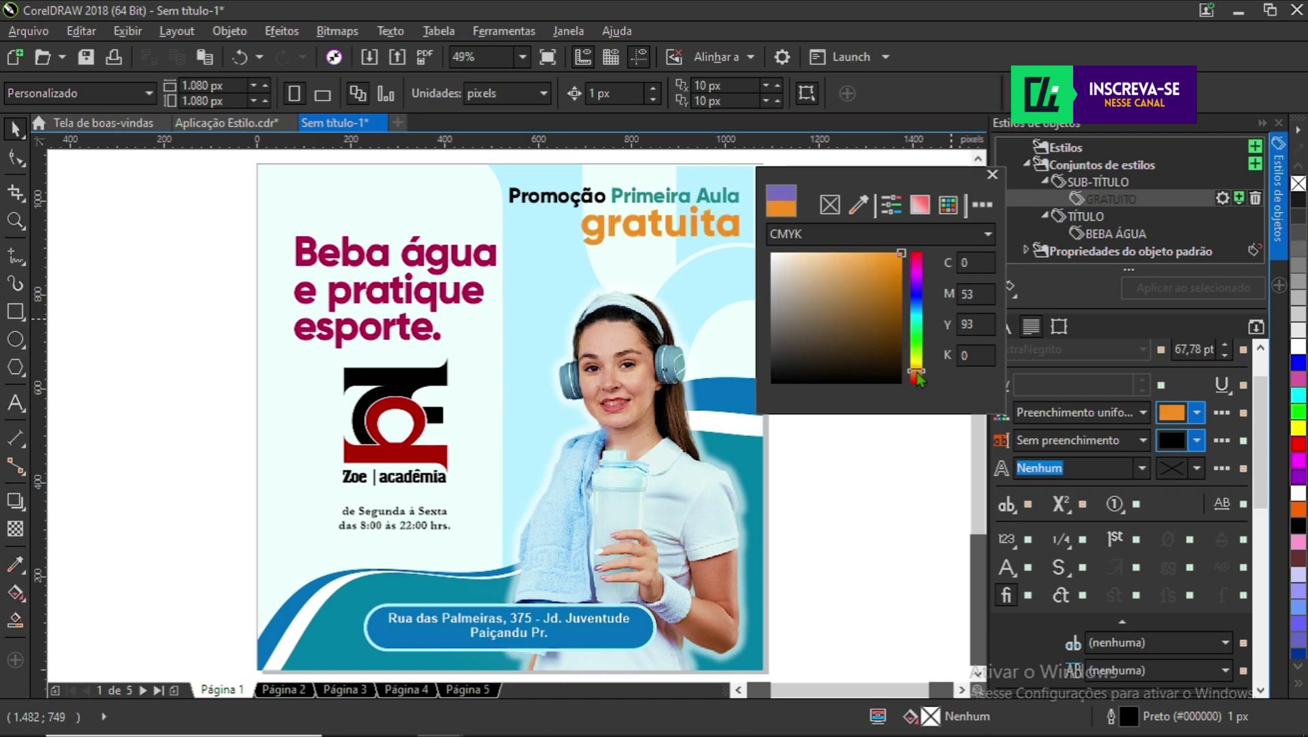
left_click(828, 476)
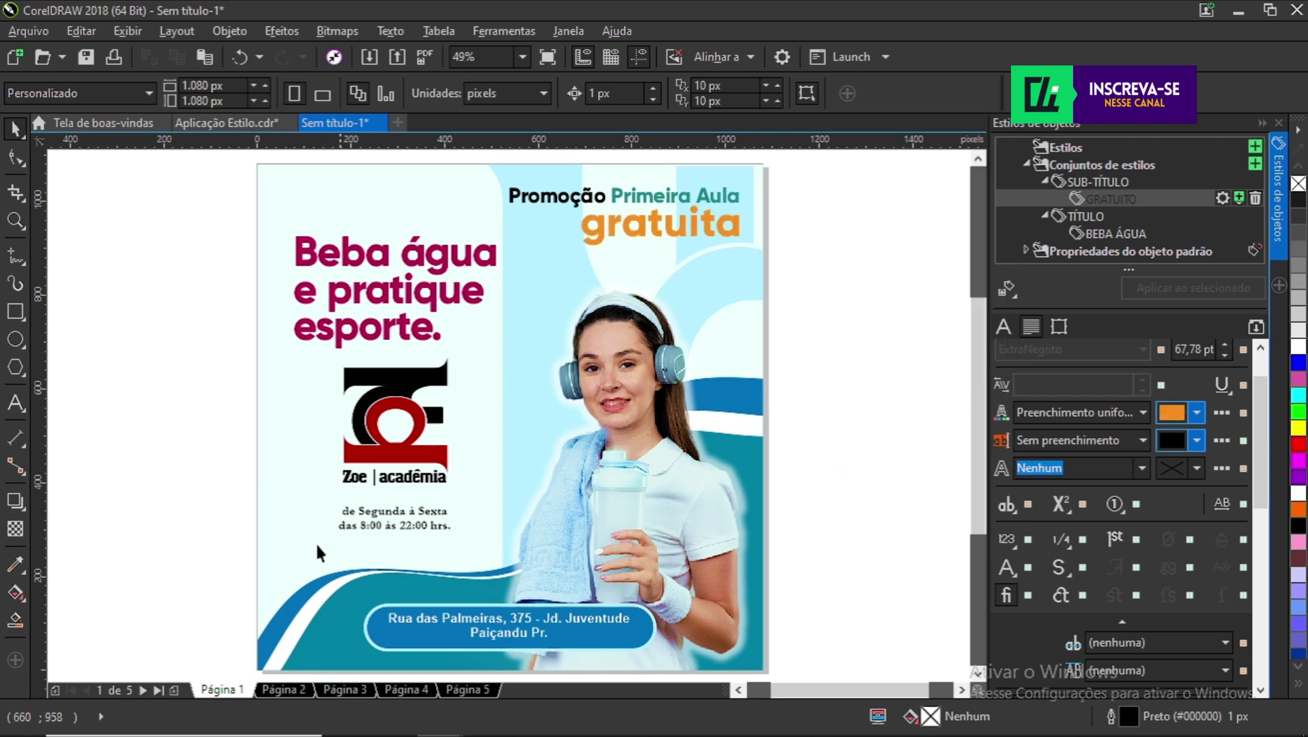
- Examine the "gratuita" text on pages 2 to 5 and return to page 1
left_click(284, 691)
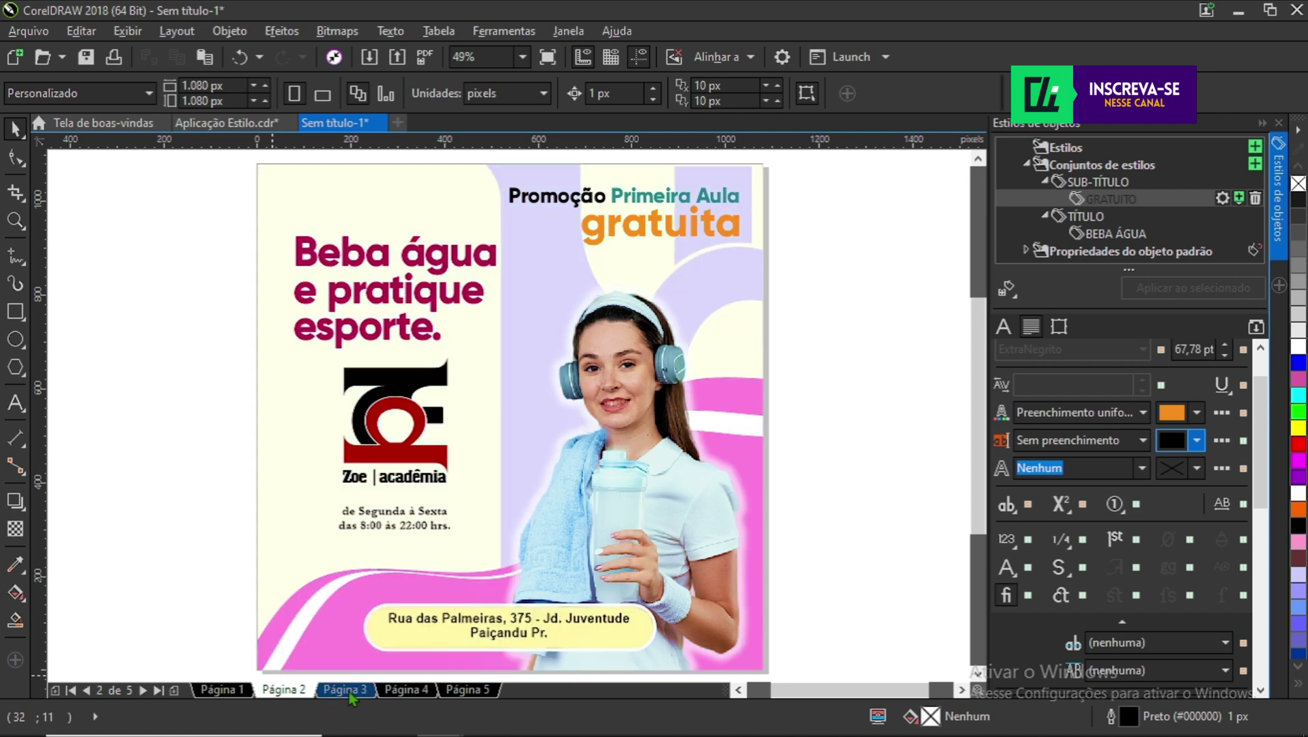
left_click(345, 691)
left_click(405, 693)
left_click(467, 692)
left_click(239, 692)
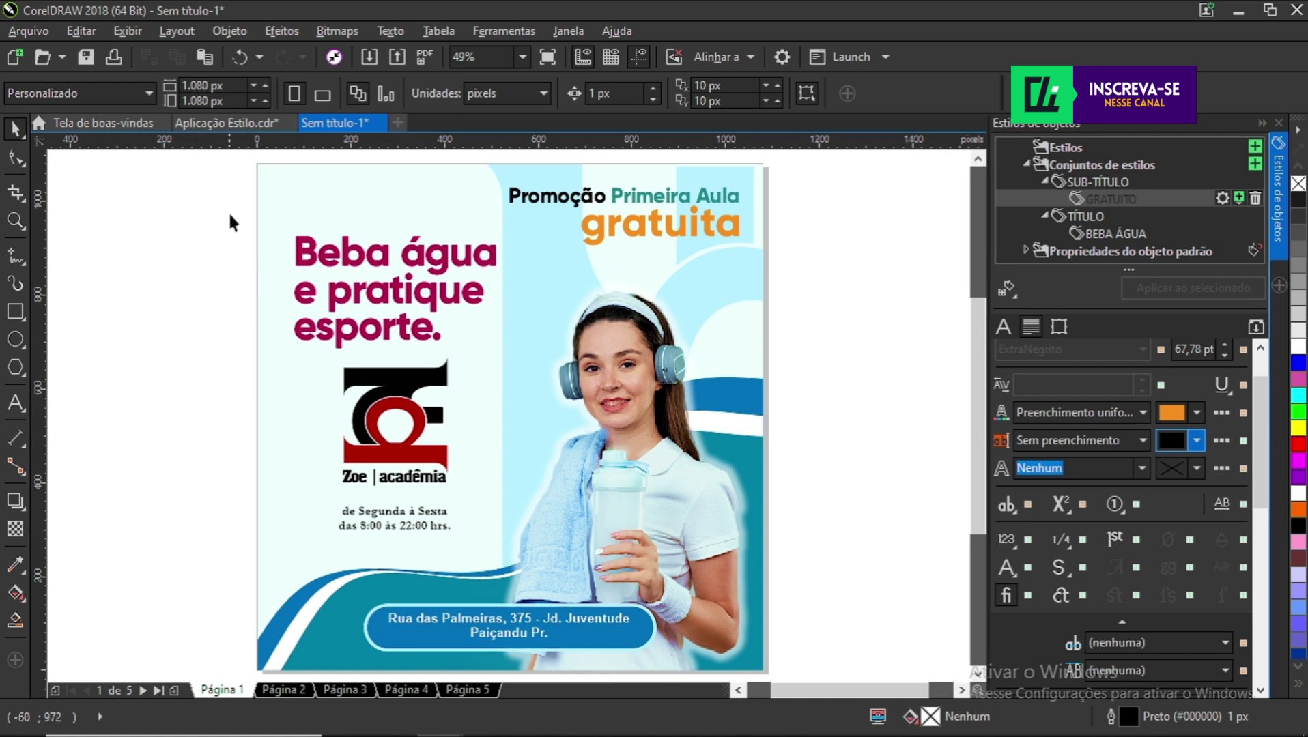
- Set the font of the BEBA ÁGUA style in the TÍTULO set to Gloucester MT Extra Condensed
left_click_drag(228, 210, 498, 389)
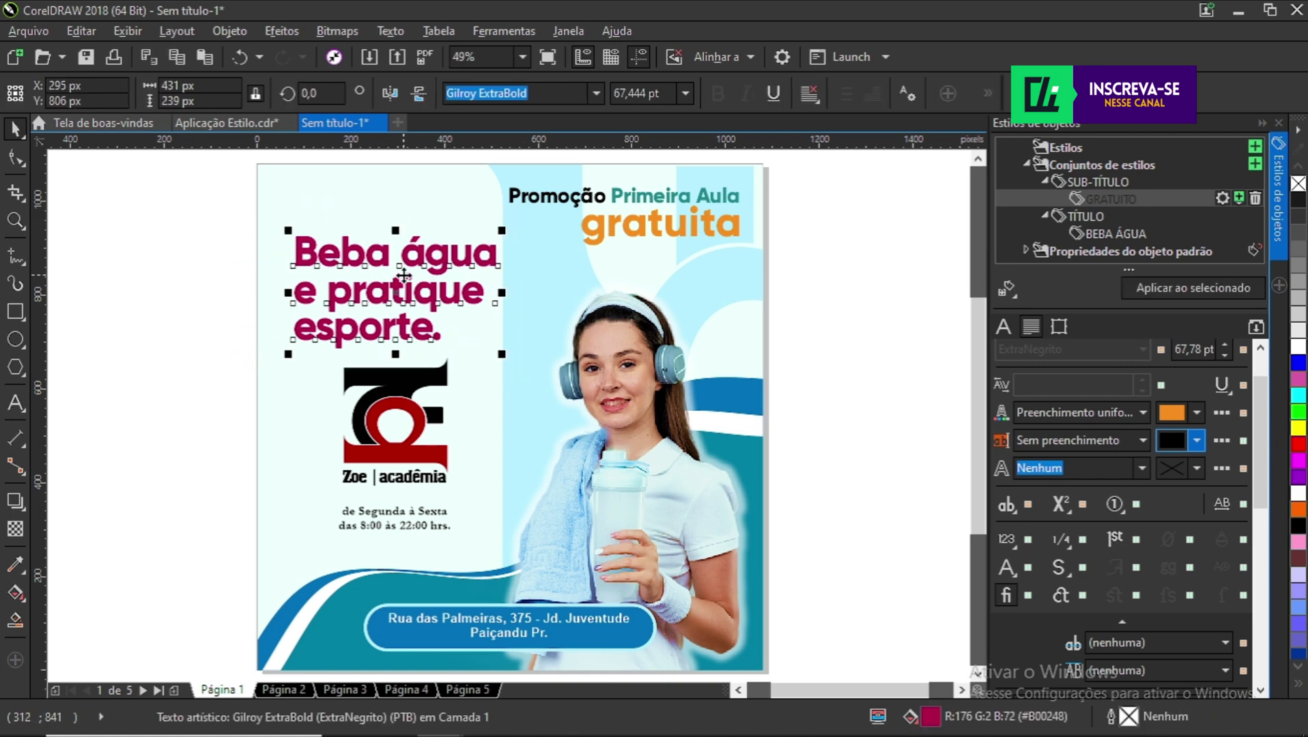
left_click(818, 364)
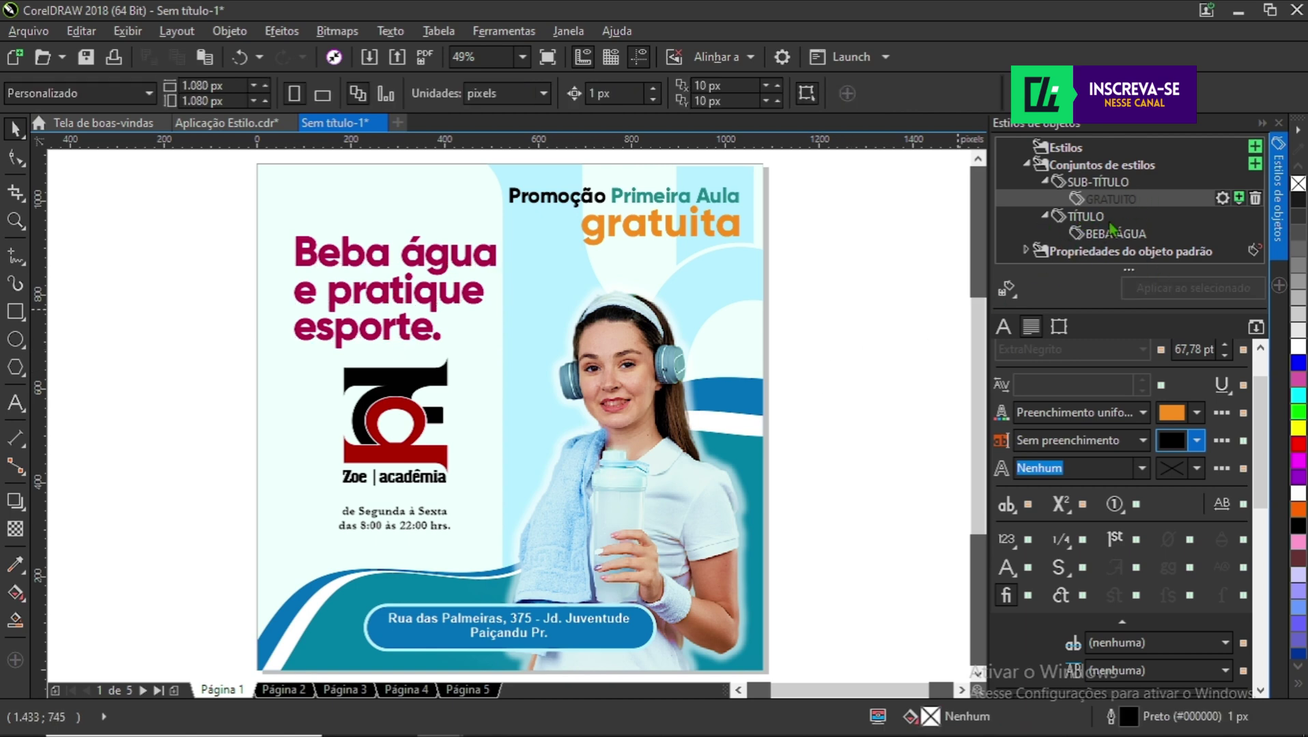
left_click(1100, 217)
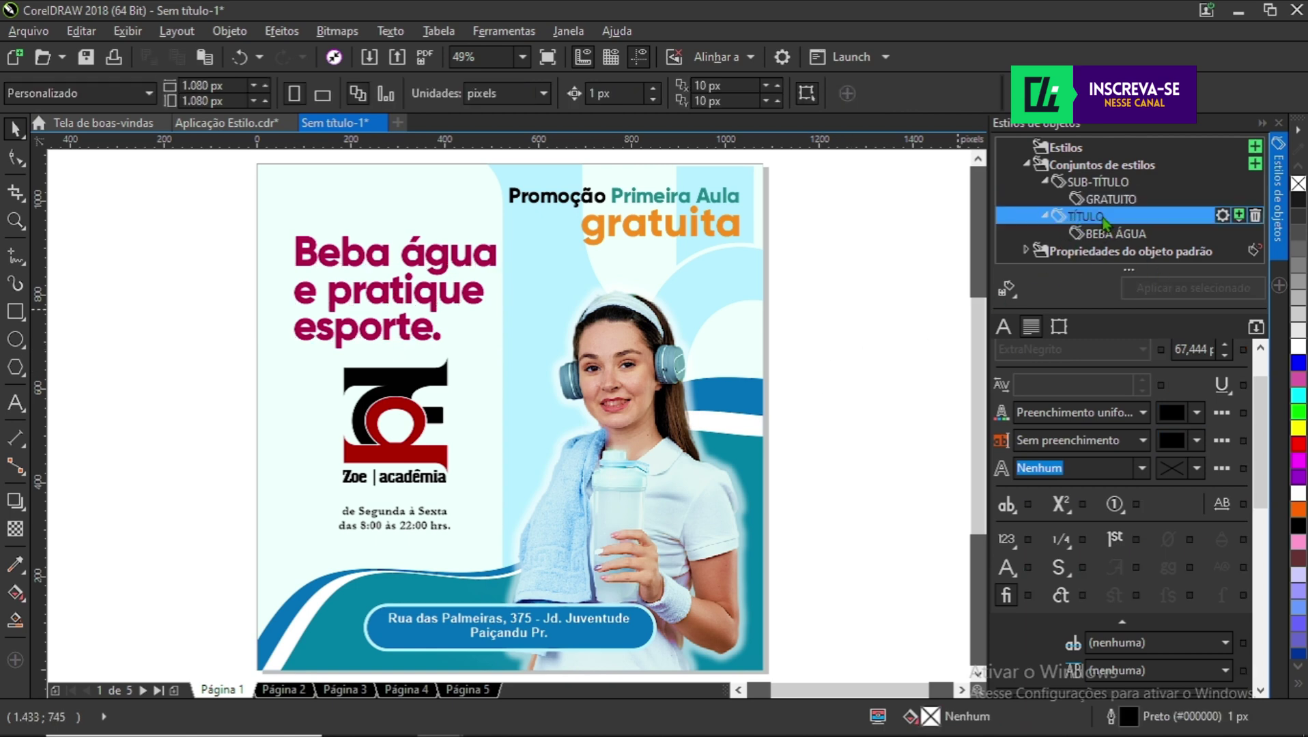
left_click(1166, 235)
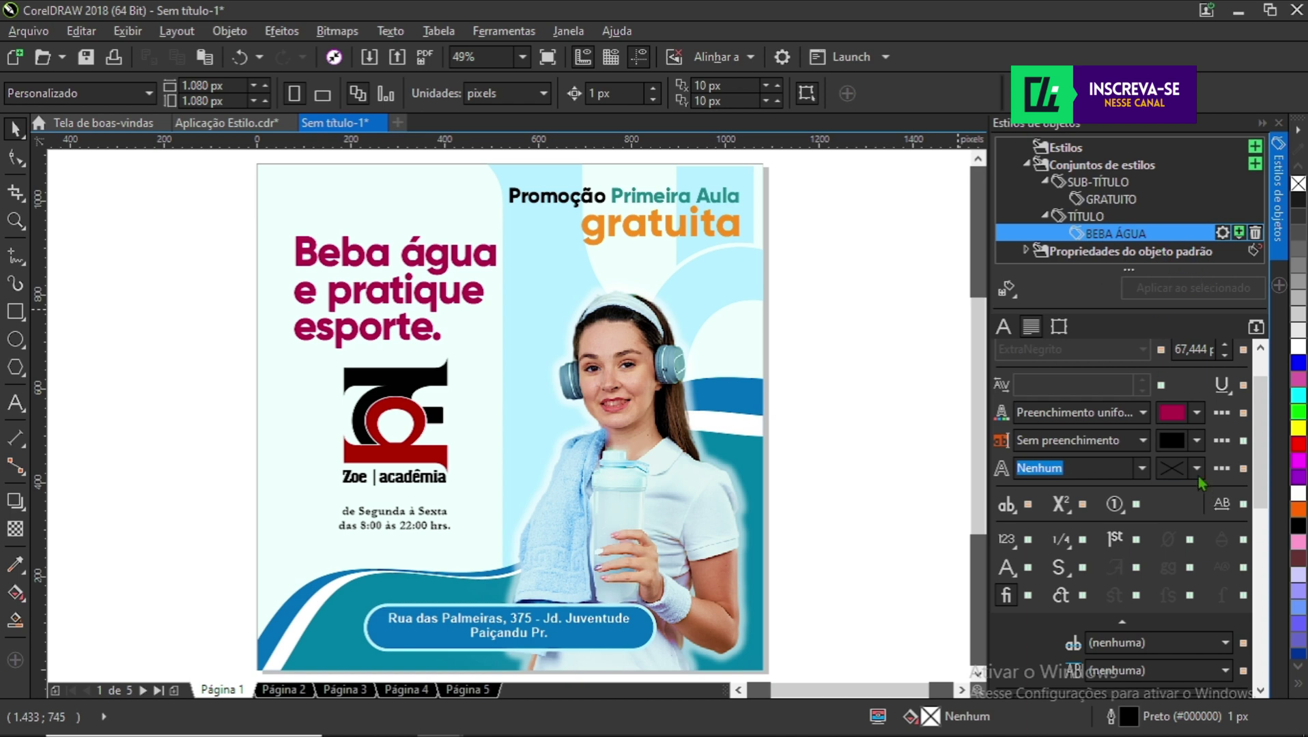
scroll(1108, 407, "up", 2)
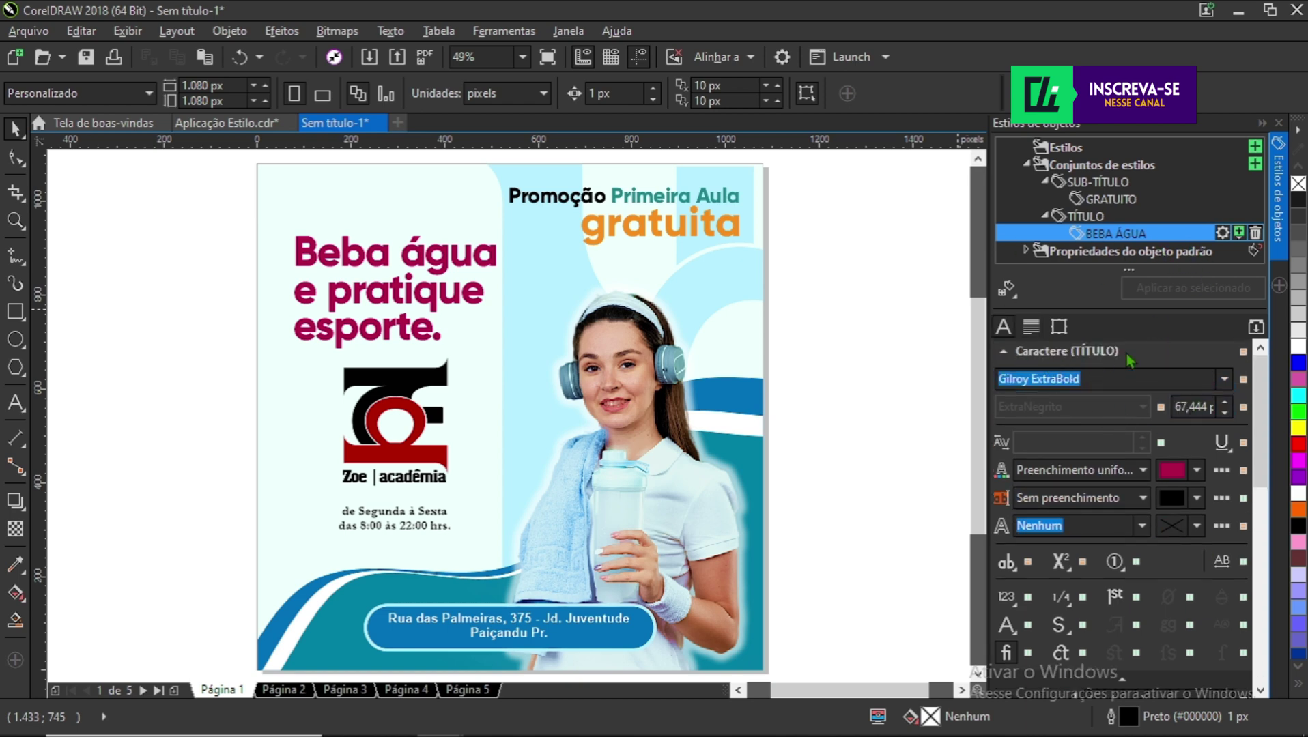
left_click(1225, 387)
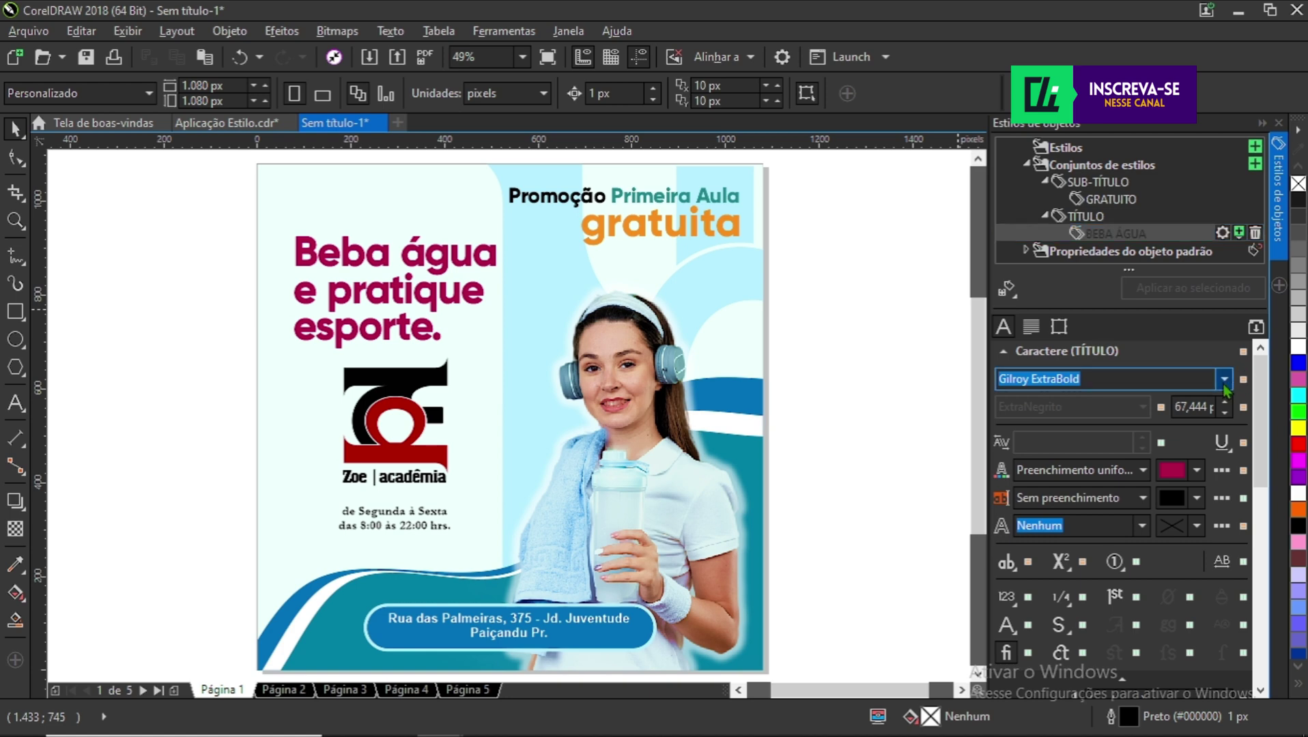
left_click(1225, 382)
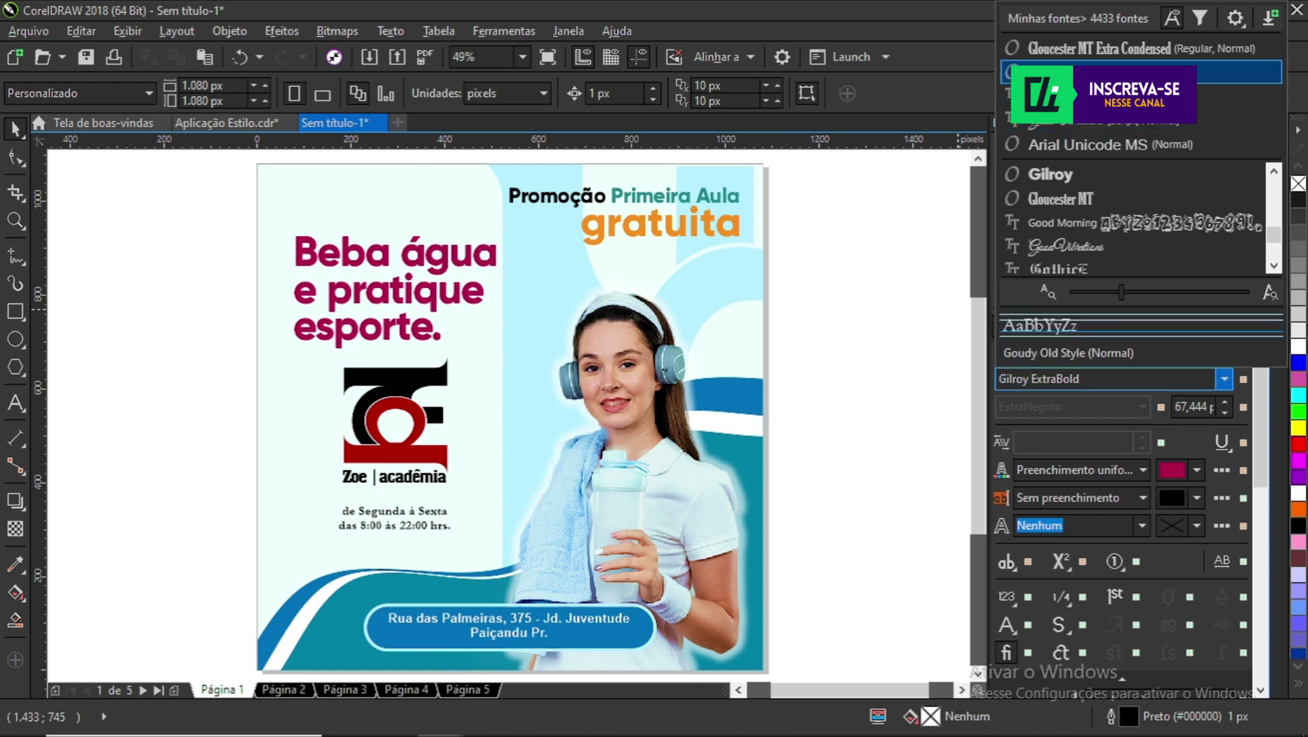
left_click(1069, 49)
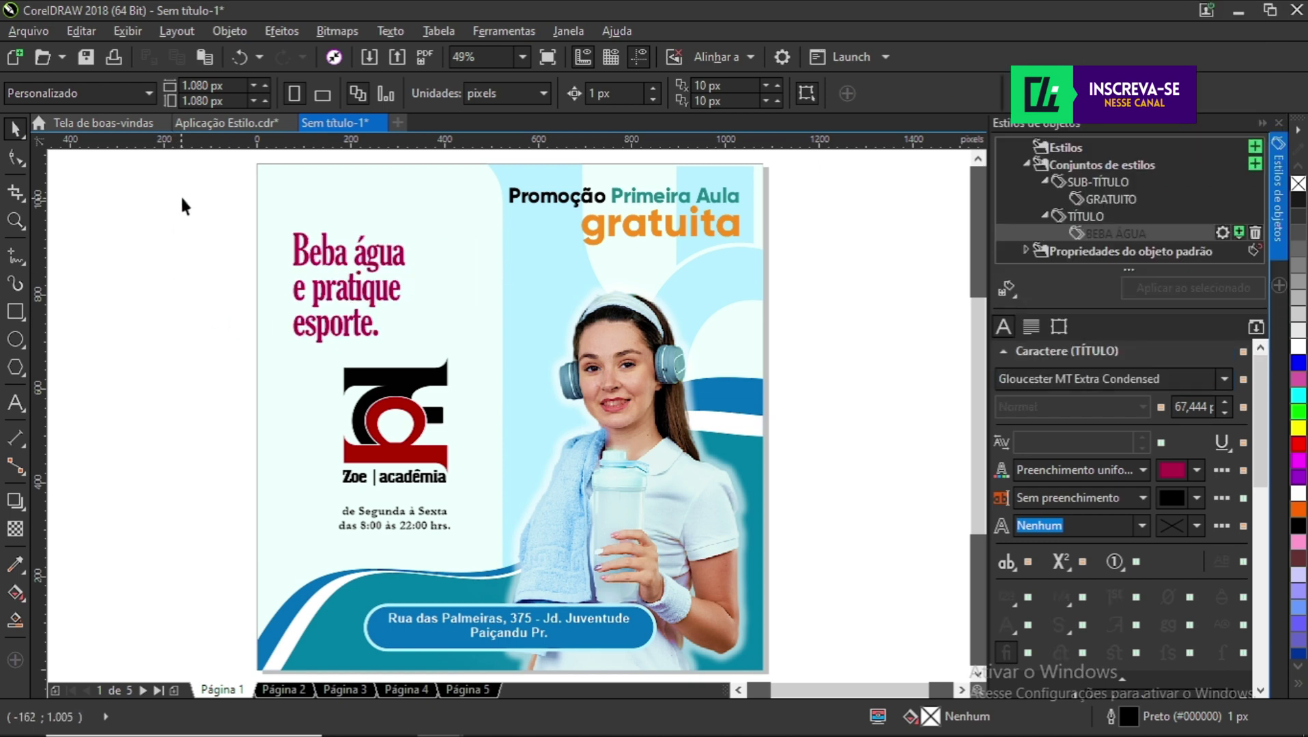
- Examine the "Beba água" headline on pages 2 to 5, return to page 1 and inspect its placement above the logo up close
left_click_drag(184, 187, 444, 314)
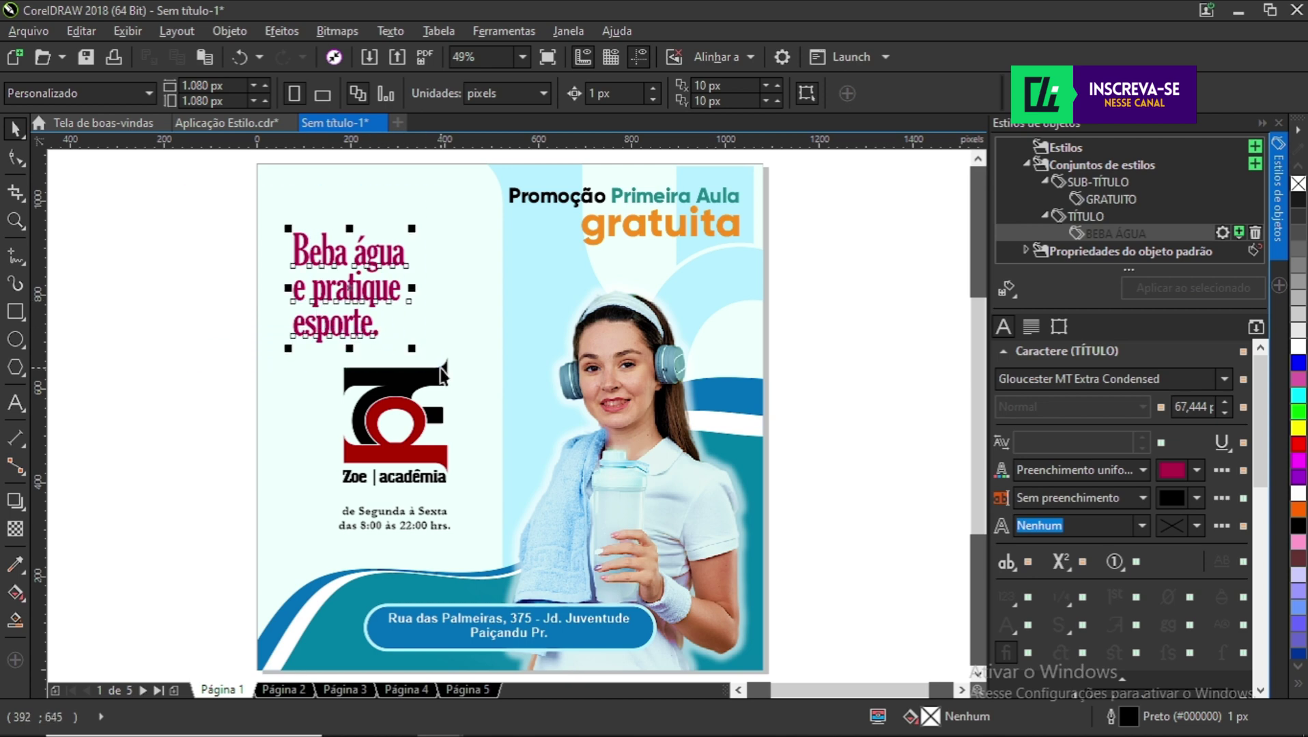
left_click(184, 372)
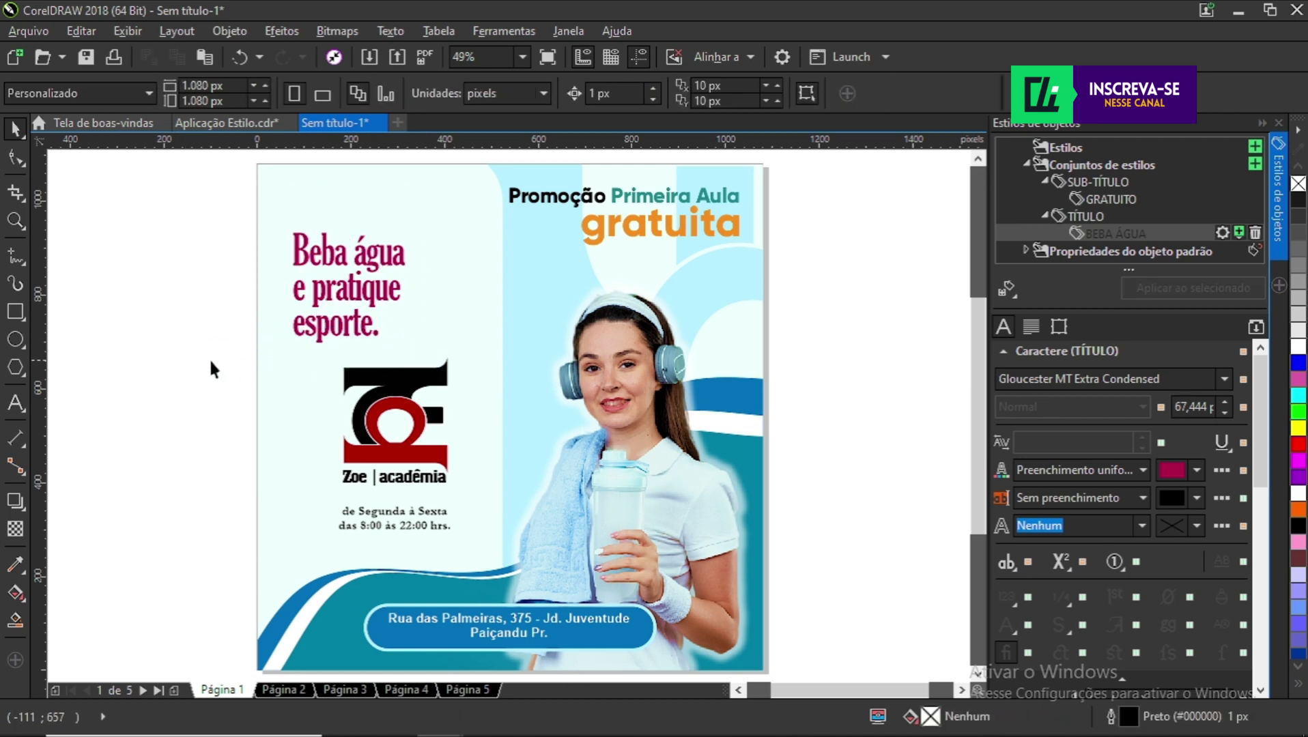
left_click(283, 690)
left_click(345, 691)
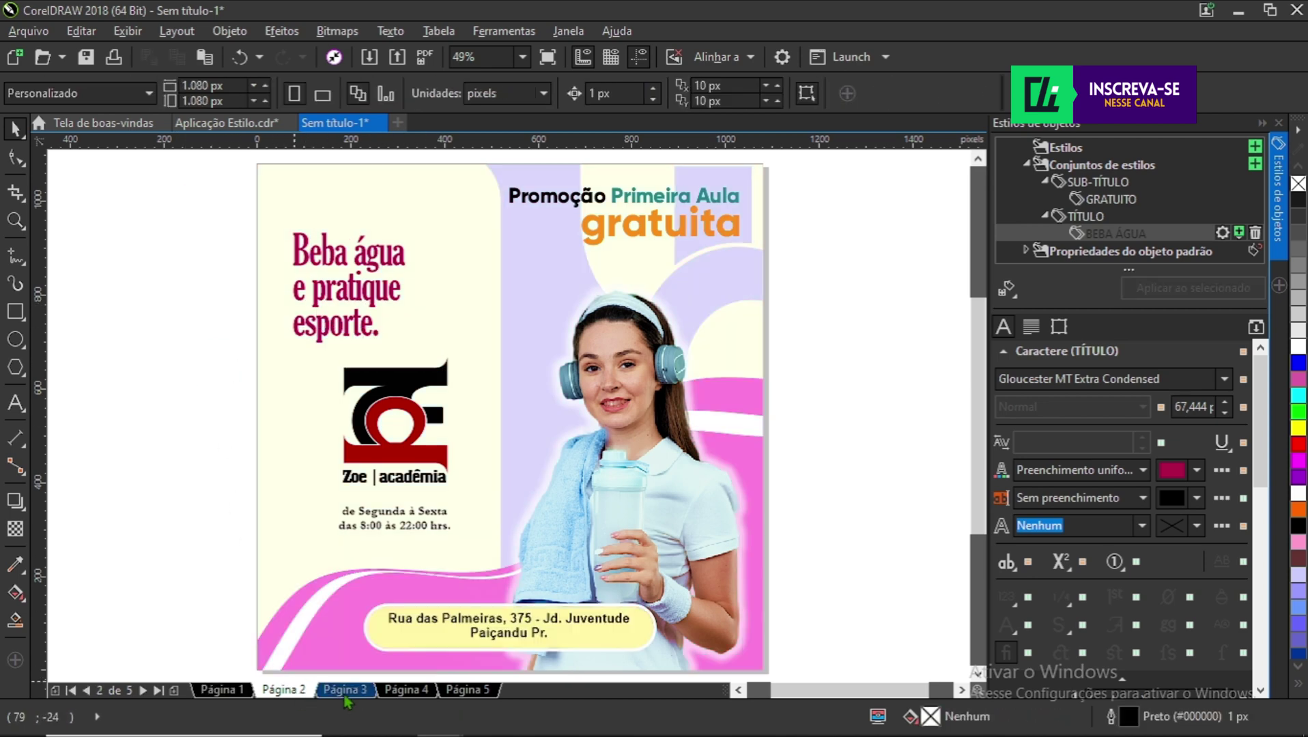
left_click(419, 694)
left_click(466, 695)
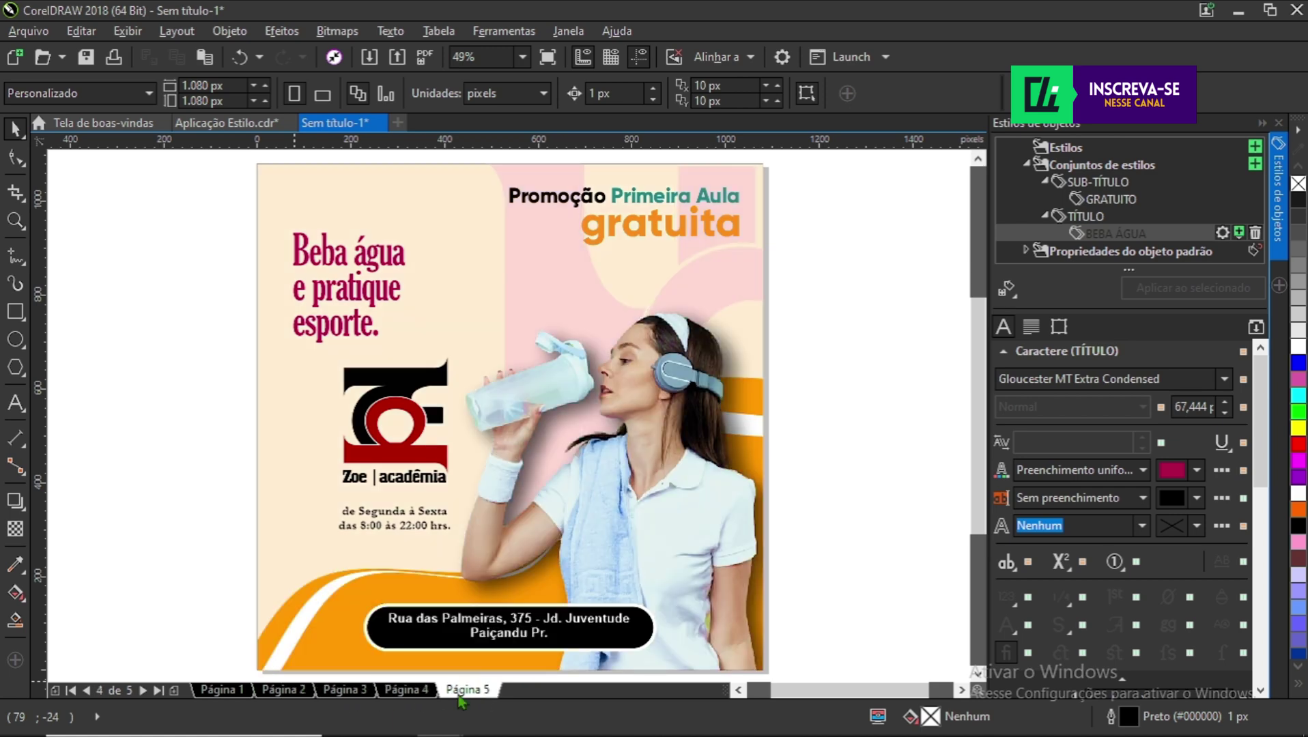
left_click(384, 693)
left_click(345, 690)
left_click(283, 691)
left_click(220, 690)
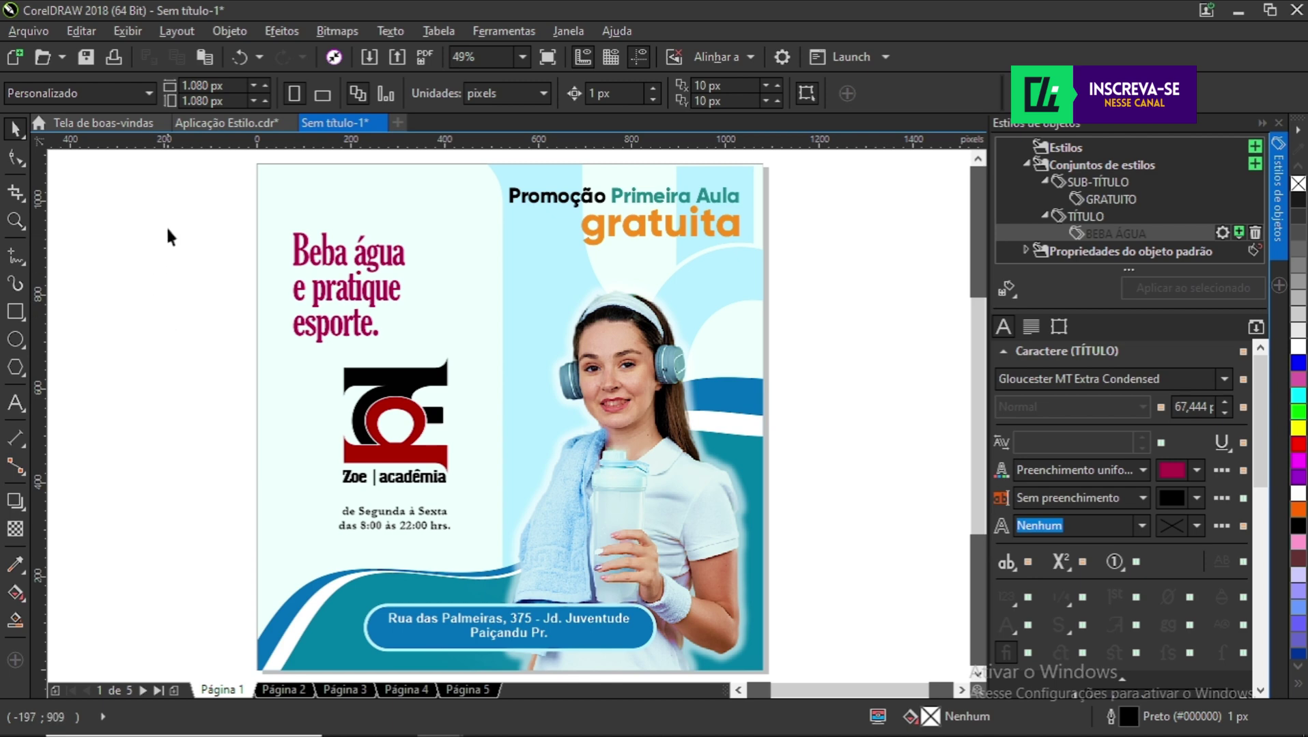
left_click_drag(183, 220, 424, 366)
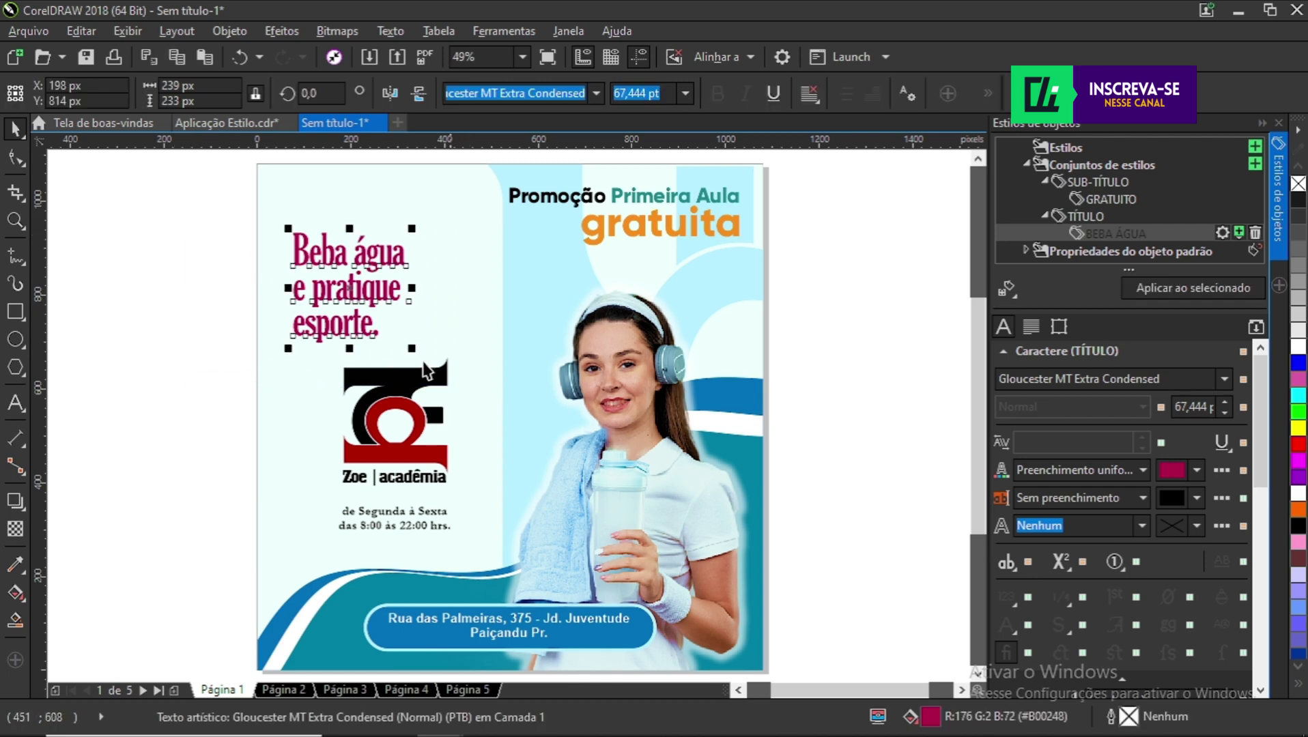
left_click(215, 322)
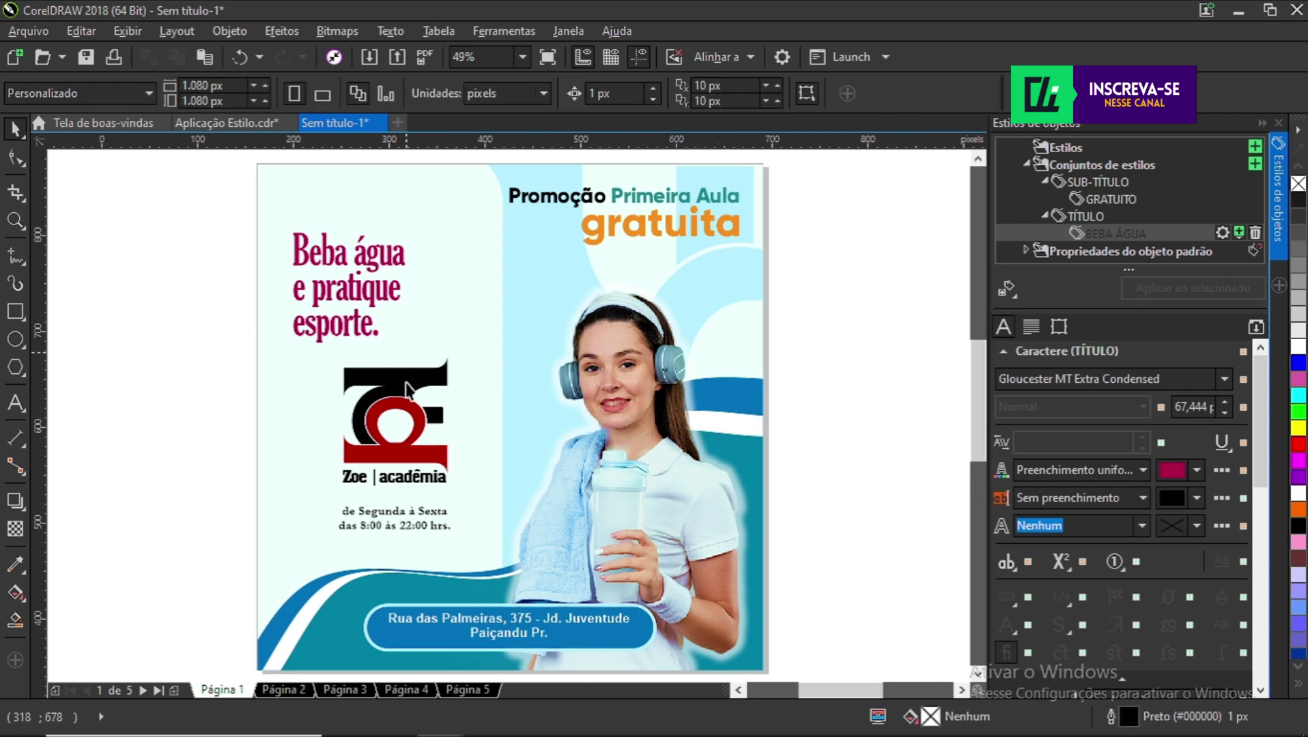
scroll(404, 368, "up", 1)
scroll(368, 241, "down", 1)
scroll(369, 220, "up", 1)
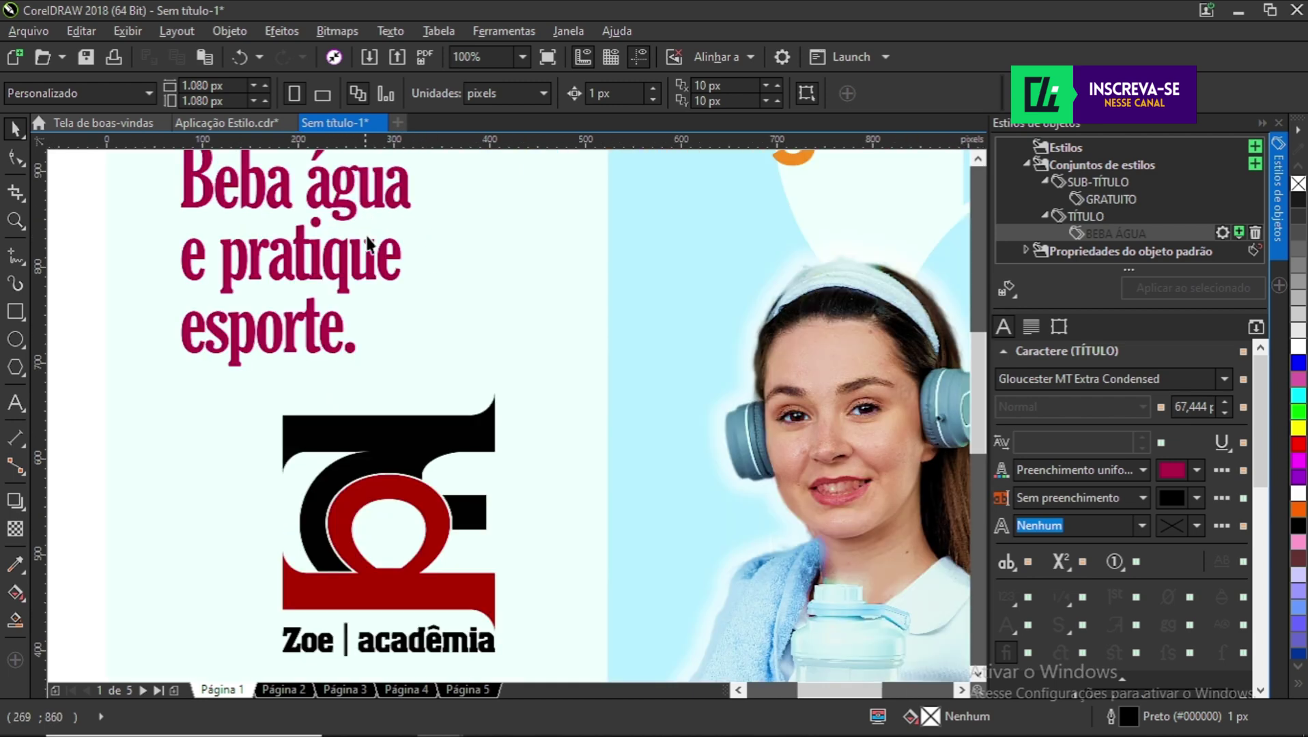
scroll(420, 392, "down", 1)
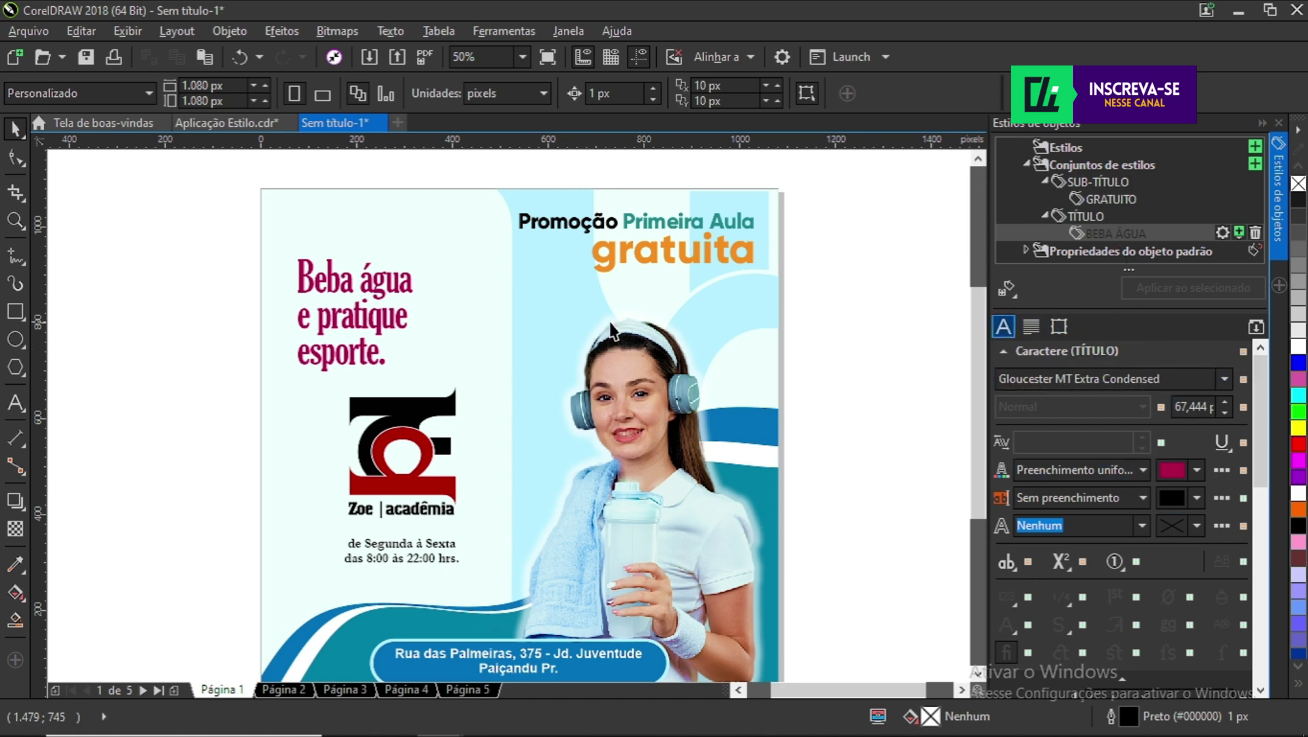
- Set the horizontal character shift of the BEBA ÁGUA style in the TÍTULO set to 50%
left_click_drag(175, 224, 450, 405)
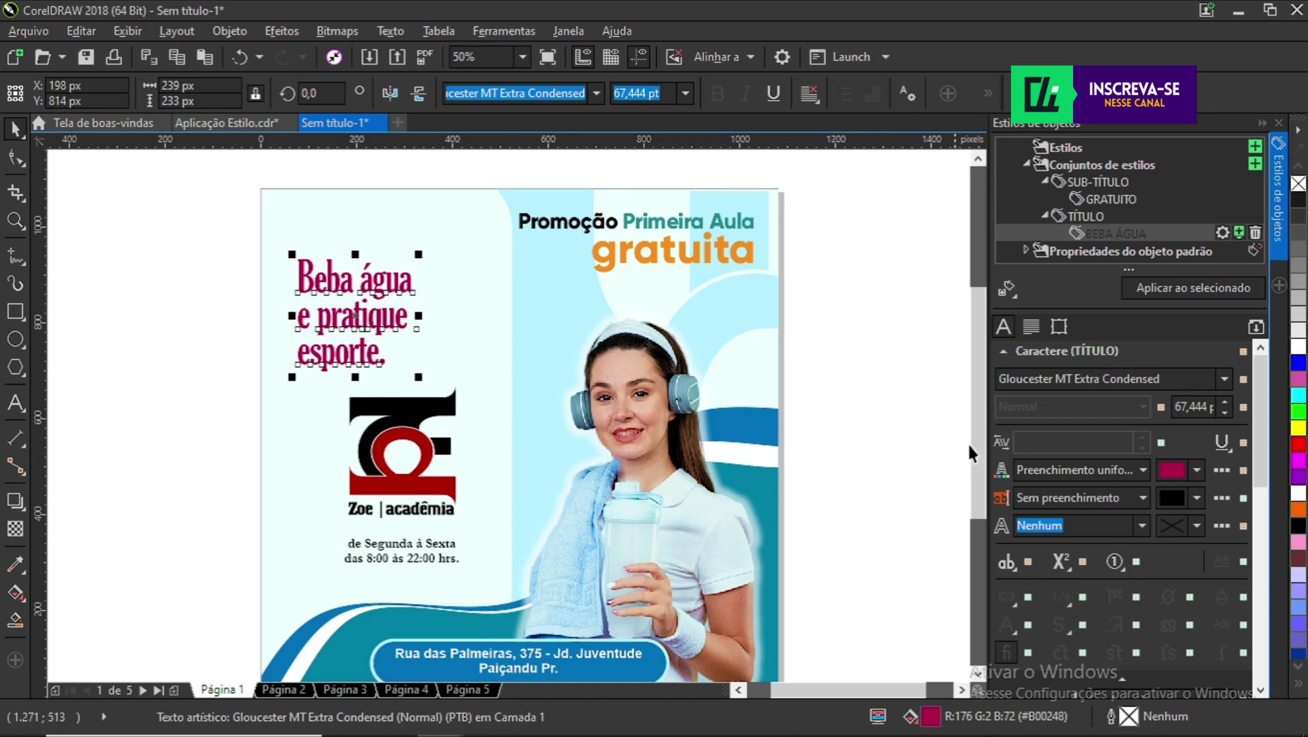
scroll(1117, 500, "down", 1)
scroll(1117, 500, "down", 9)
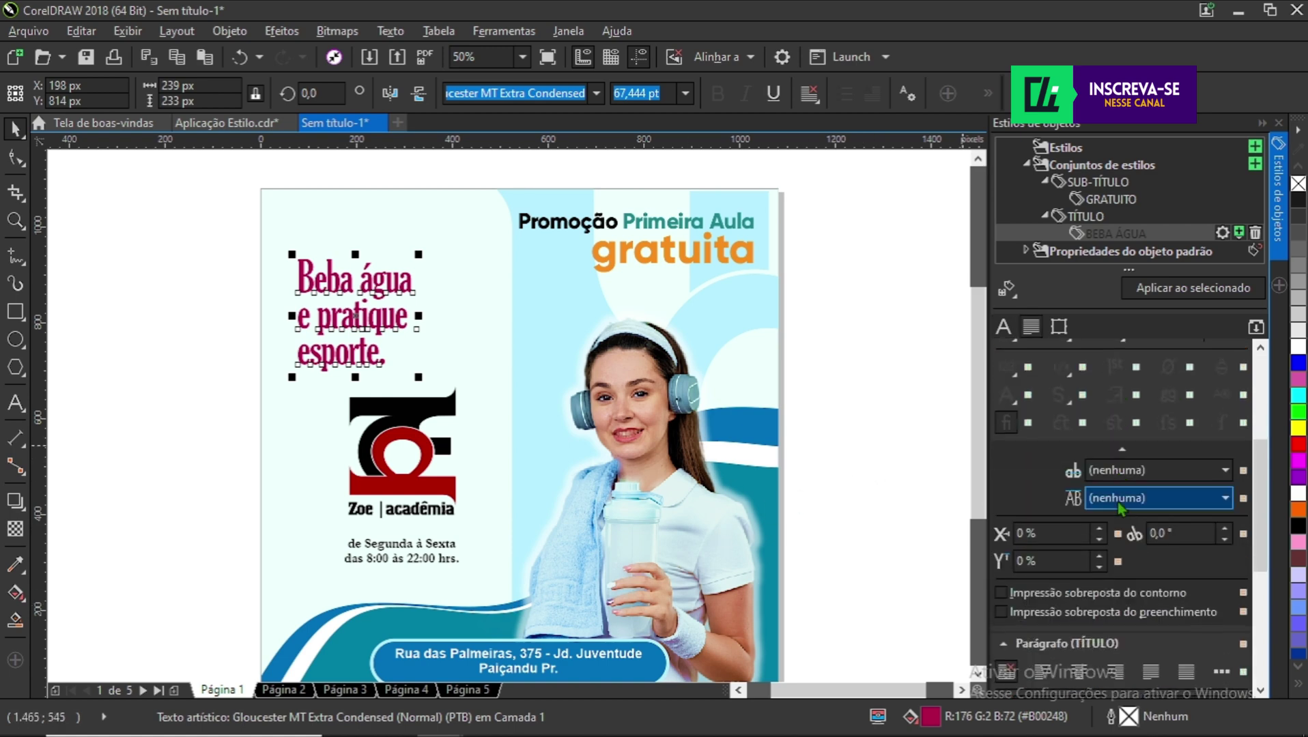
scroll(1151, 427, "up", 6)
scroll(1148, 433, "down", 8)
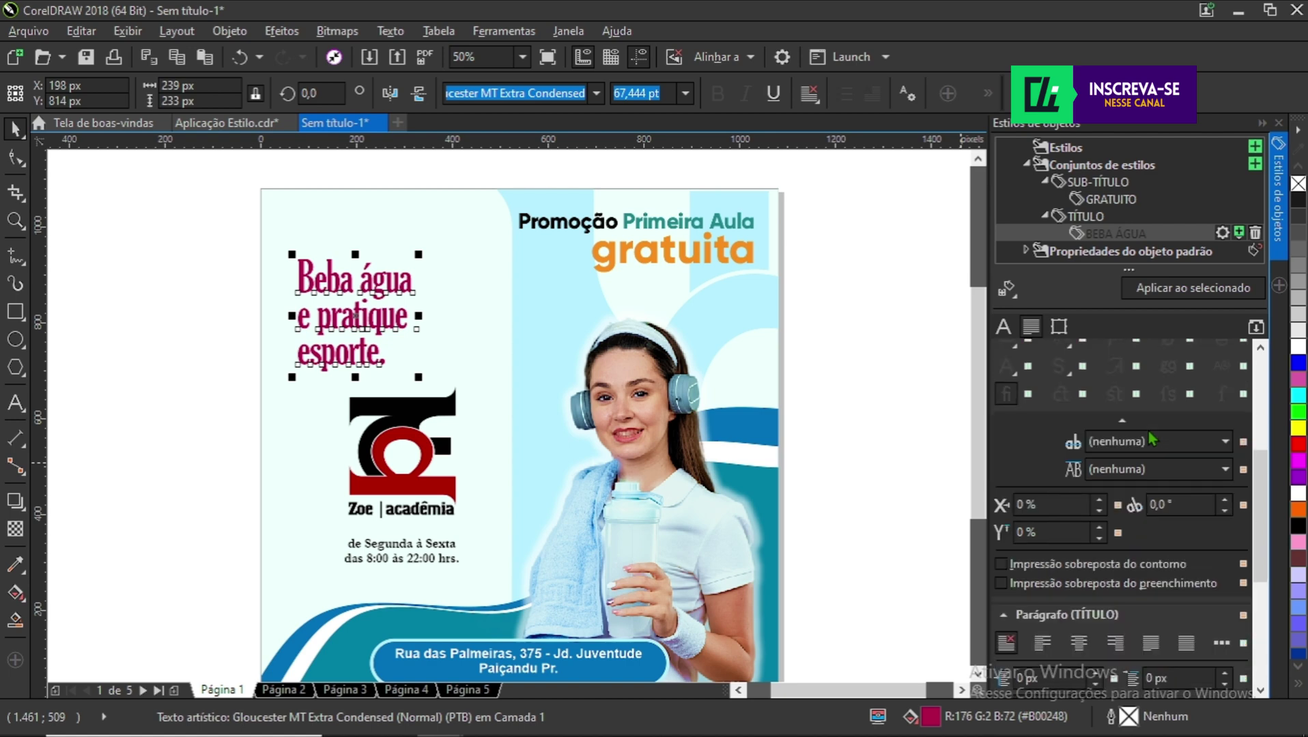
scroll(1144, 471, "up", 3)
scroll(1148, 478, "up", 3)
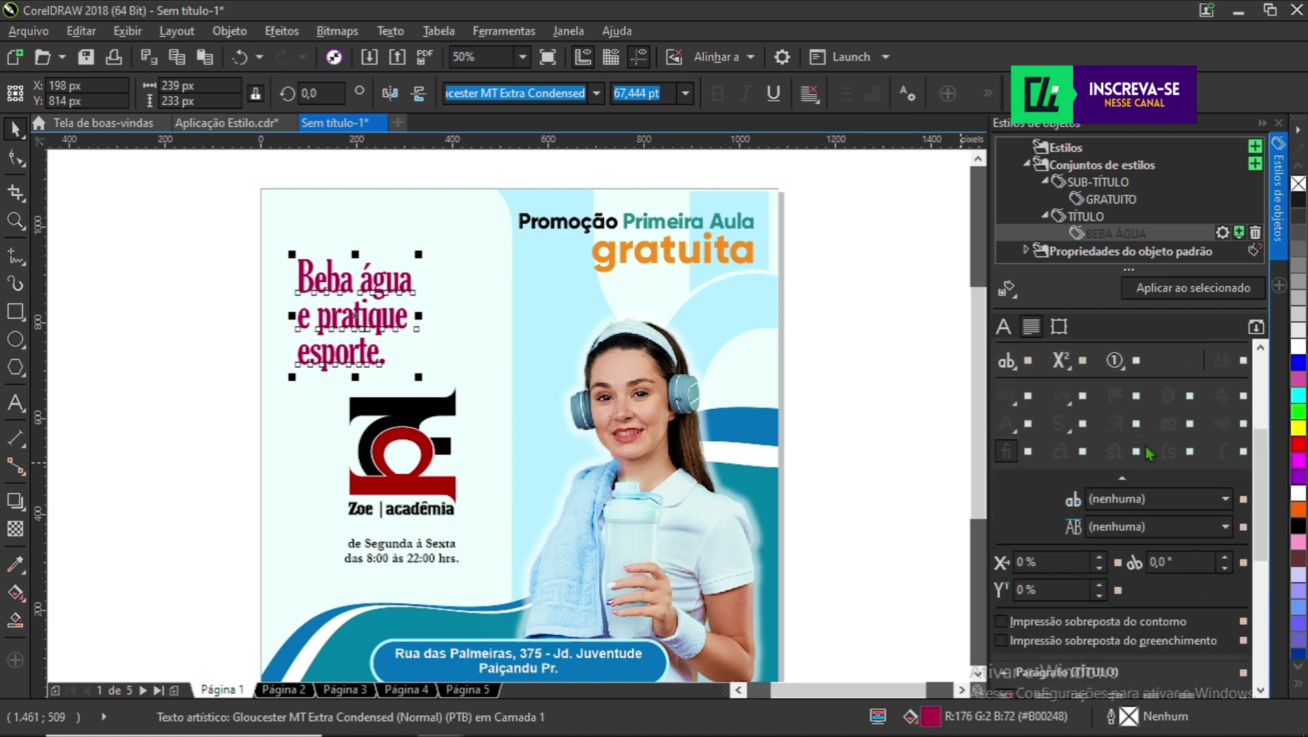
scroll(1146, 447, "down", 4)
left_click(1028, 418)
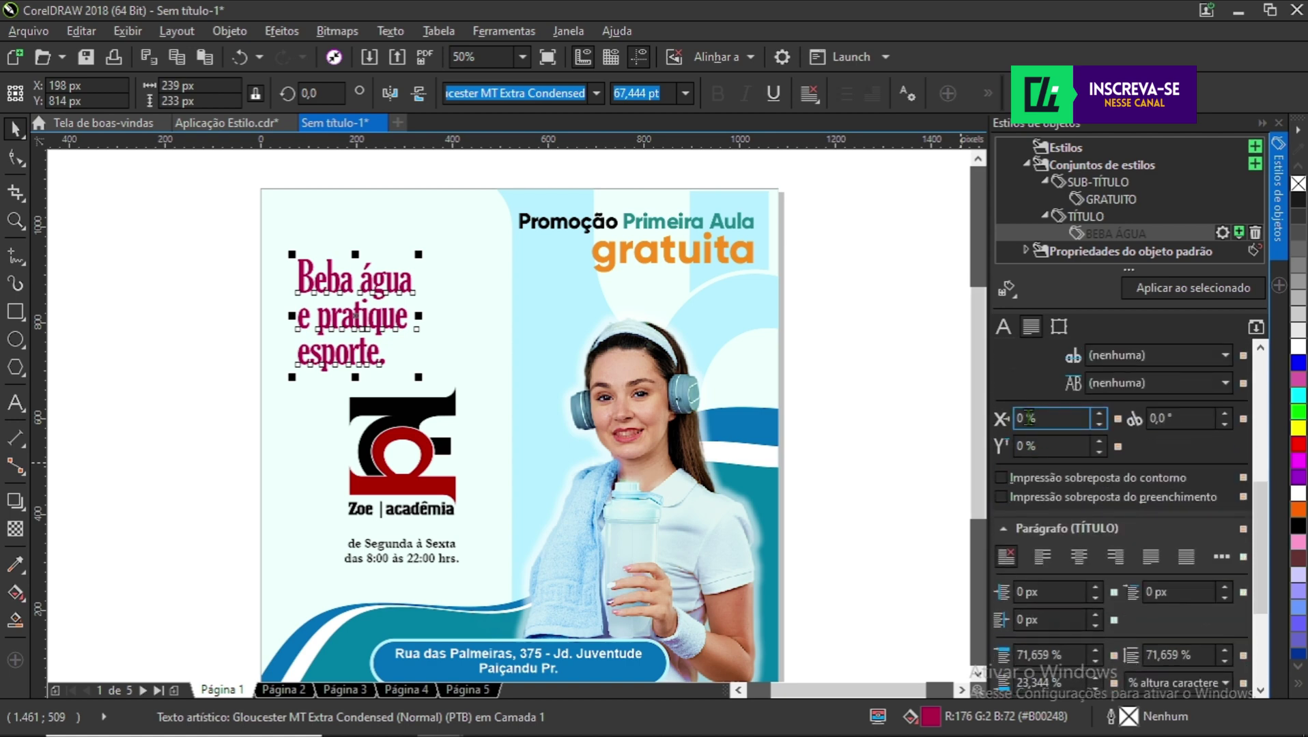
left_click_drag(1040, 421, 995, 422)
type("50")
key("Return")
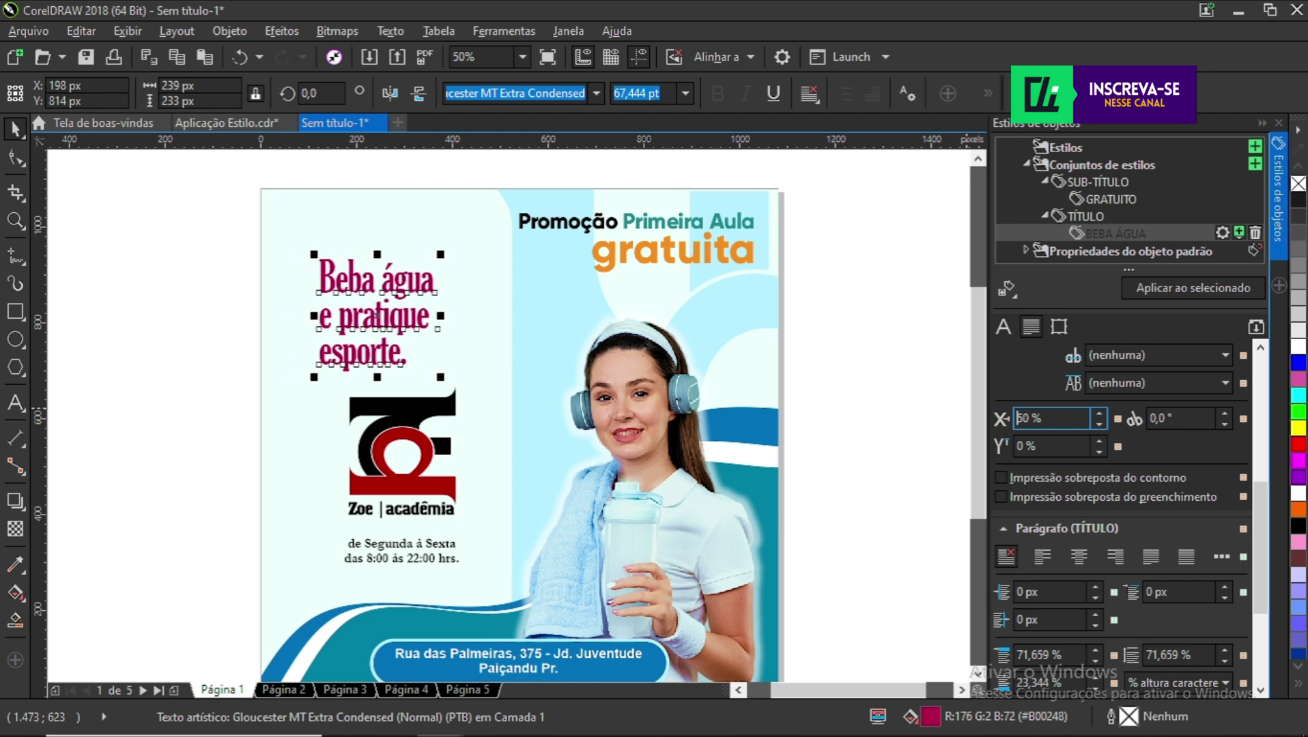
- Try horizontal character shifts of 80% and 90% for the BEBA ÁGUA style while checking the headline against the logo
scroll(279, 256, "up", 2)
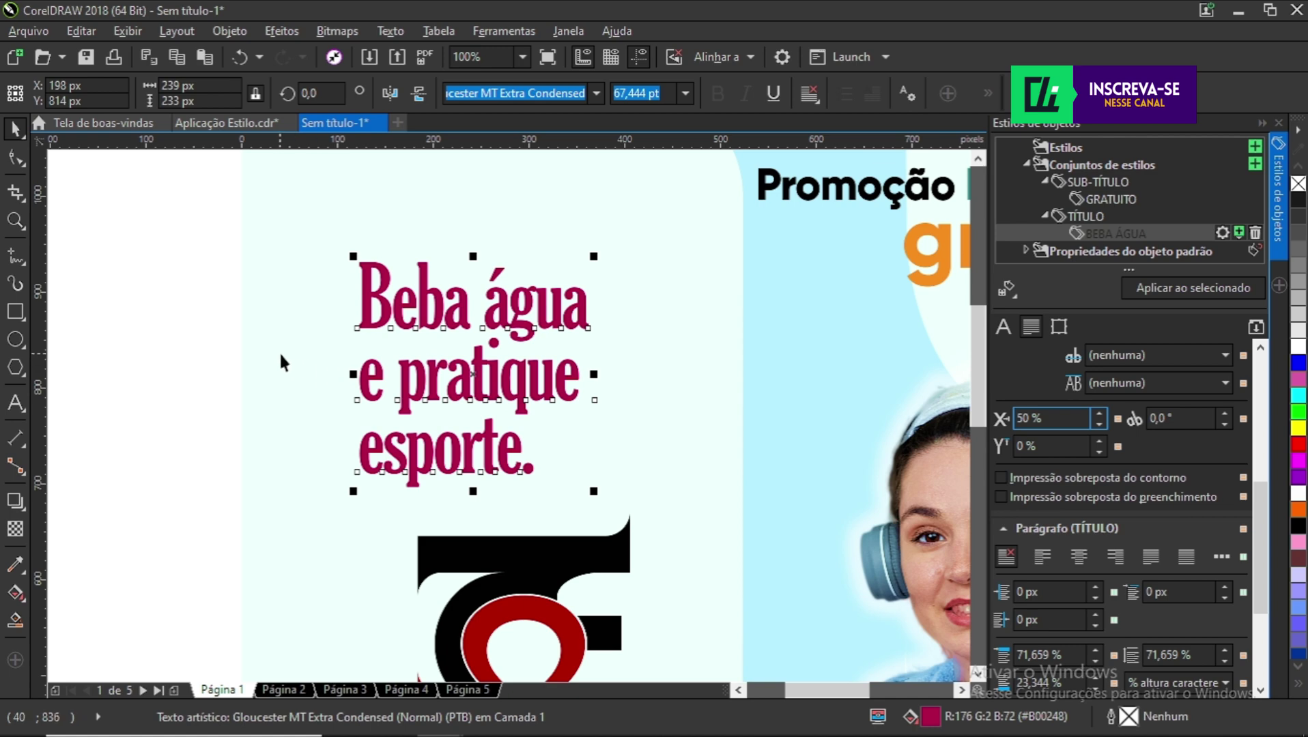
left_click_drag(1057, 423, 997, 427)
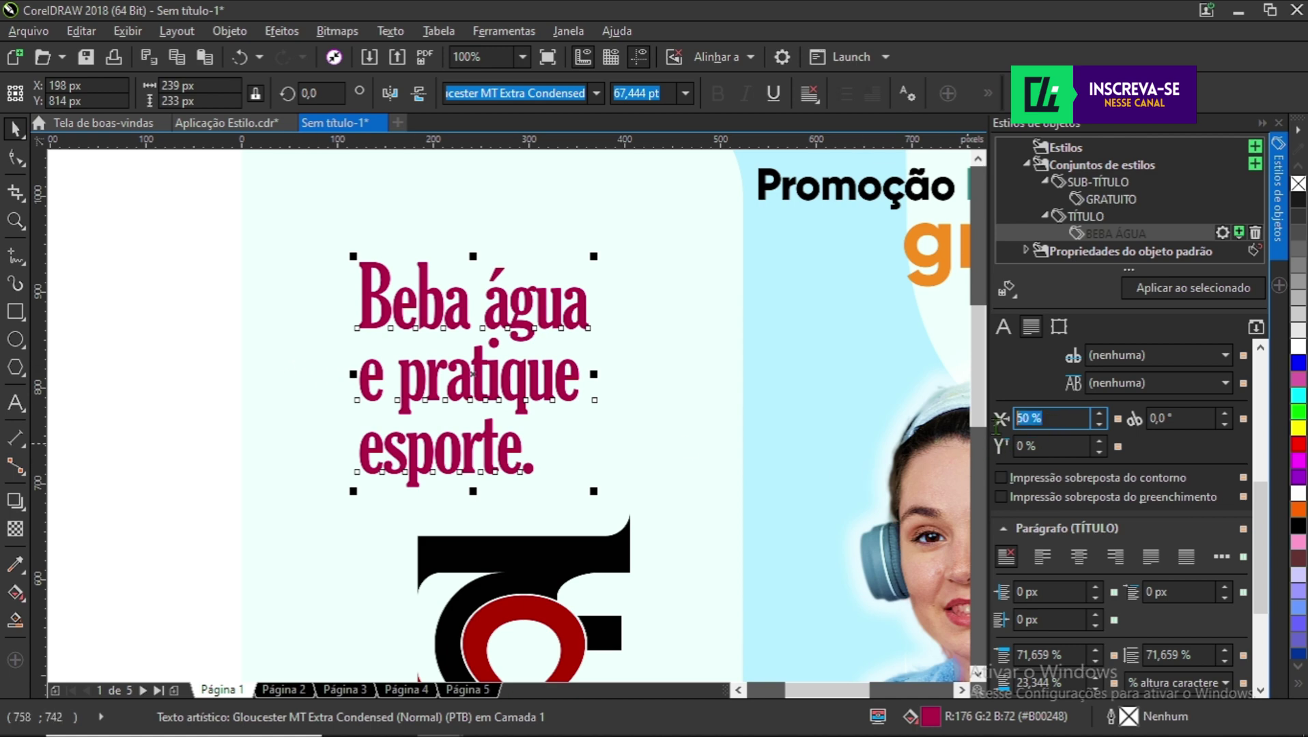
type("80")
key("Return")
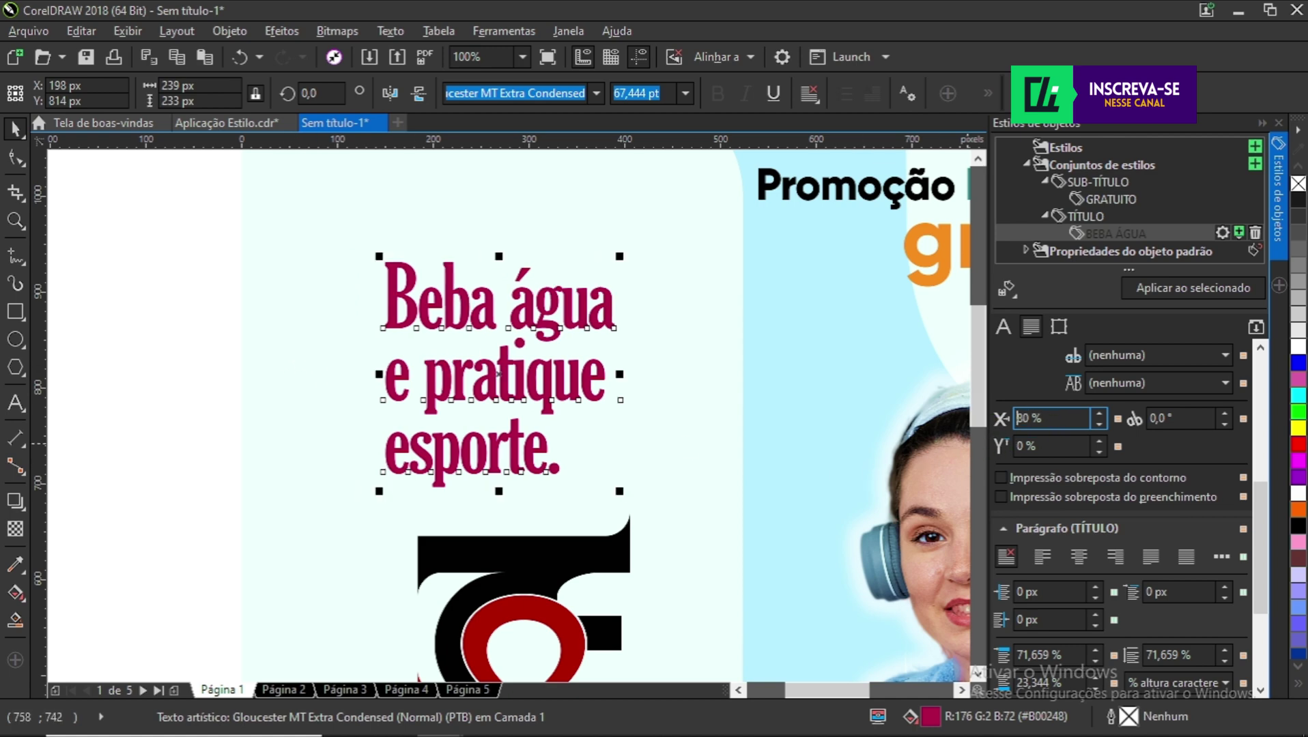
left_click_drag(1018, 419, 996, 429)
type("90")
key("Return")
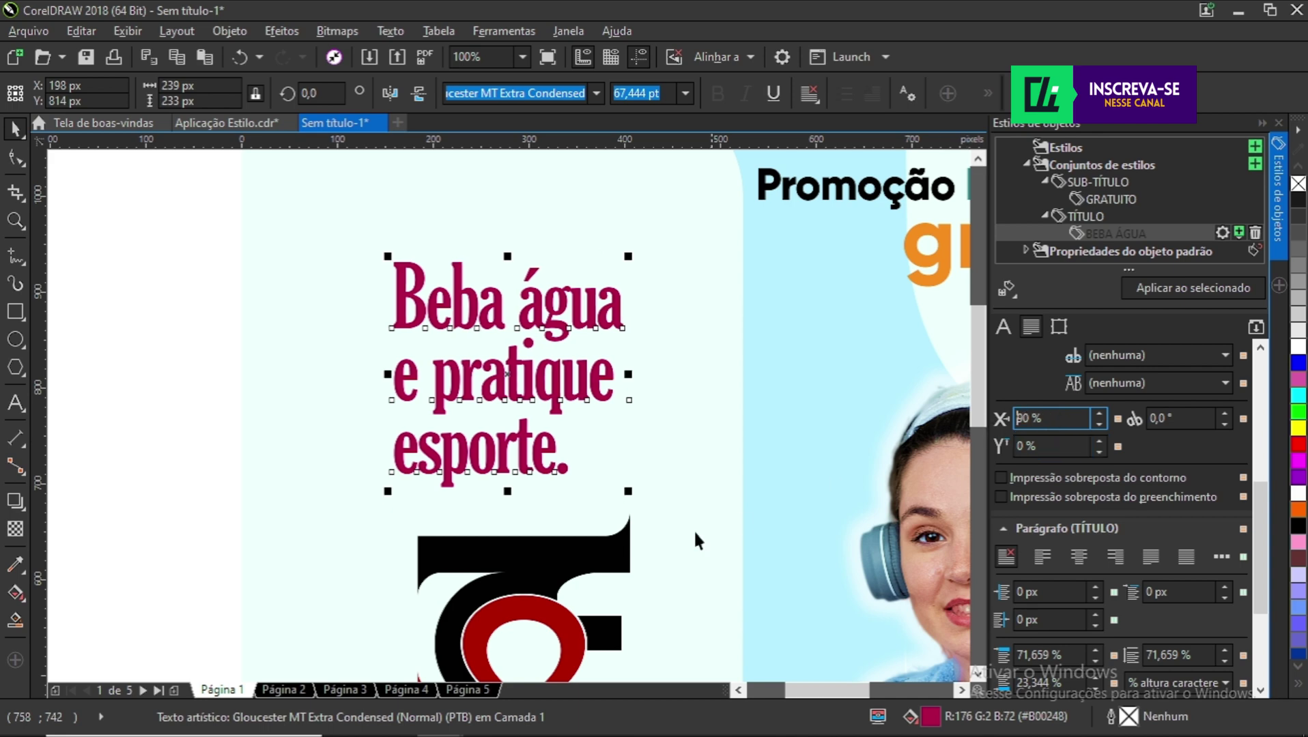
- Raise the BEBA ÁGUA style's horizontal character shift to 115% and deselect the headline
scroll(598, 422, "down", 1)
scroll(397, 365, "down", 1)
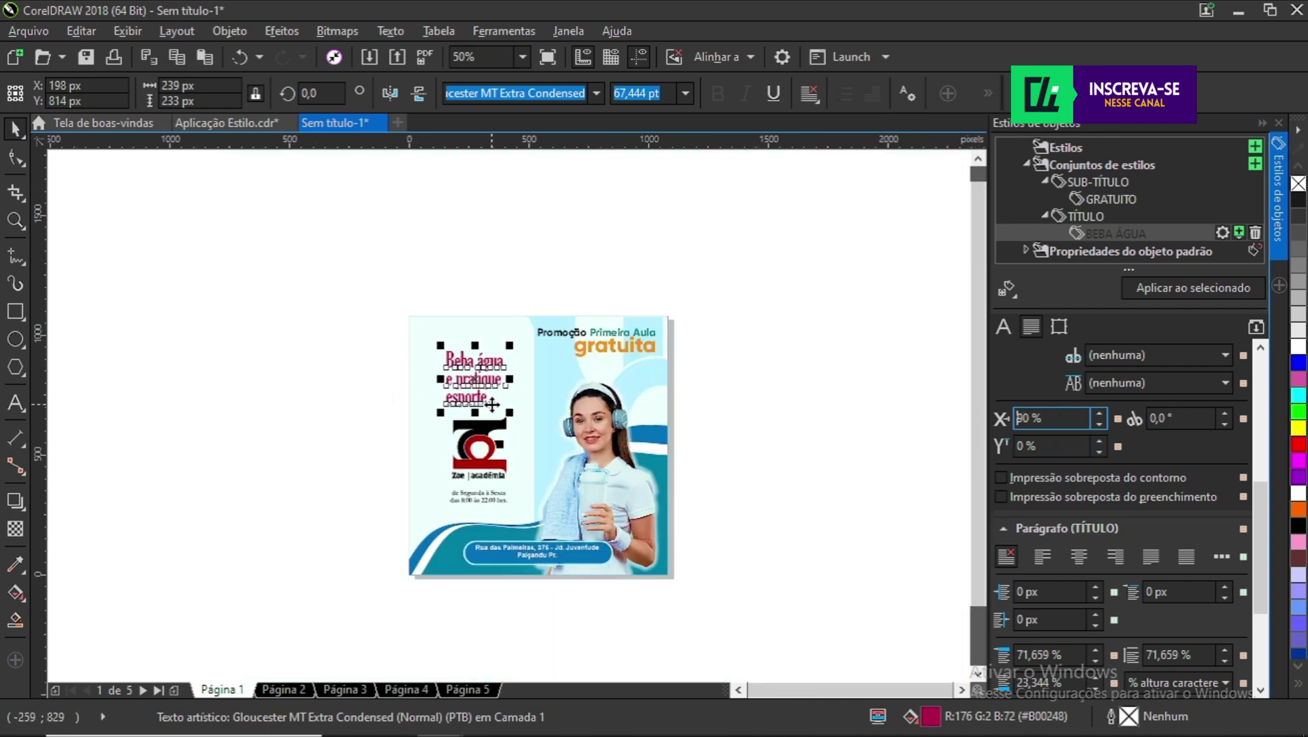
scroll(482, 396, "up", 1)
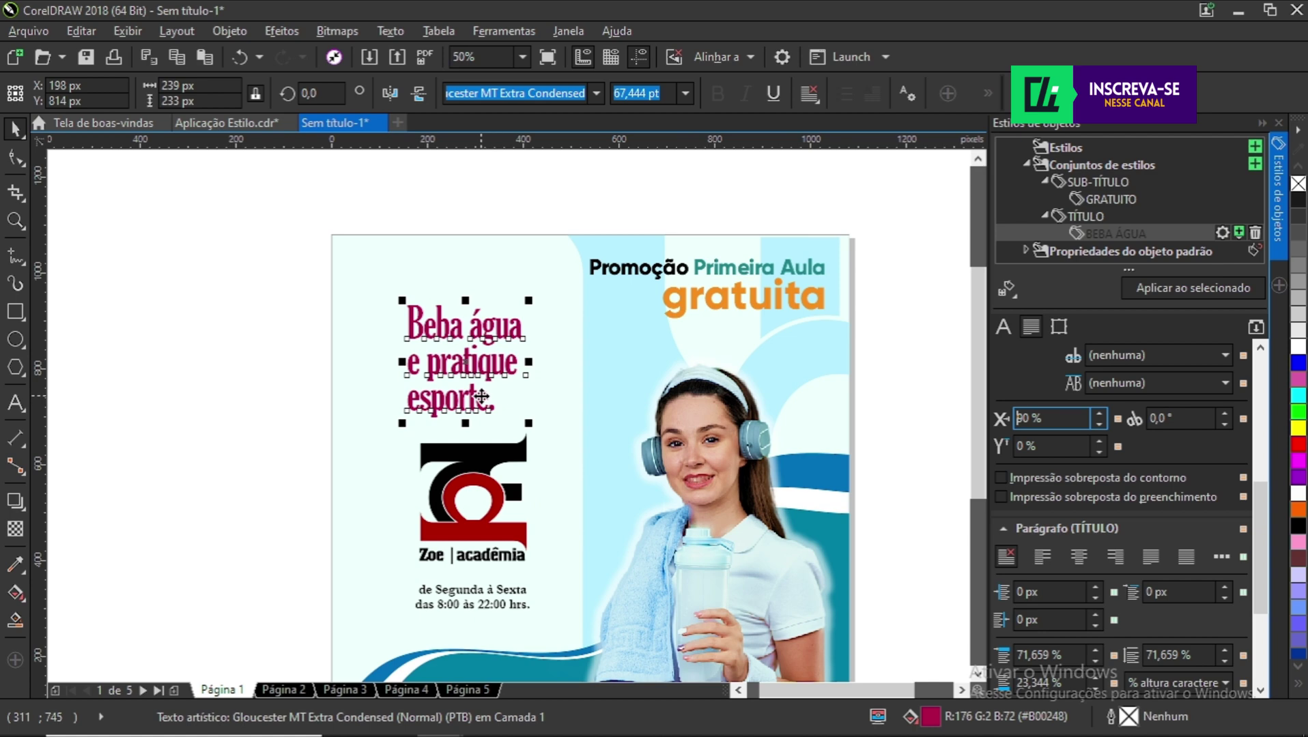
left_click(1100, 414)
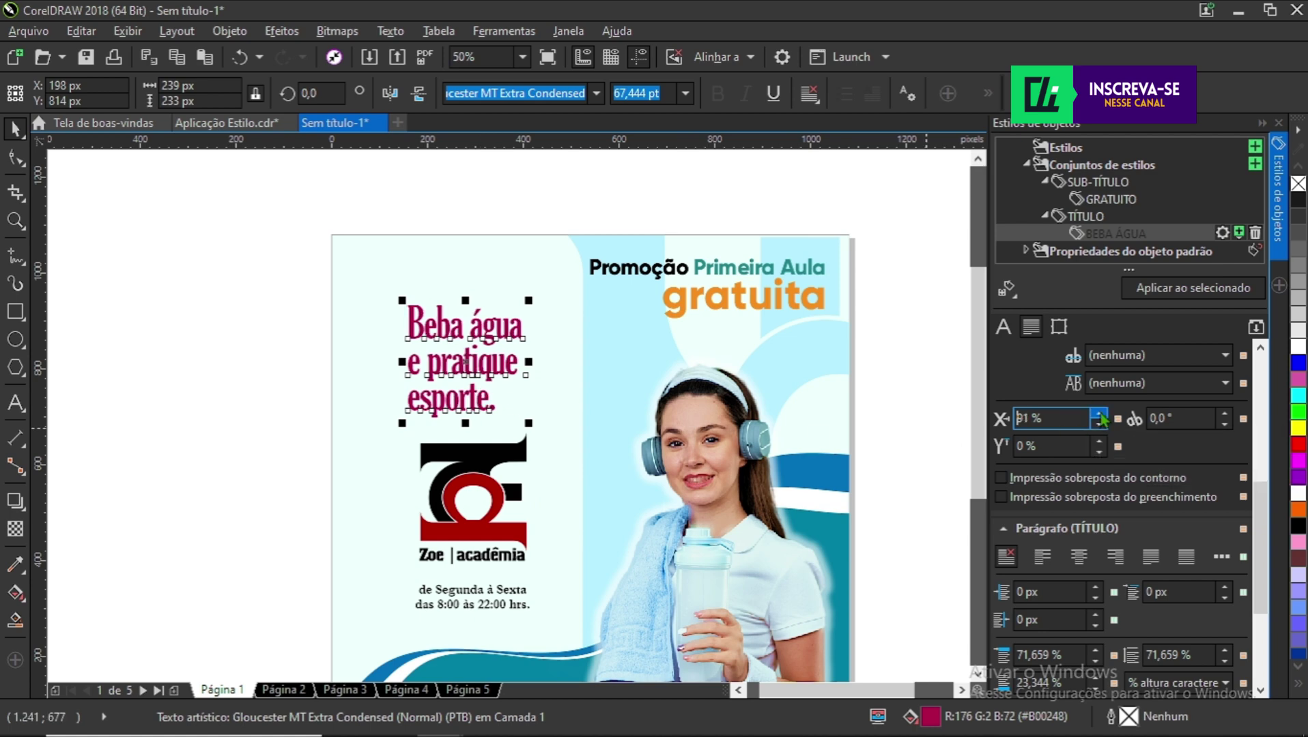
left_click(1100, 415)
left_click(1100, 415)
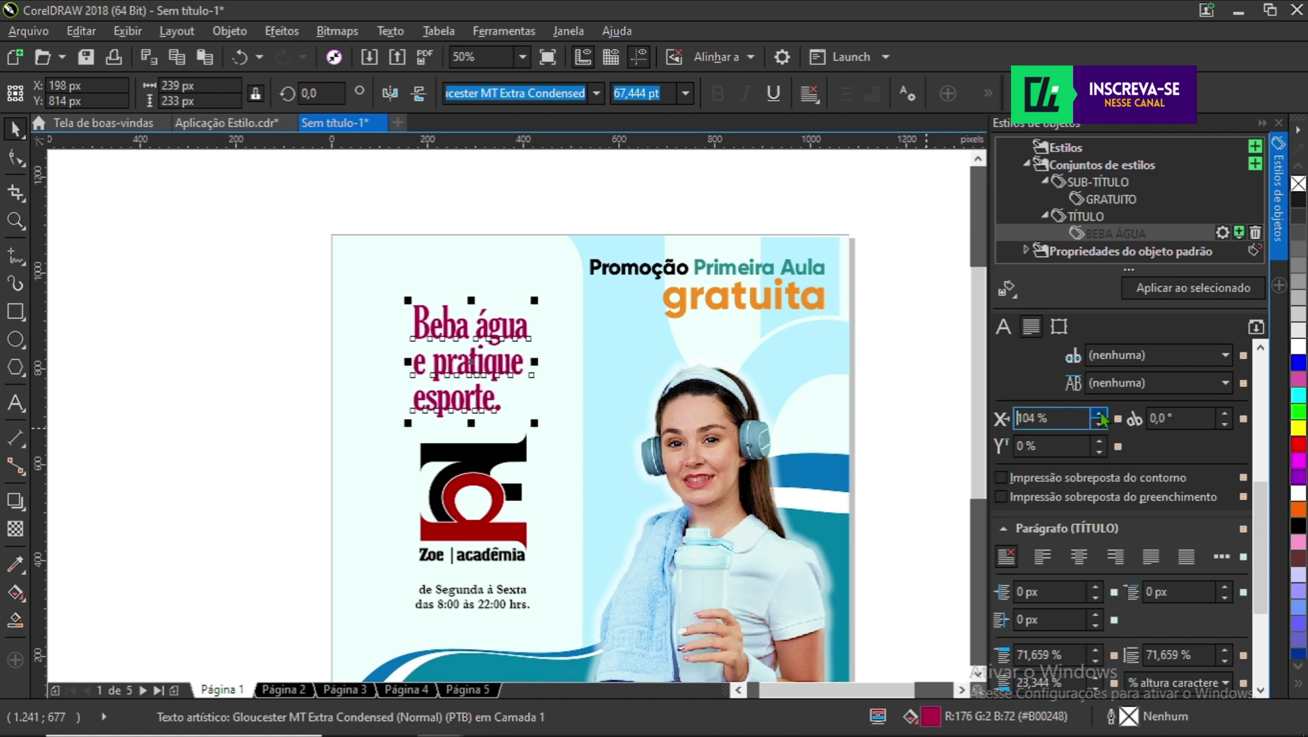
left_click(1100, 415)
left_click(1100, 414)
left_click(1100, 415)
left_click(1100, 414)
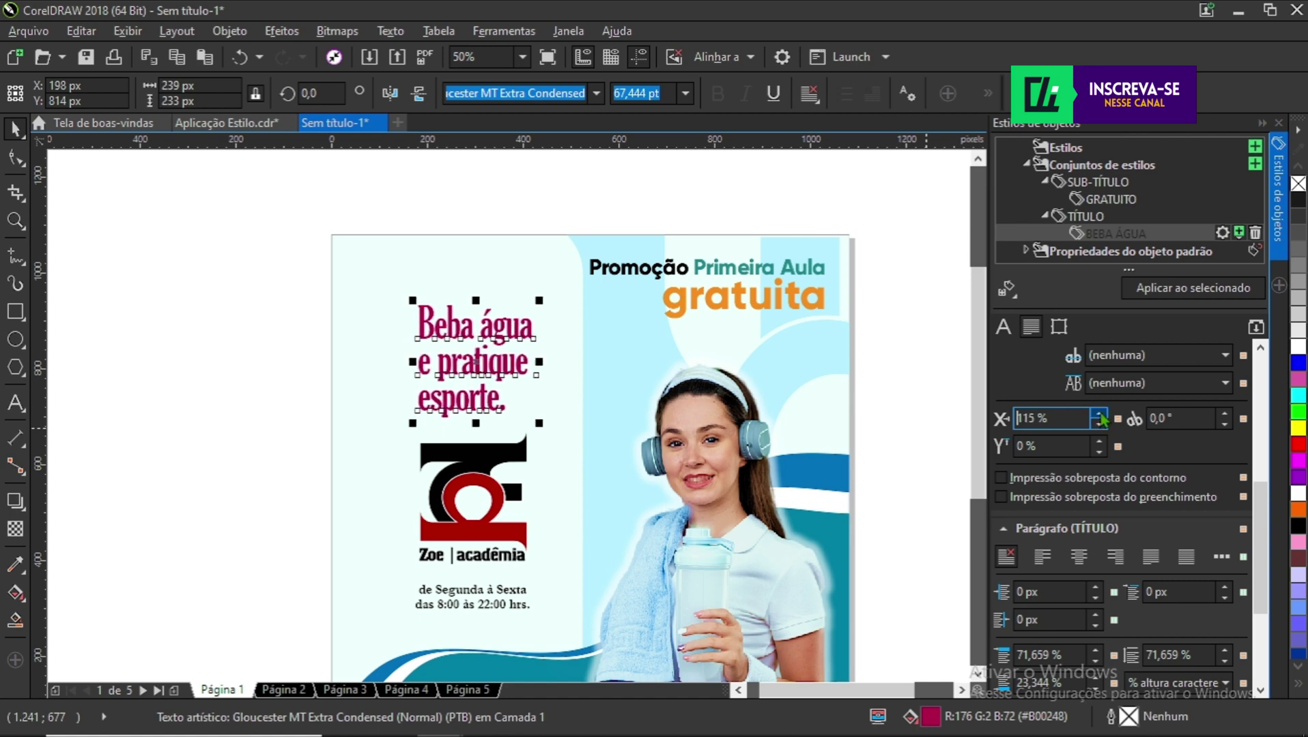
key("Escape")
- Examine the shifted headline on pages 1 to 4 and inspect the "gratuita" text on page 4 up close
scroll(485, 301, "down", 1)
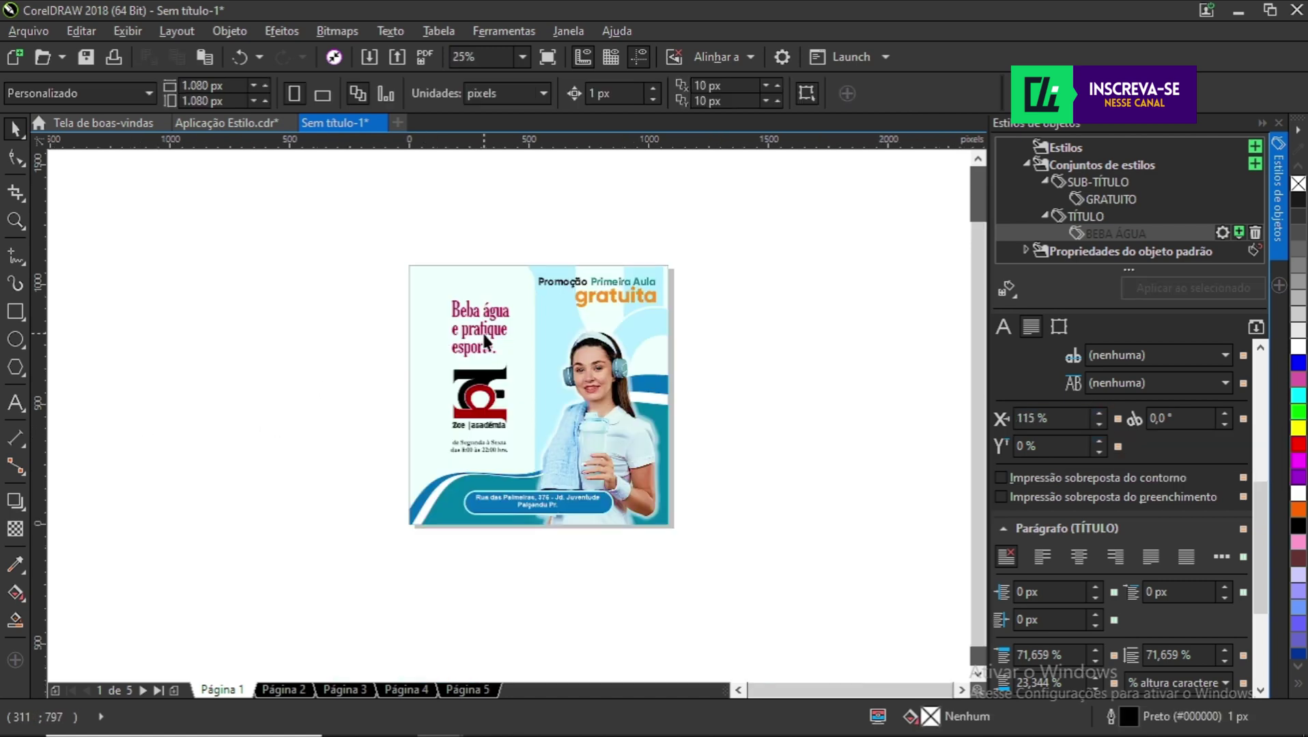
scroll(483, 335, "up", 1)
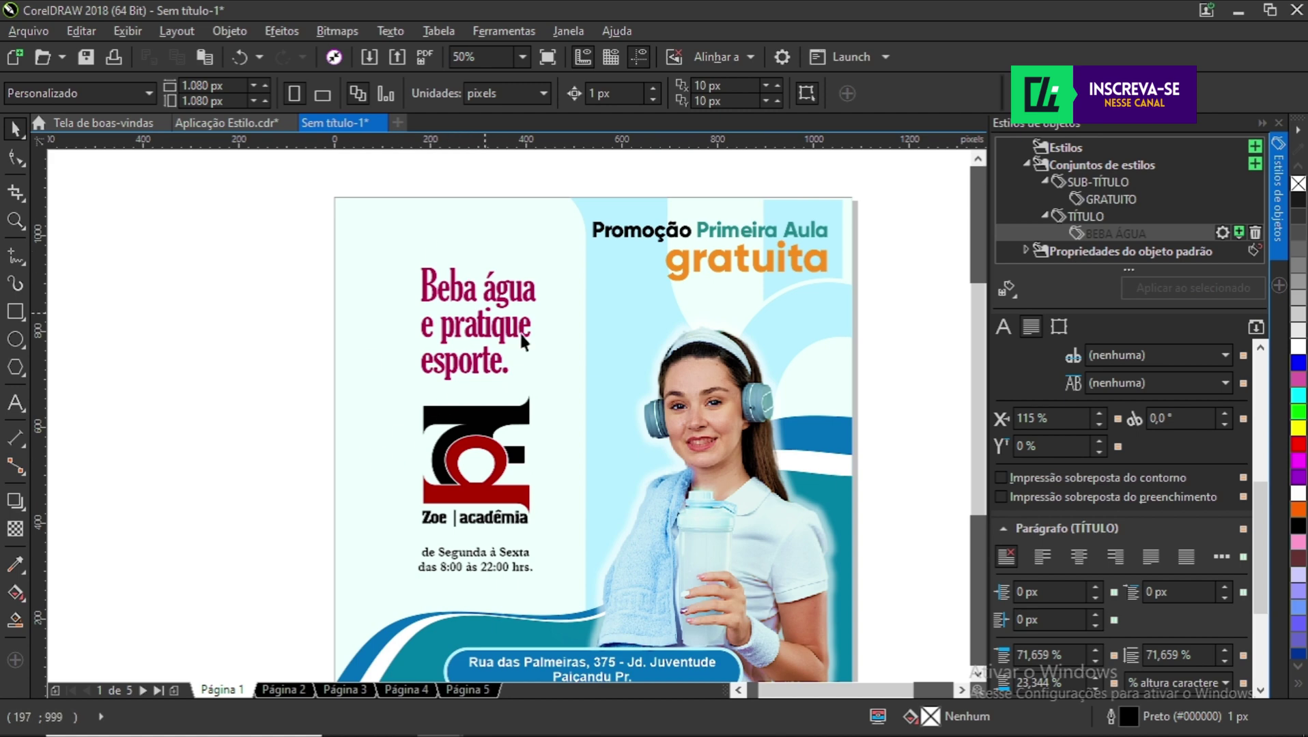
left_click(284, 690)
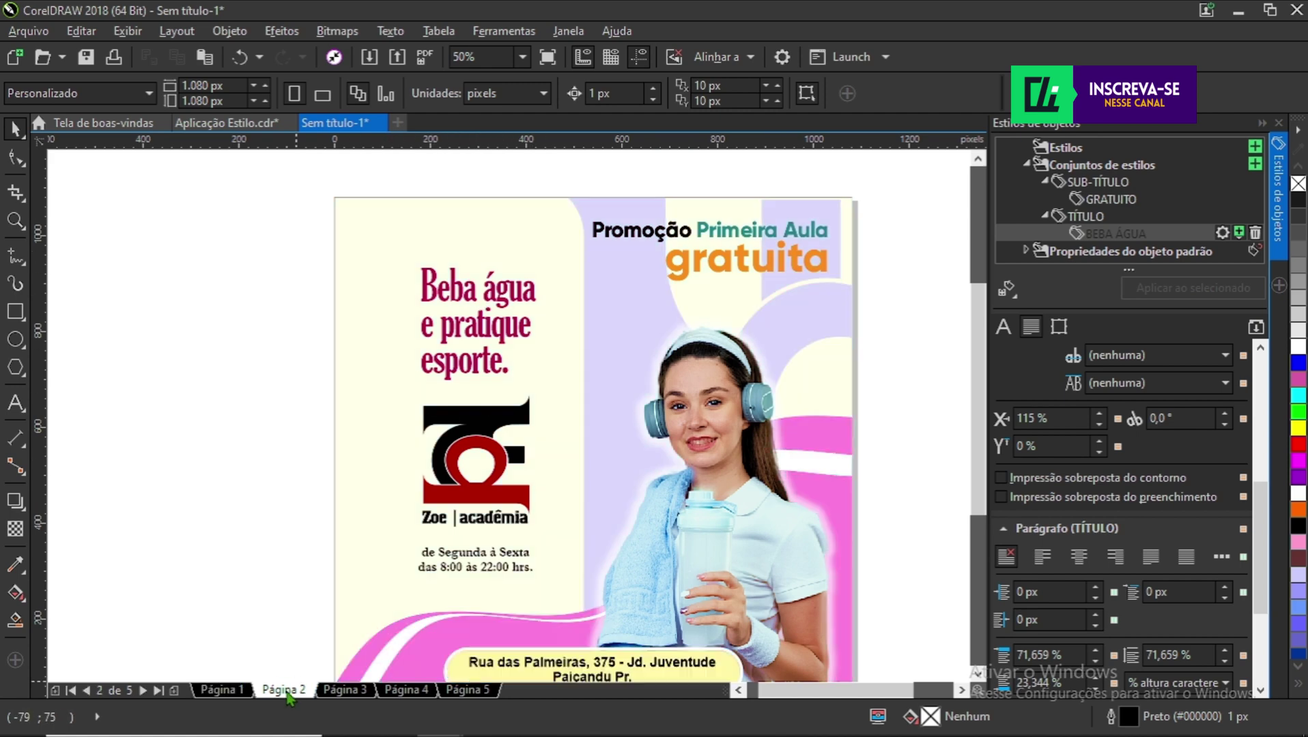
left_click(356, 693)
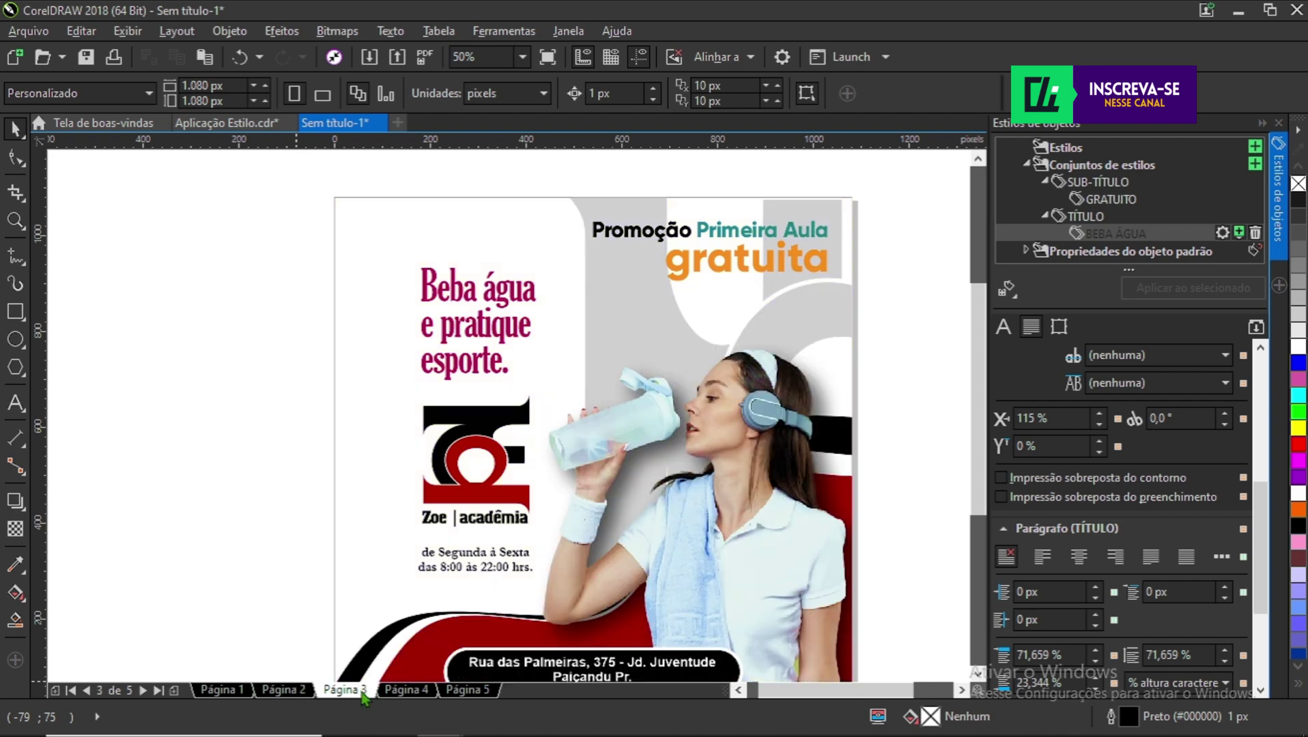
left_click(419, 692)
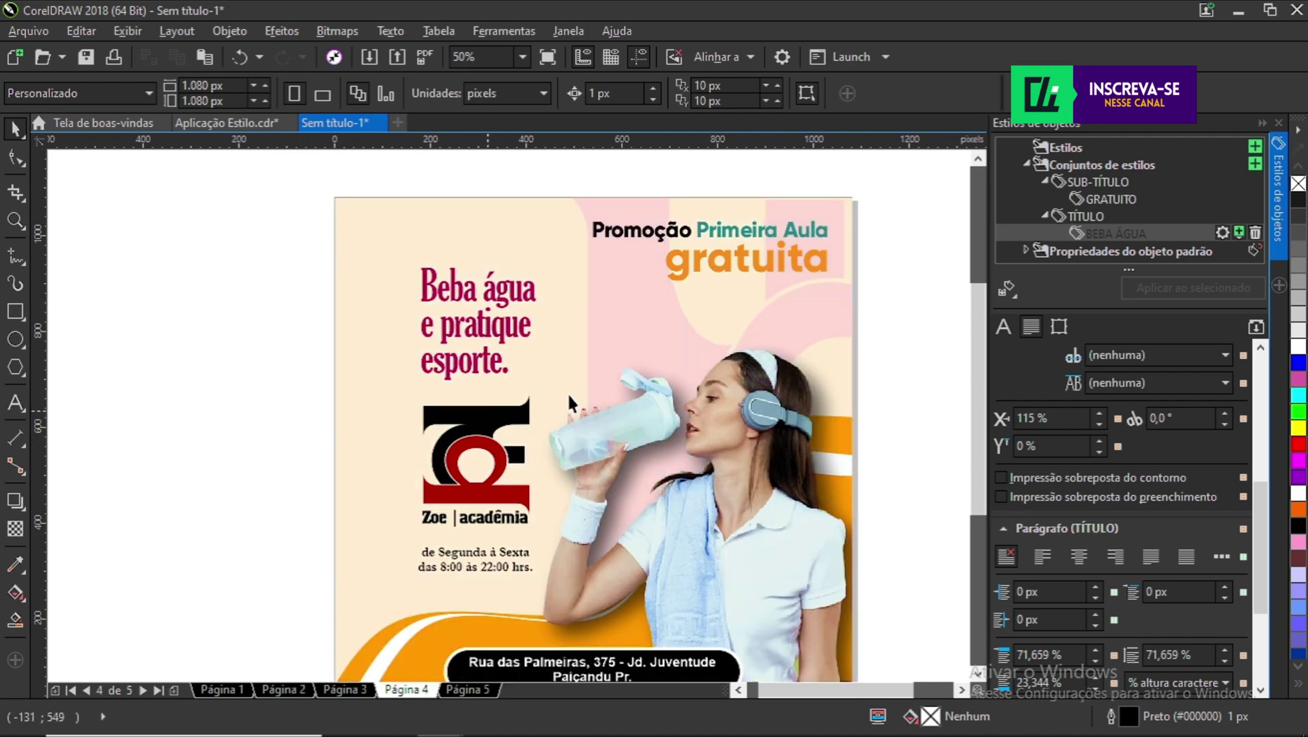
scroll(808, 239, "up", 1)
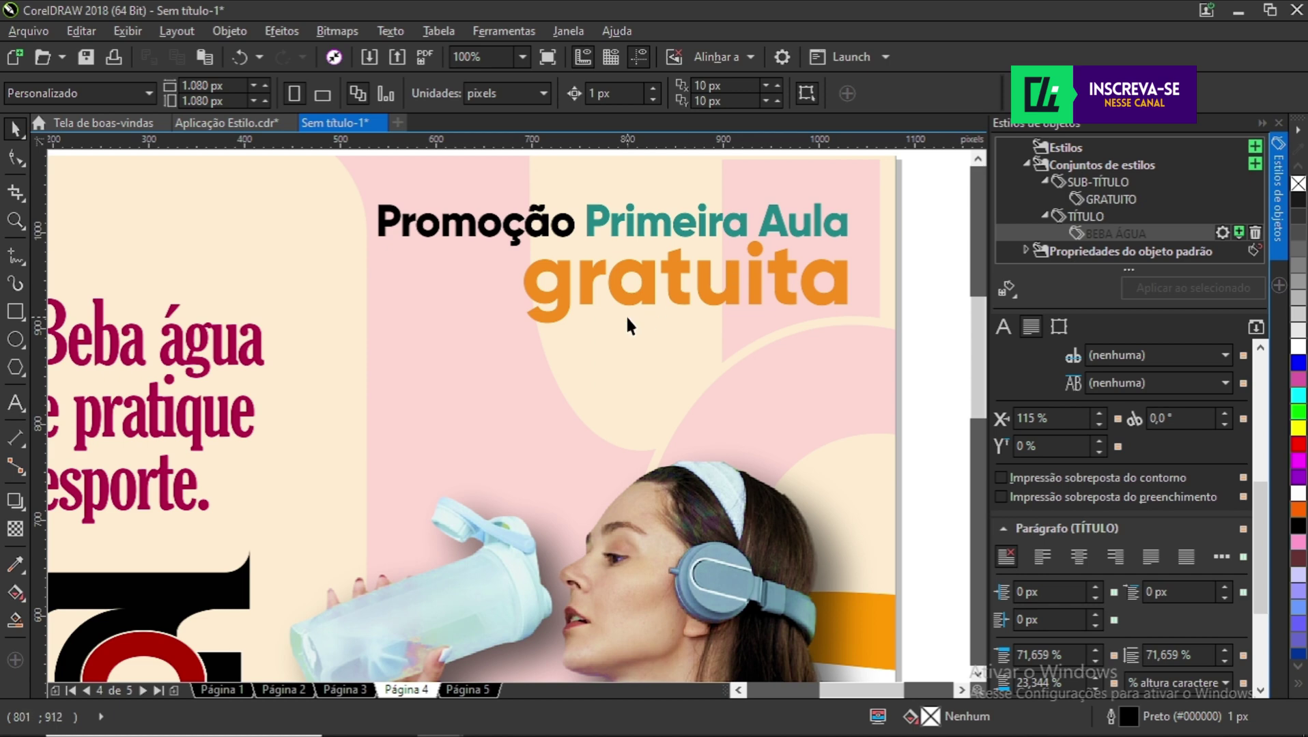
scroll(627, 321, "down", 1)
scroll(642, 287, "up", 1)
left_click(669, 331)
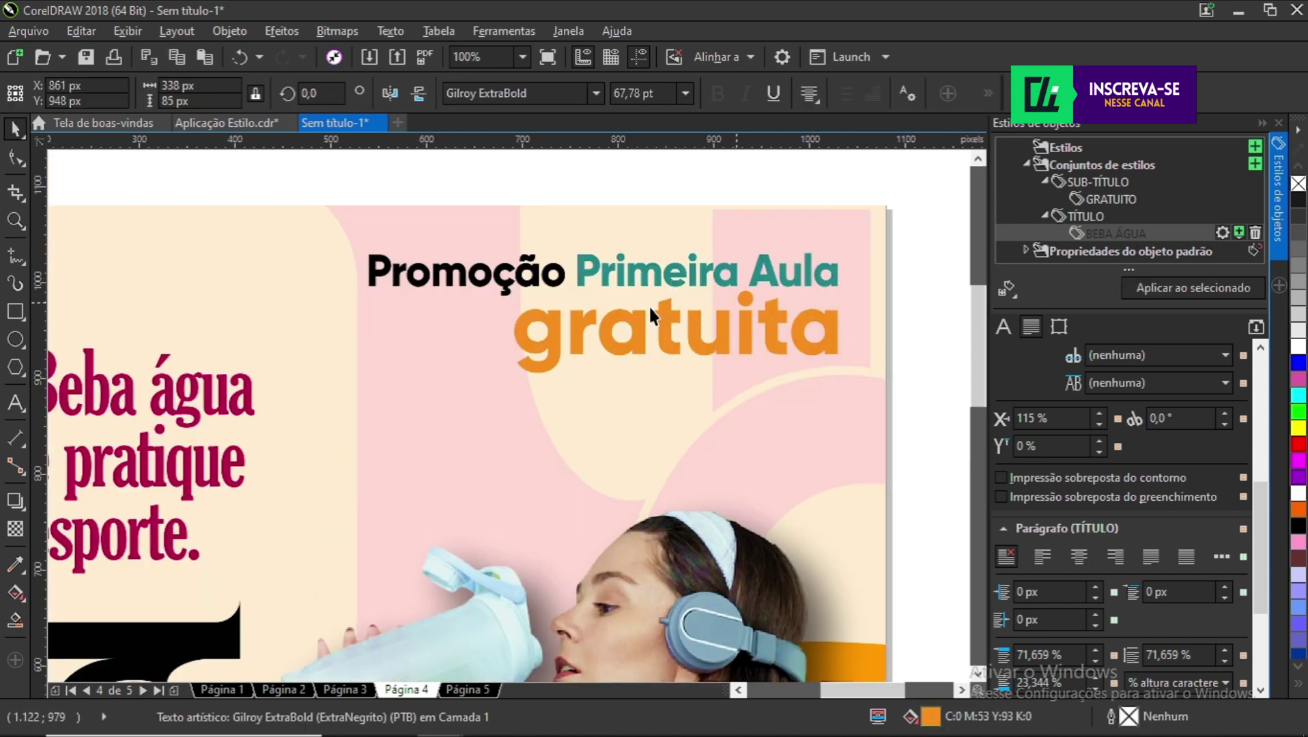
scroll(587, 315, "down", 1)
key("Escape")
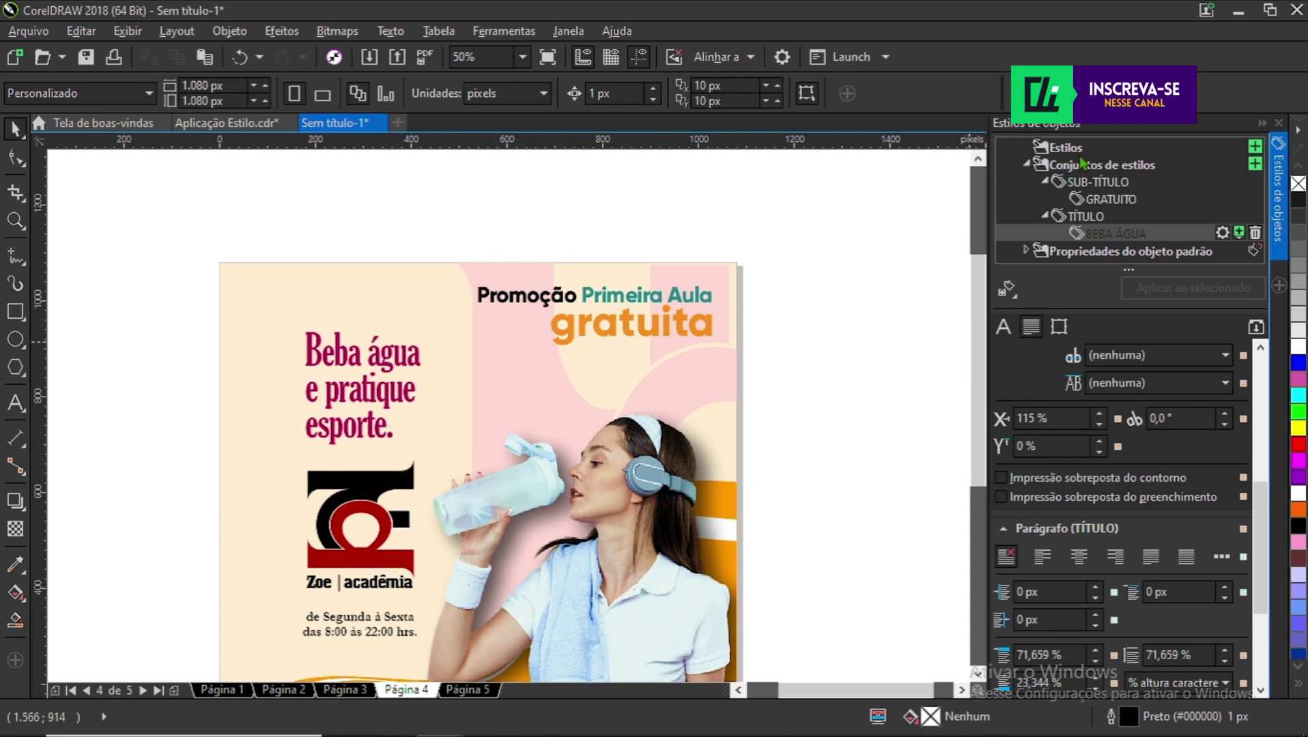
- Change the font of the GRATUITO style in the SUB-TÍTULO set to Gloucester MT Extra Condensed
left_click(1101, 183)
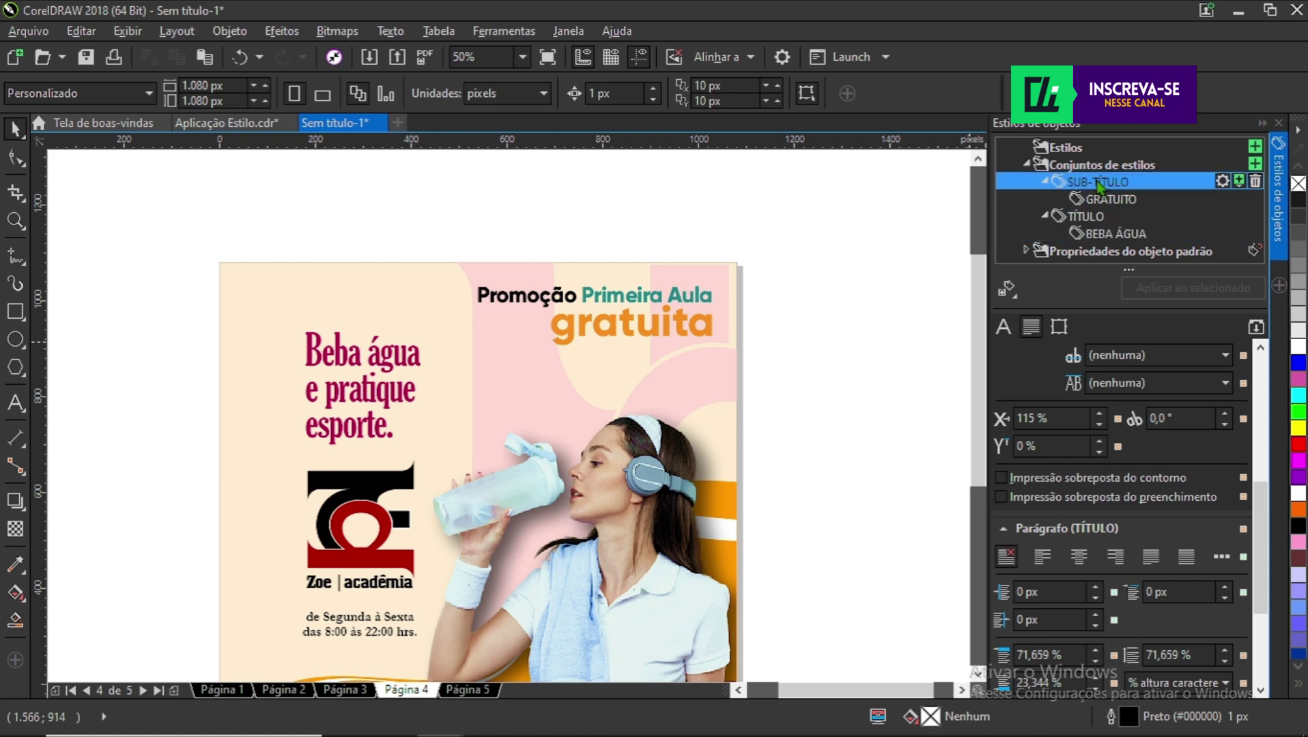
left_click(1111, 200)
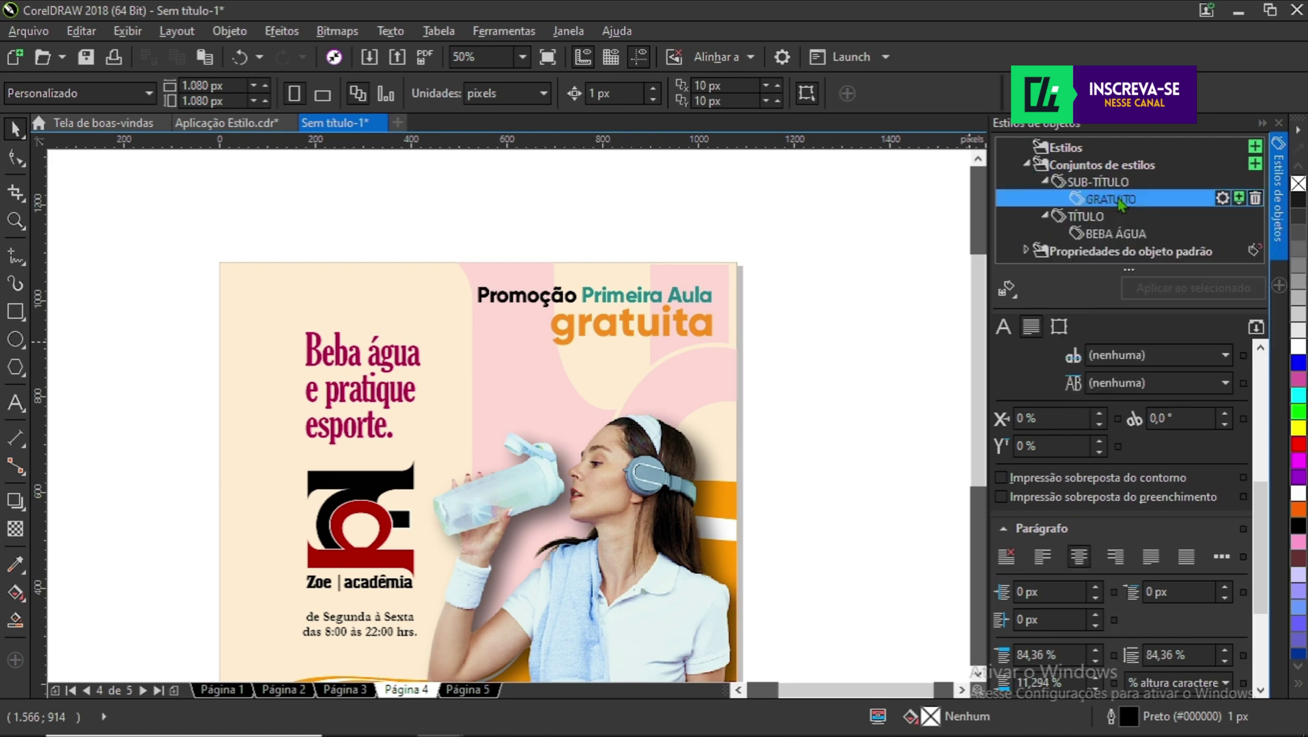
scroll(1165, 475, "up", 5)
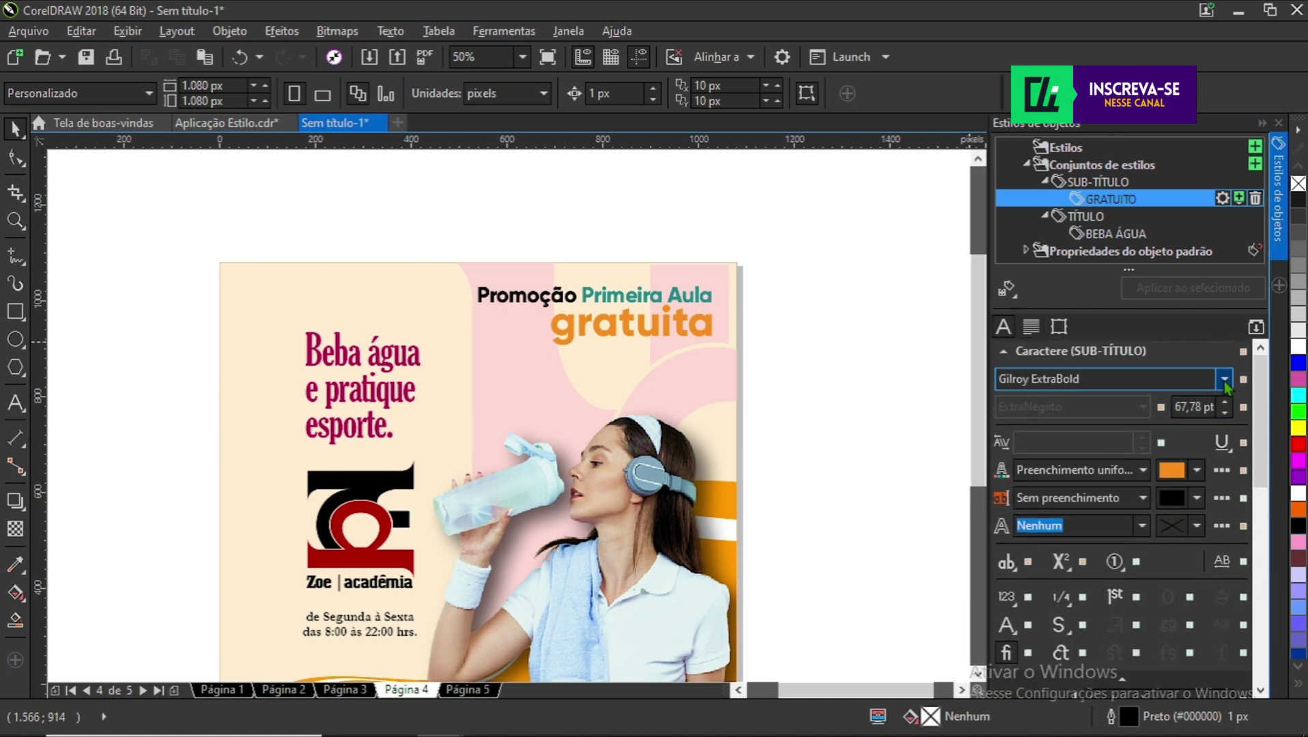
left_click(1225, 379)
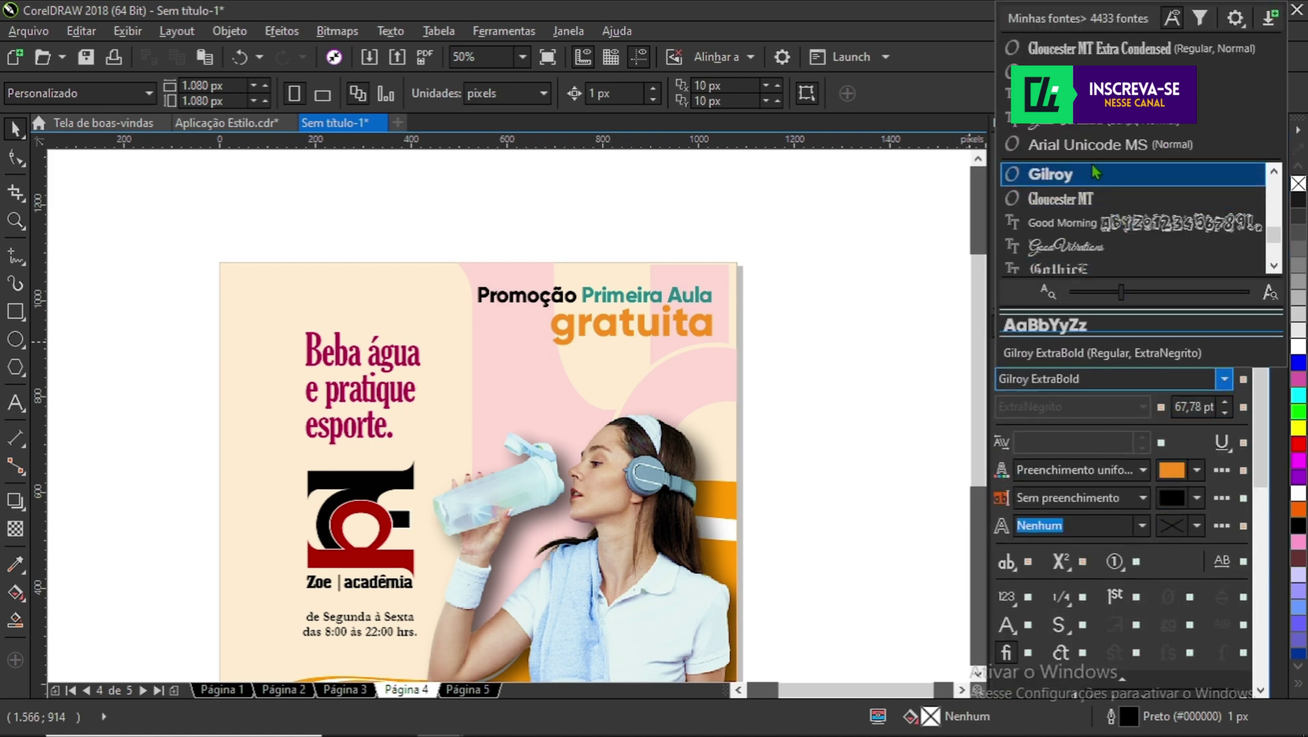
left_click(1073, 205)
- Inspect the "gratuita" text up close on page 4 and check its new font on the other flyer pages
scroll(617, 328, "up", 2)
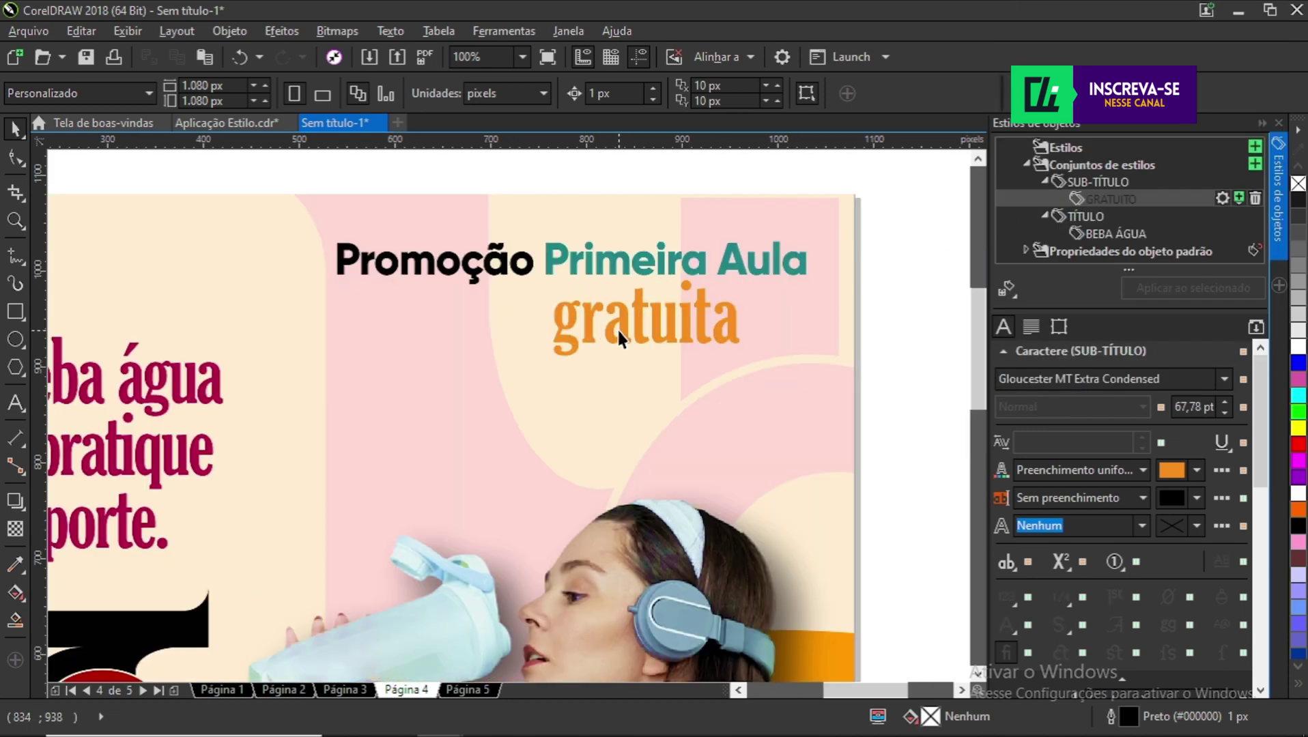
scroll(617, 328, "down", 4)
scroll(710, 292, "up", 2)
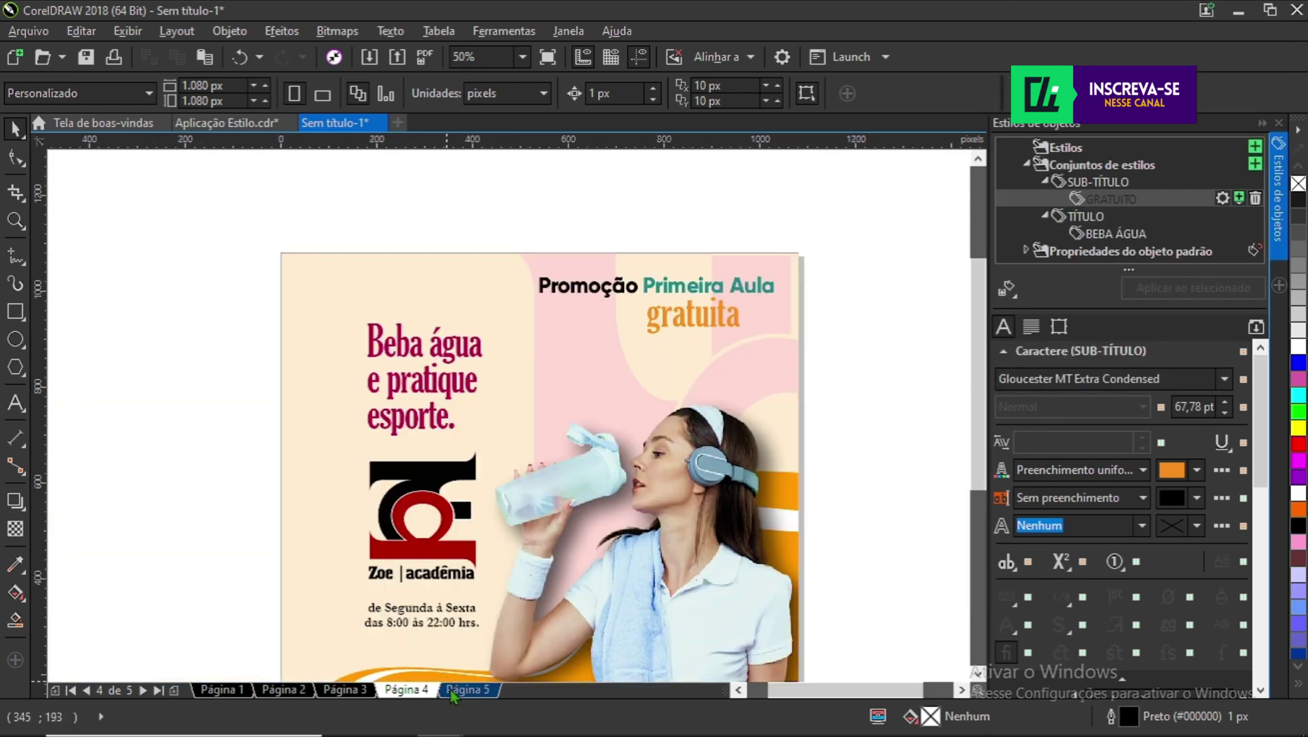
left_click(468, 691)
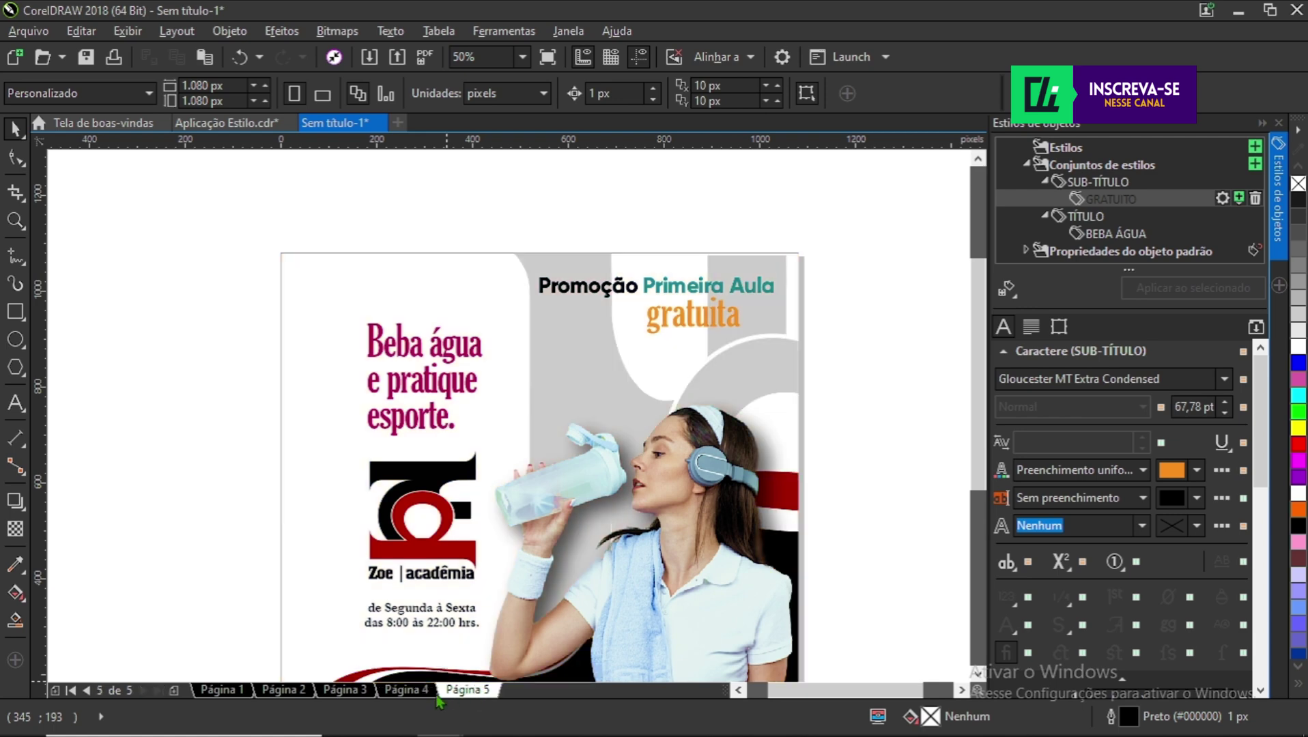
left_click(283, 691)
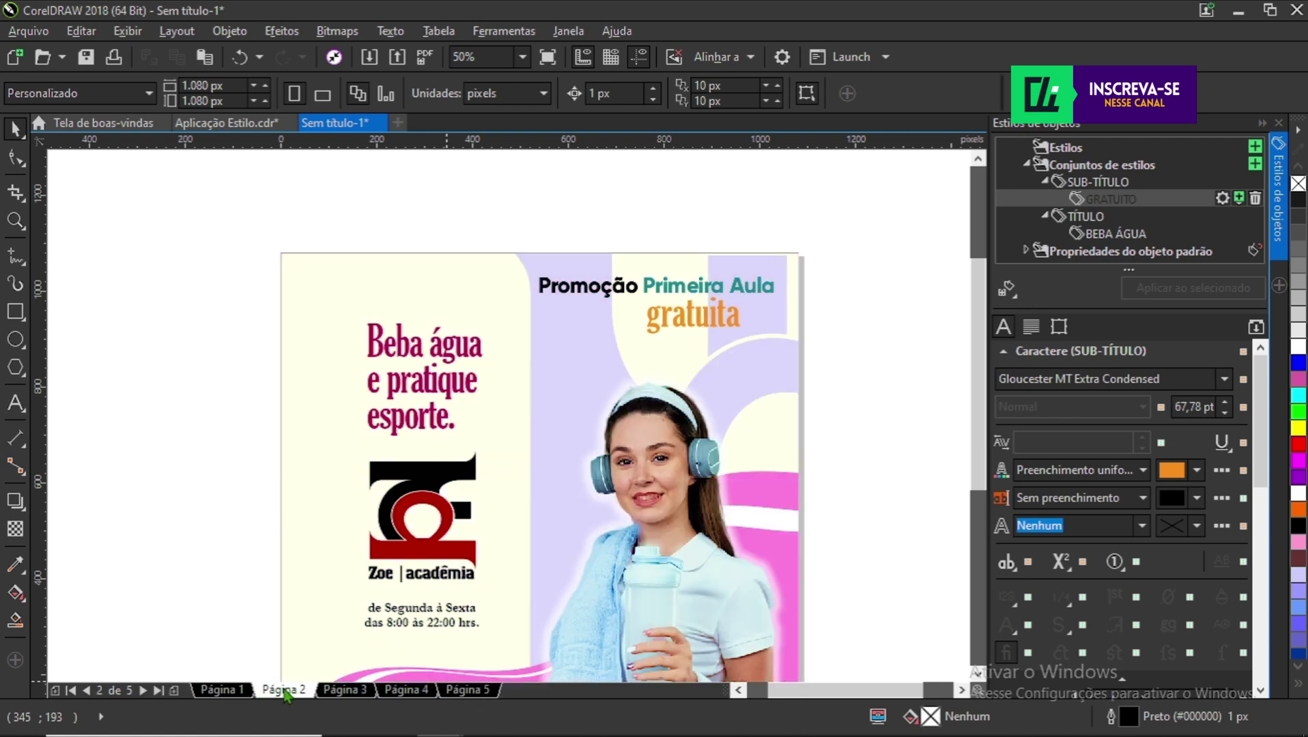
left_click(225, 691)
left_click(280, 691)
left_click(345, 691)
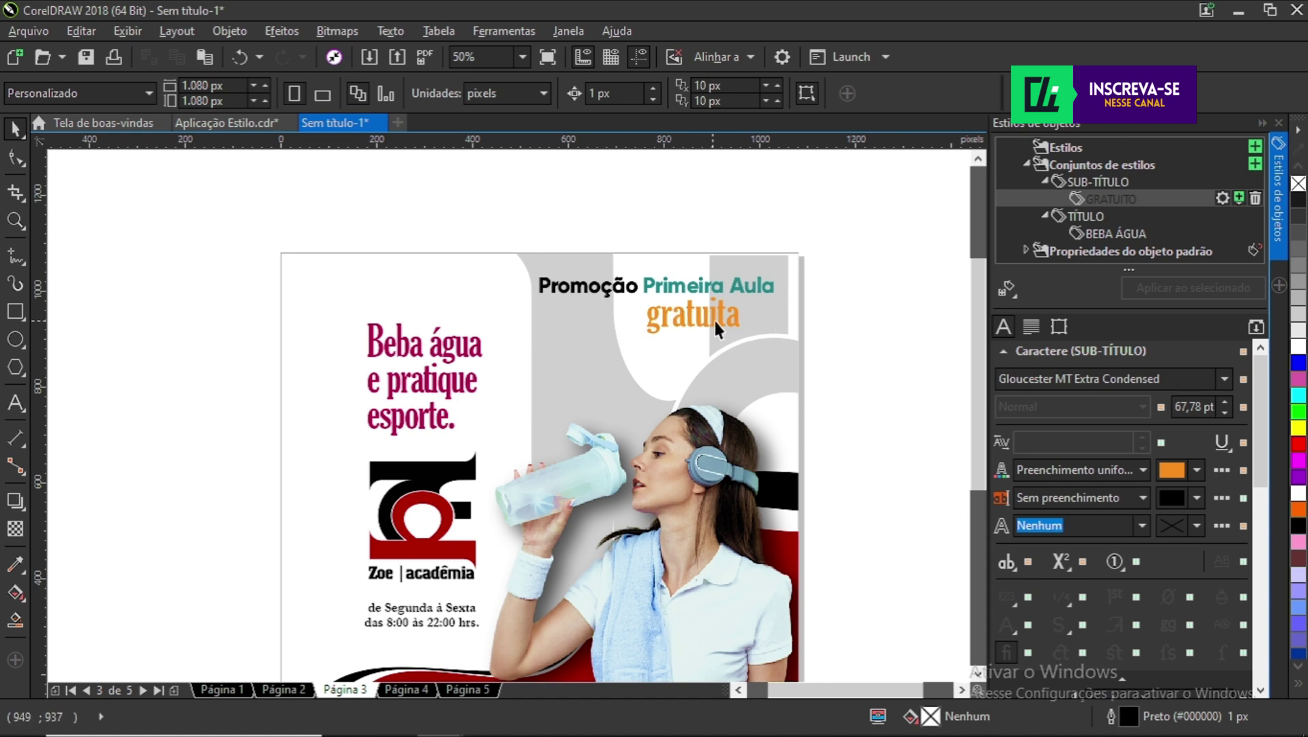
- Set the horizontal character shift of the GRATUITO style to -50% and check the text's alignment under the promotion line
scroll(1140, 487, "down", 5)
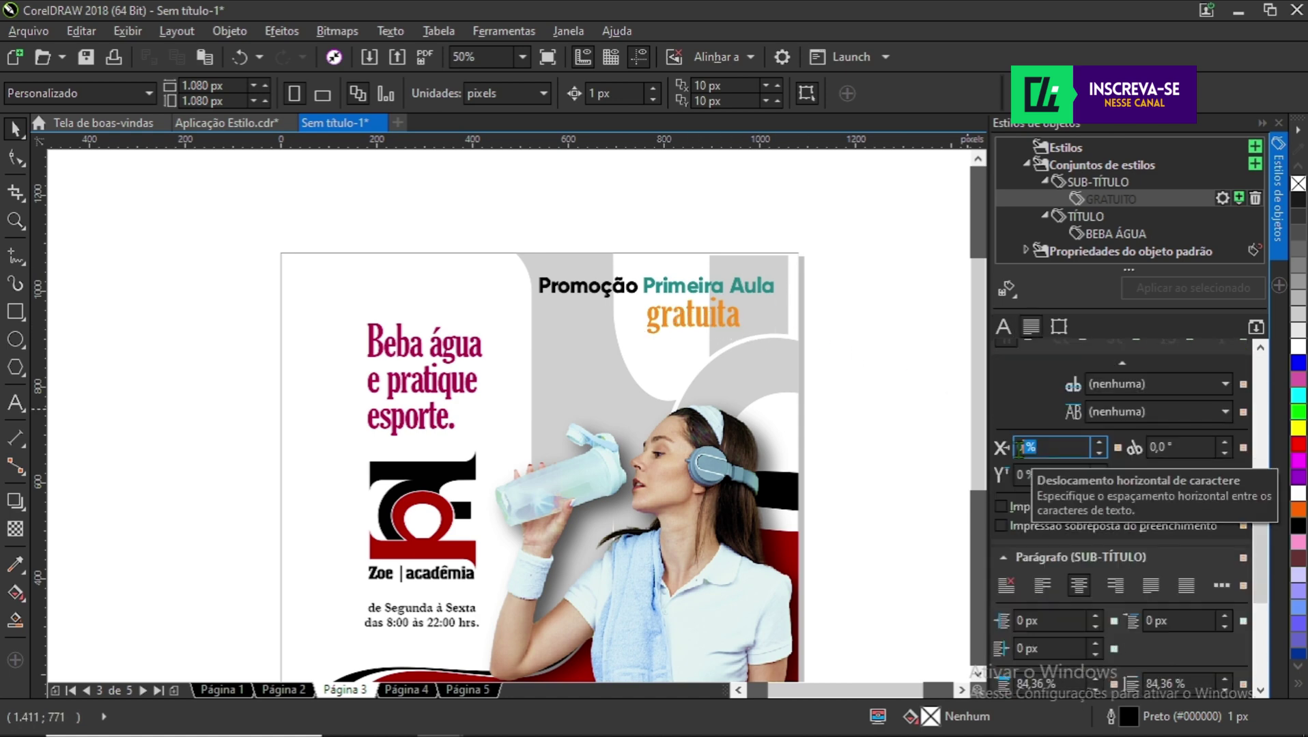
type("-50")
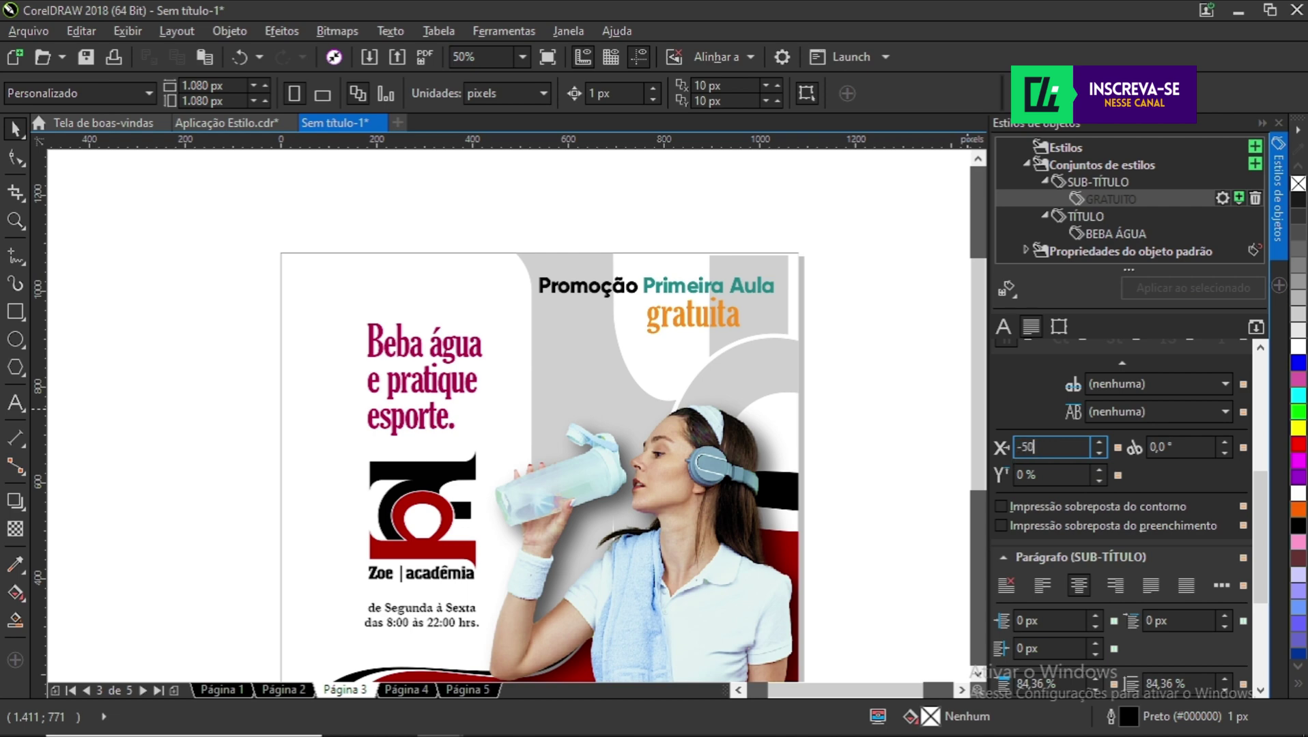
key("Return")
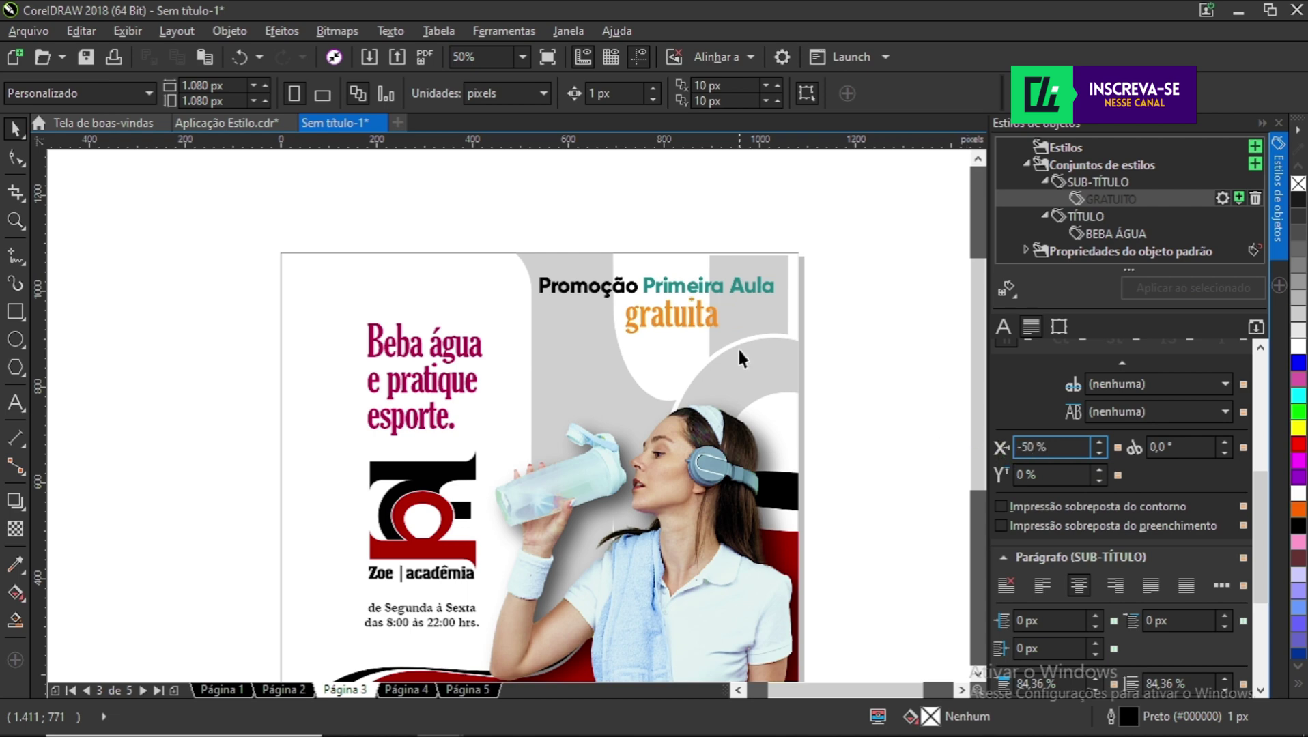
scroll(673, 311, "up", 2)
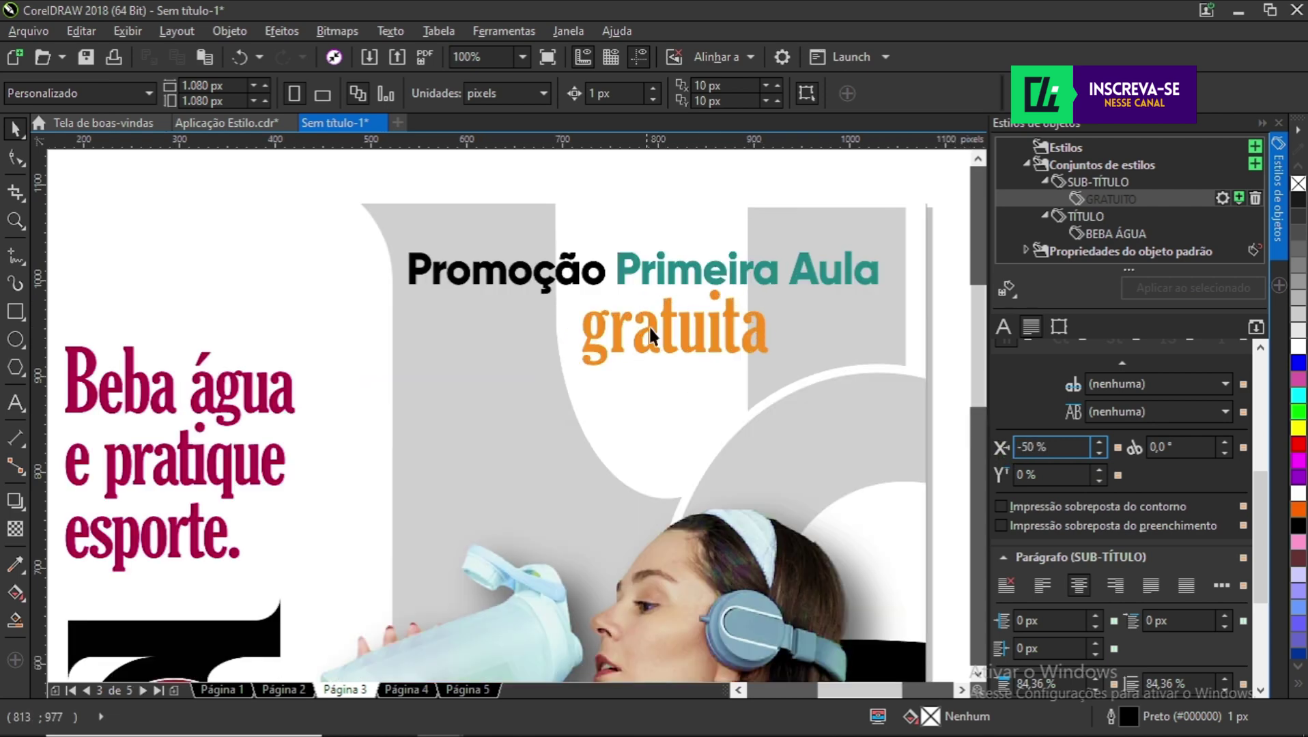
- Lower the GRATUITO style's horizontal character shift gradually to -75% to centre "gratuita" under the promotion line
left_click(1099, 454)
triple_click(1099, 454)
triple_click(1099, 454)
triple_click(1099, 454)
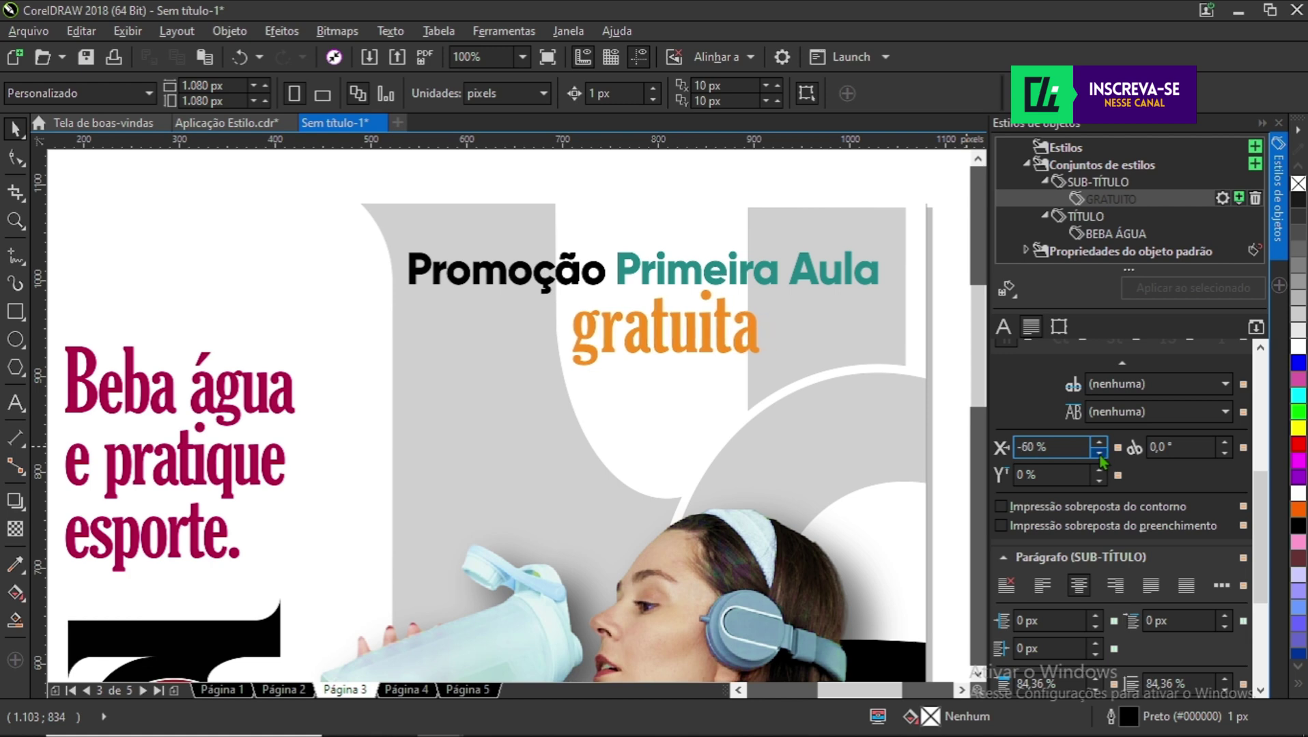
triple_click(1099, 454)
triple_click(1100, 454)
triple_click(1099, 454)
triple_click(1100, 454)
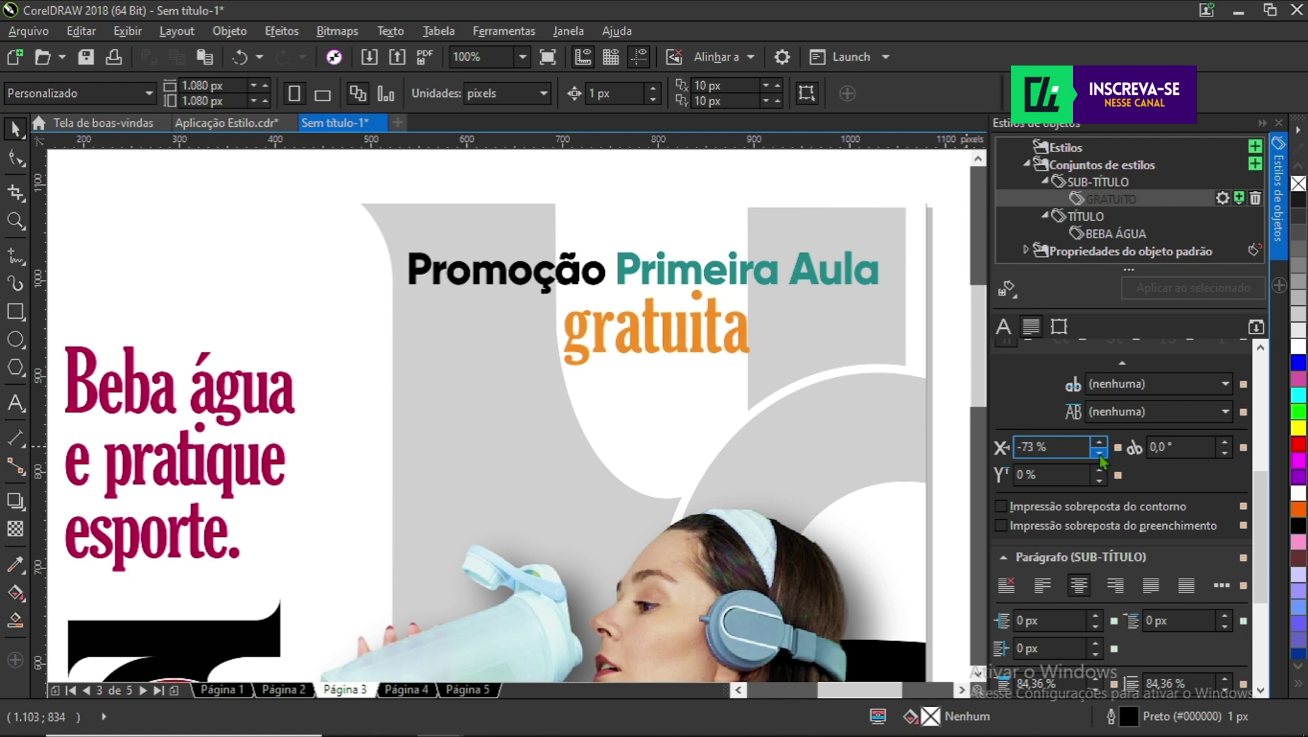
double_click(1099, 454)
- Review the shifted "gratuita" text on pages 3, 4, 5, 2 and 1, and view the whole page 1 flyer with its headline
scroll(714, 383, "down", 2)
scroll(785, 406, "up", 1)
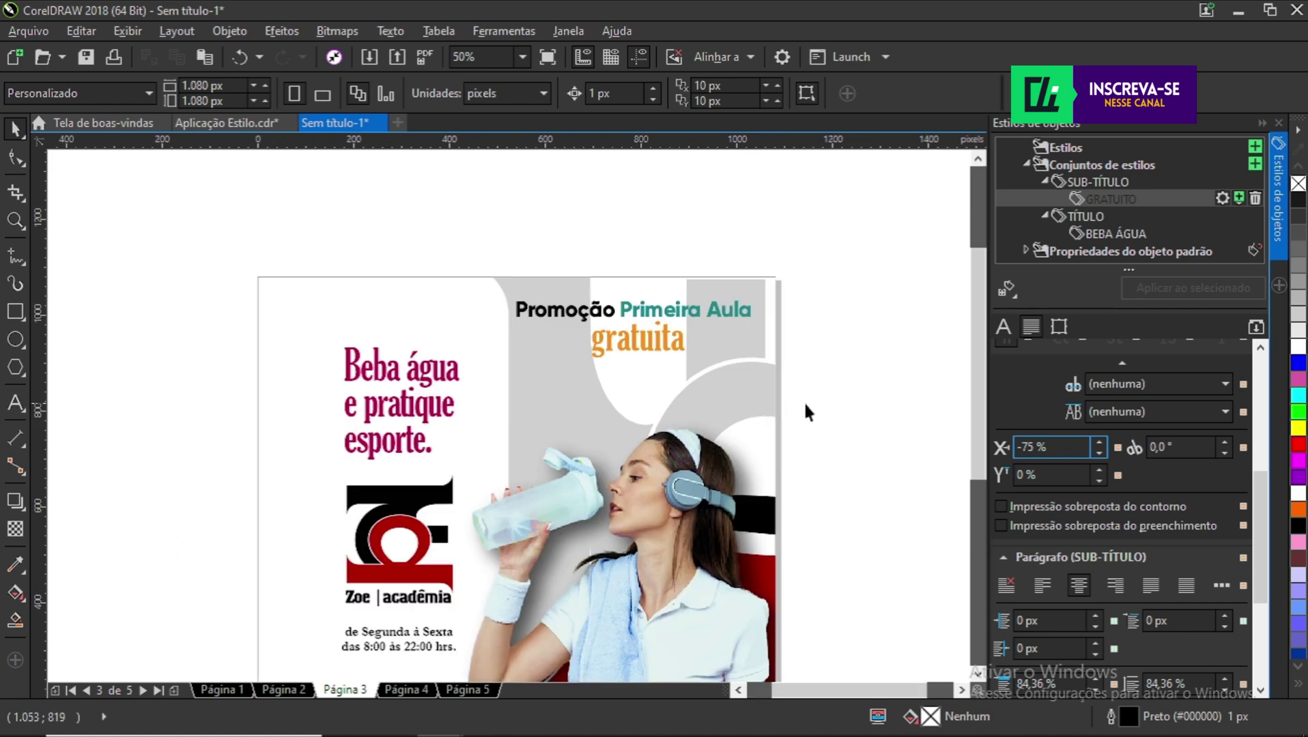
left_click(403, 691)
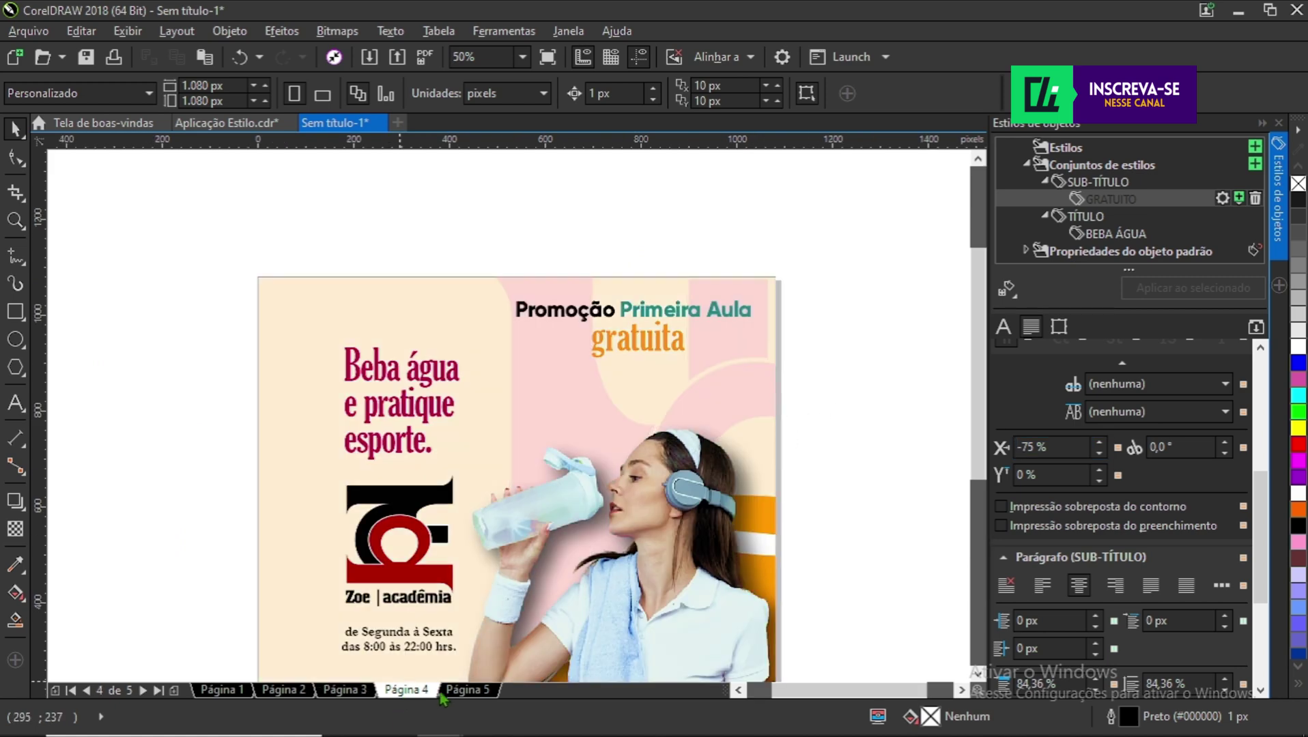
left_click(473, 692)
left_click(283, 691)
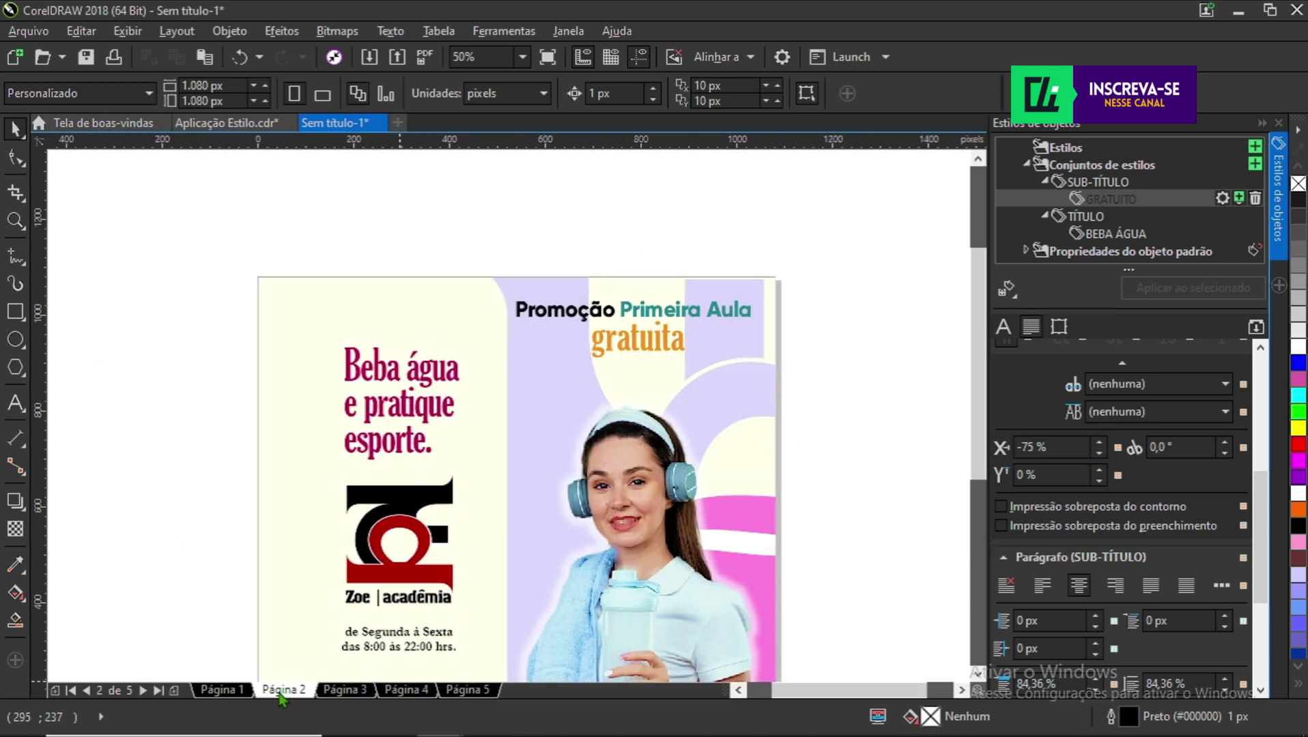
left_click(214, 691)
scroll(545, 313, "down", 1)
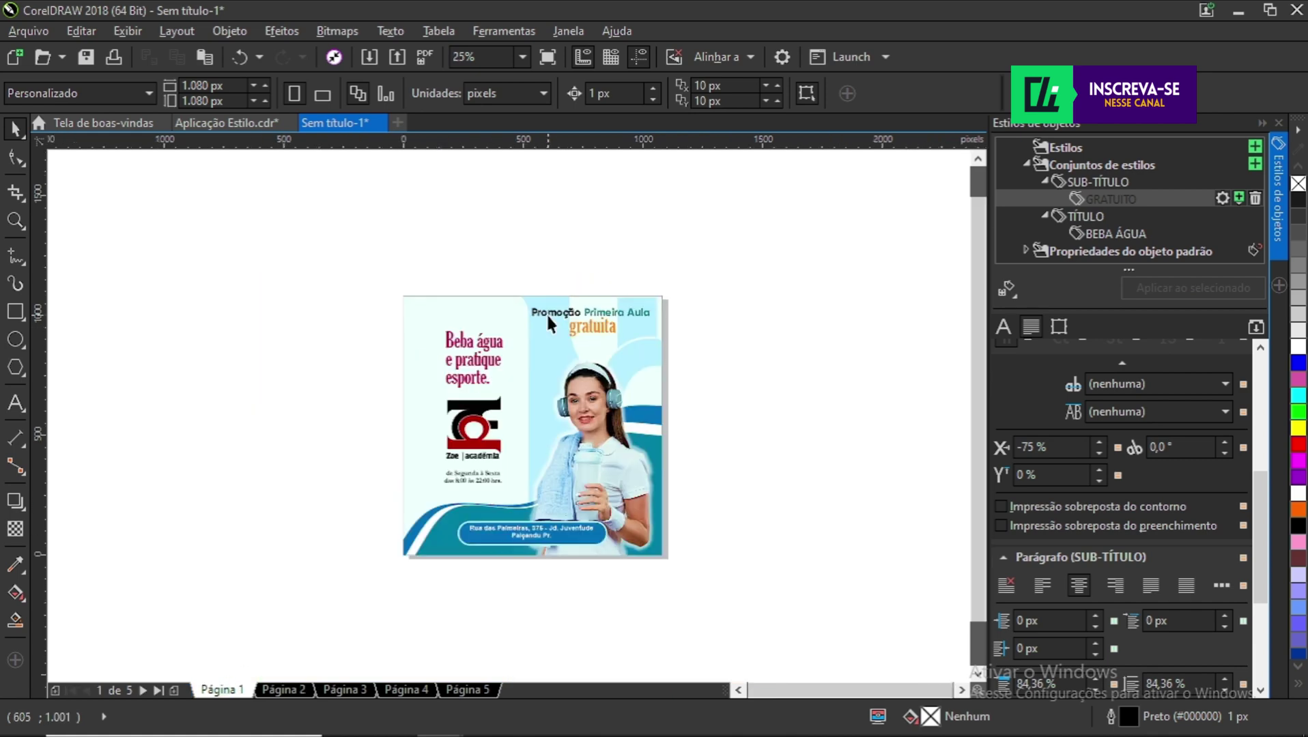
scroll(546, 313, "up", 1)
scroll(506, 409, "down", 1)
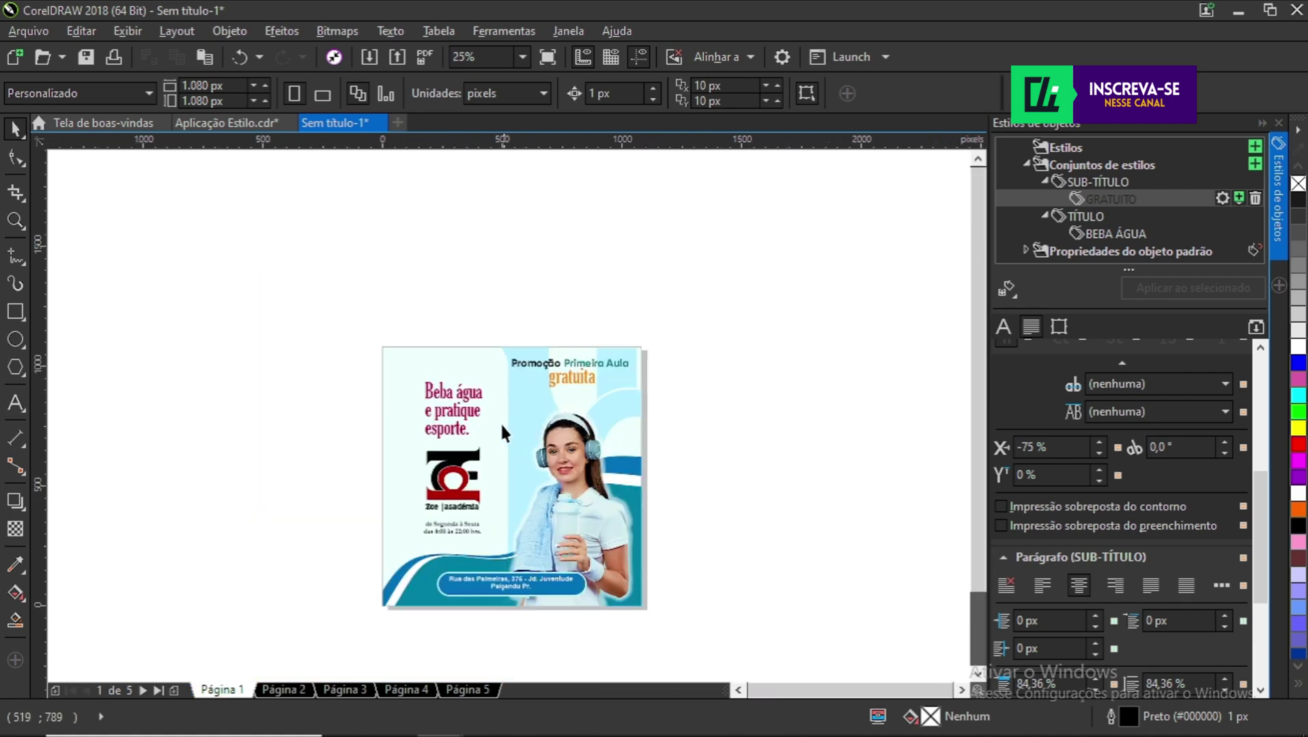
scroll(471, 451, "up", 1)
key("shift+F4")
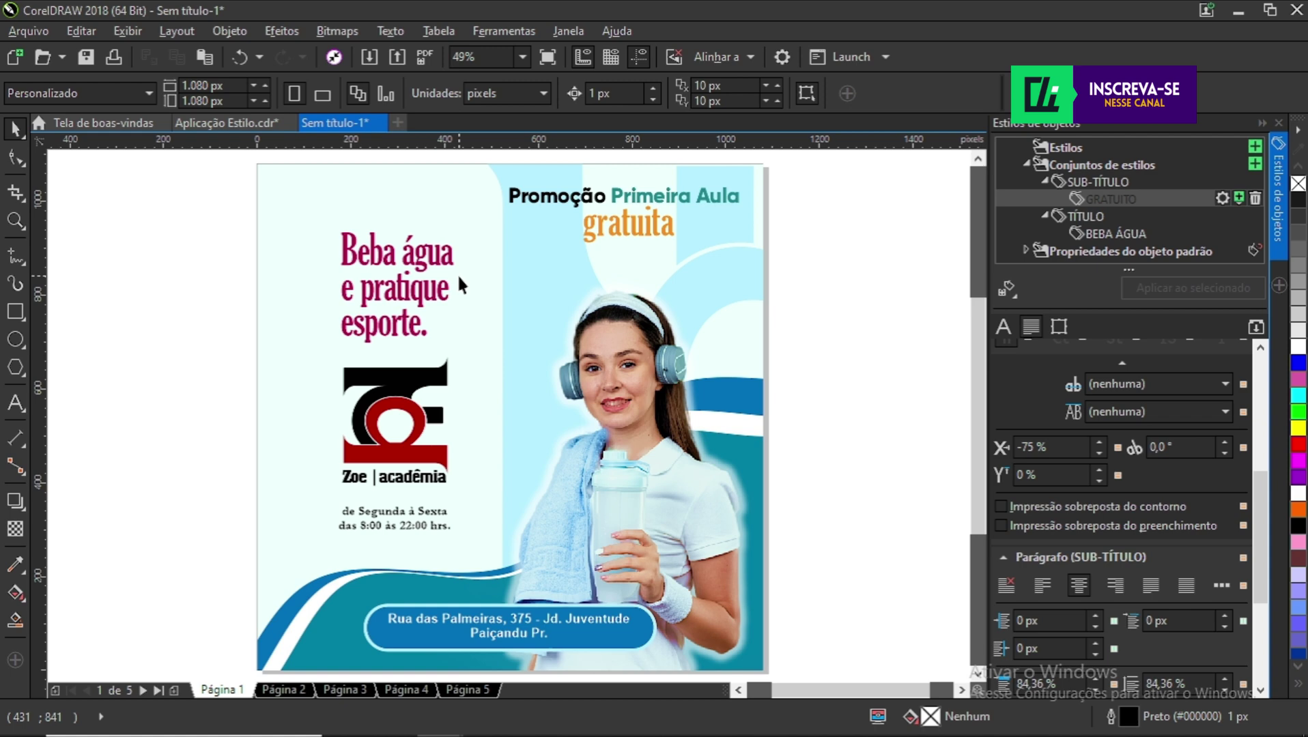
left_click(403, 295)
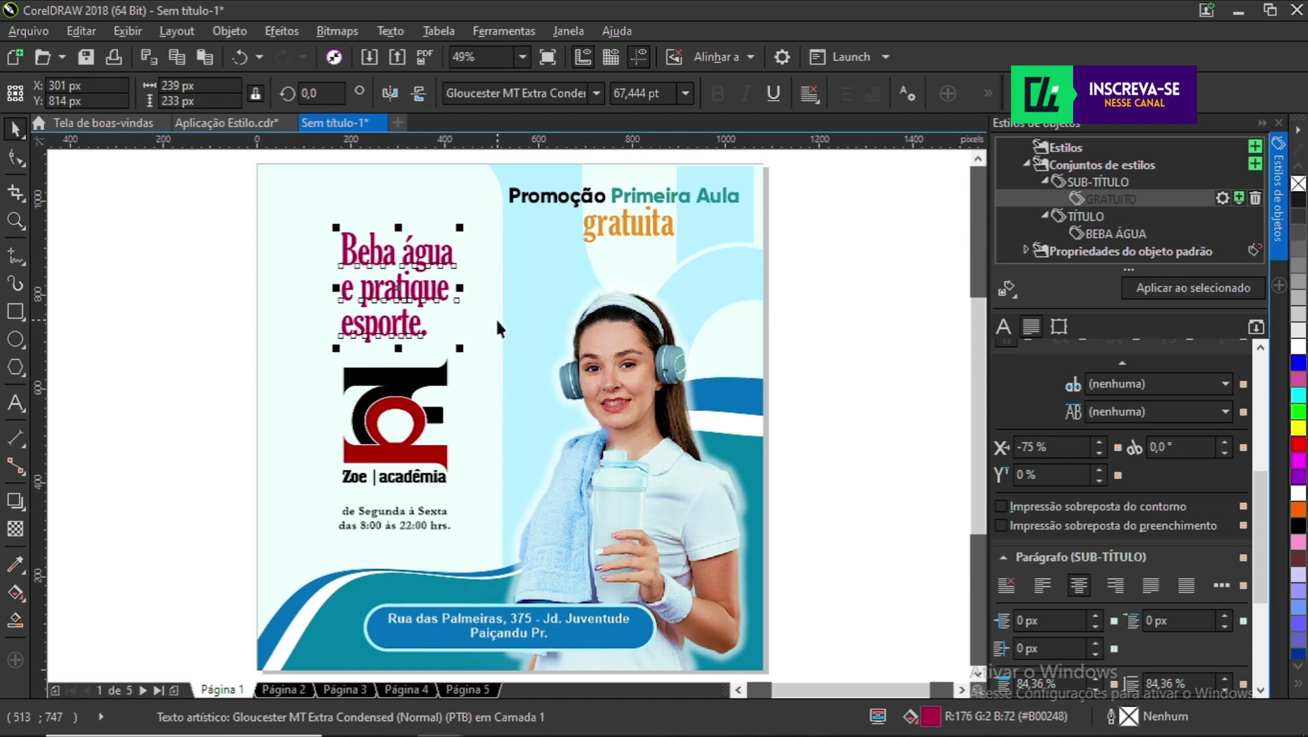
left_click(226, 426)
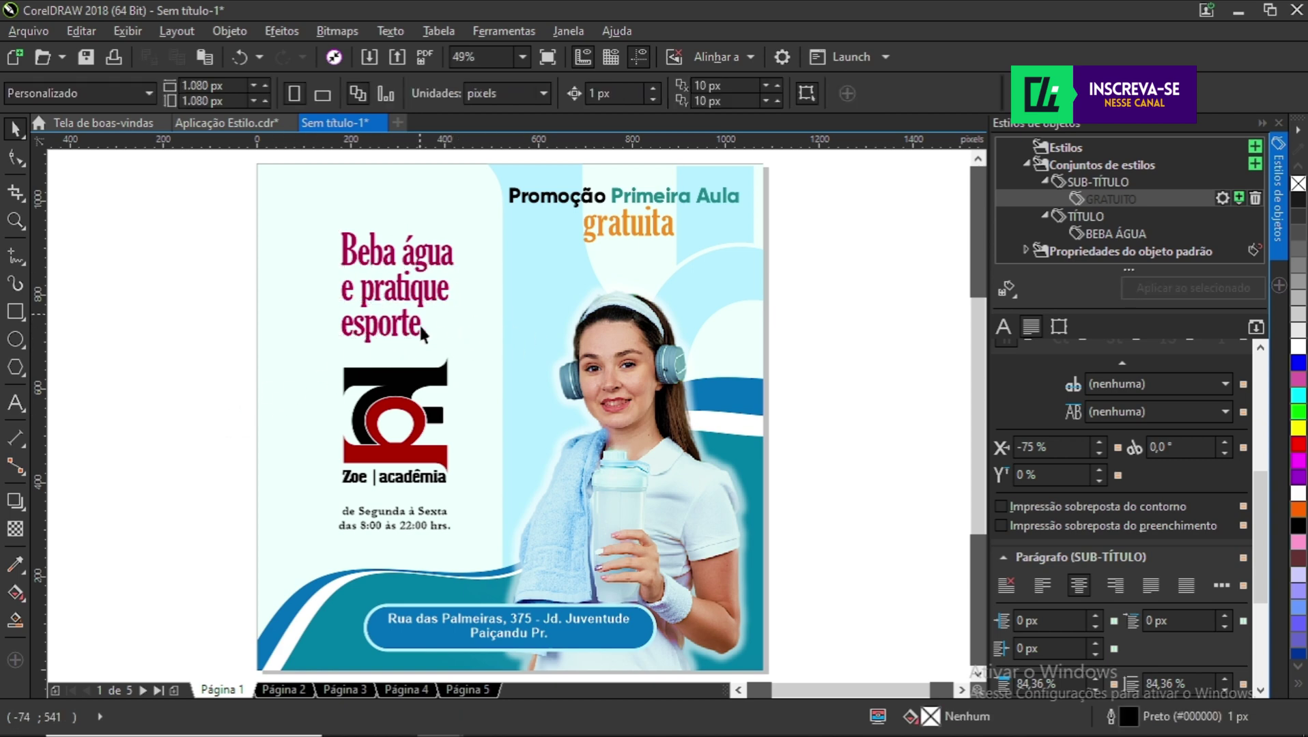
- Duplicate the "Beba água e pratique esporte." headline on page 2, placing the copy over the woman's torso at about X 762 px, Y 290 px
left_click(284, 689)
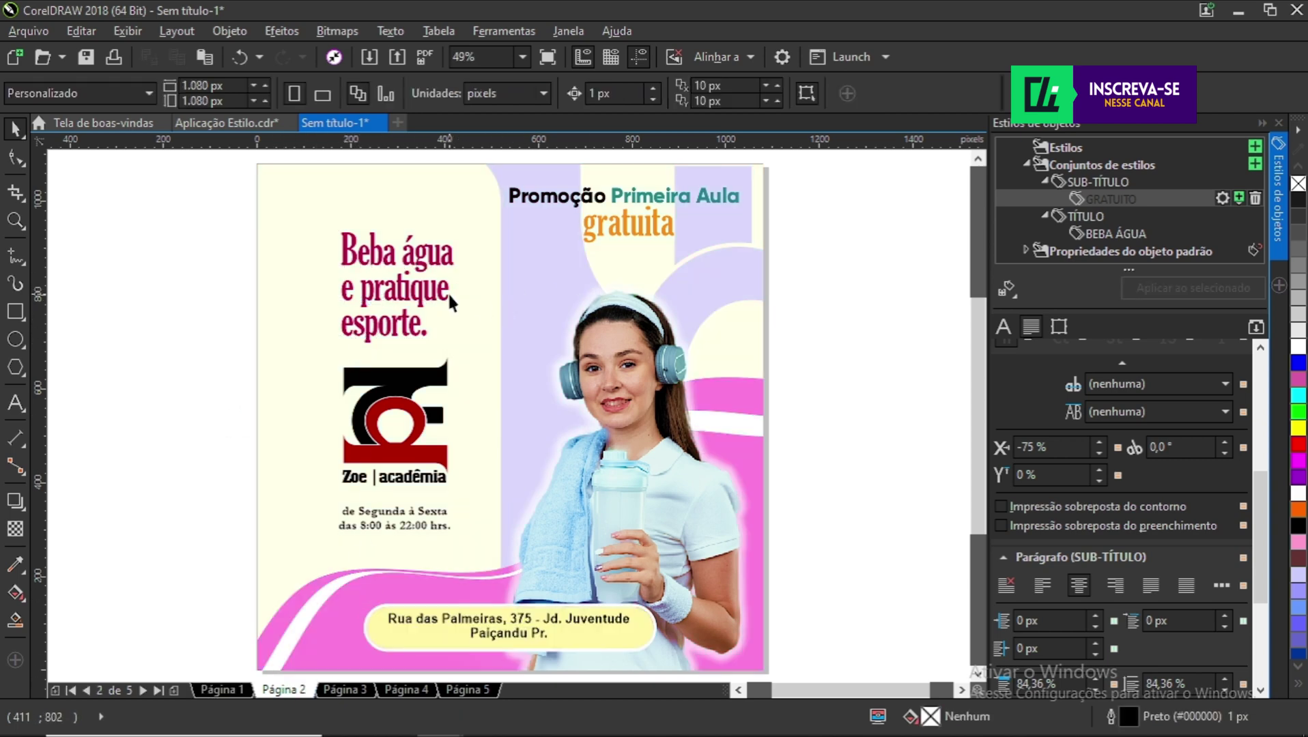
left_click(410, 328)
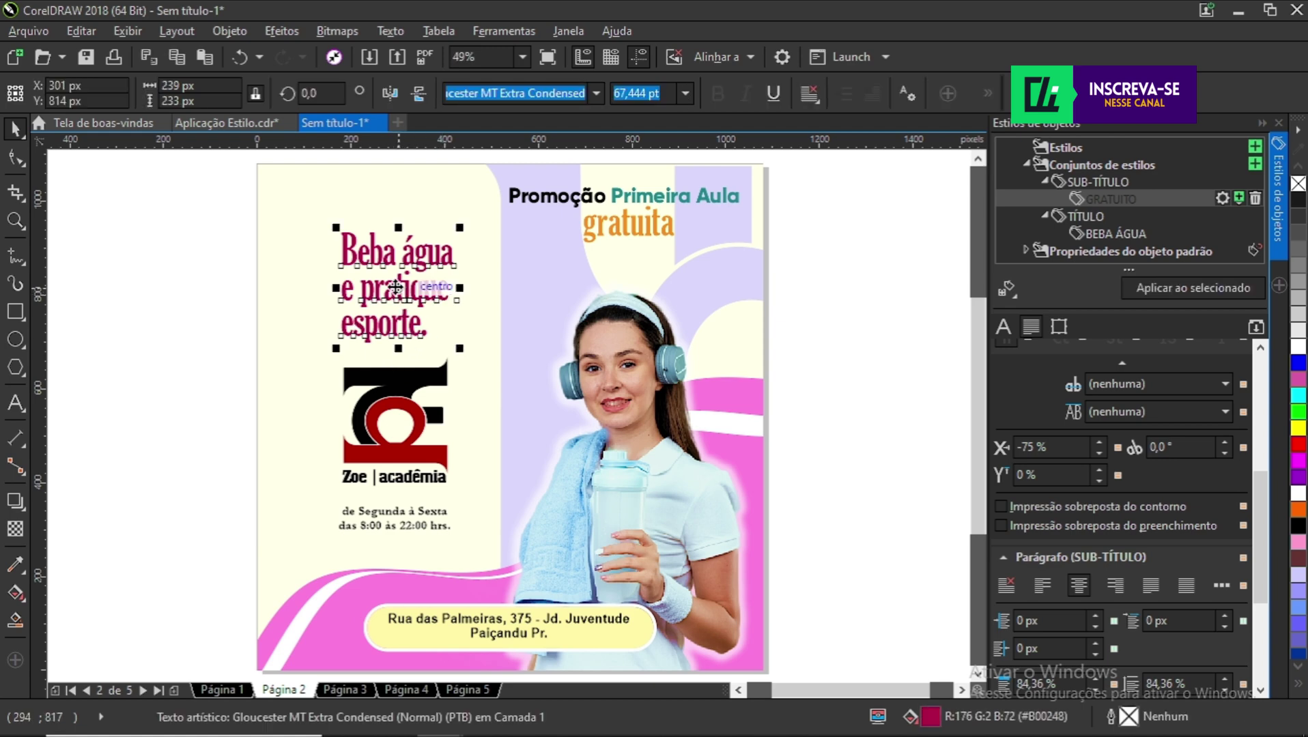
left_click_drag(399, 293, 617, 542)
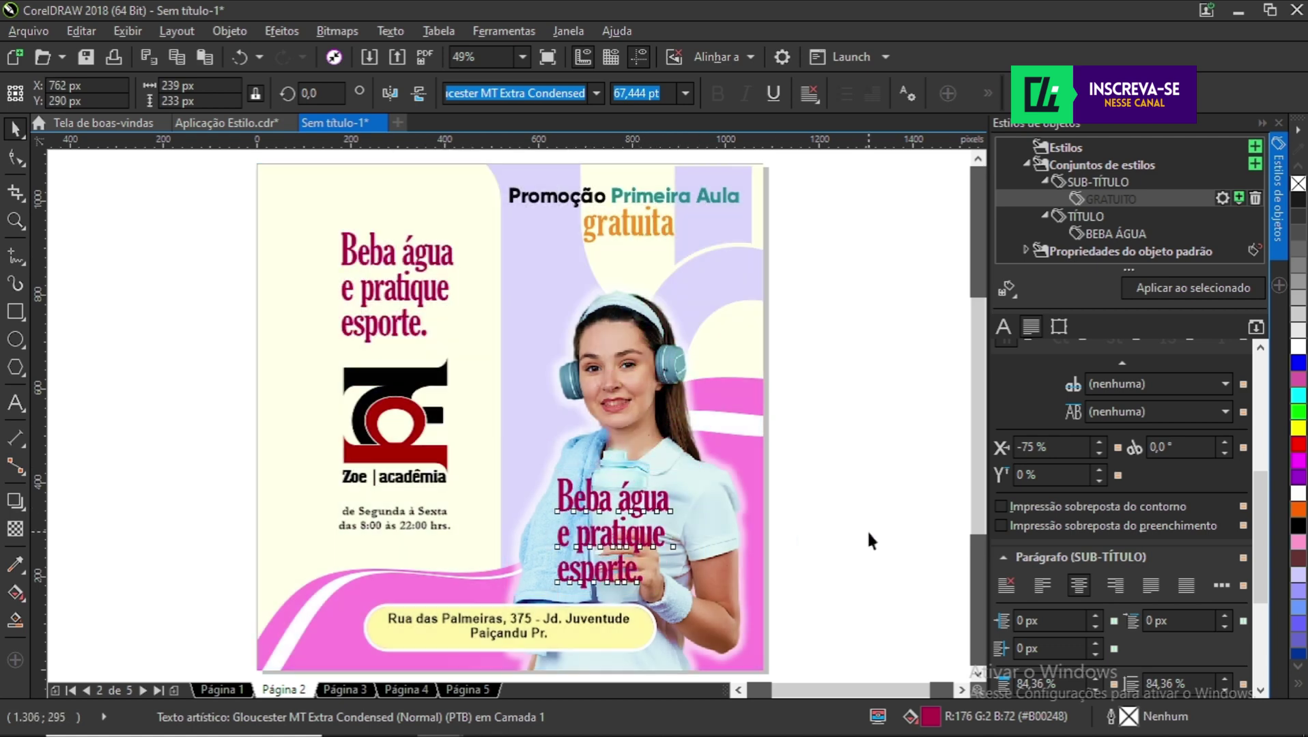
key("Escape")
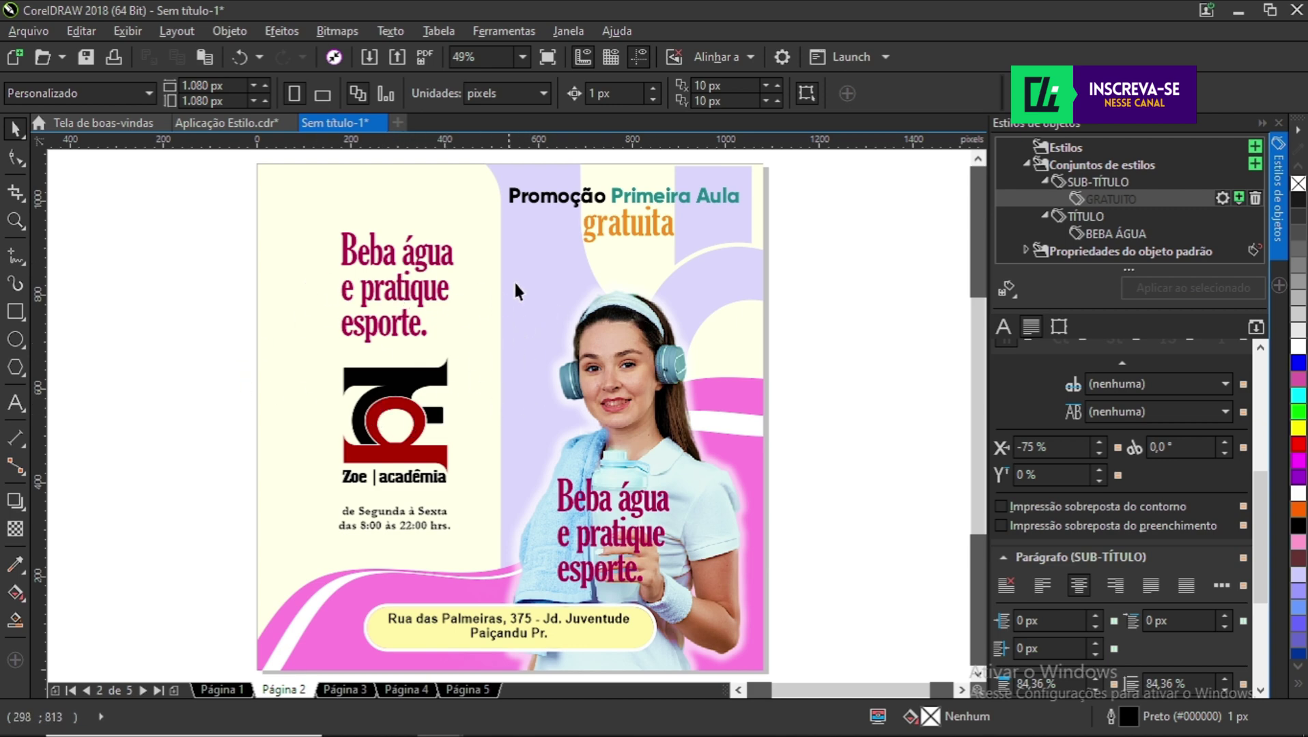
left_click(401, 292)
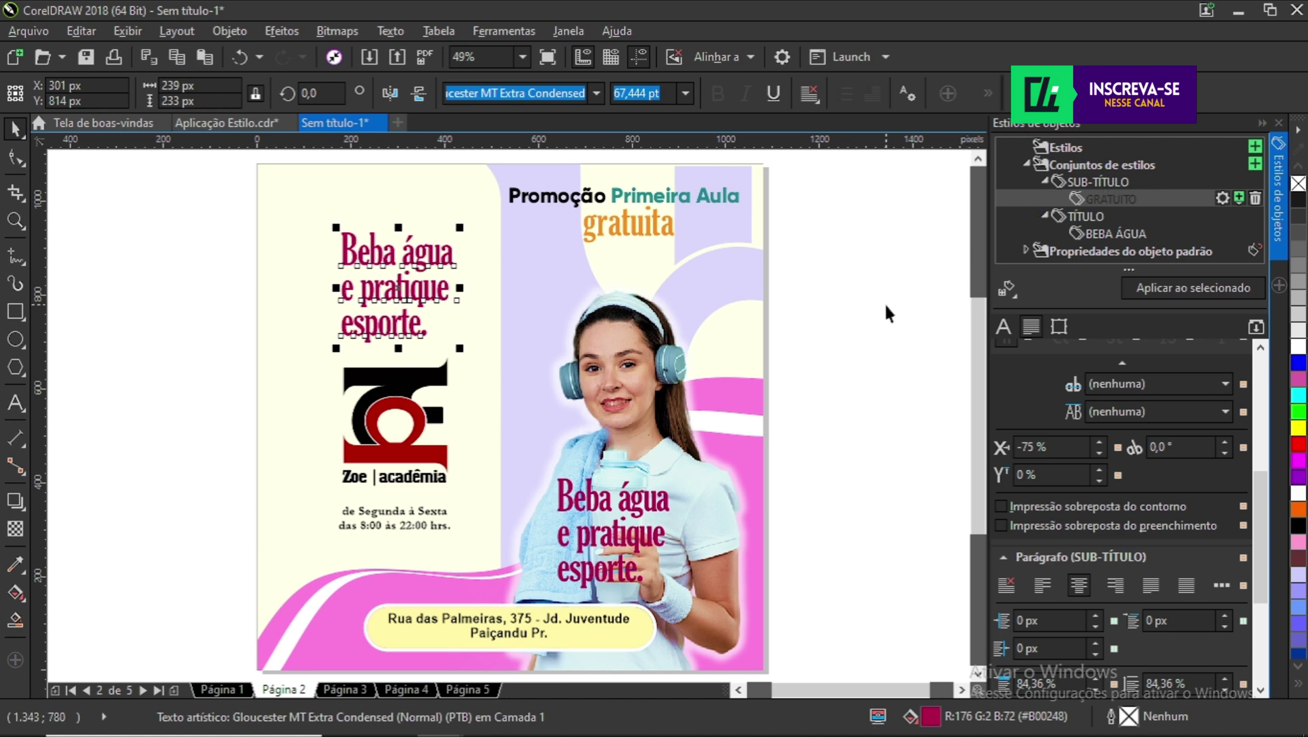
left_click(792, 519)
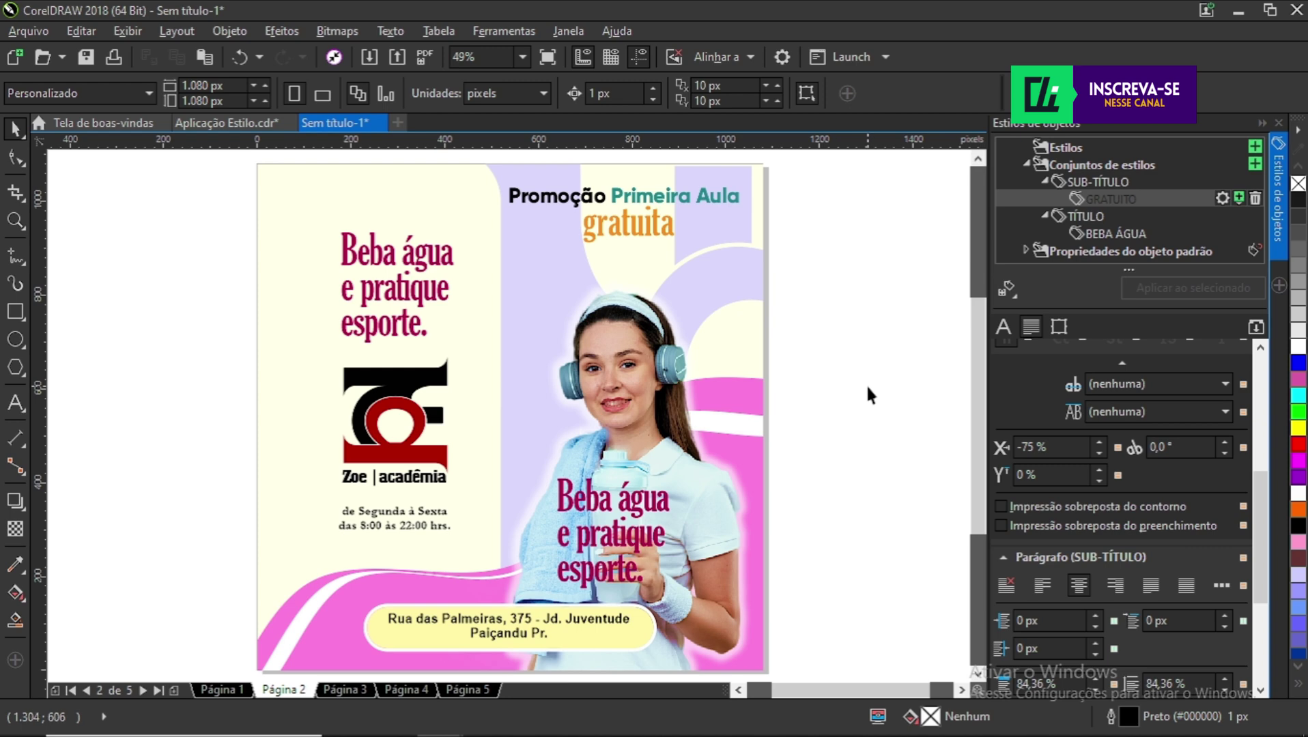
- Change the BEBA ÁGUA style's text fill color to black and select the original headline on page 2
left_click(1112, 217)
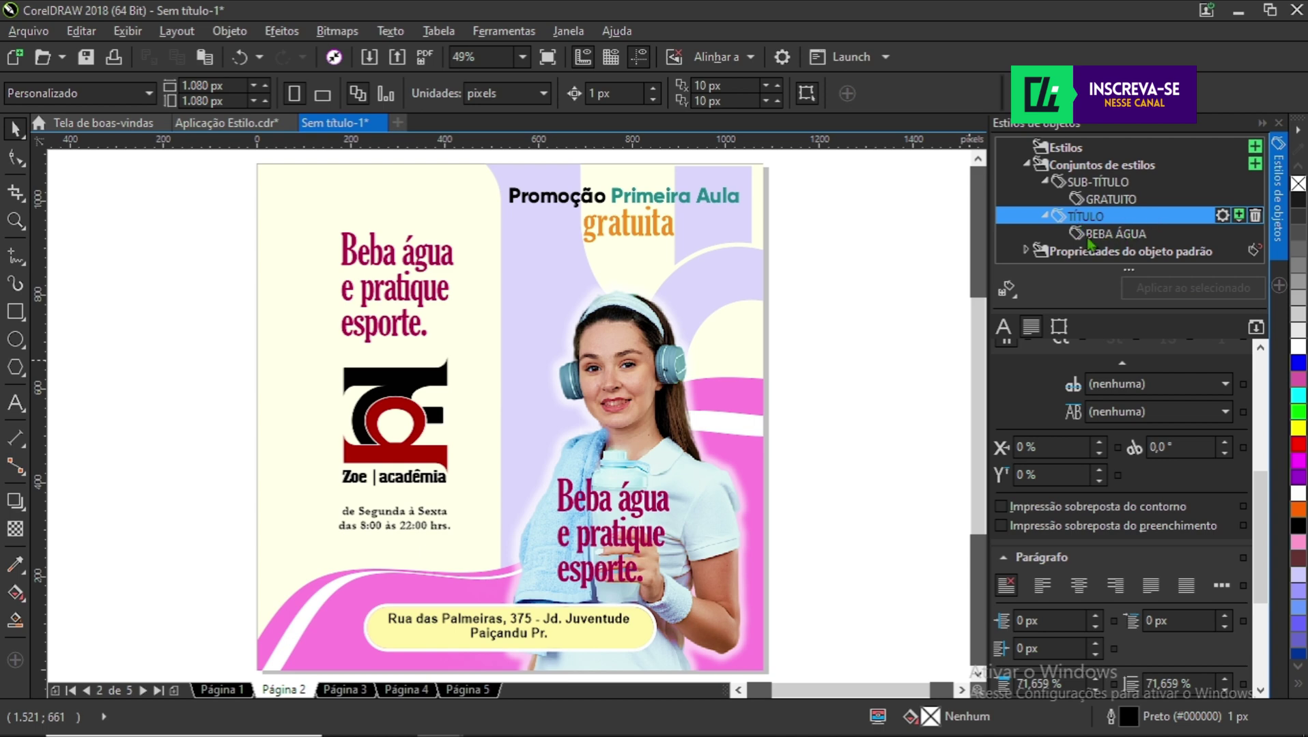
left_click(1113, 234)
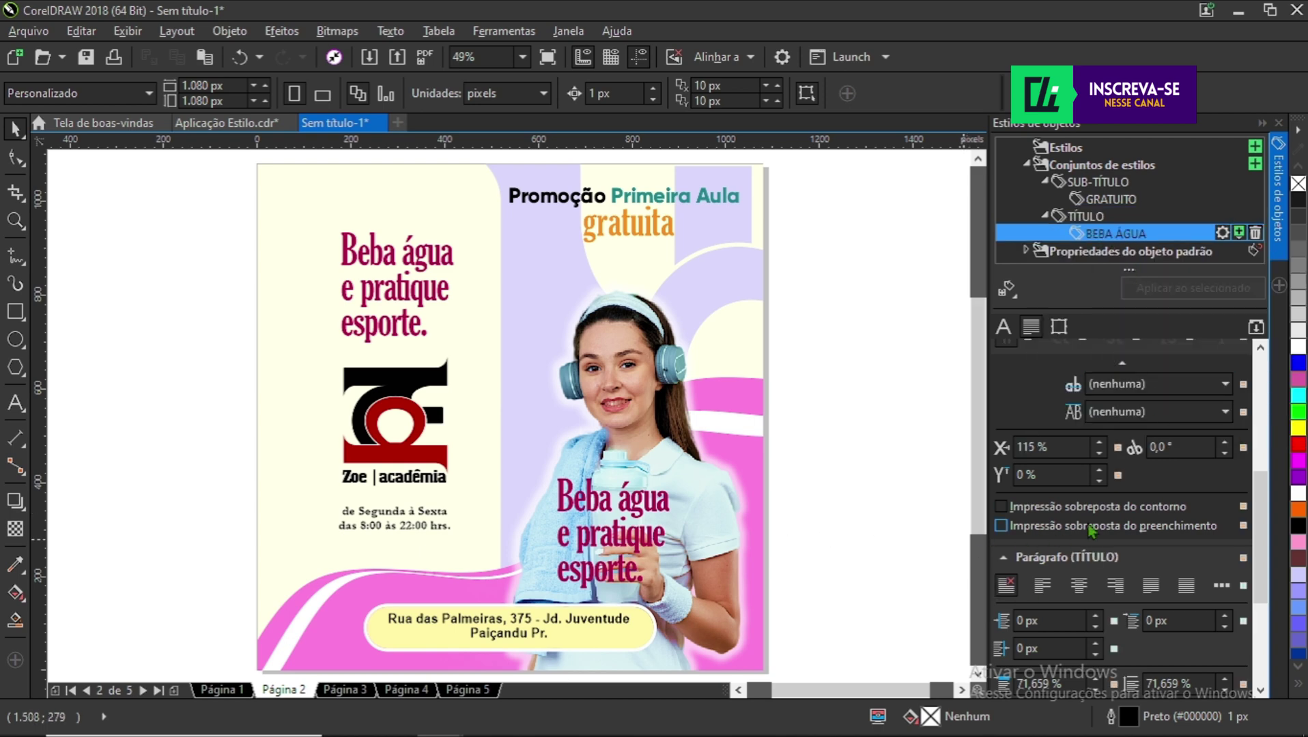
scroll(1157, 446, "up", 2)
scroll(1157, 446, "up", 3)
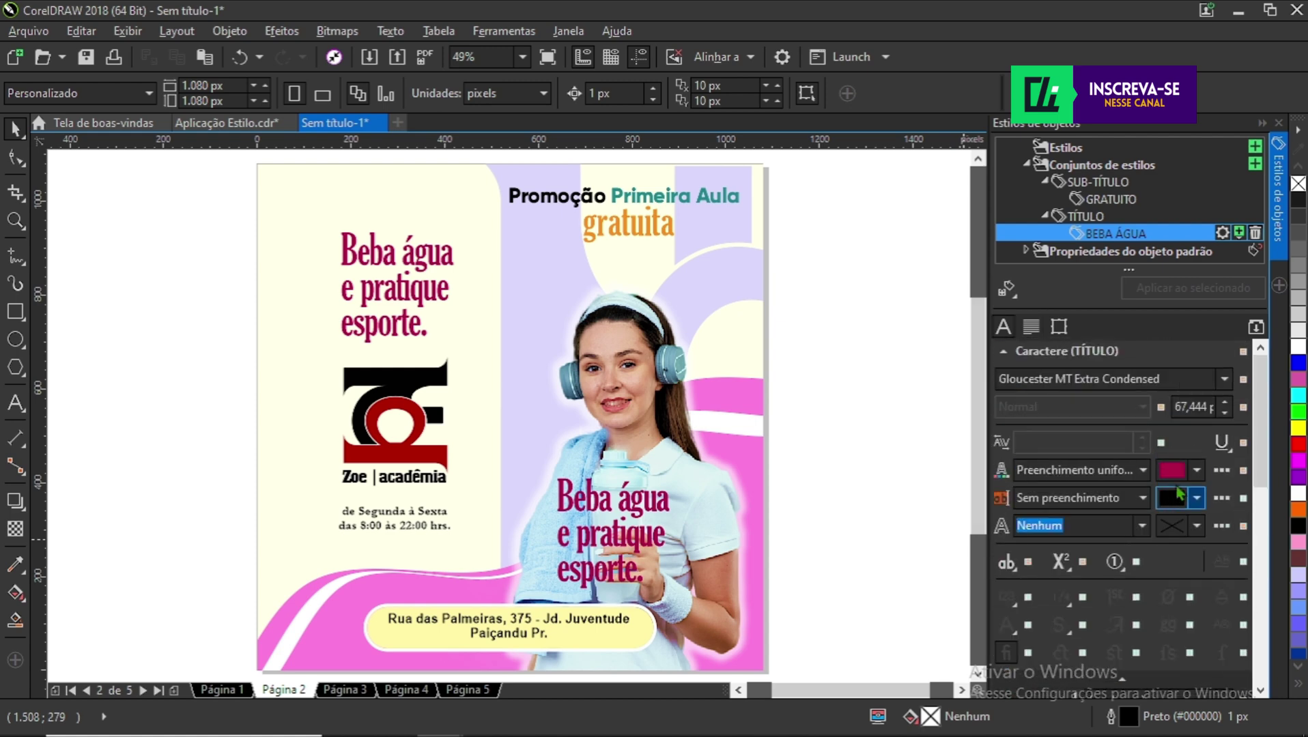
left_click(1171, 470)
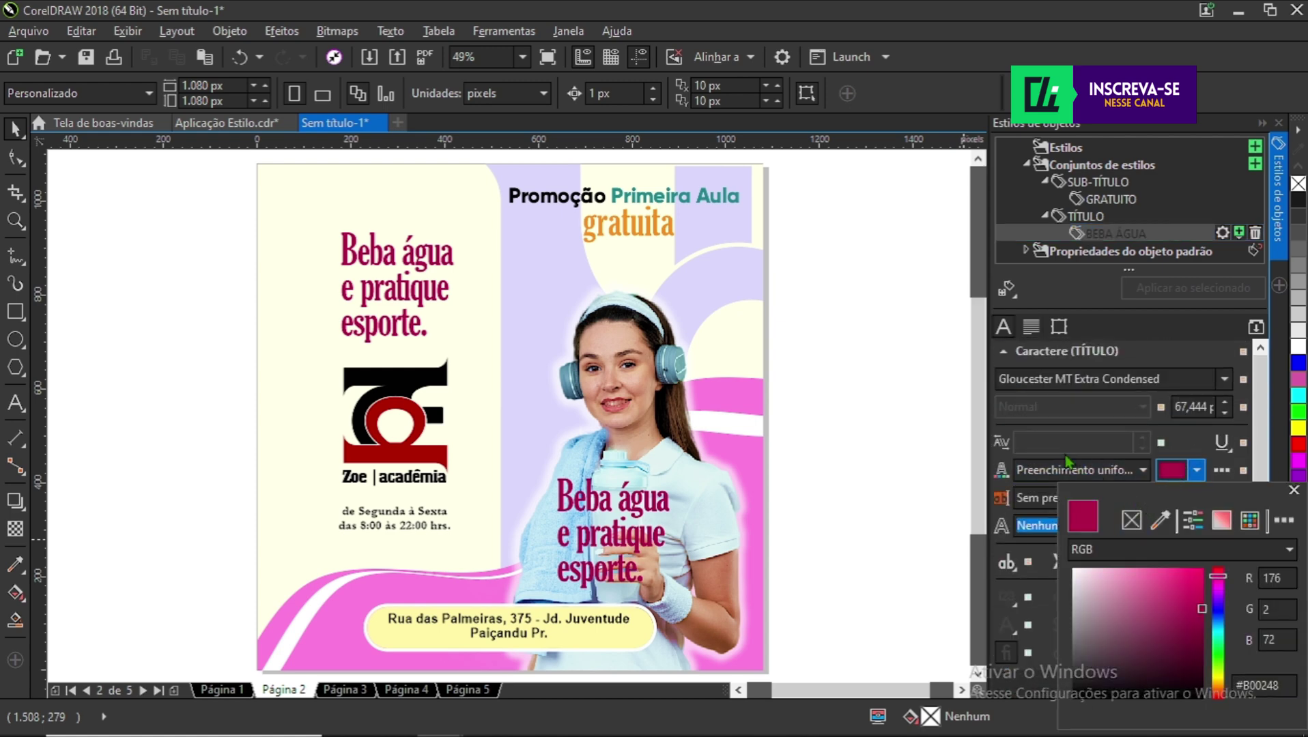
left_click_drag(1167, 492, 981, 394)
left_click_drag(861, 324, 895, 556)
left_click(894, 558)
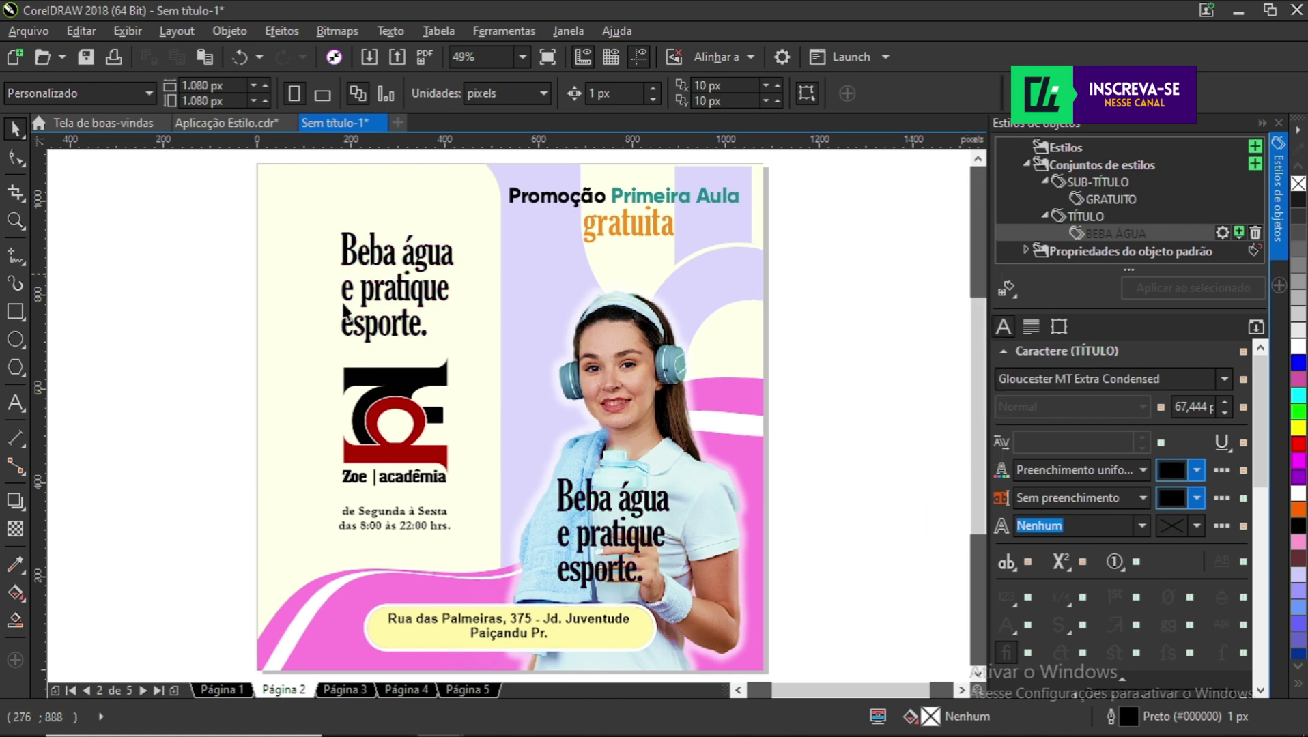
left_click_drag(229, 200, 482, 372)
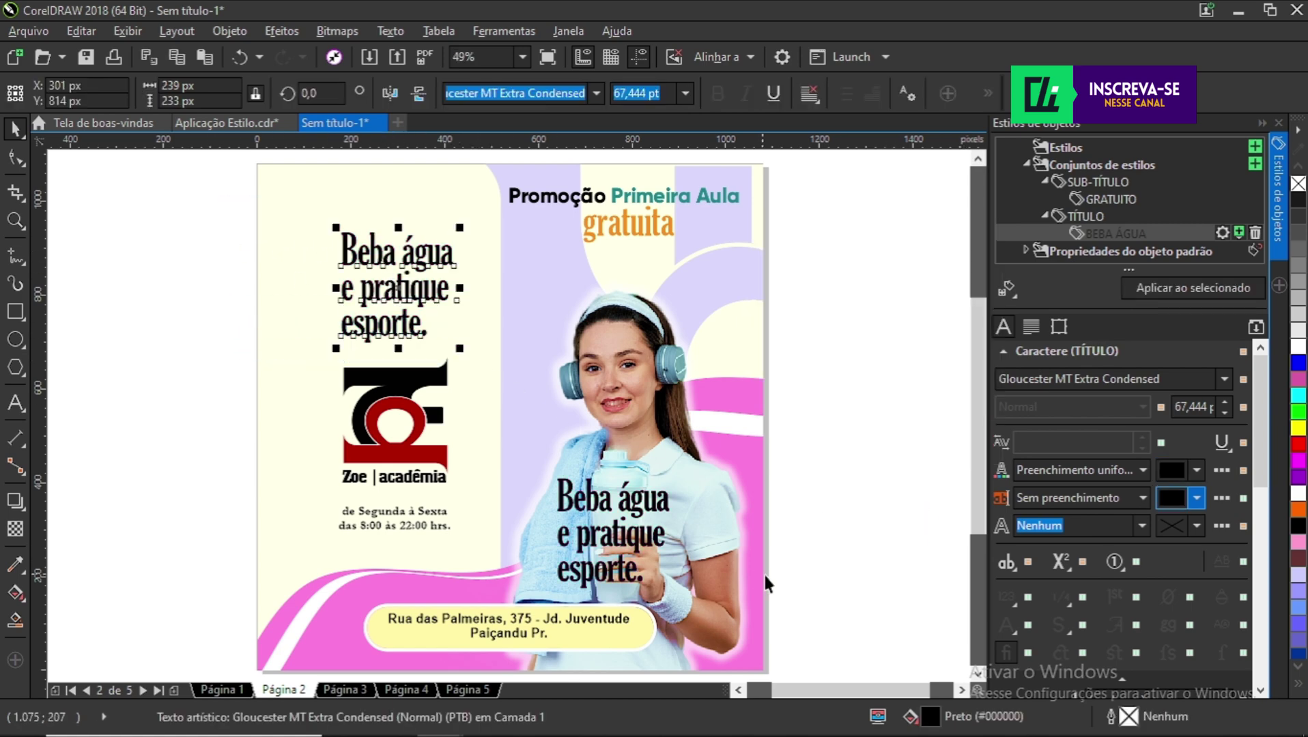
- Examine the duplicated headline on page 2 and compare it with the black headline on pages 1, 3, 4 and 5
left_click_drag(812, 636, 537, 444)
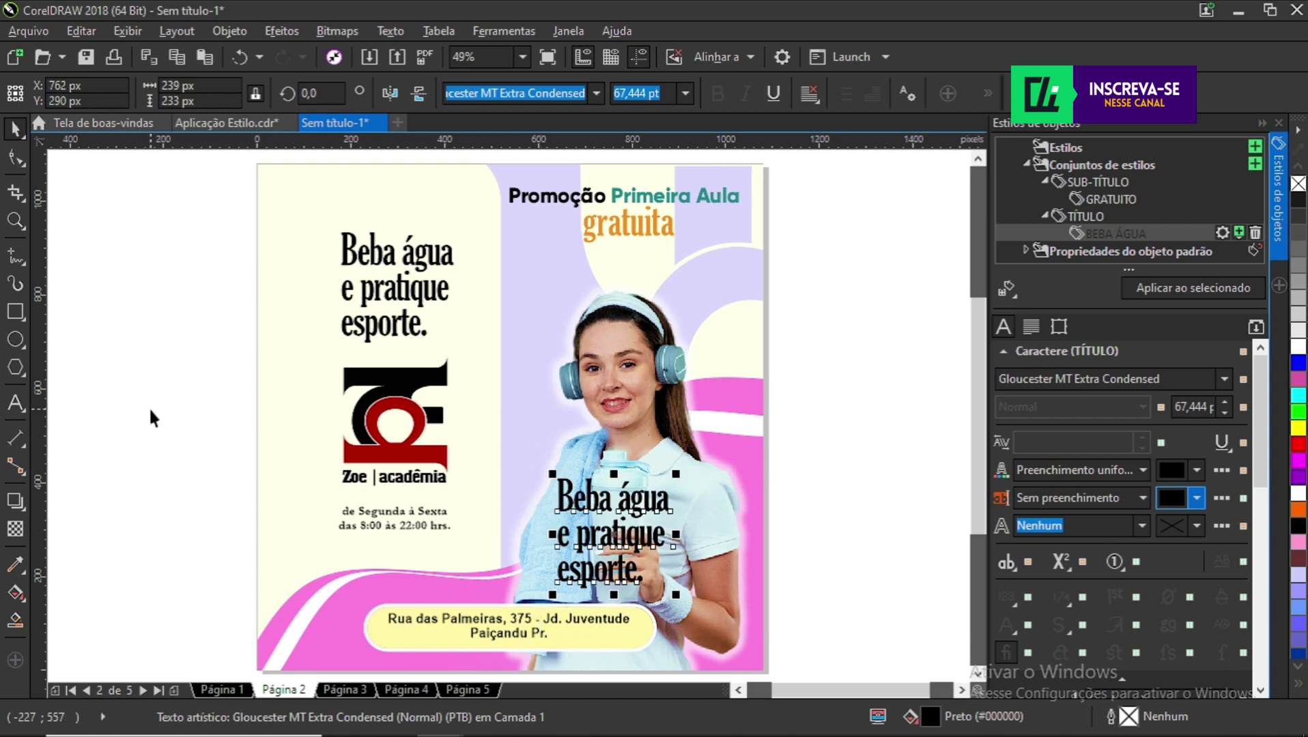
left_click(162, 437)
left_click(234, 693)
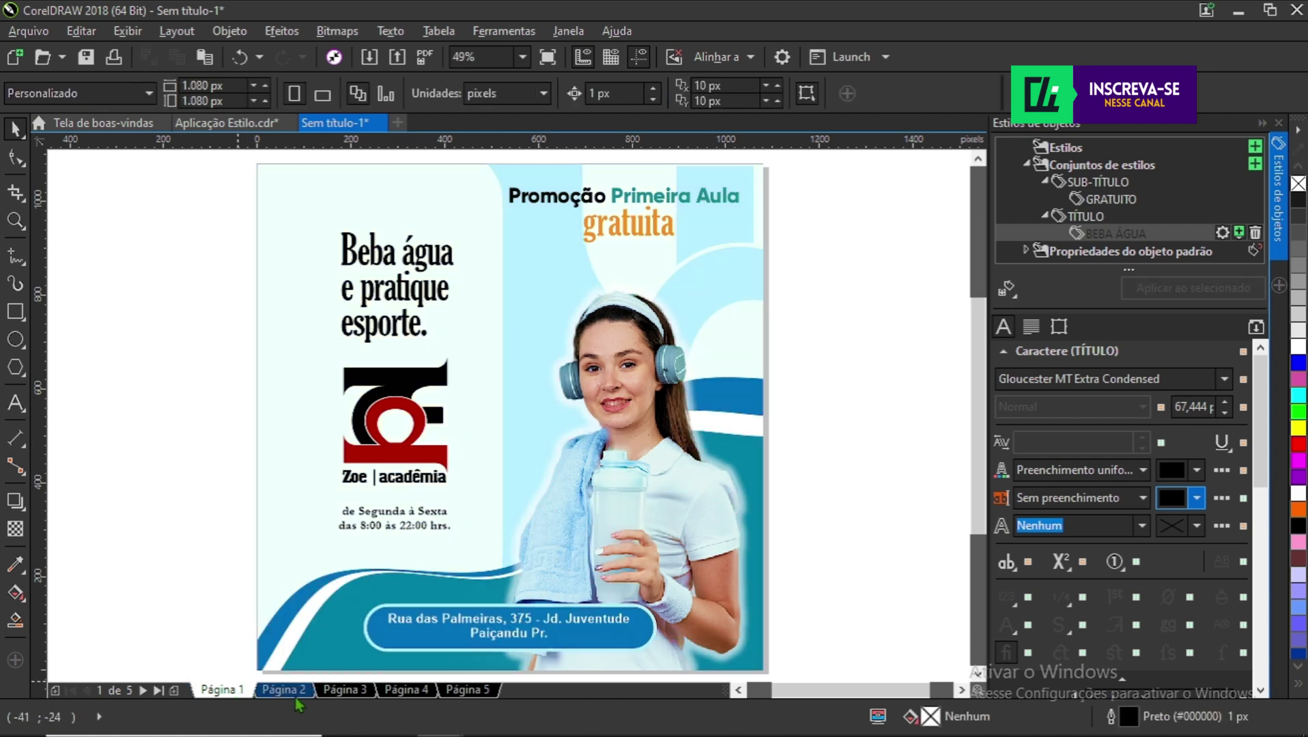
left_click(345, 691)
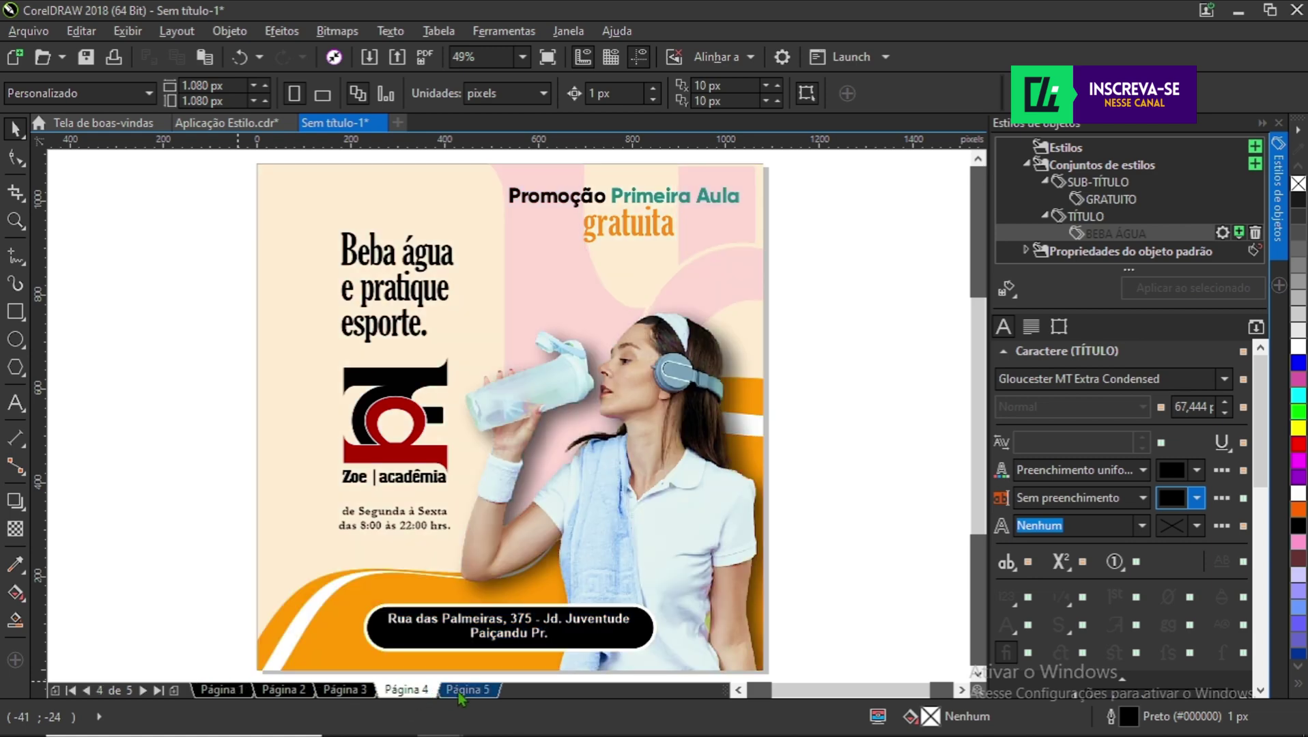
left_click(457, 693)
left_click(227, 691)
left_click(456, 691)
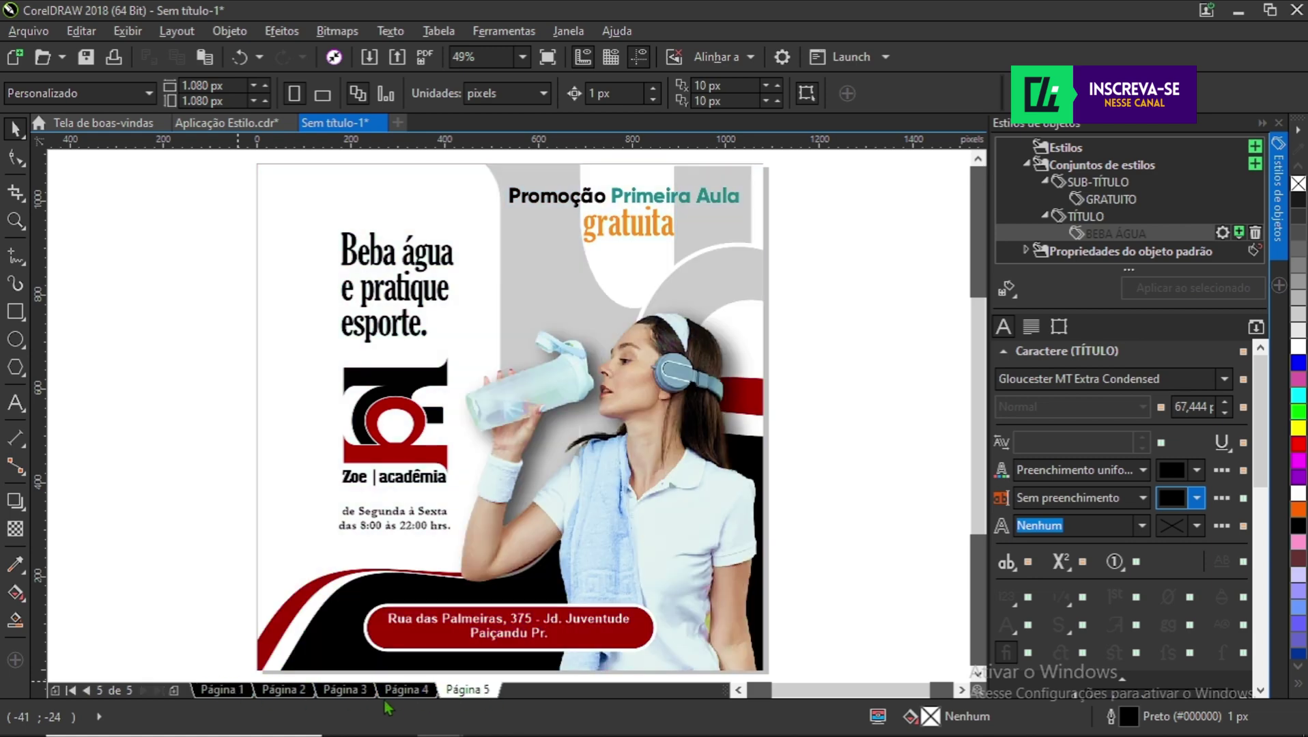
- Move the duplicated headline on page 2 to about X 799 px, Y 310 px over the woman's torso
left_click(283, 690)
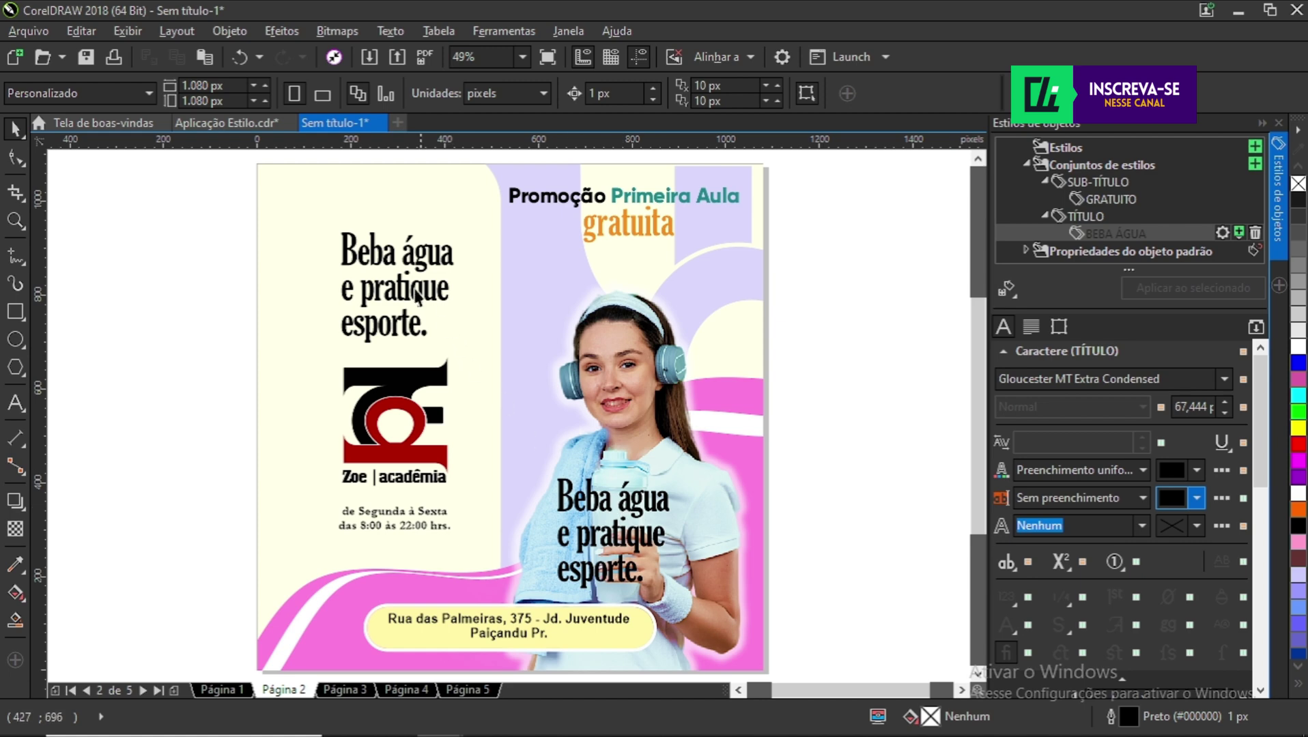
left_click(593, 500)
mouse_move(593, 500)
left_mouse_down()
mouse_move(546, 464)
mouse_move(540, 382)
mouse_move(590, 501)
mouse_move(611, 490)
left_mouse_up()
- Review the "Beba água e pratique esporte." headline on pages 3, 4, 5 and 1, and inspect its style on page 3
left_click(378, 692)
left_click(383, 691)
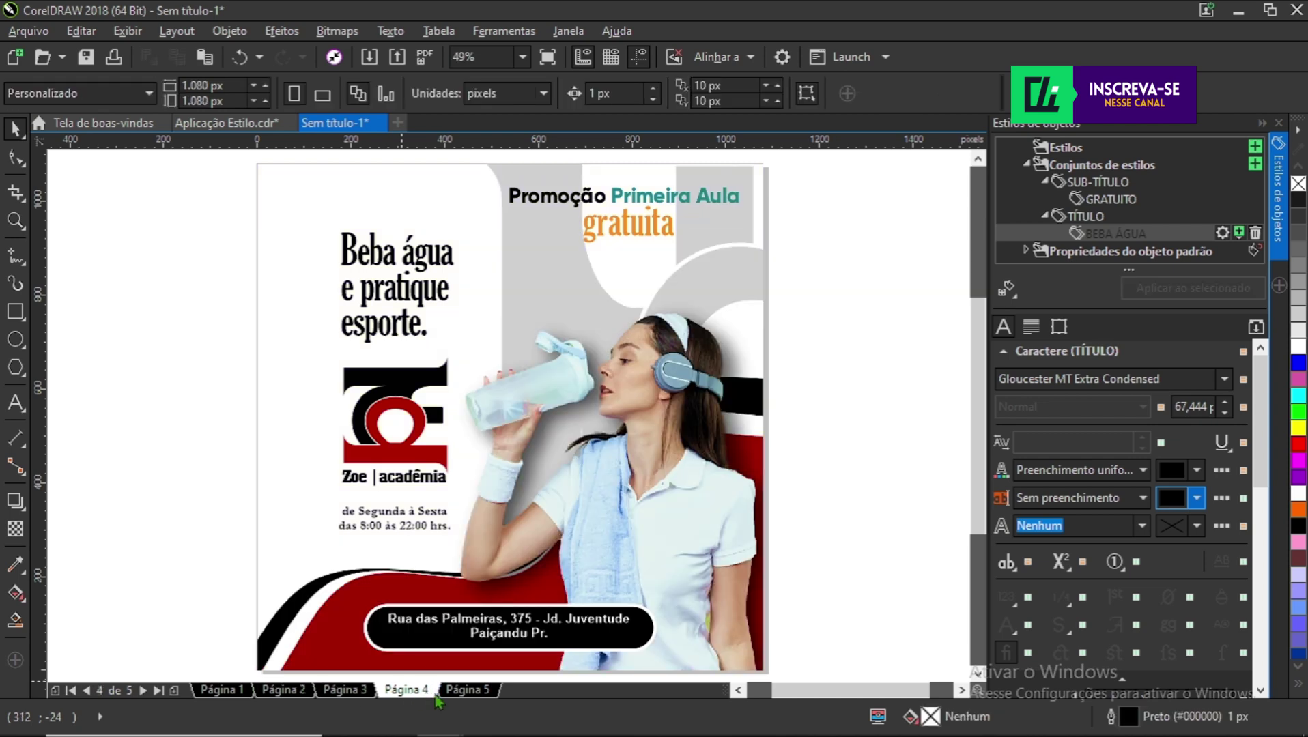
left_click(467, 690)
left_click(218, 690)
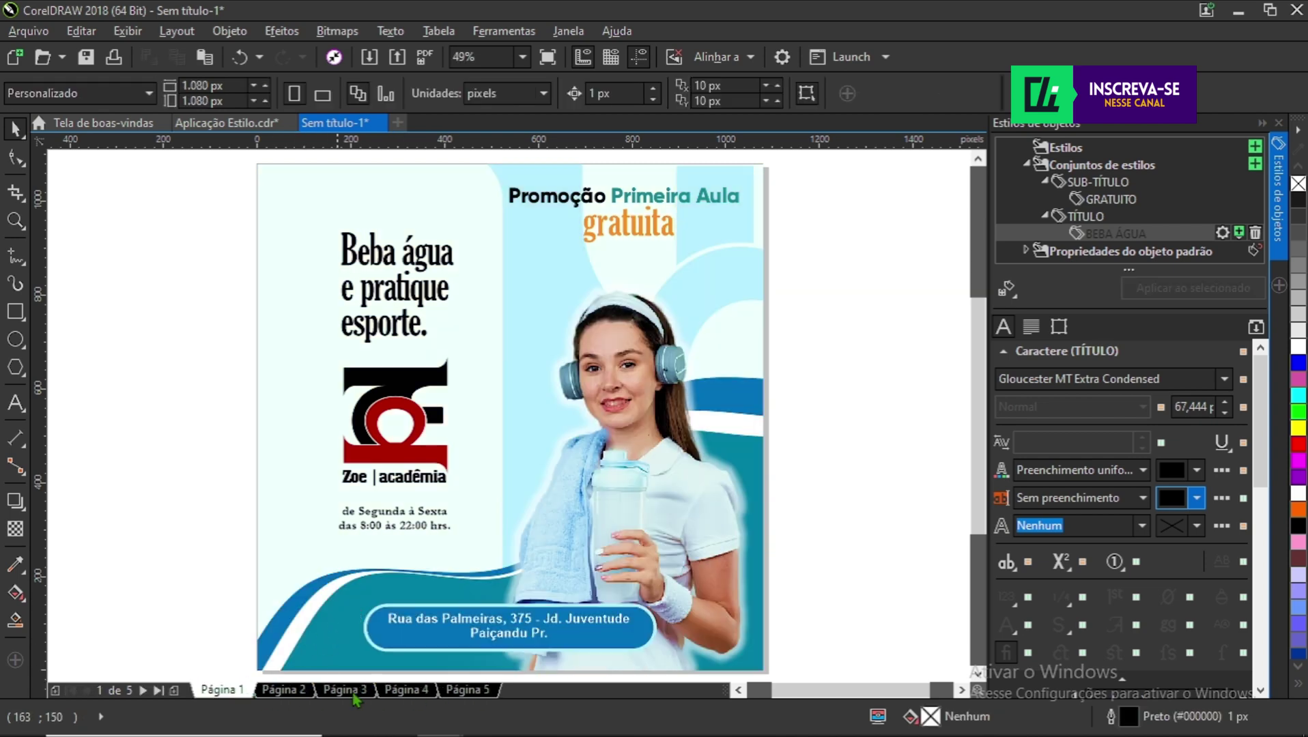
left_click(347, 691)
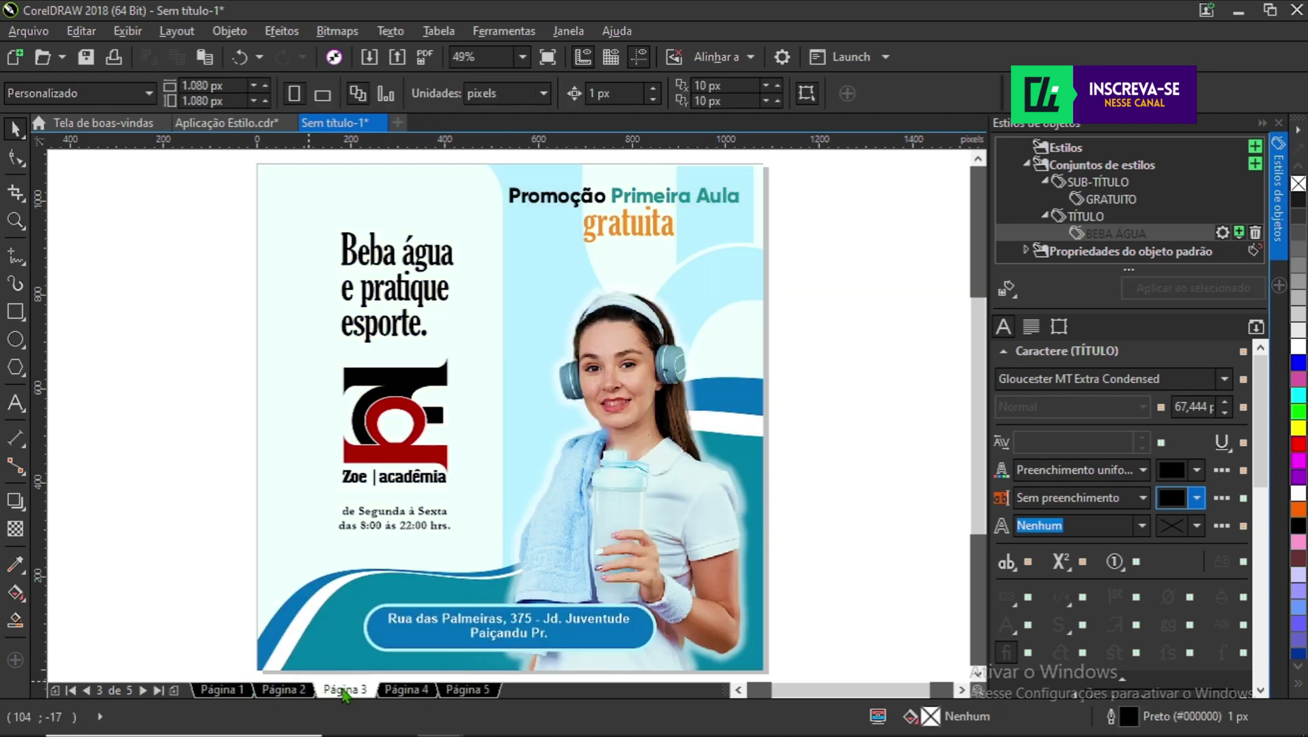
left_click_drag(171, 214, 513, 351)
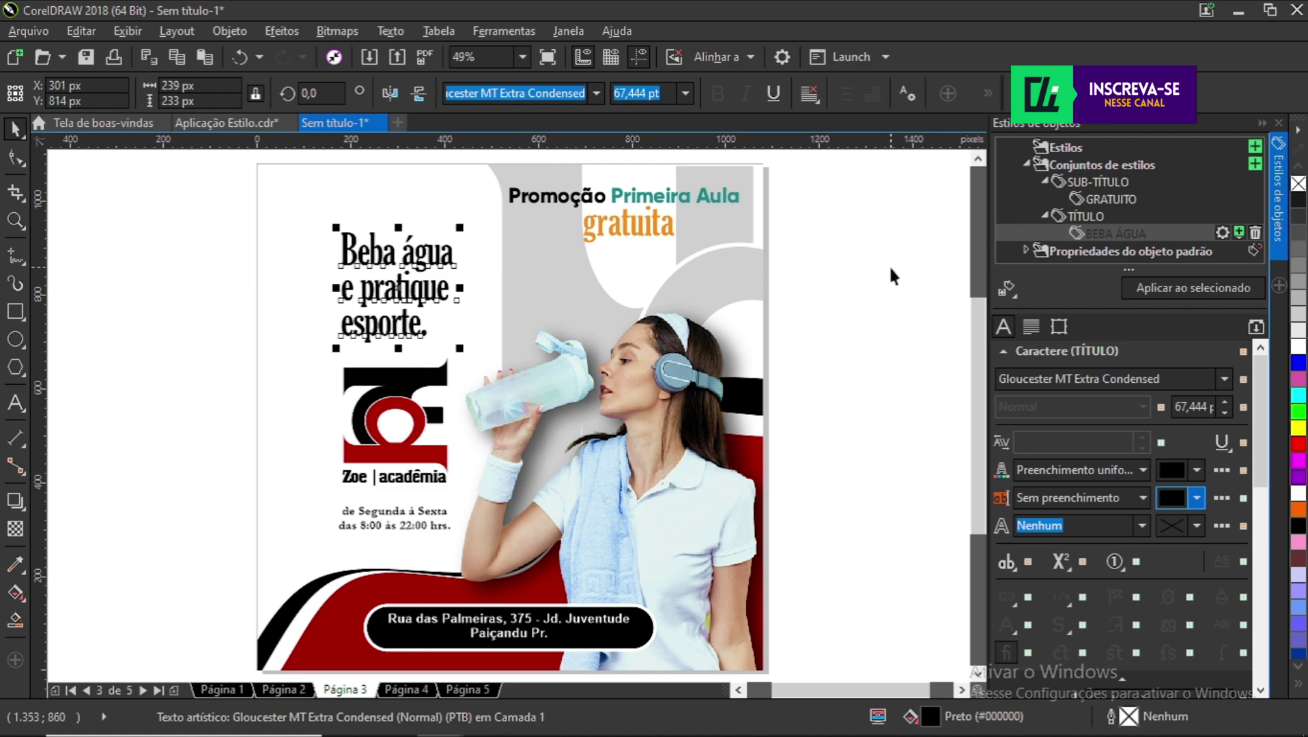
left_click(797, 416)
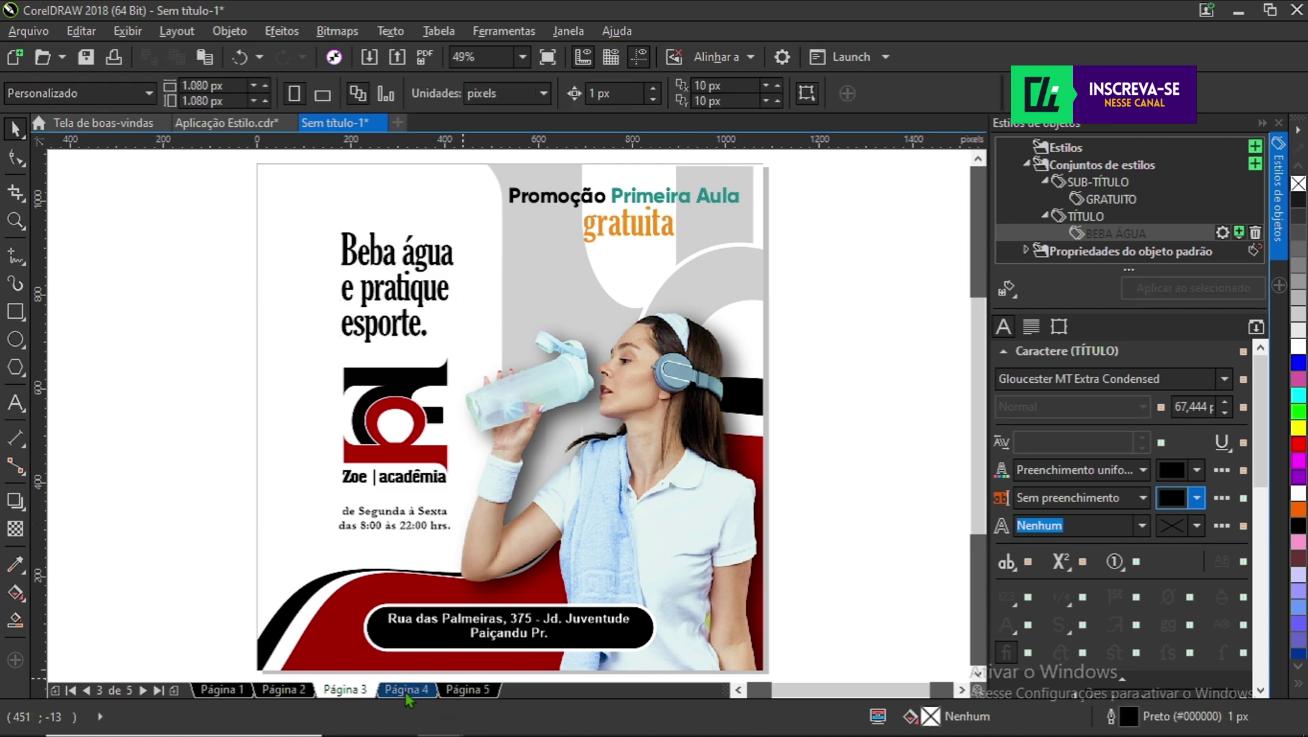
left_click(408, 691)
left_click(354, 695)
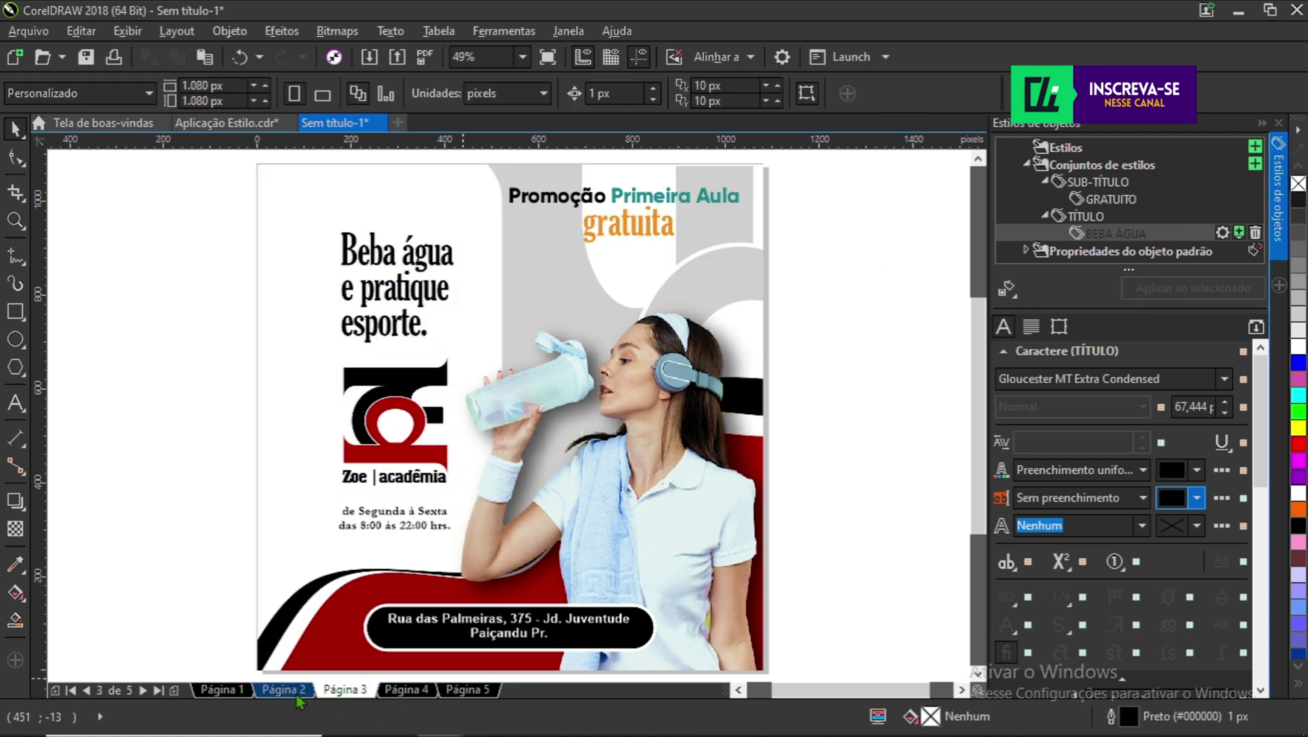
- Delete the duplicated "Beba água e pratique esporte." headline covering the woman's torso on page 2
left_click(299, 695)
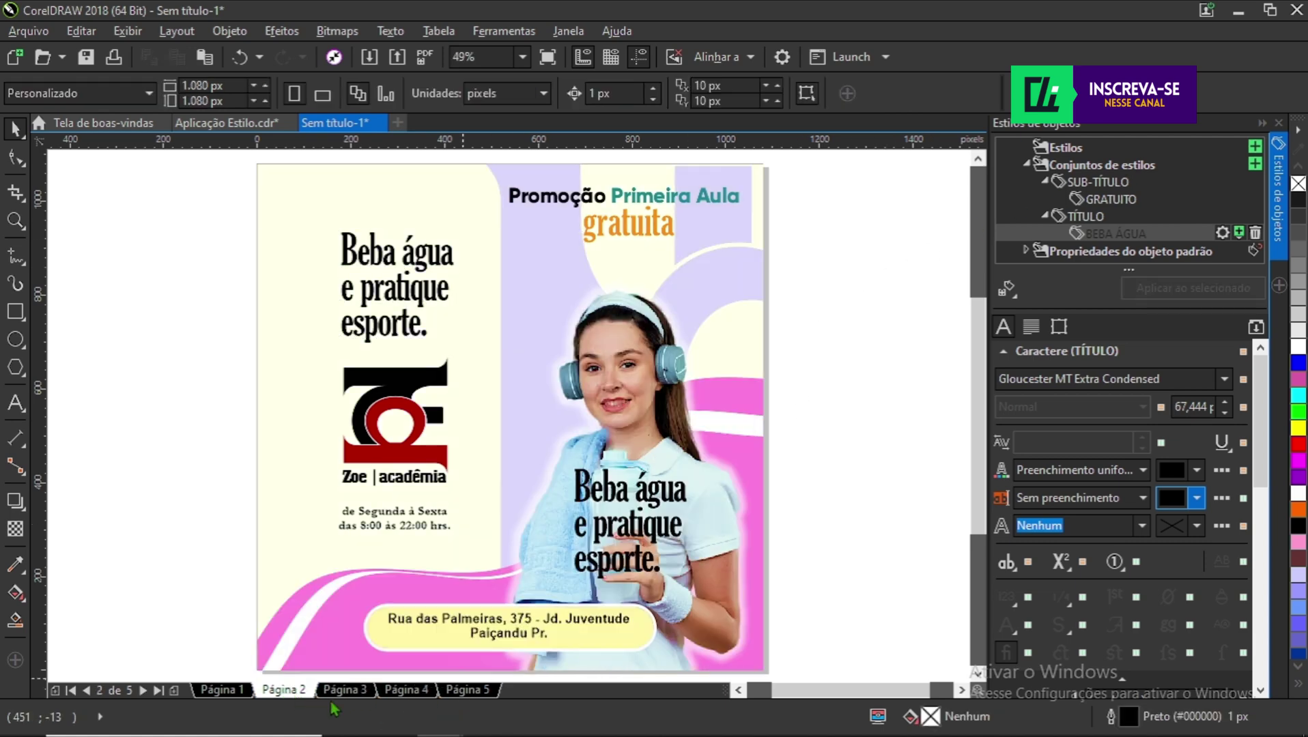
left_click(601, 533)
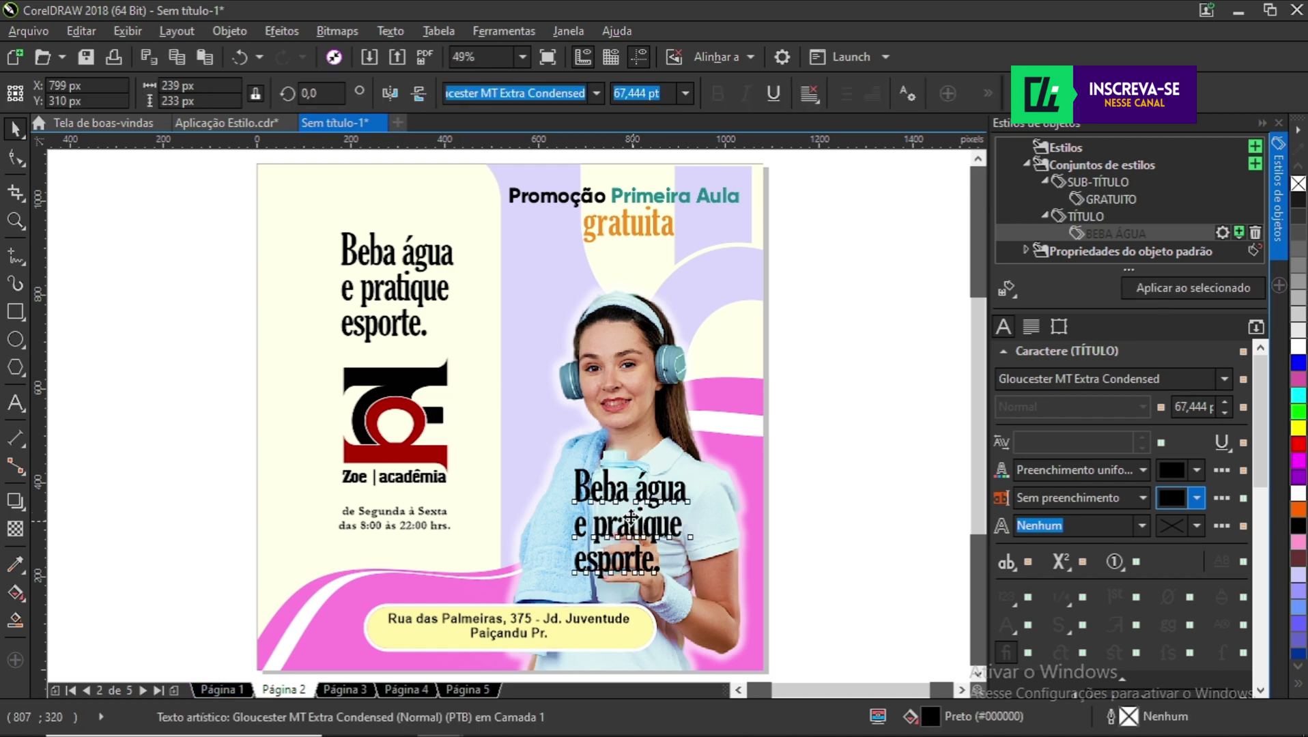
left_click_drag(601, 533, 530, 498)
key("Delete")
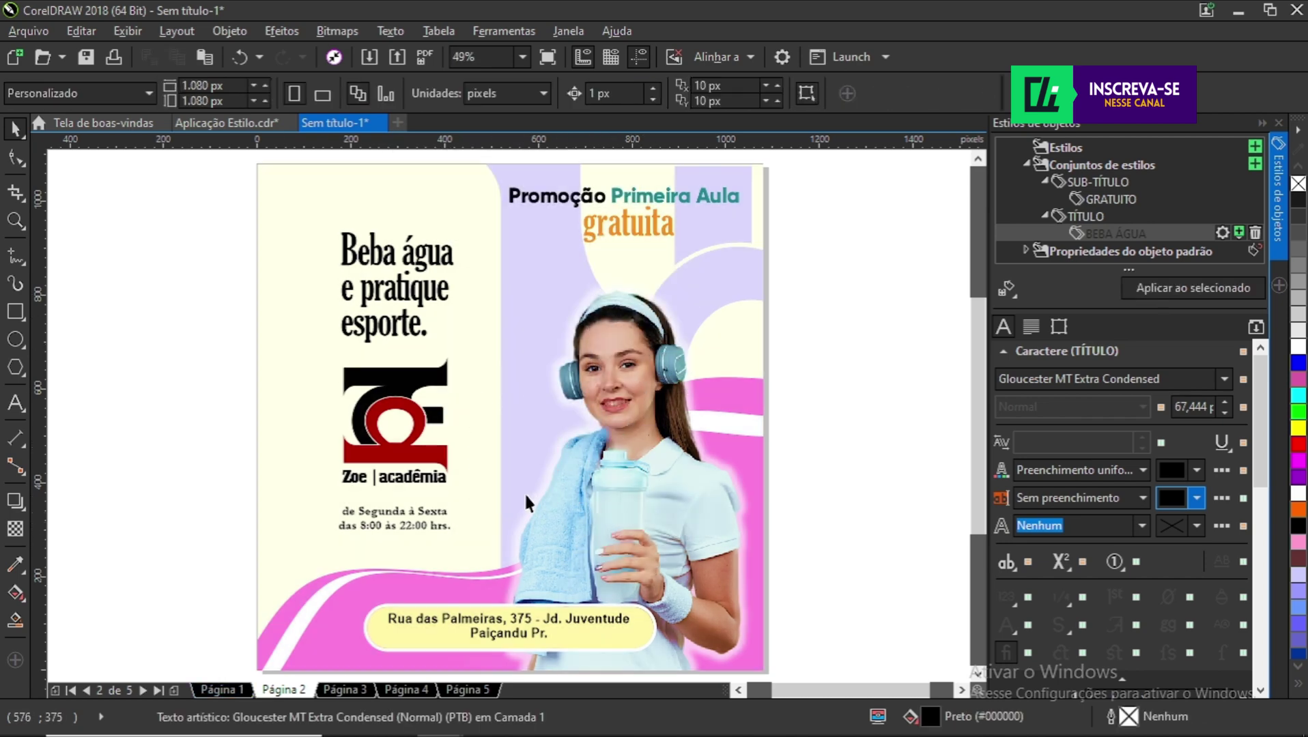